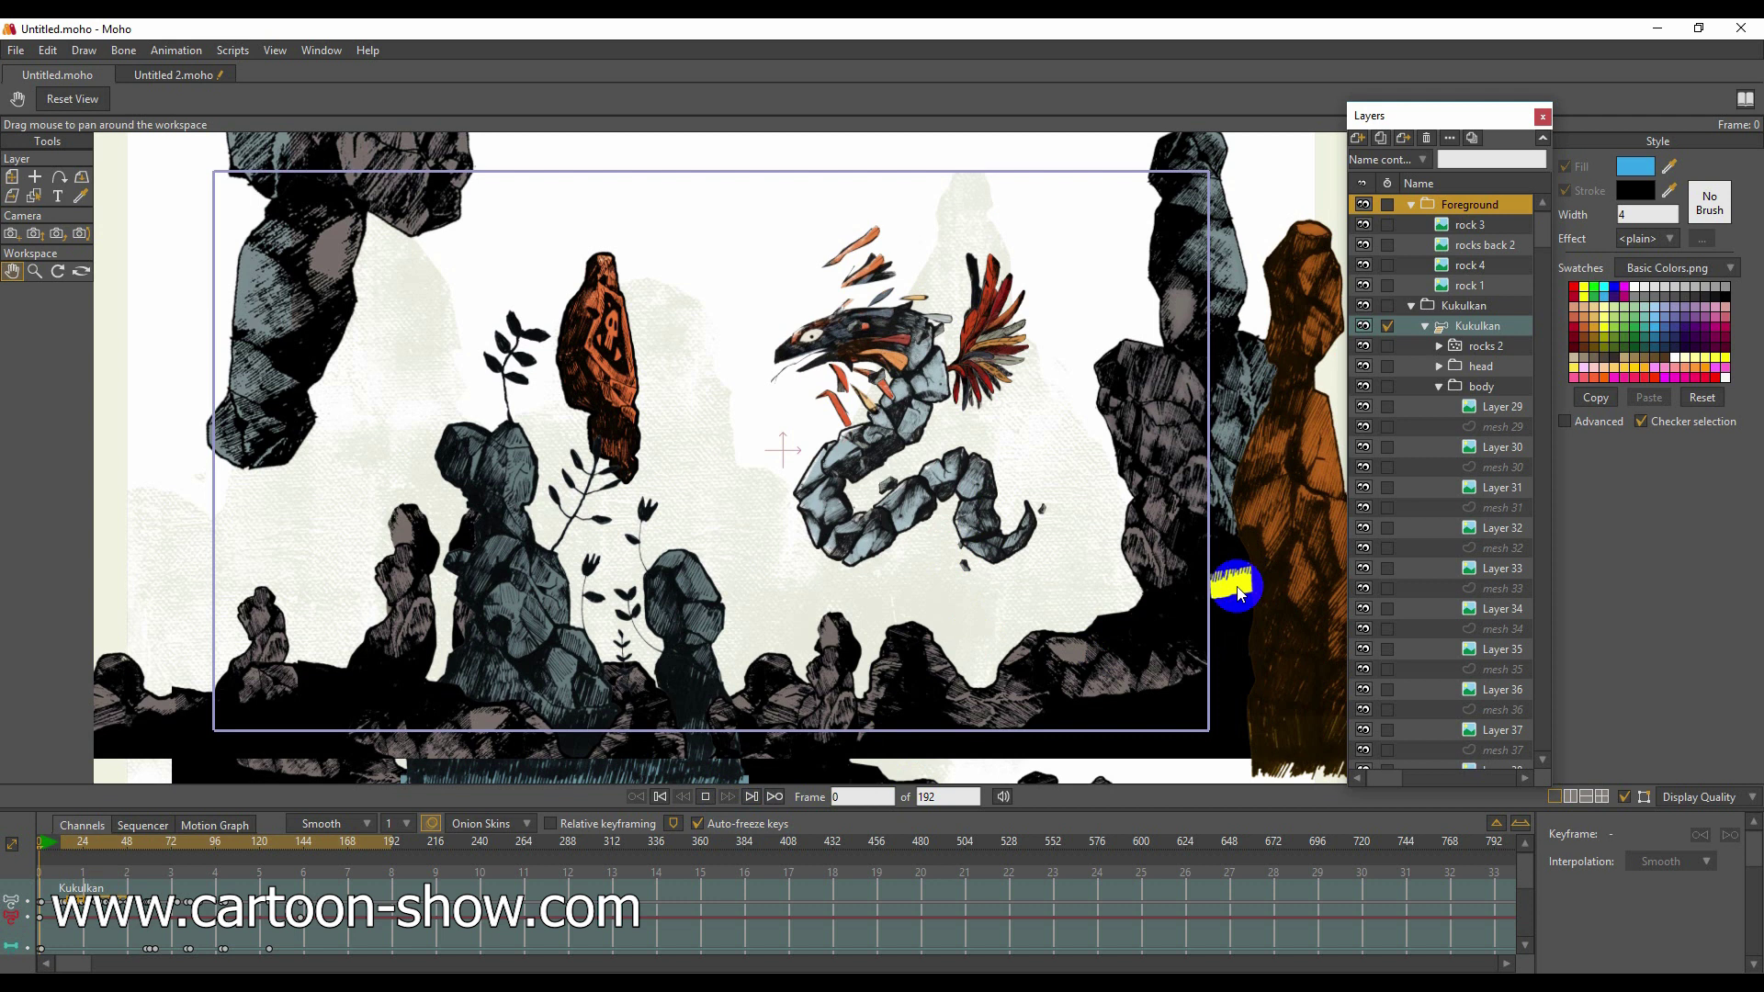
scroll(1224, 608, "up", 3)
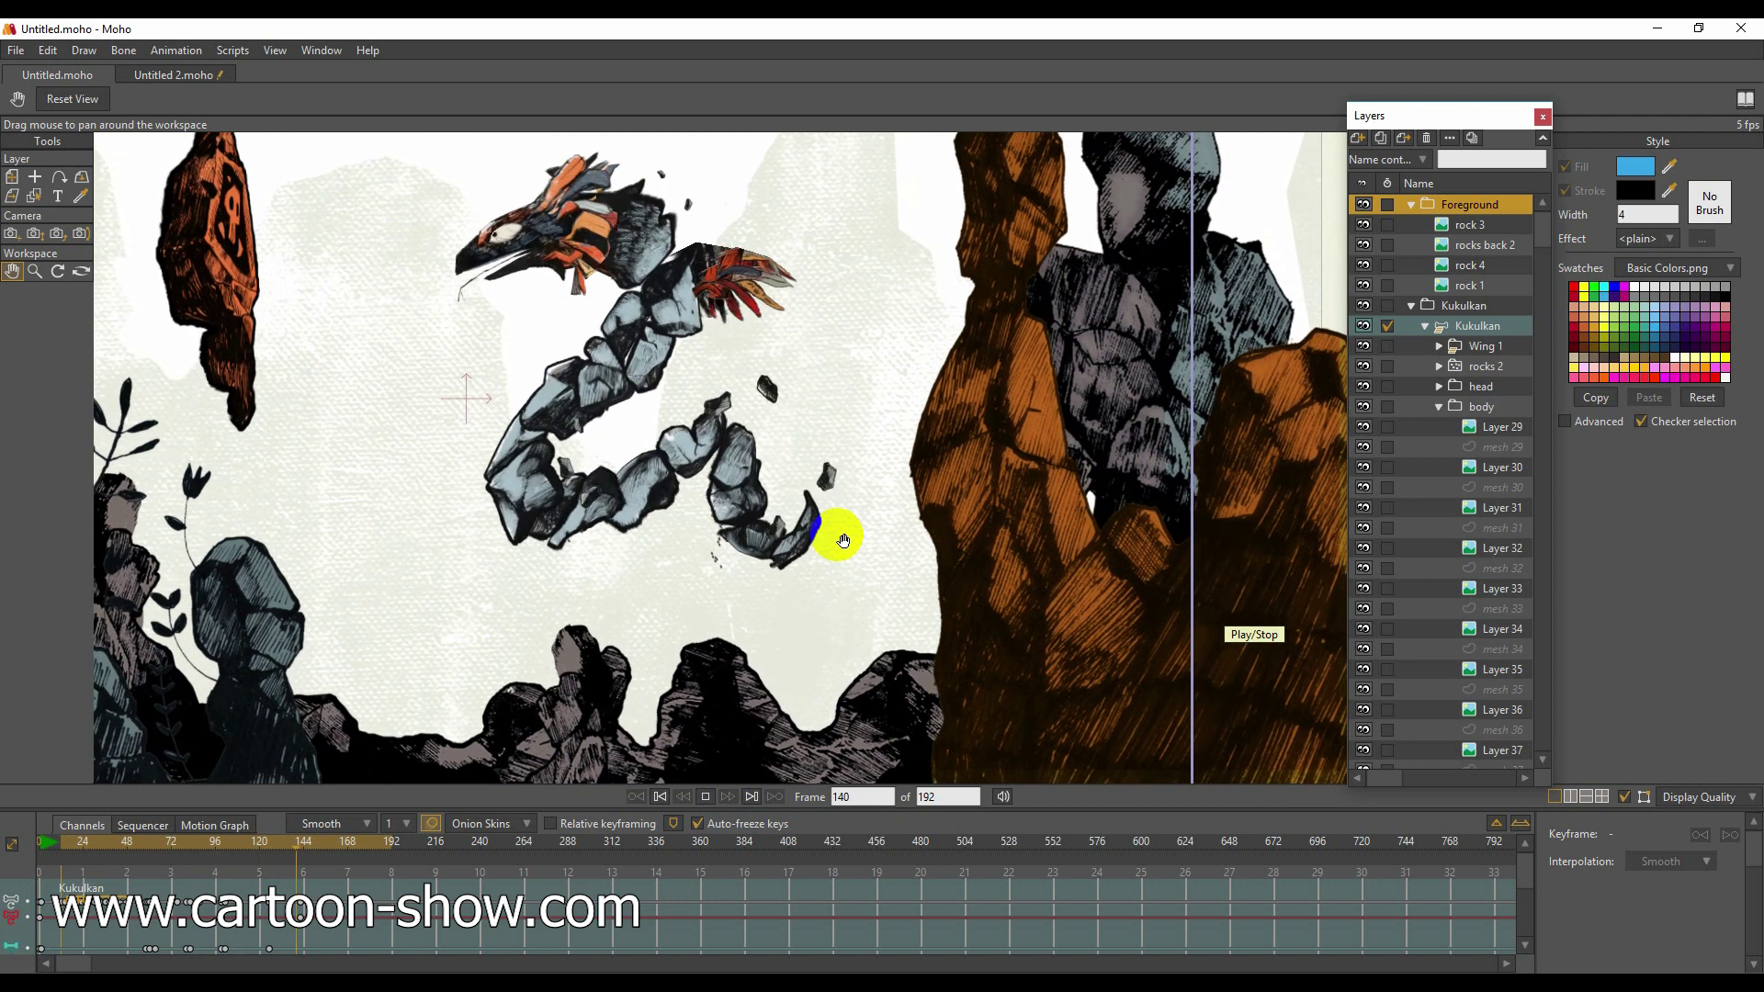
left_click_drag(480, 487, 676, 496)
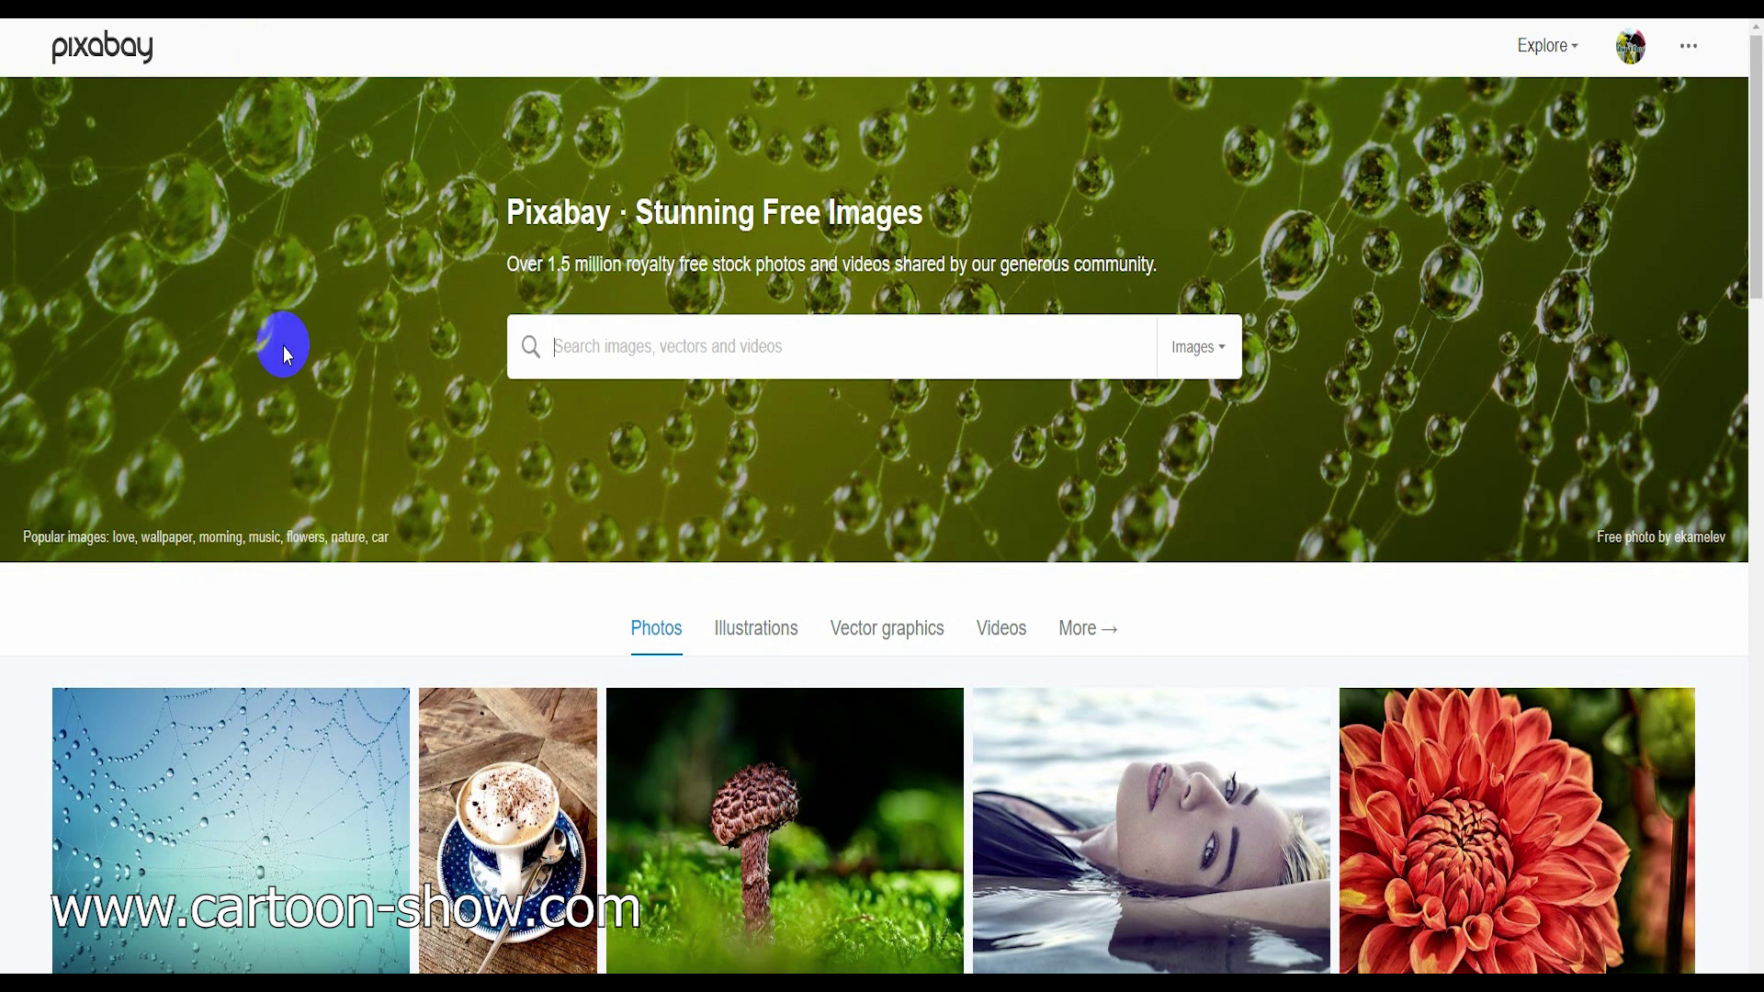
Search Pixabay for "house", restricting the results to vector graphics.
left_click(602, 328)
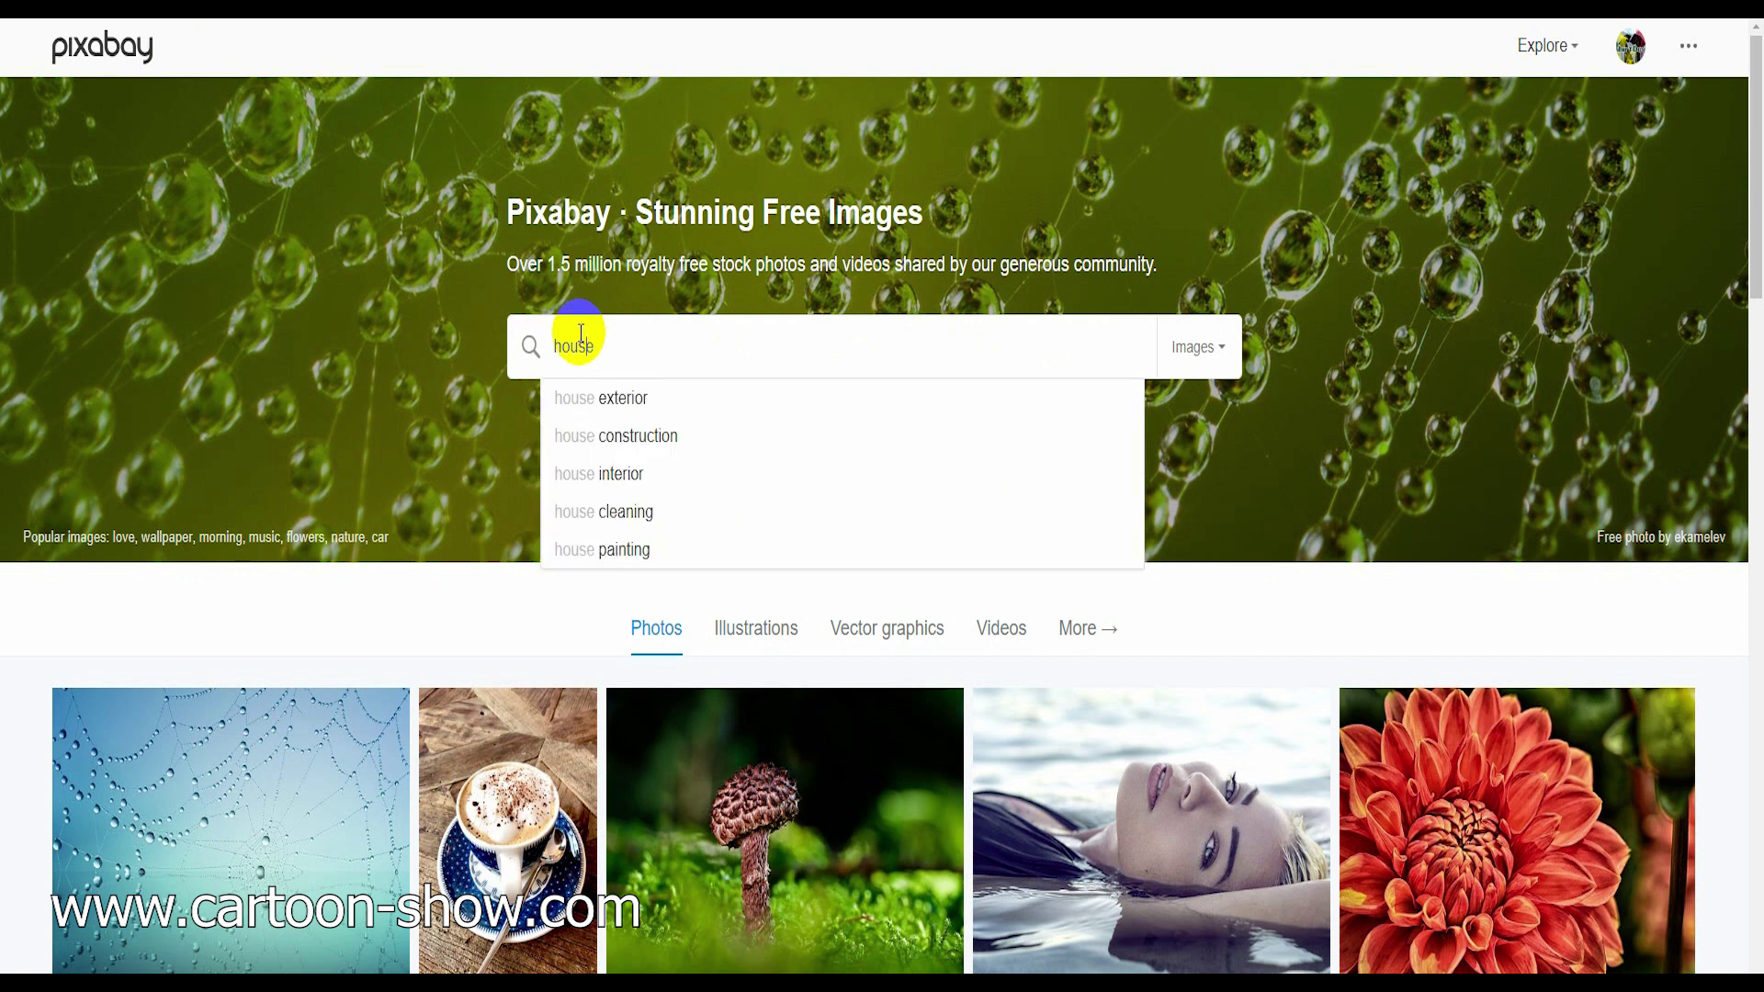
left_click(1226, 354)
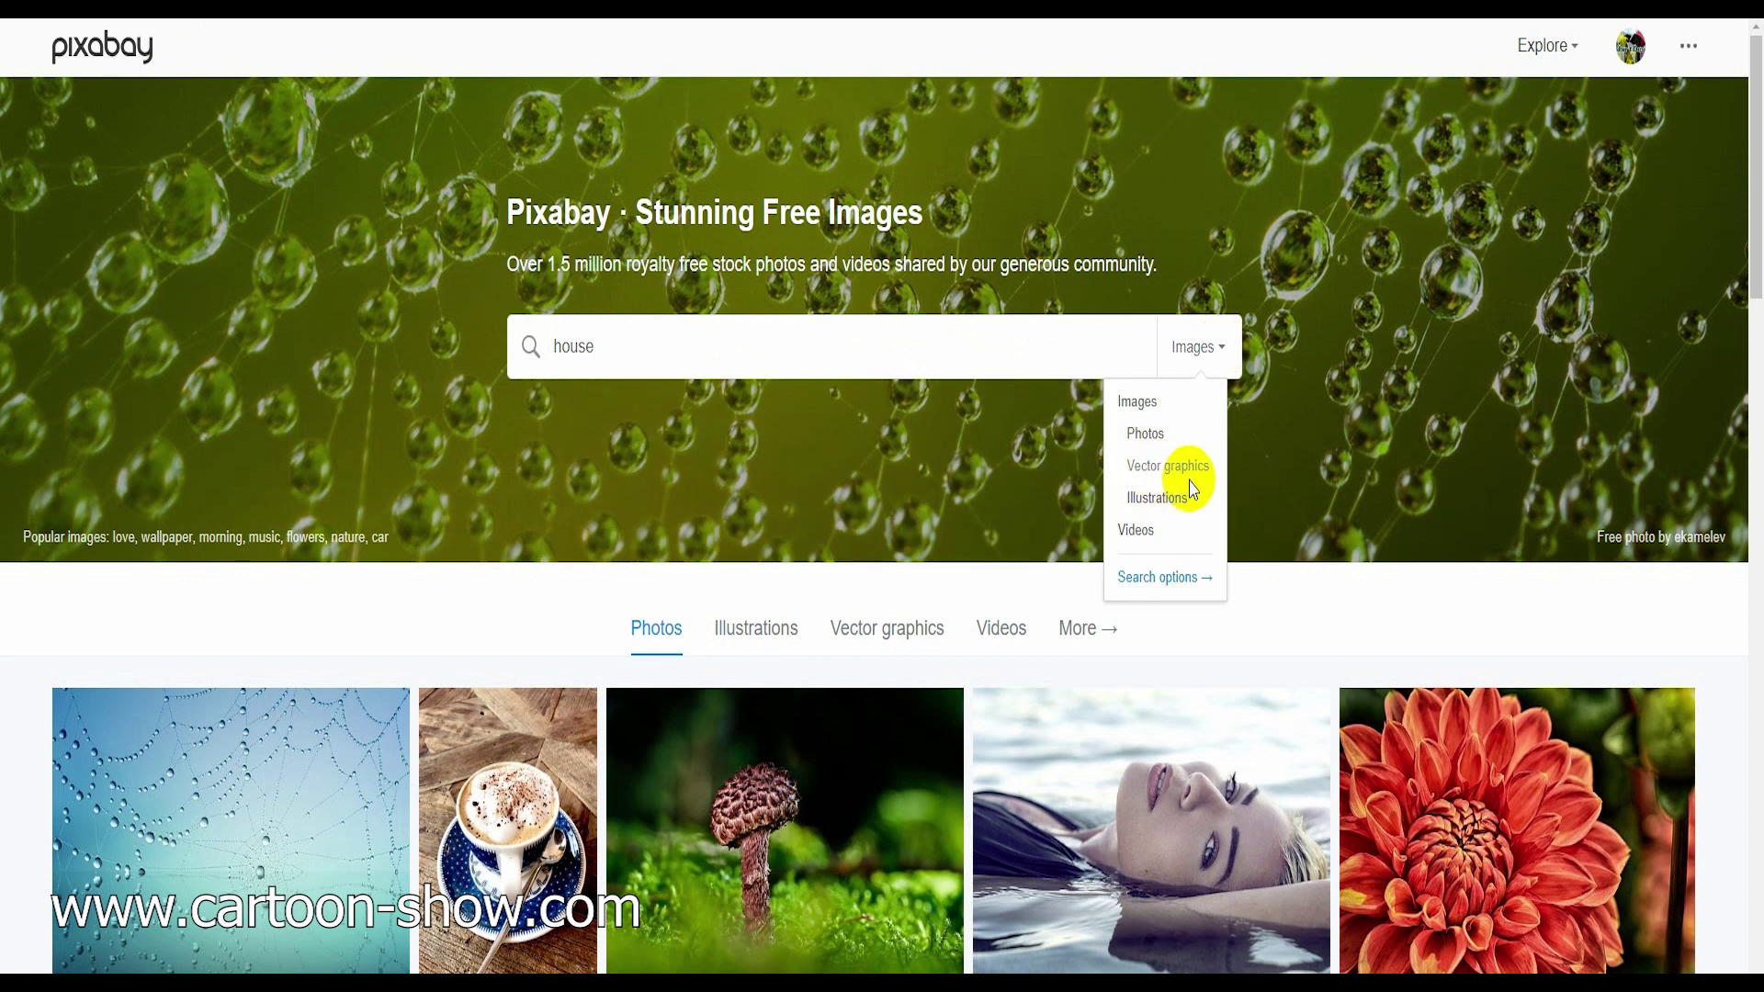
left_click(1163, 469)
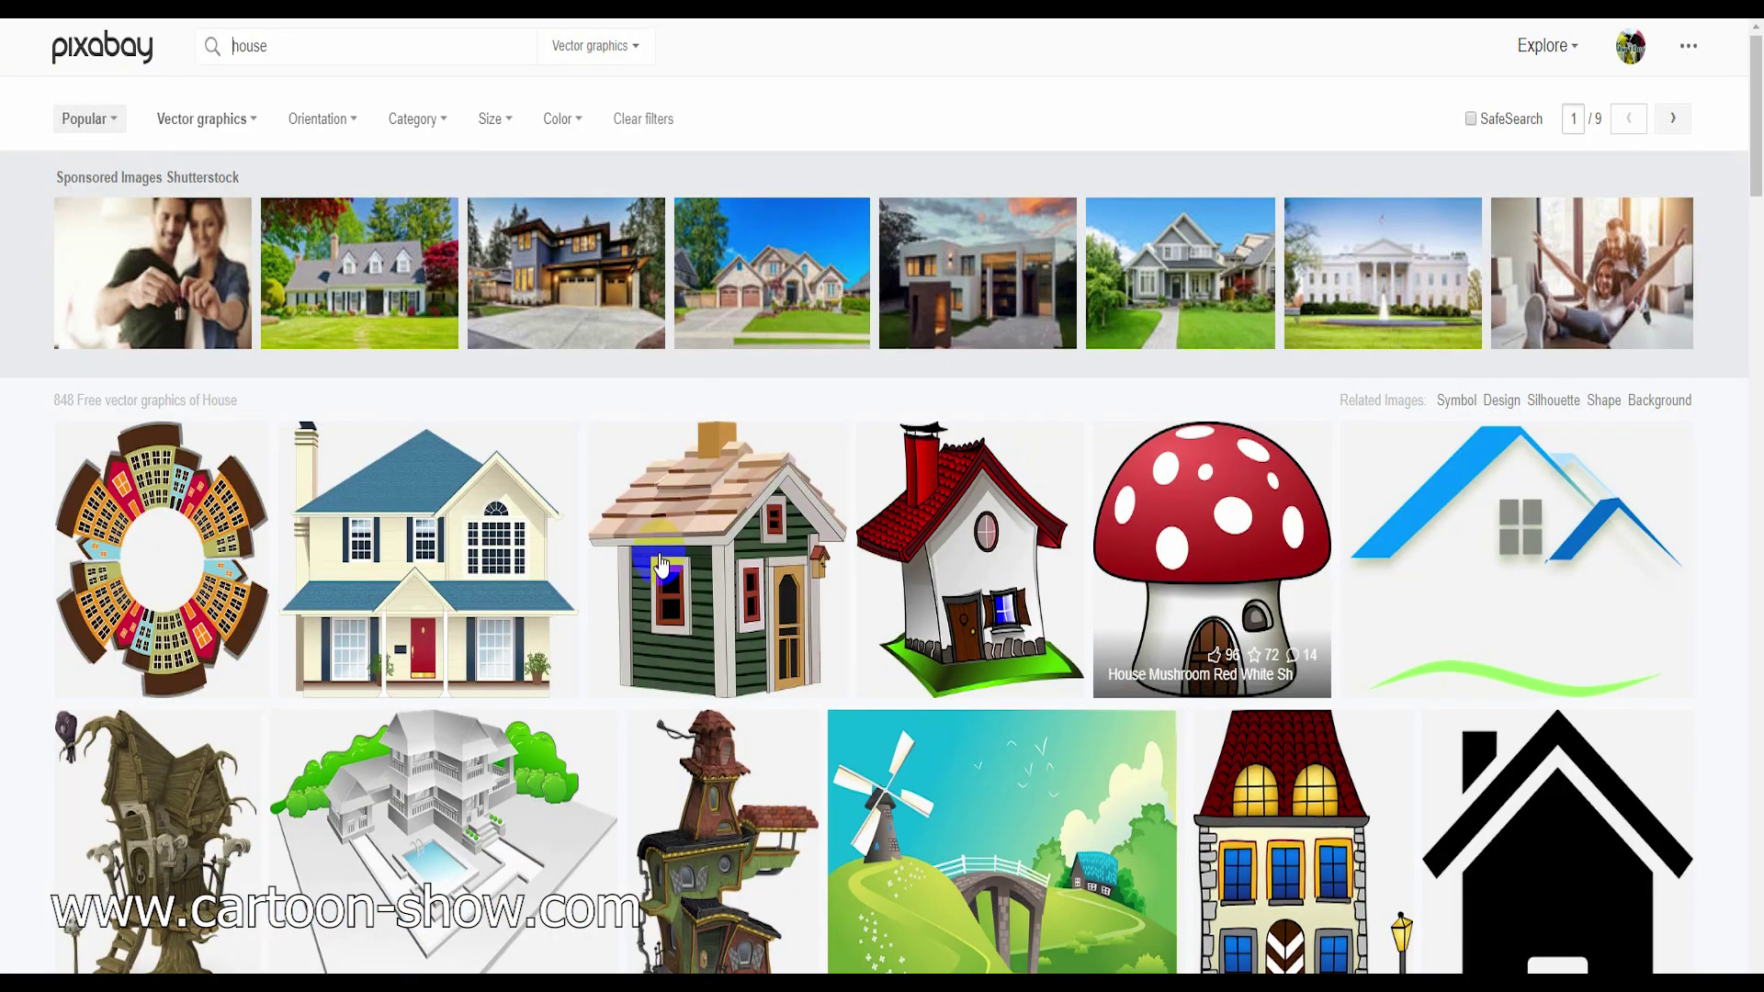
Browse the house vector results and open the image of trees beside a small yellow house.
scroll(659, 563, "down", 3)
scroll(658, 562, "down", 20)
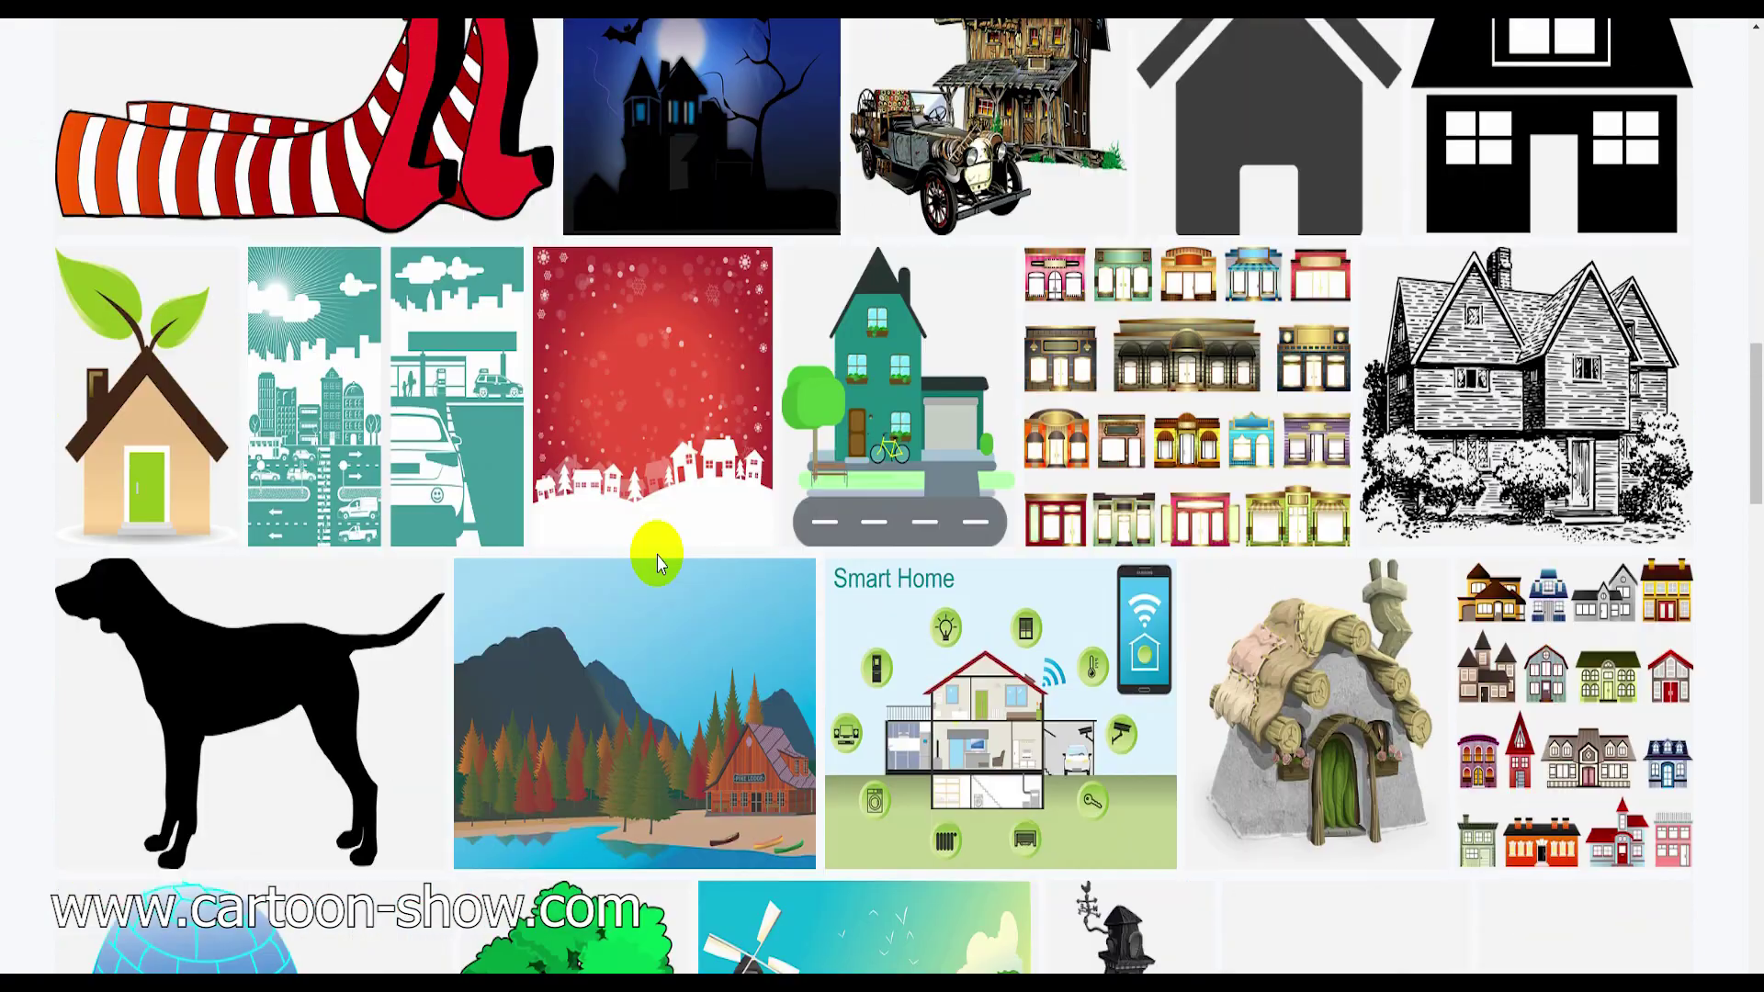
scroll(656, 561, "up", 15)
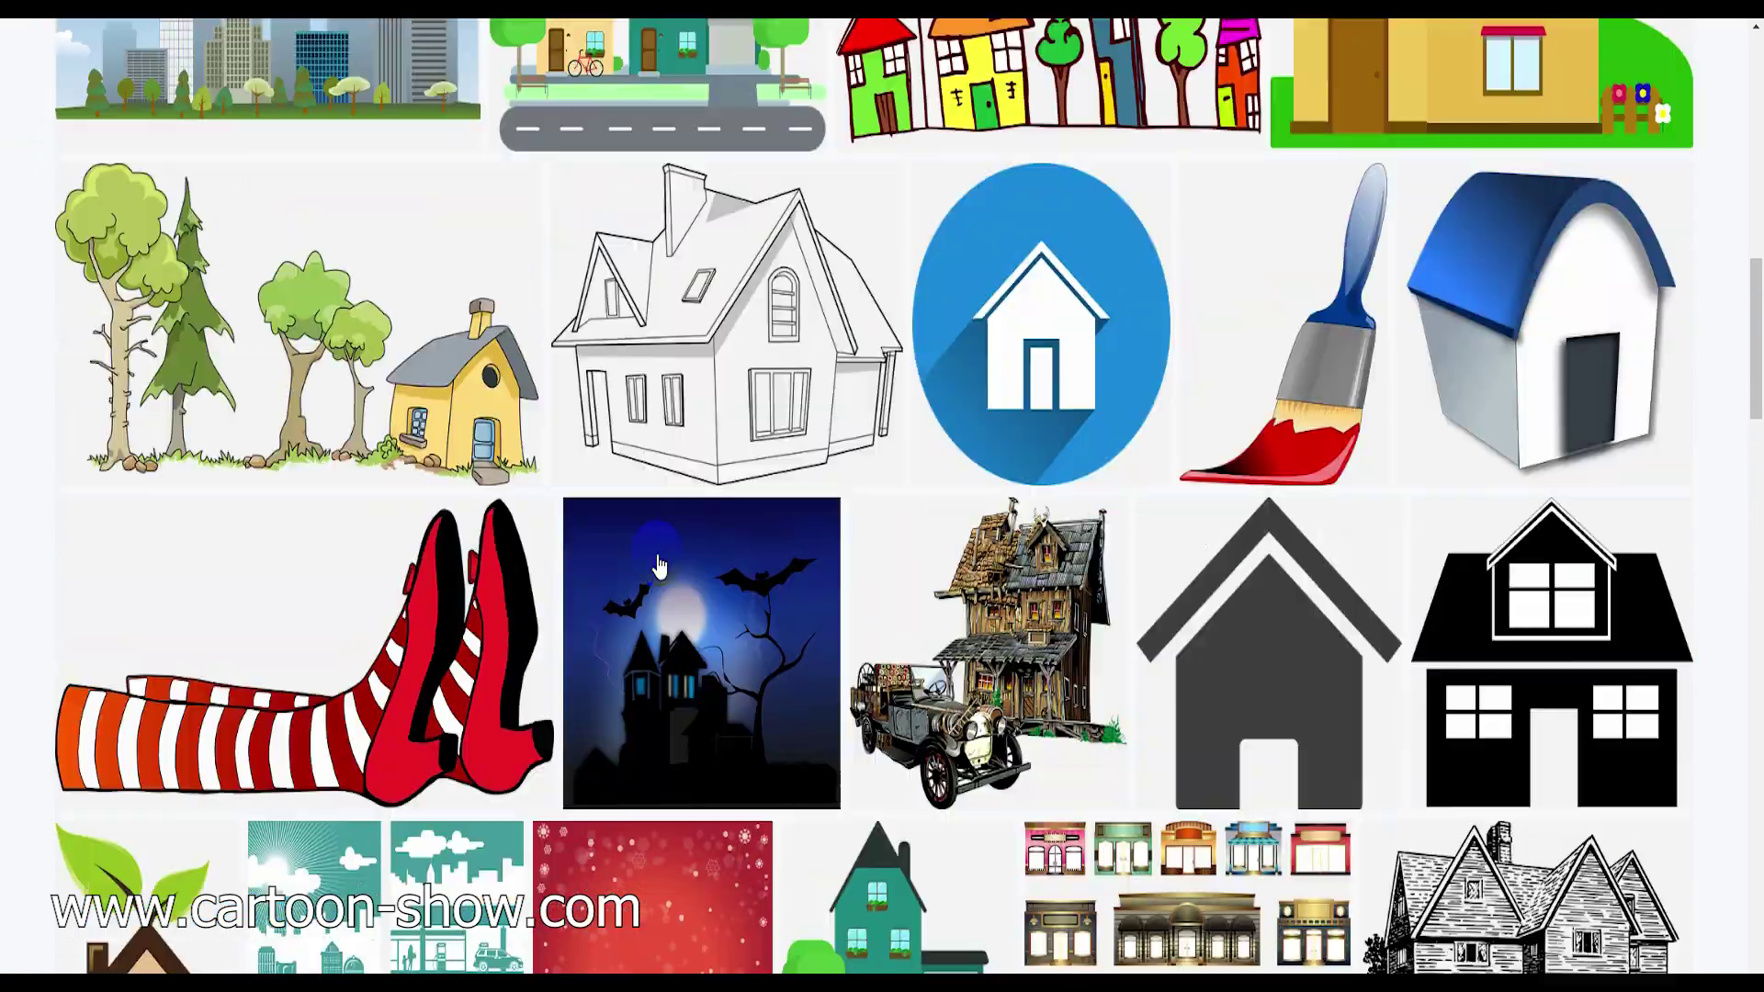
scroll(657, 560, "up", 5)
scroll(656, 560, "down", 6)
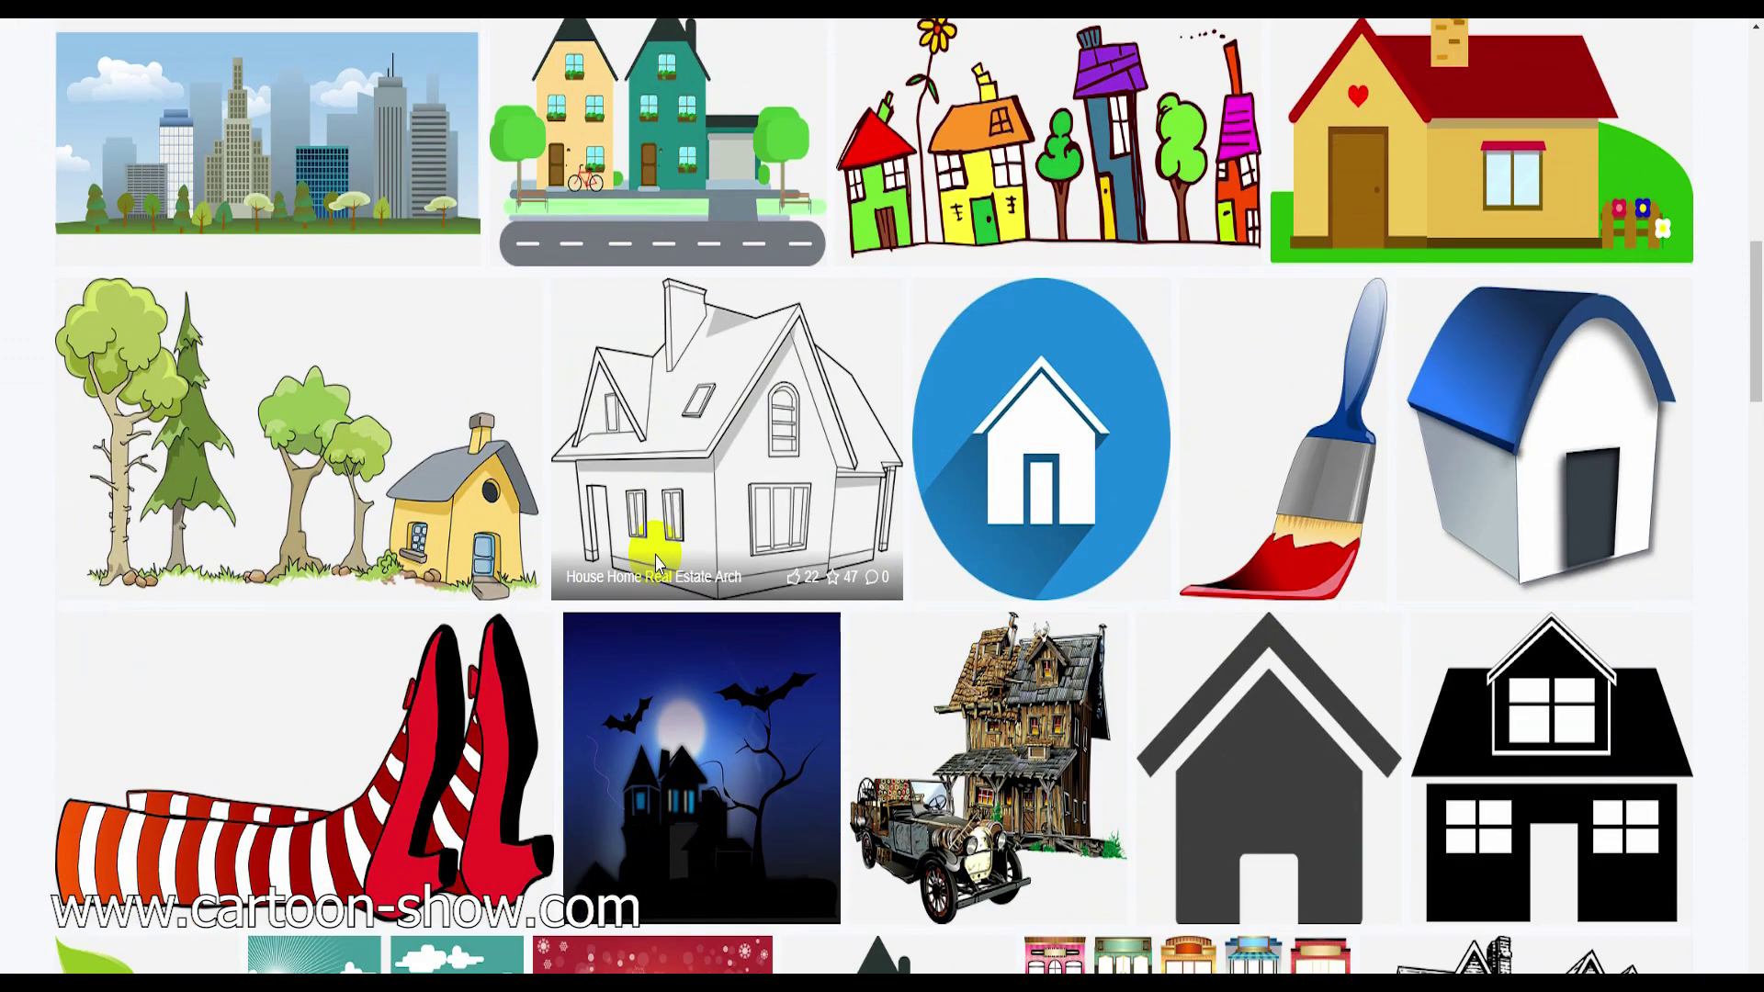
scroll(657, 560, "up", 2)
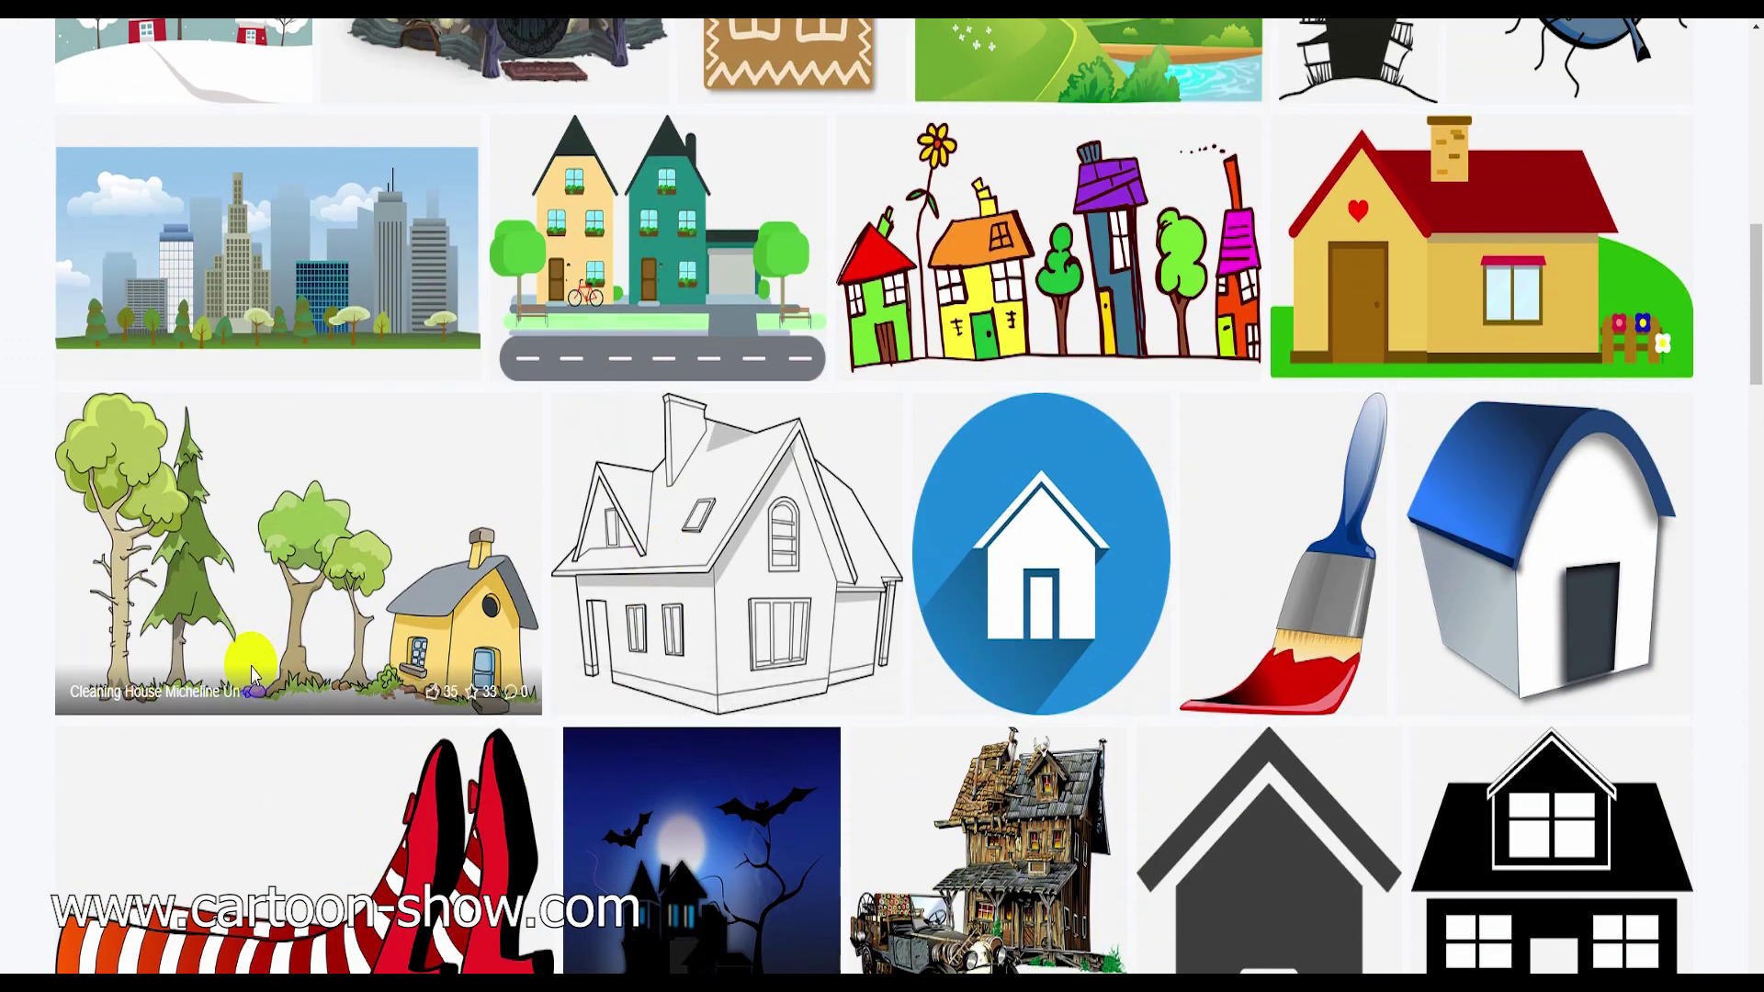
left_click(288, 608)
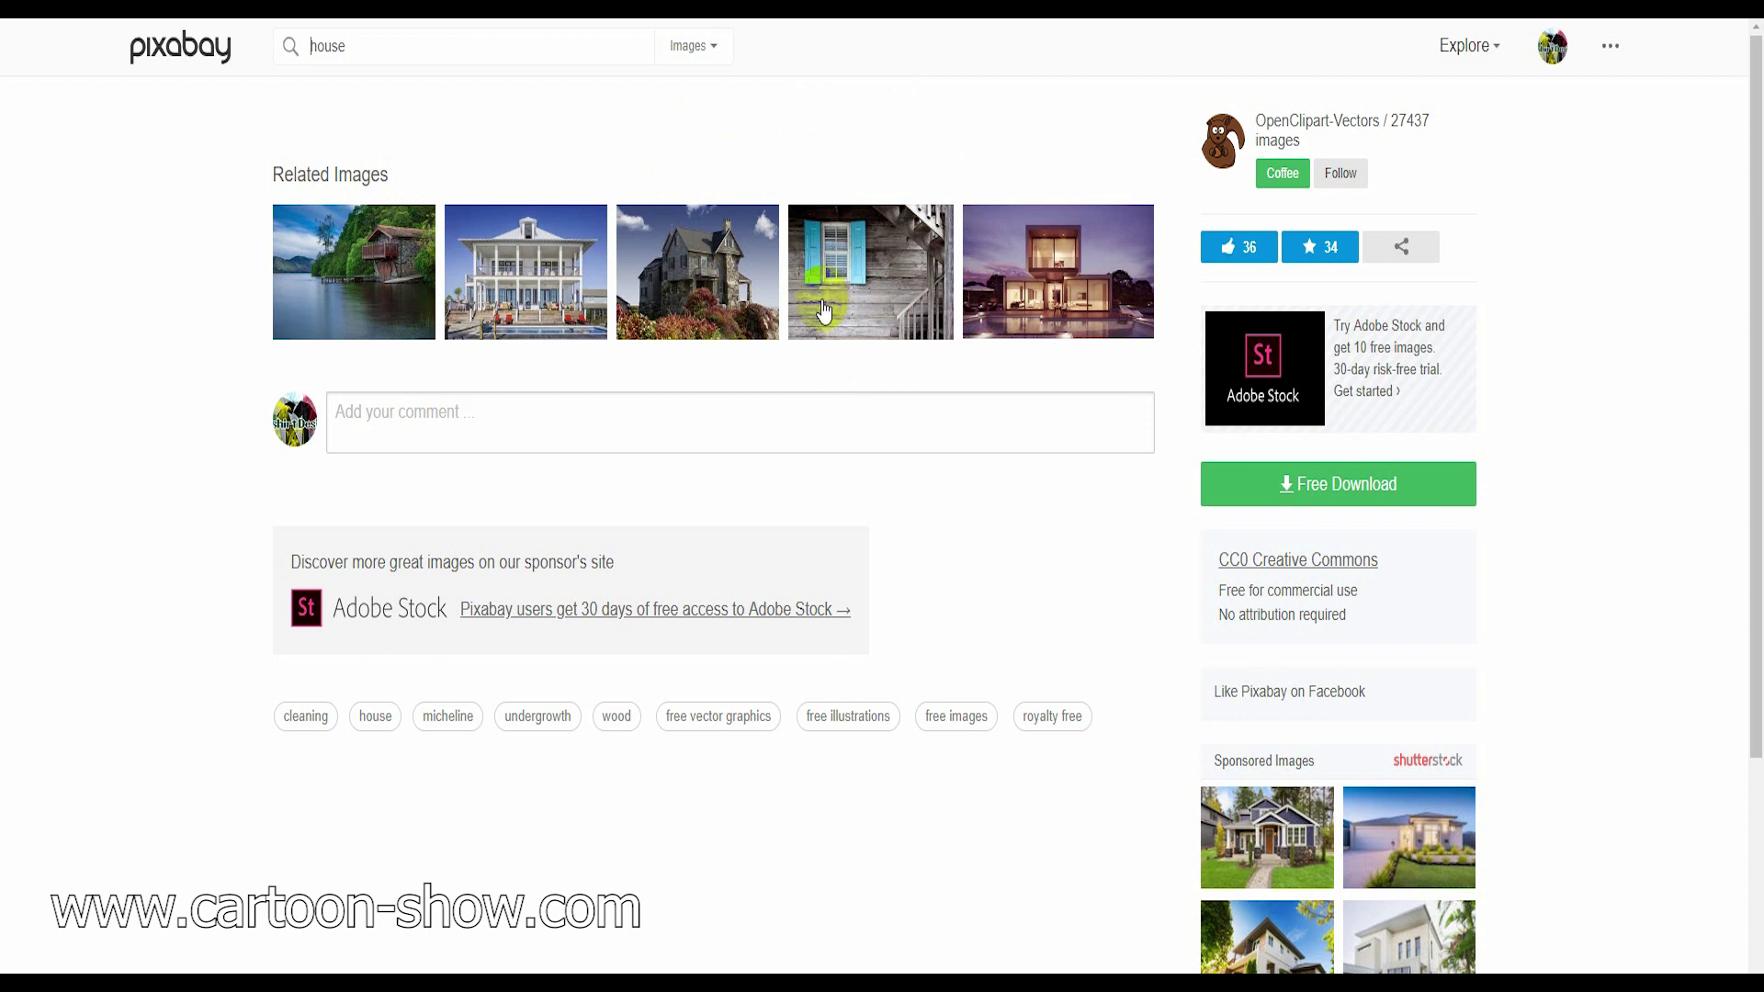
Download the trees-and-house image as a 1920×1019 PNG.
scroll(822, 285, "up", 5)
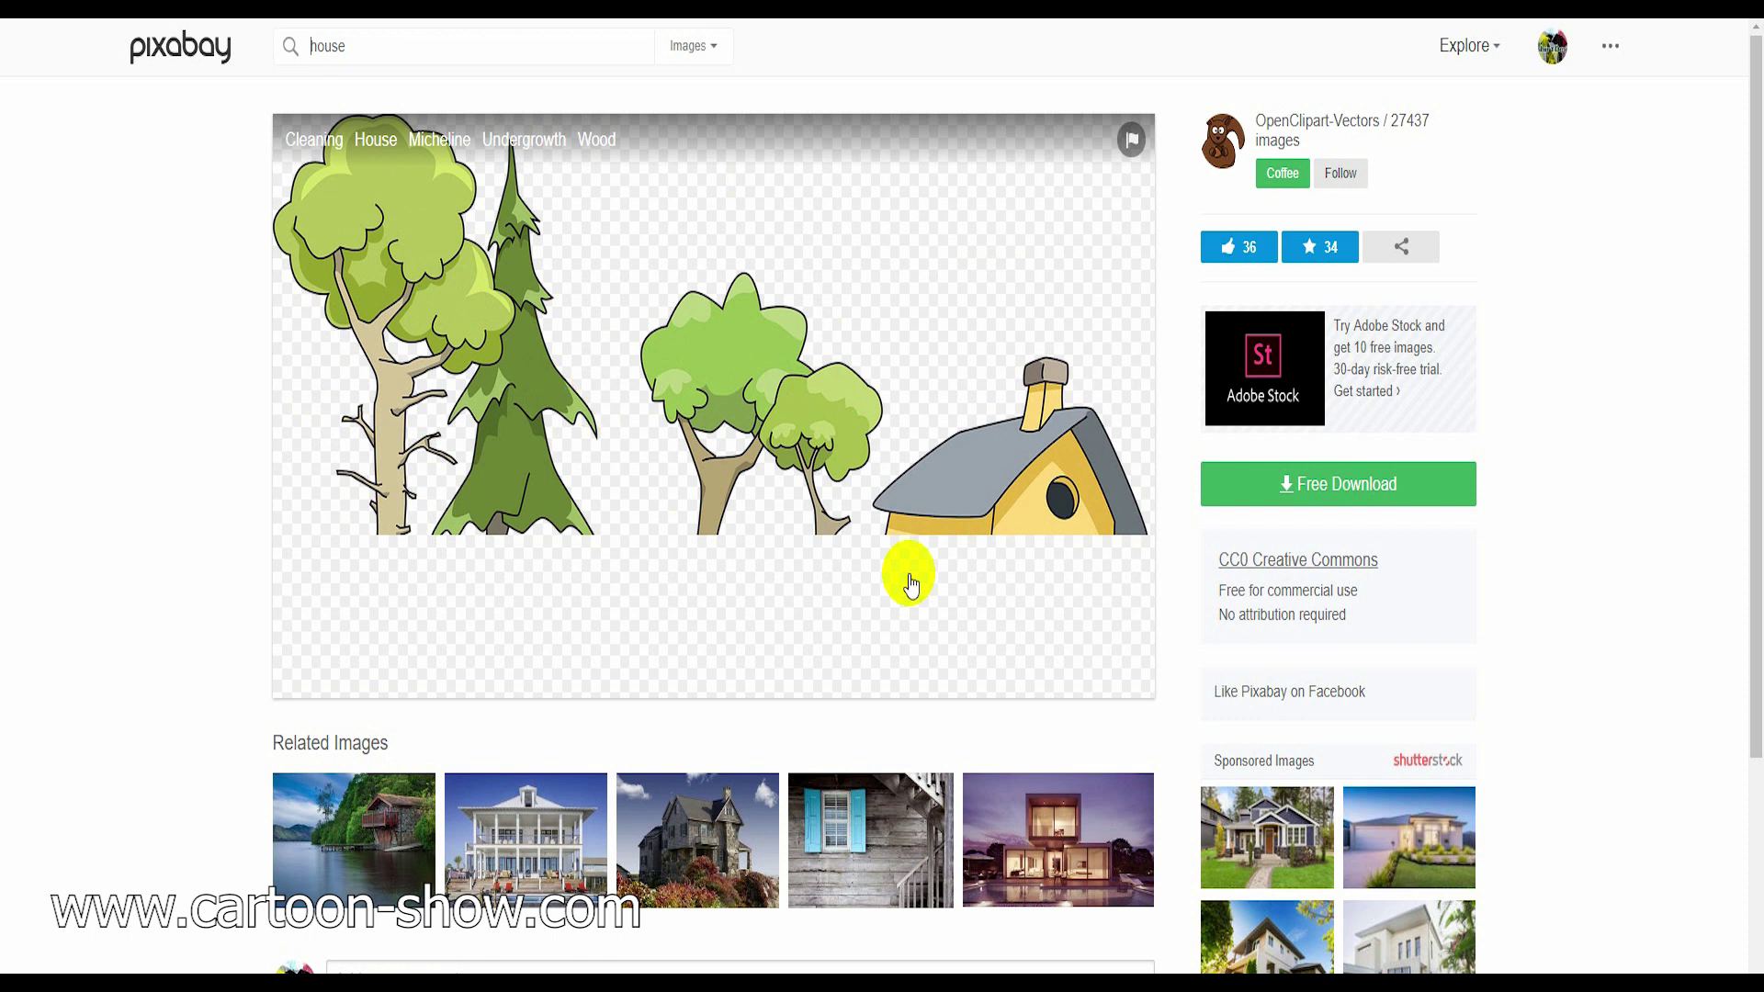
left_click(1288, 492)
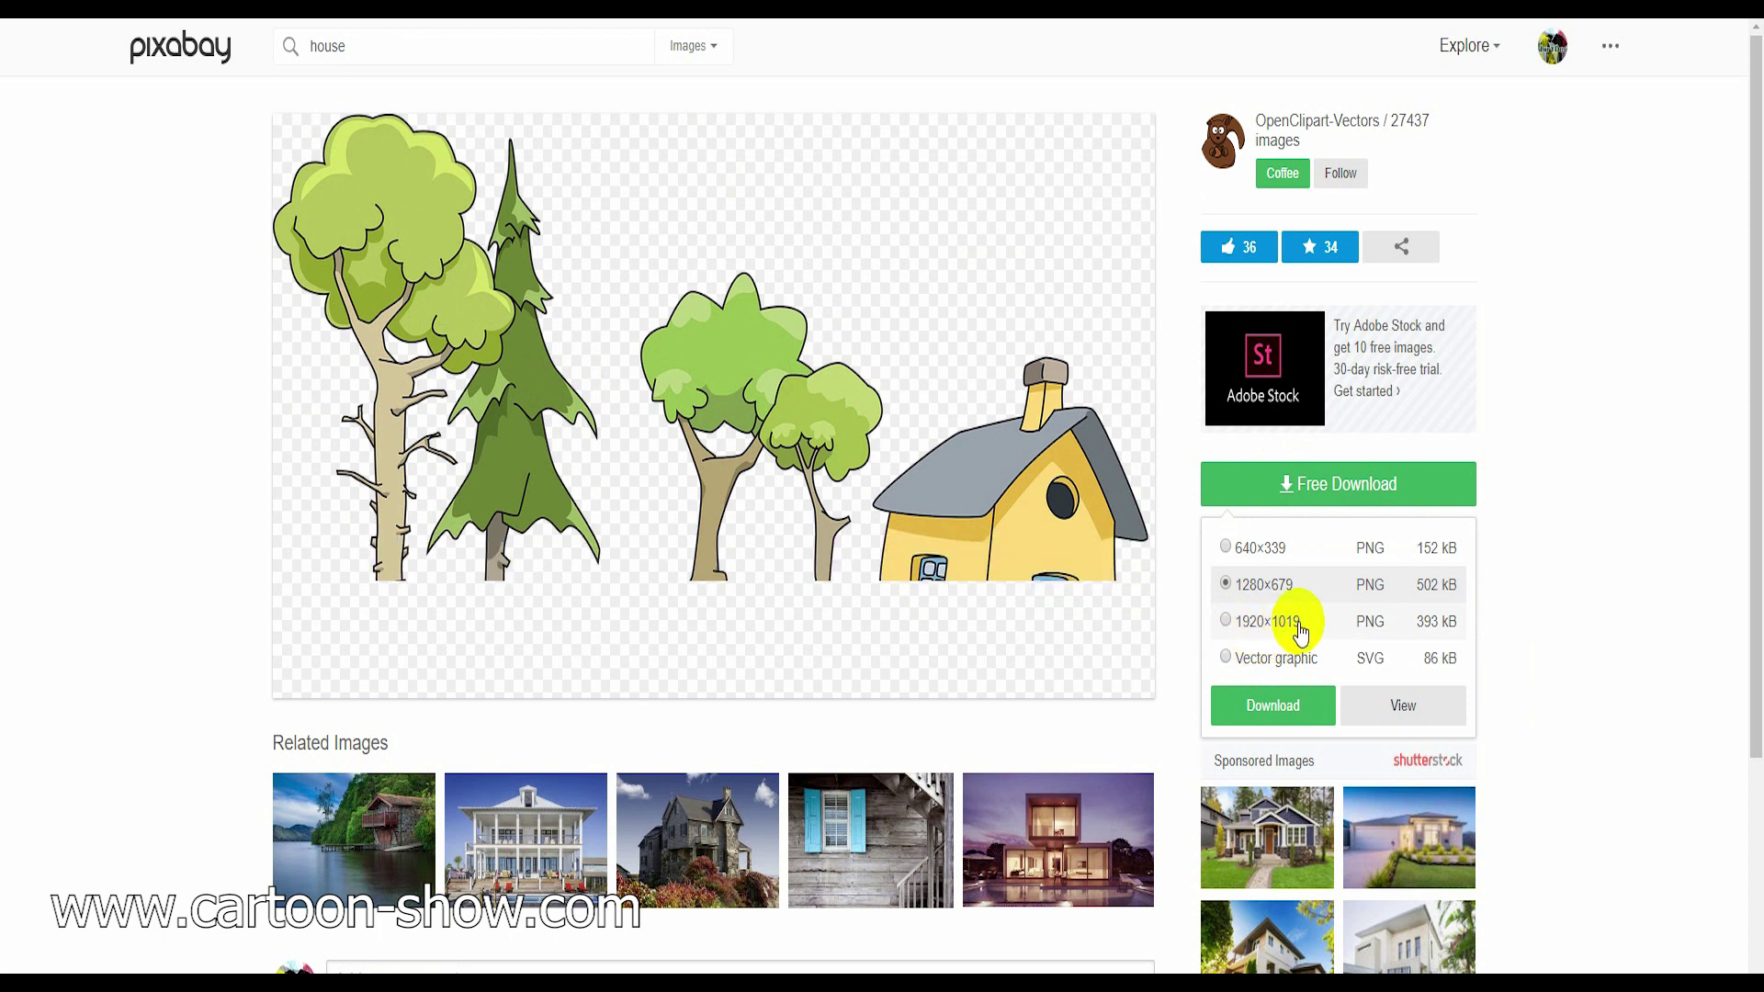
left_click(1226, 623)
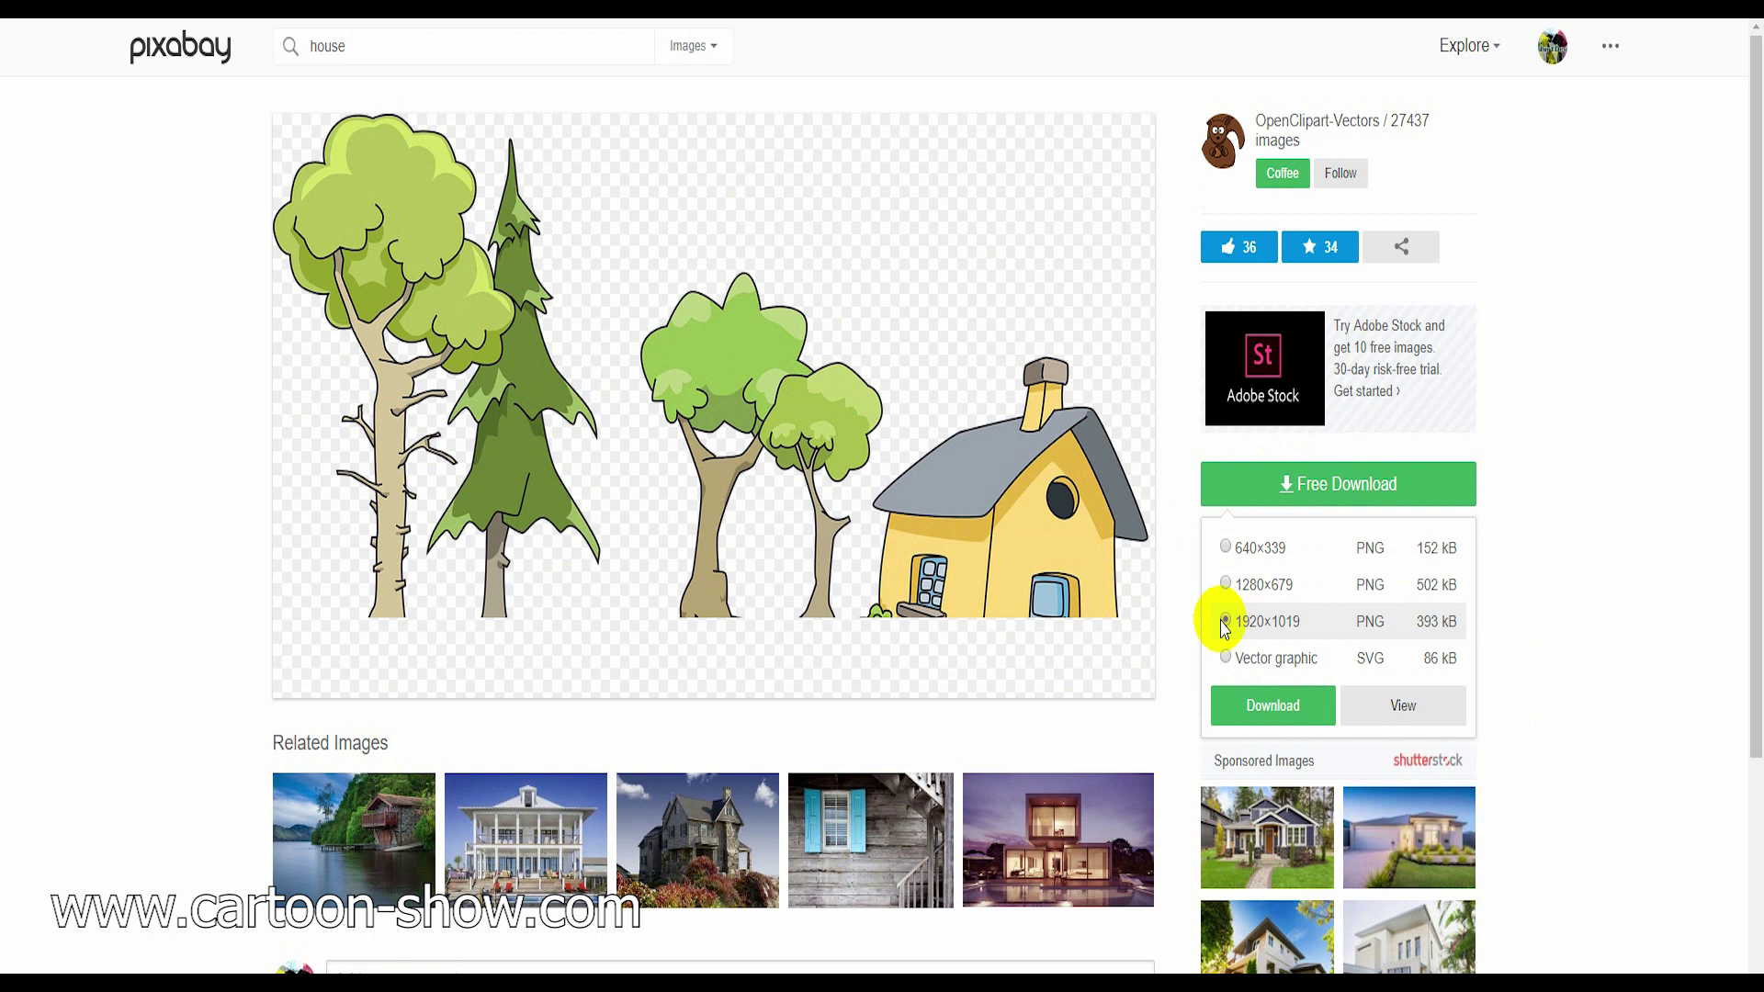
left_click(1254, 714)
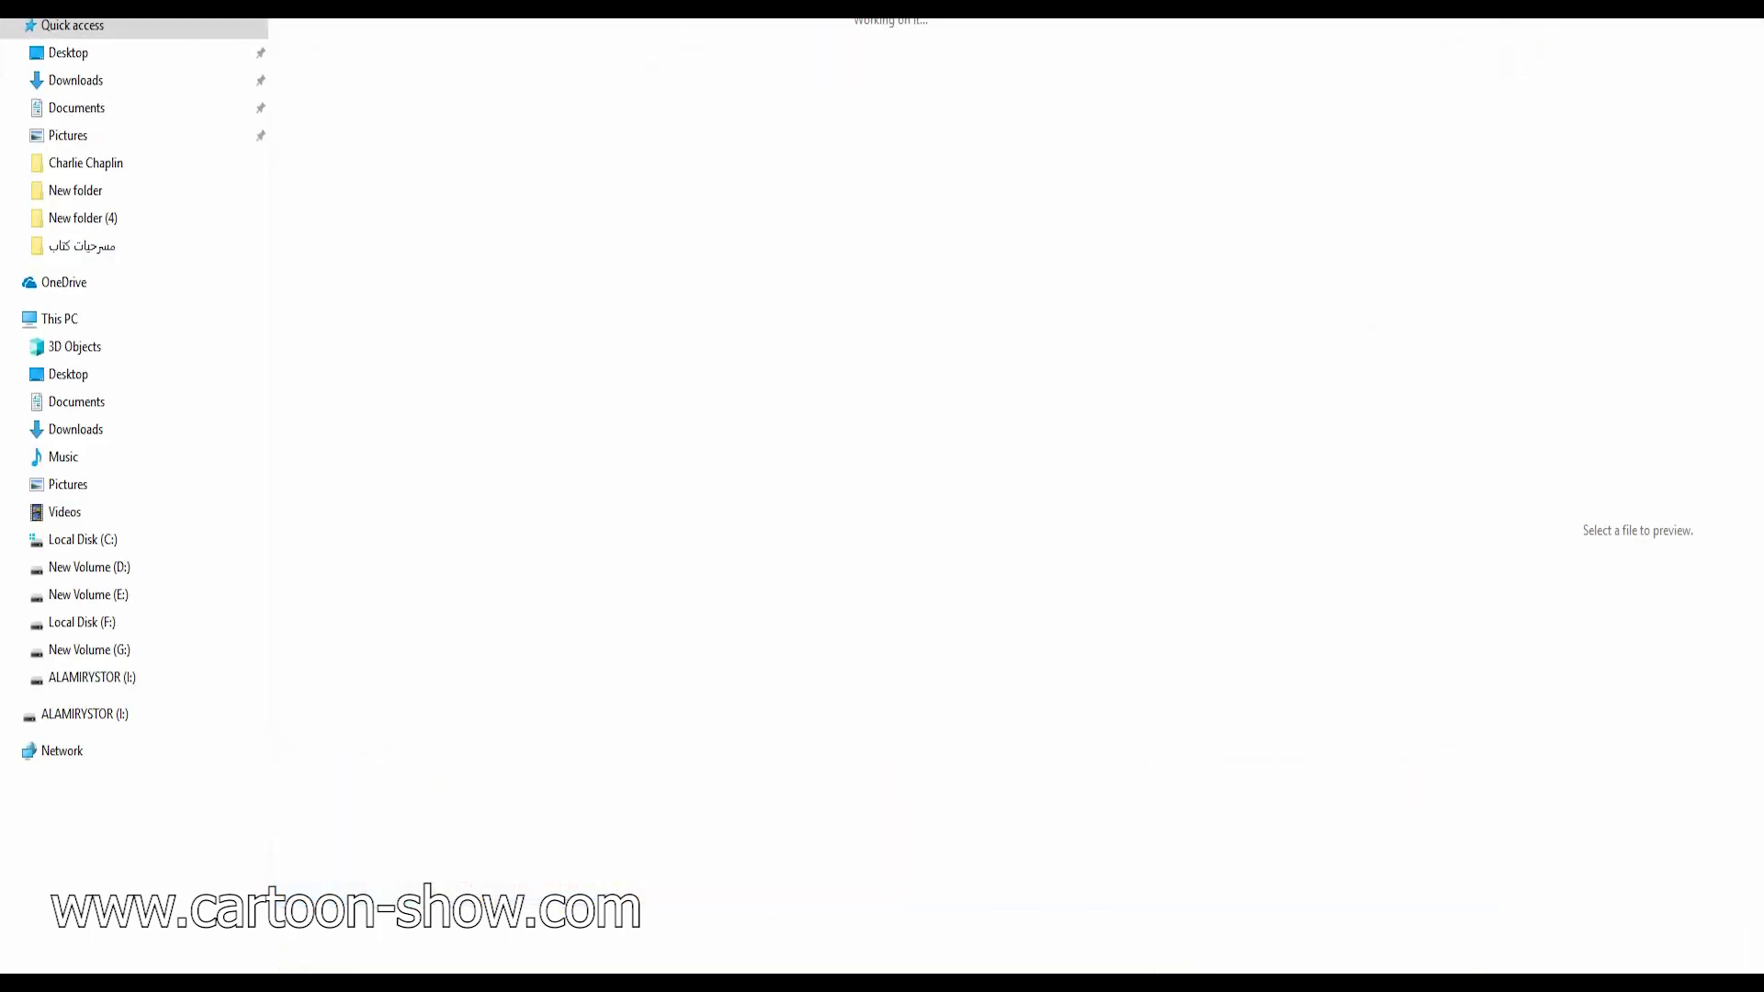
Switch to File Explorer and open New folder inside Downloads to view the collected images.
left_click(70, 80)
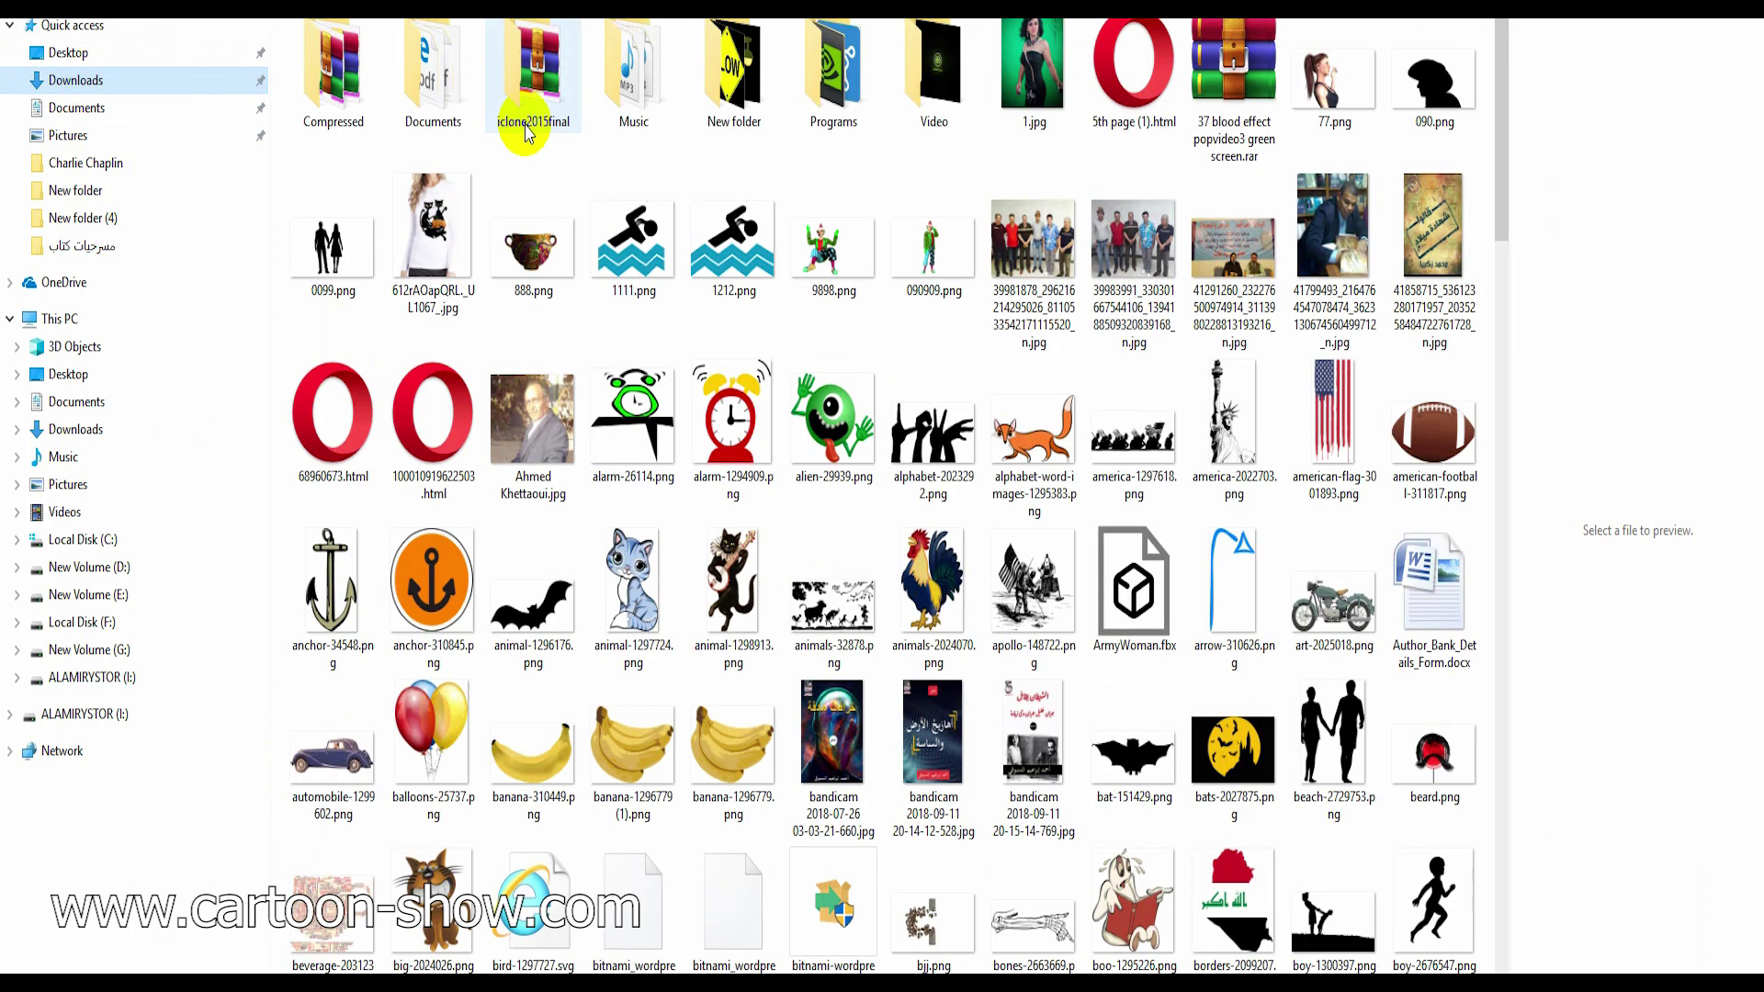
left_click(723, 87)
double_click(724, 88)
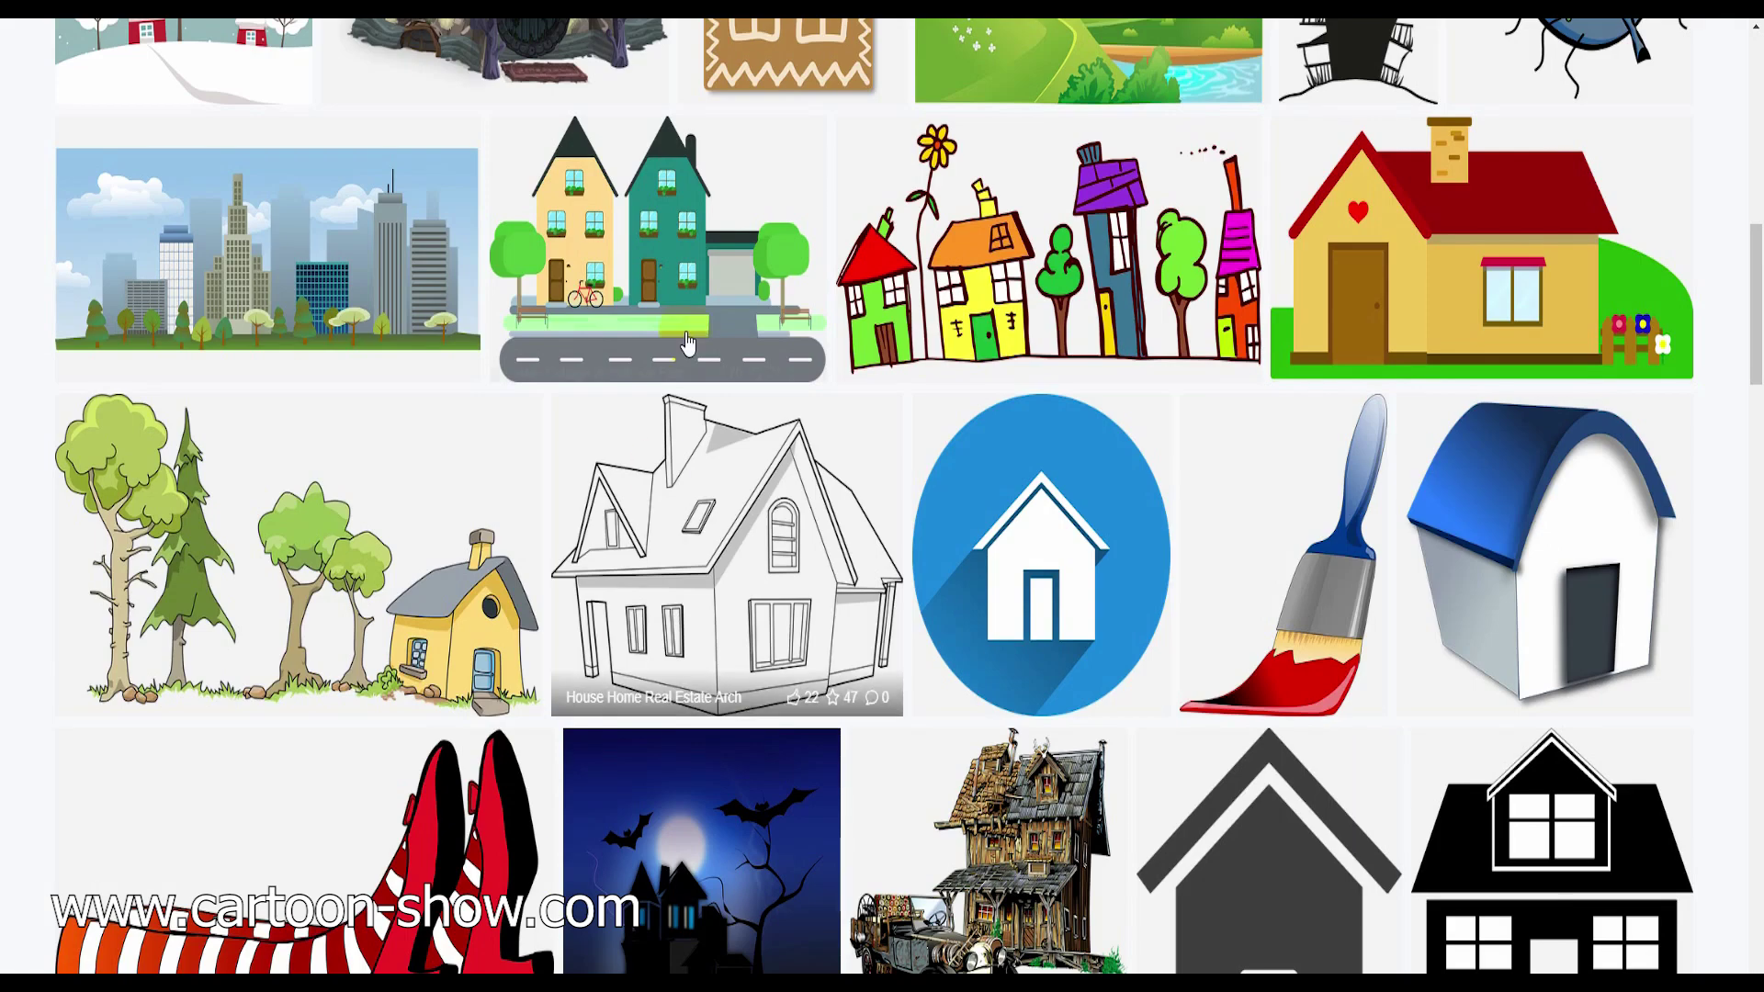
Open the green wooden cottage from the Pixabay house results and download it as a 1920×1640 PNG.
scroll(698, 450, "up", 4)
scroll(698, 451, "up", 3)
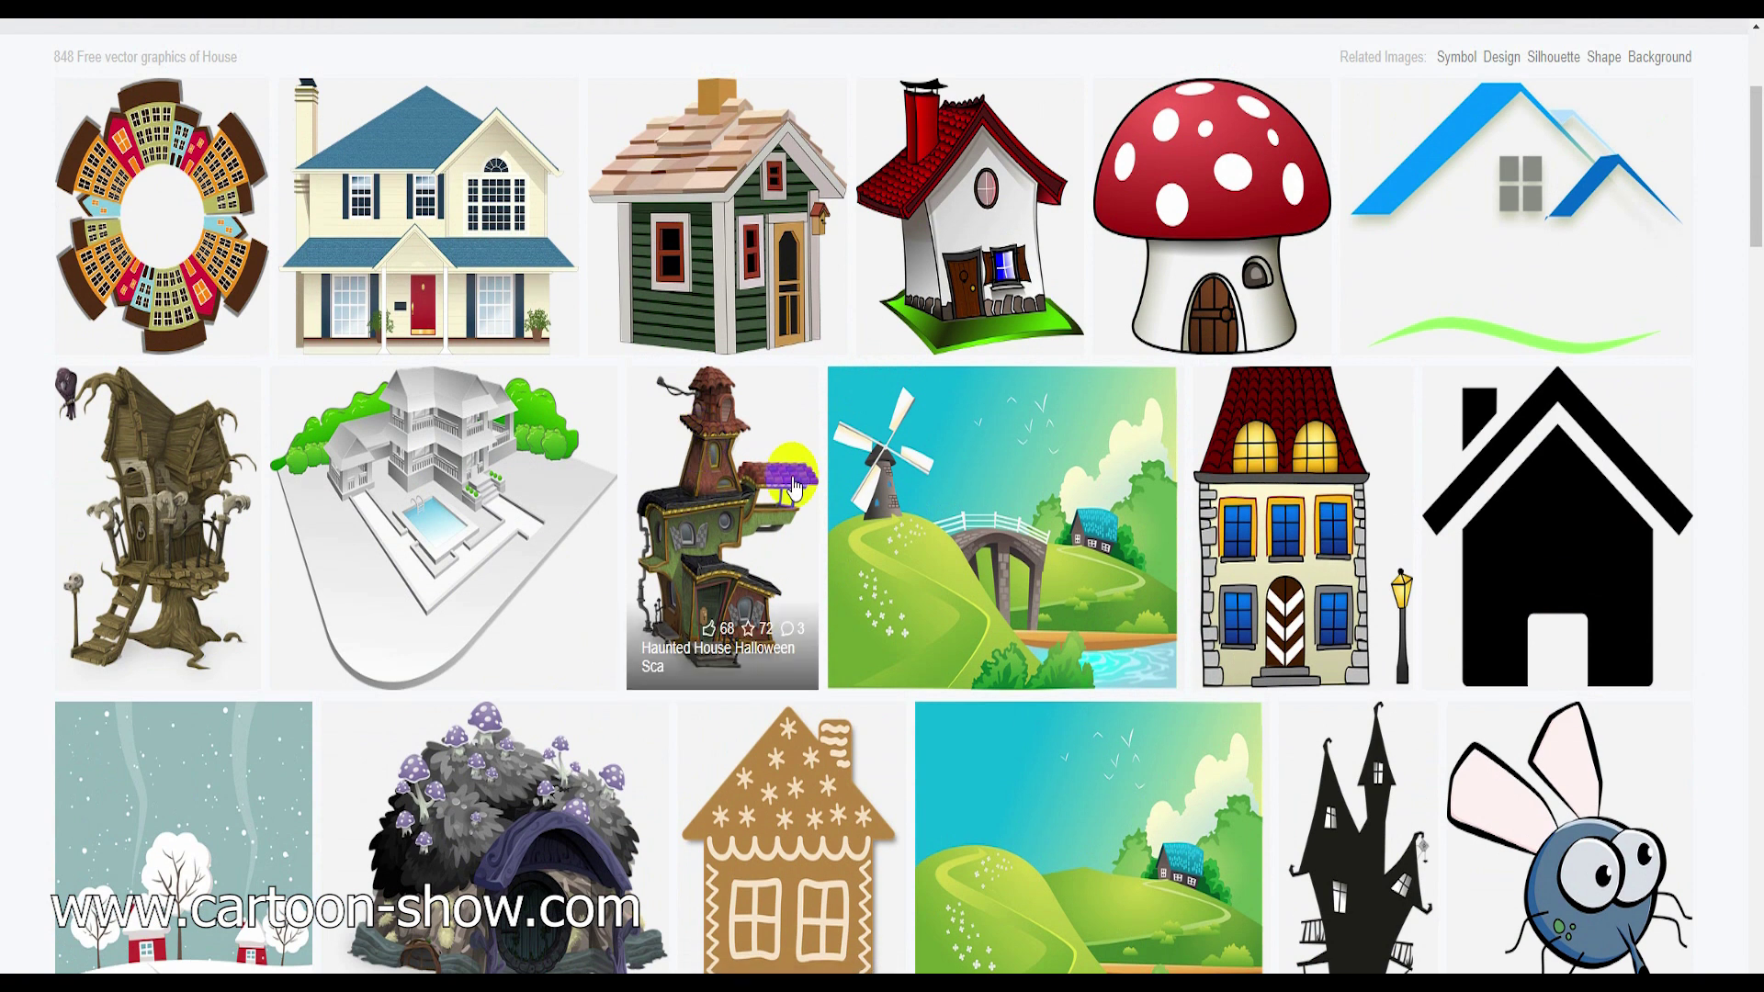
left_click(710, 265)
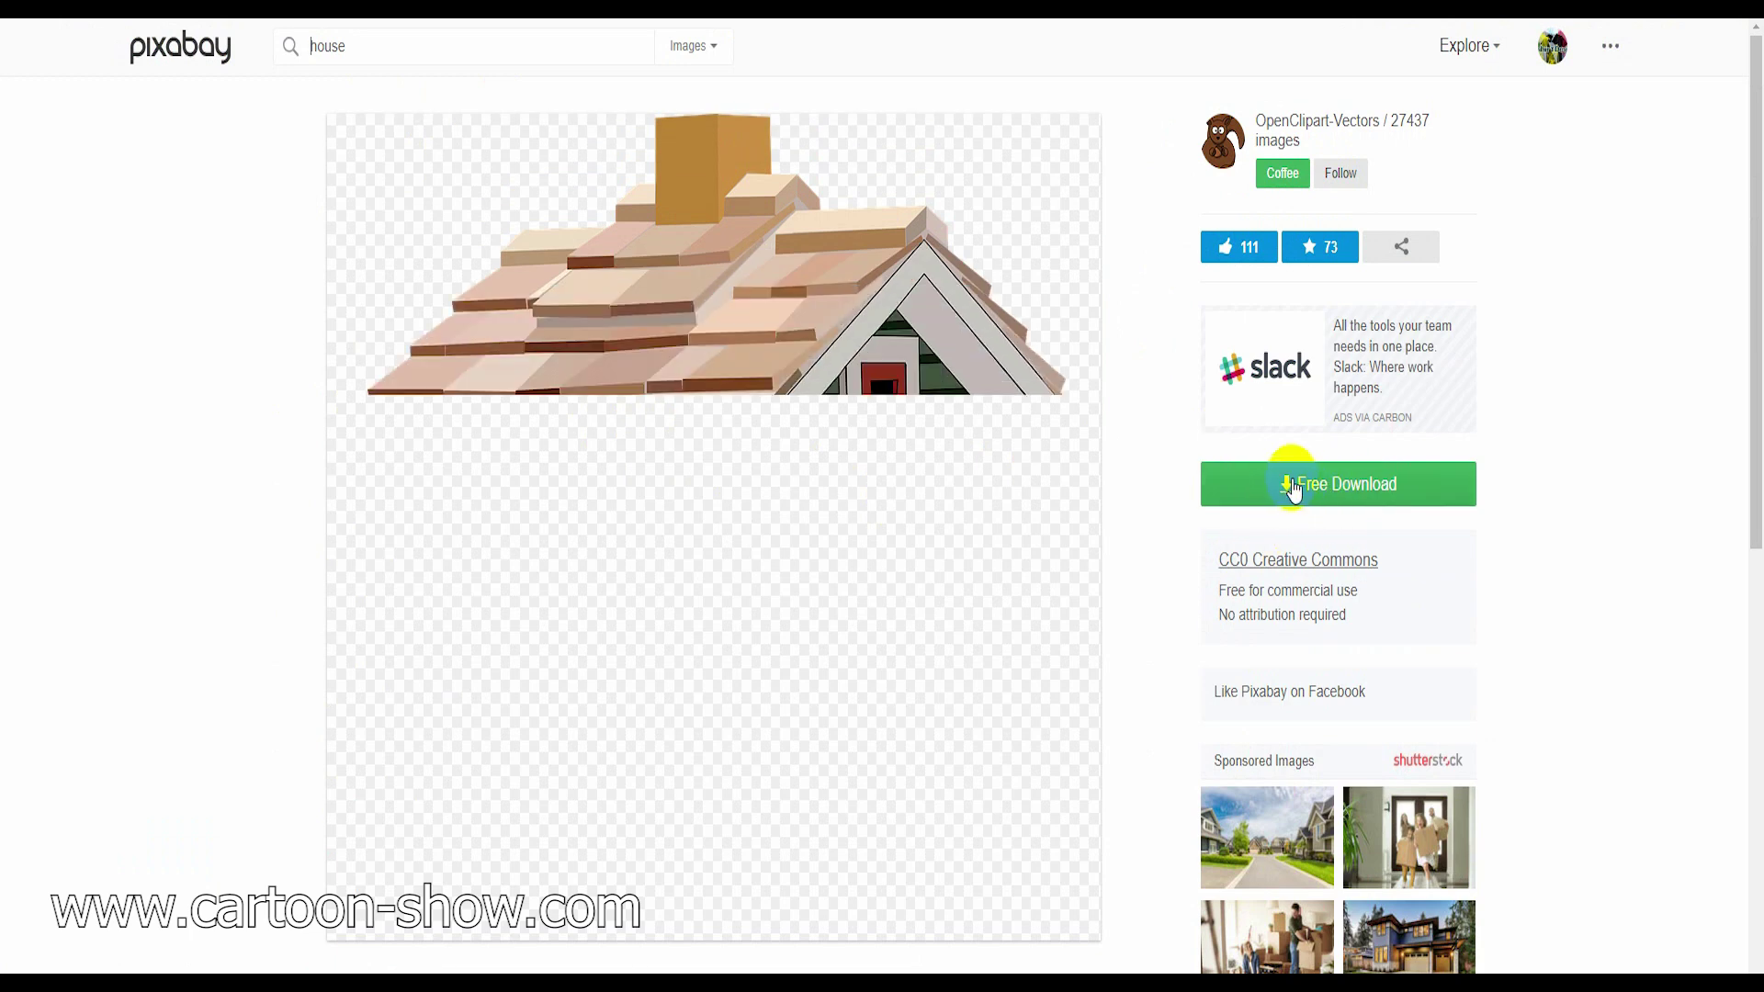
left_click(1552, 57)
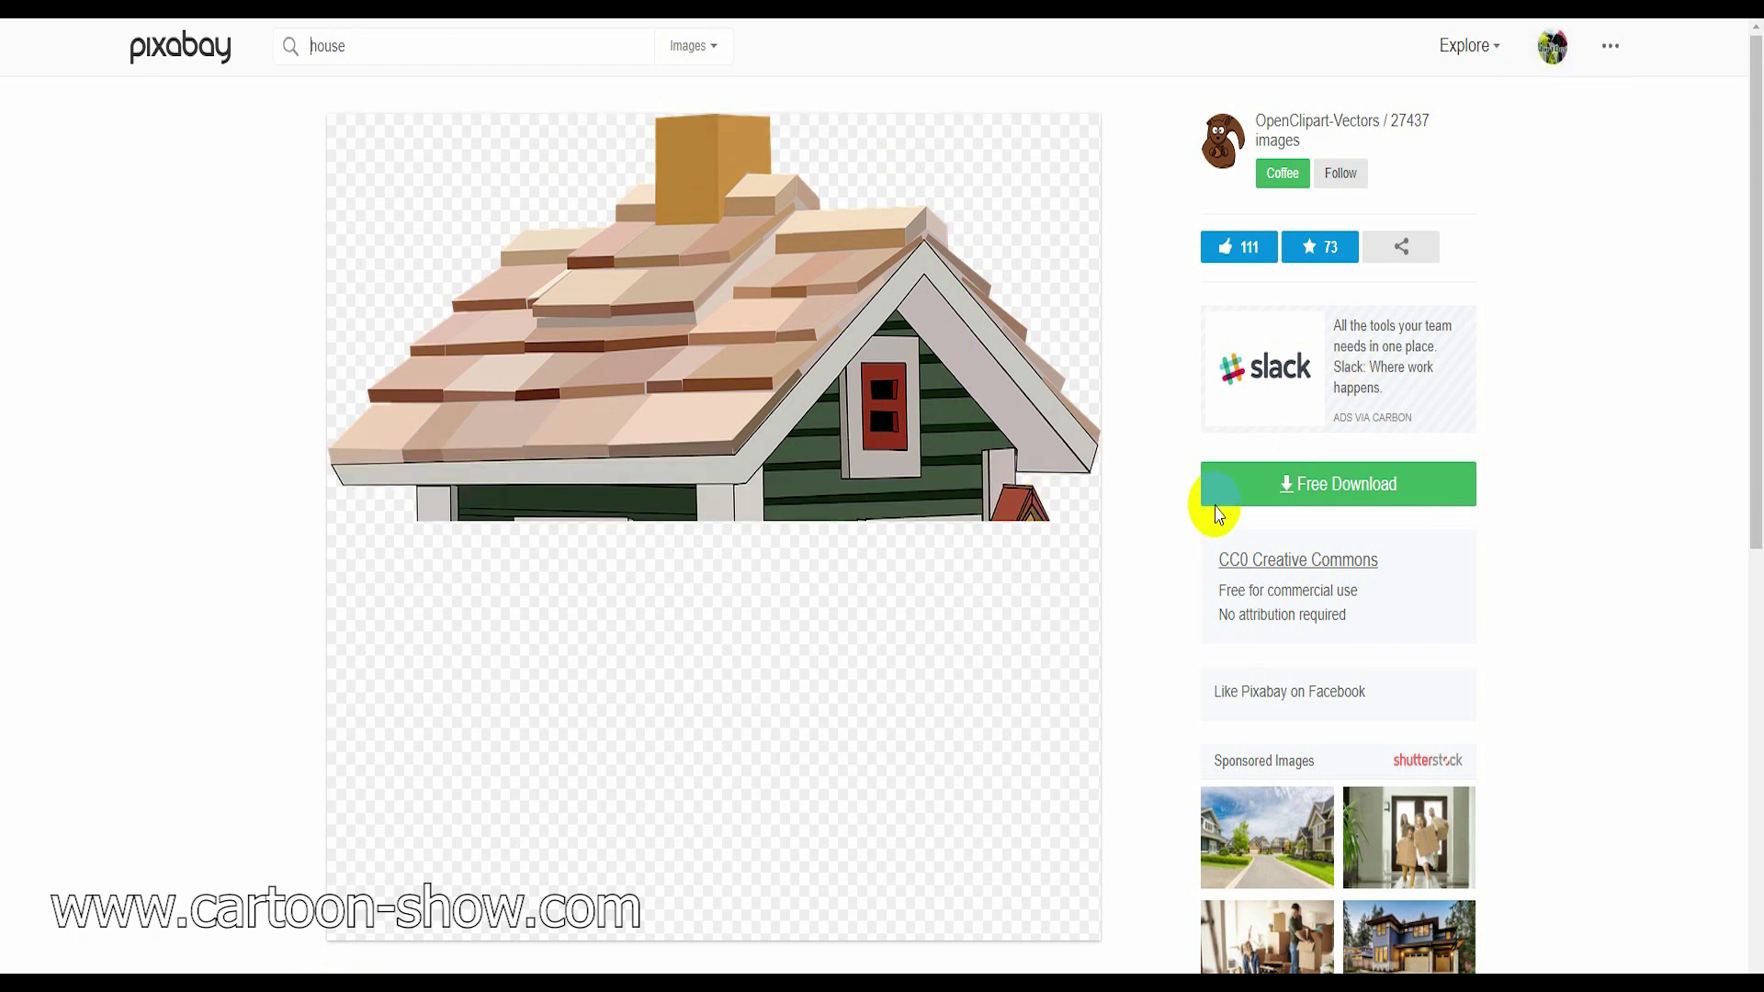
left_click(1293, 487)
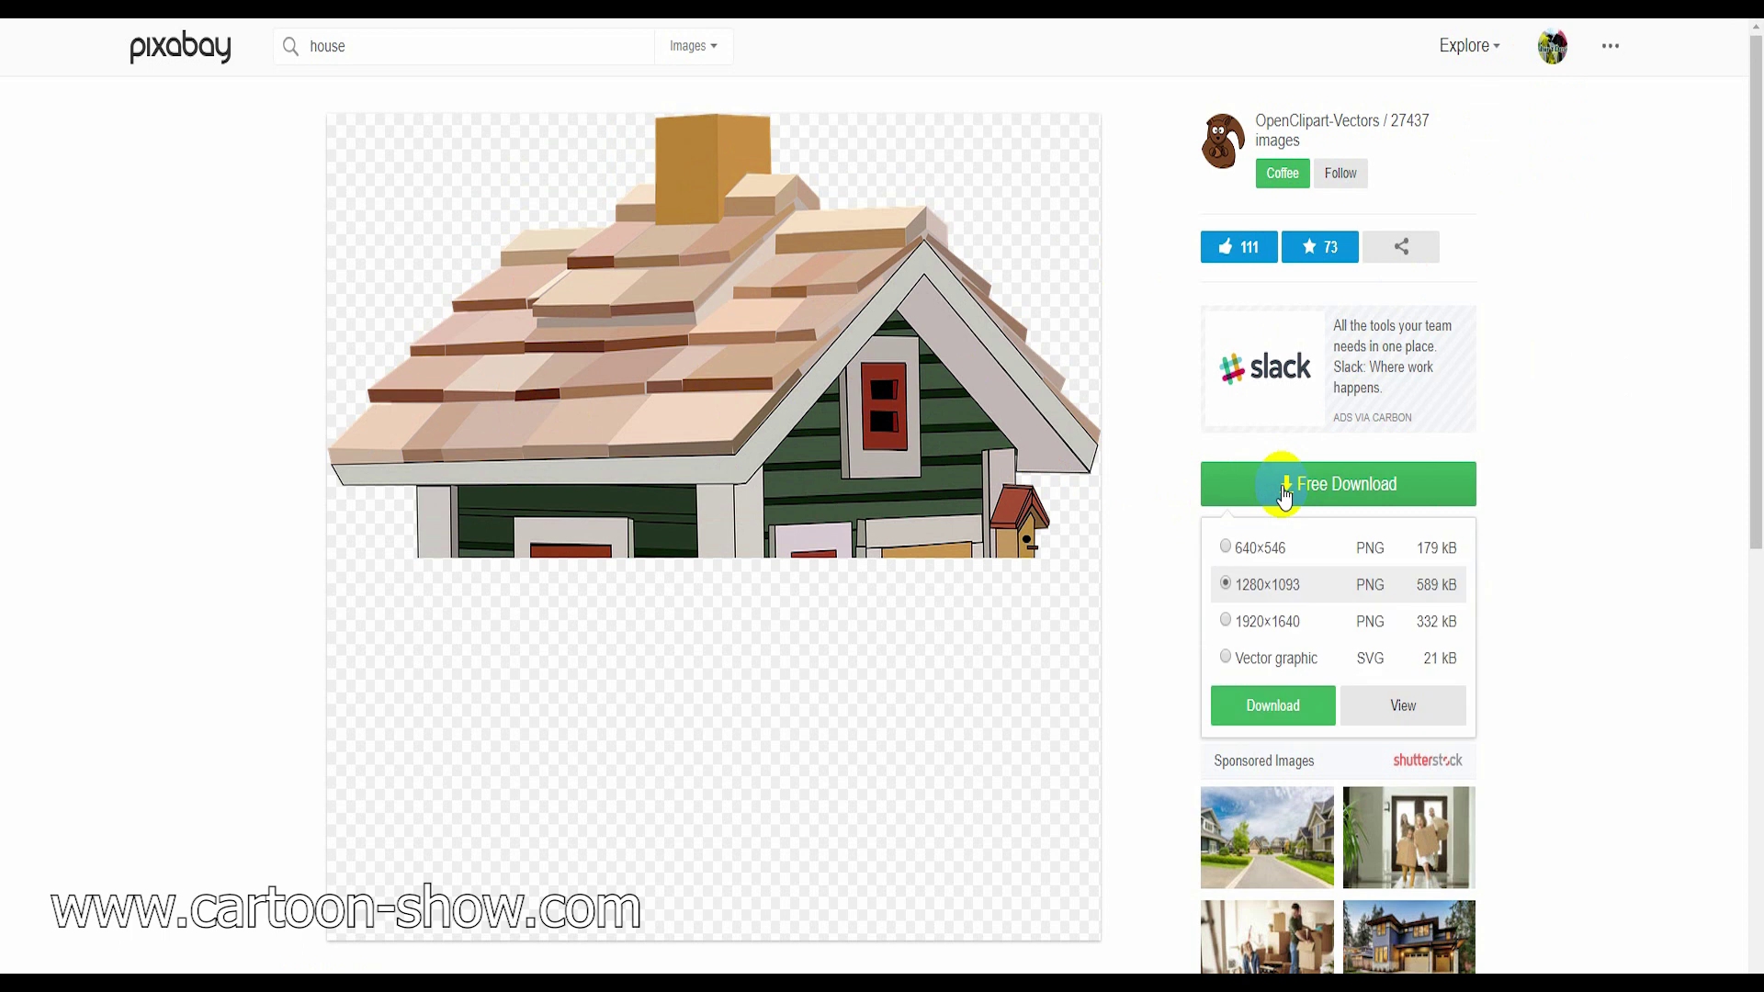
left_click(1225, 622)
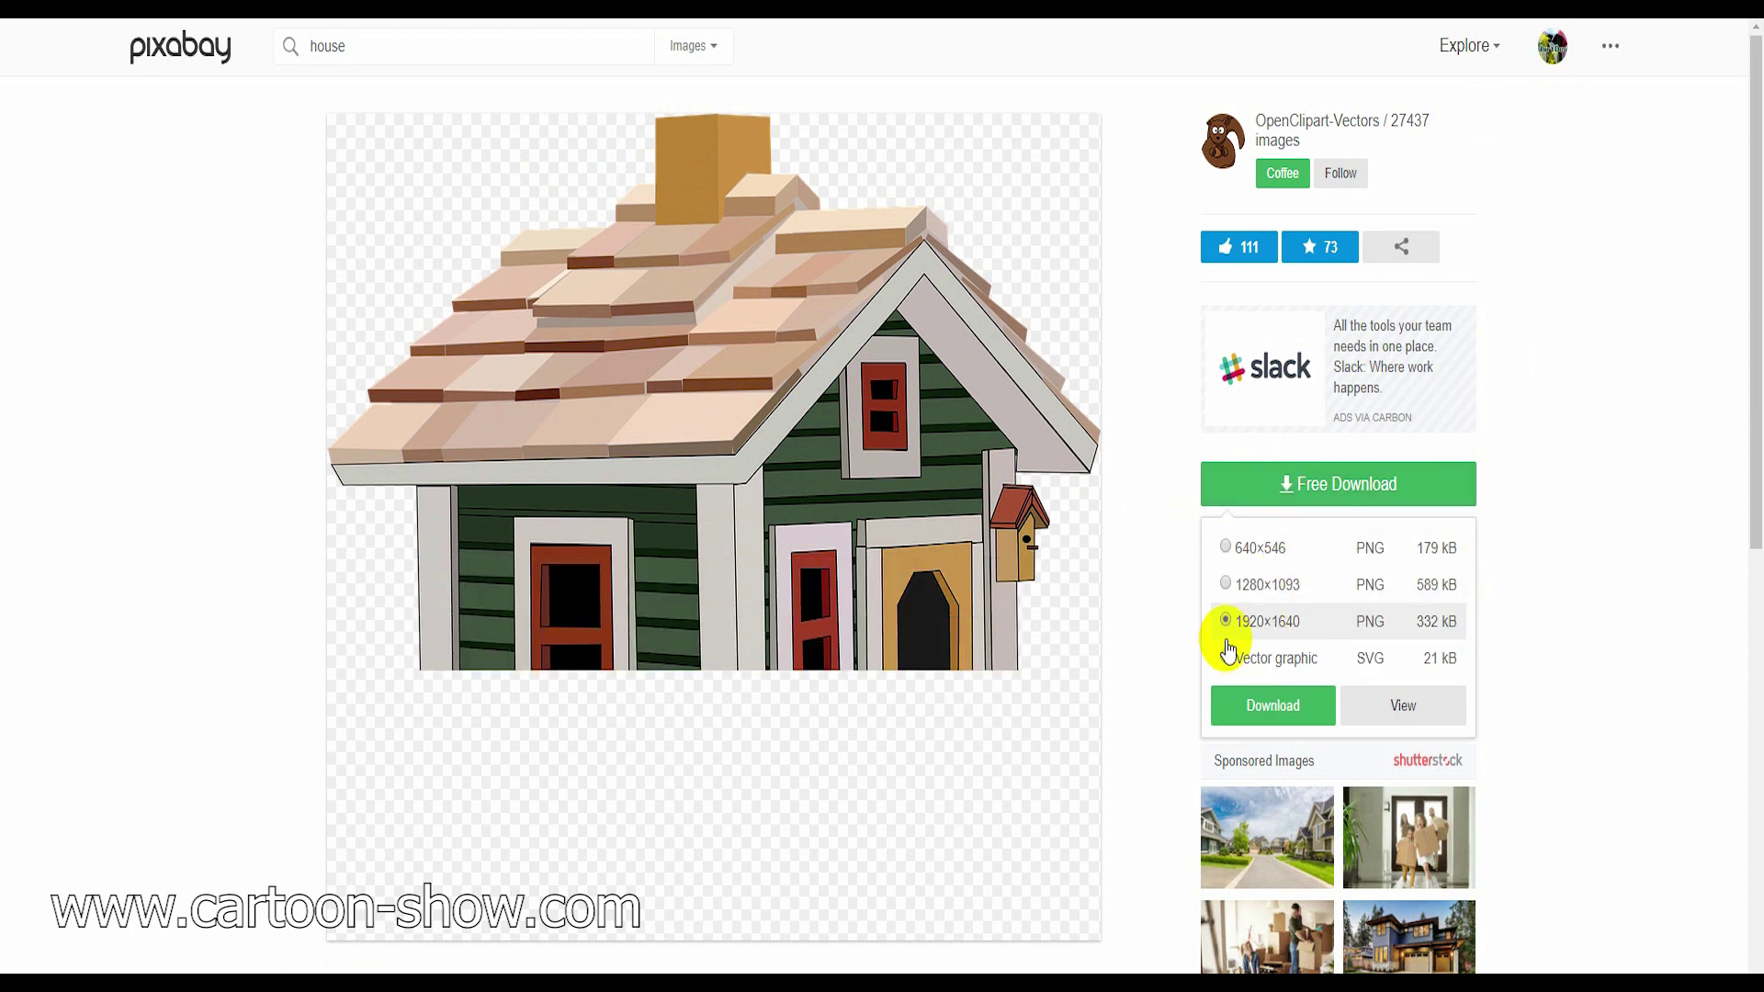
left_click(1272, 707)
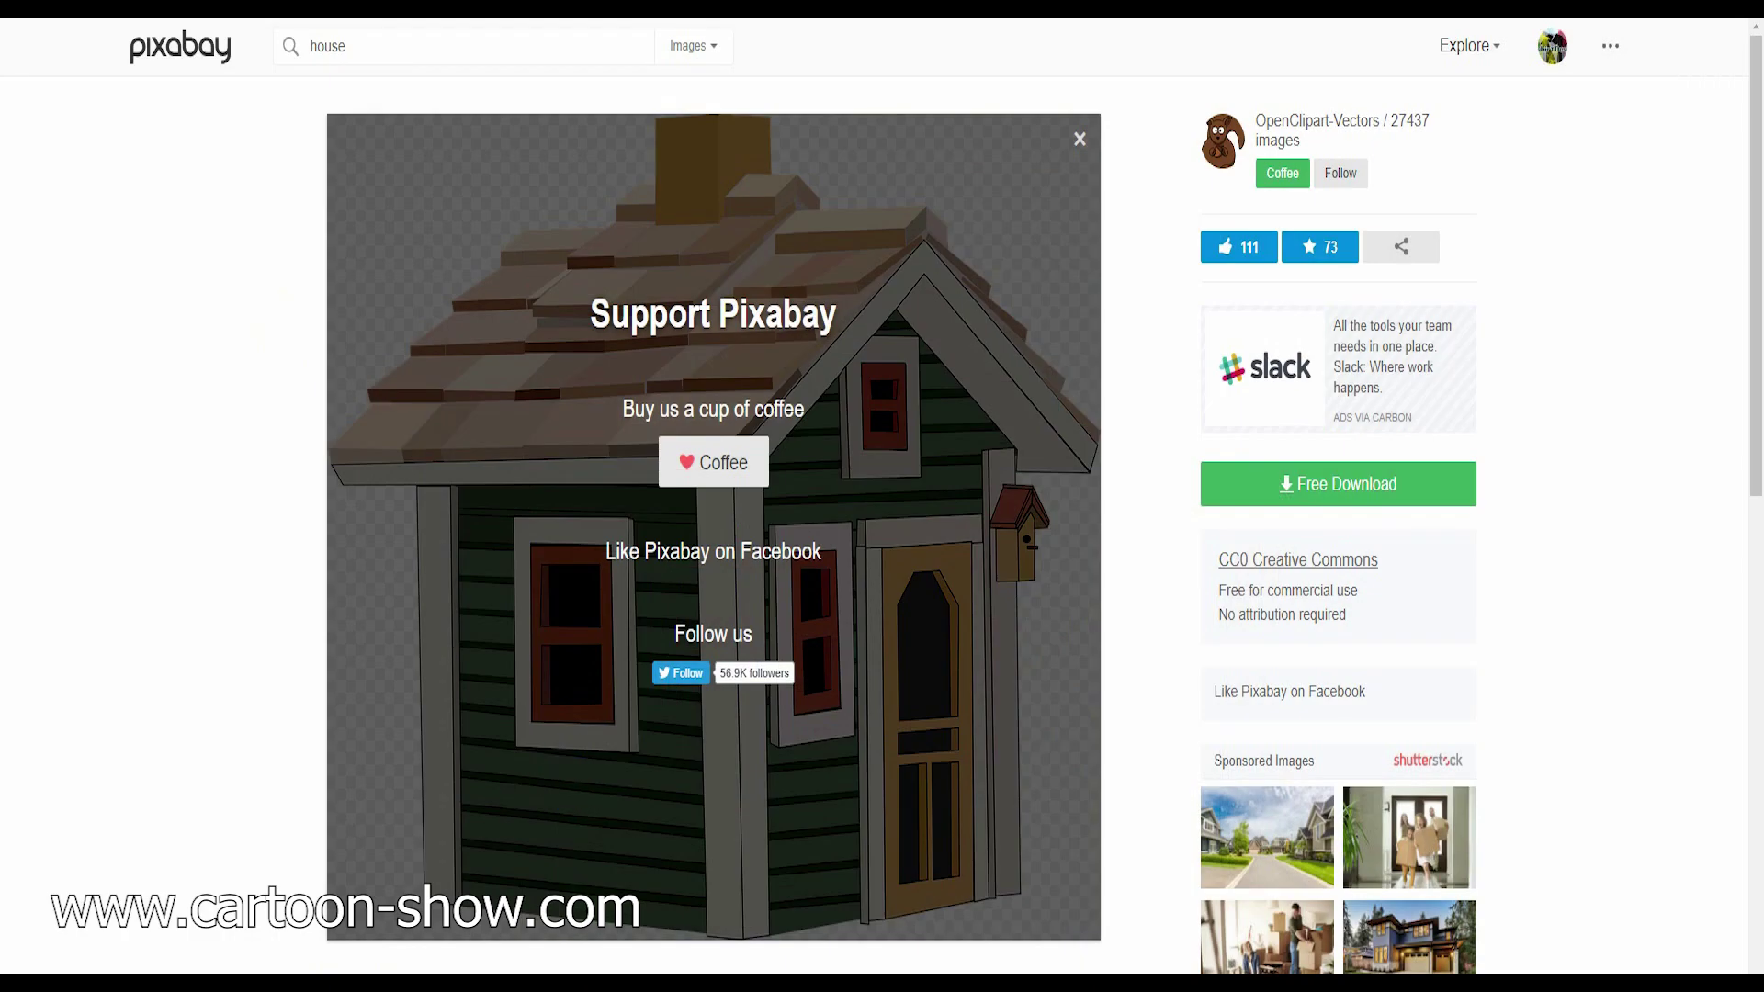
Switch to Moho, stop the animation playback and bring up the Untitled 2.moho document.
mouse_move(562, 983)
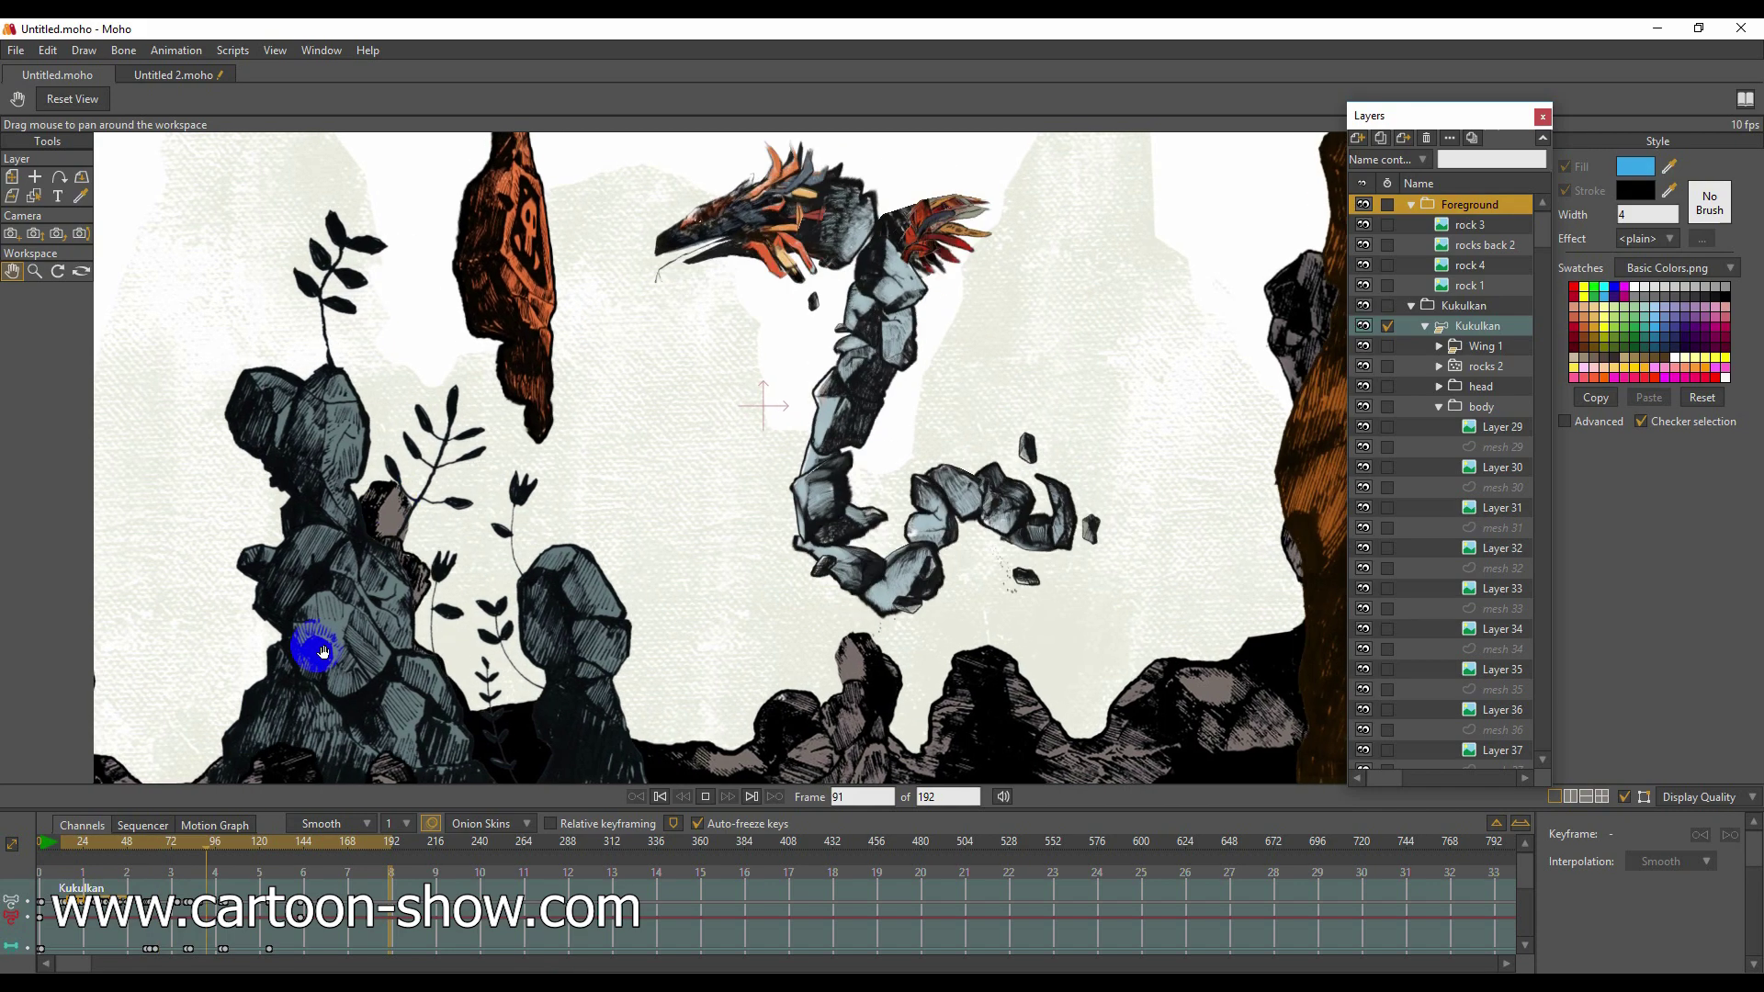
left_click(705, 796)
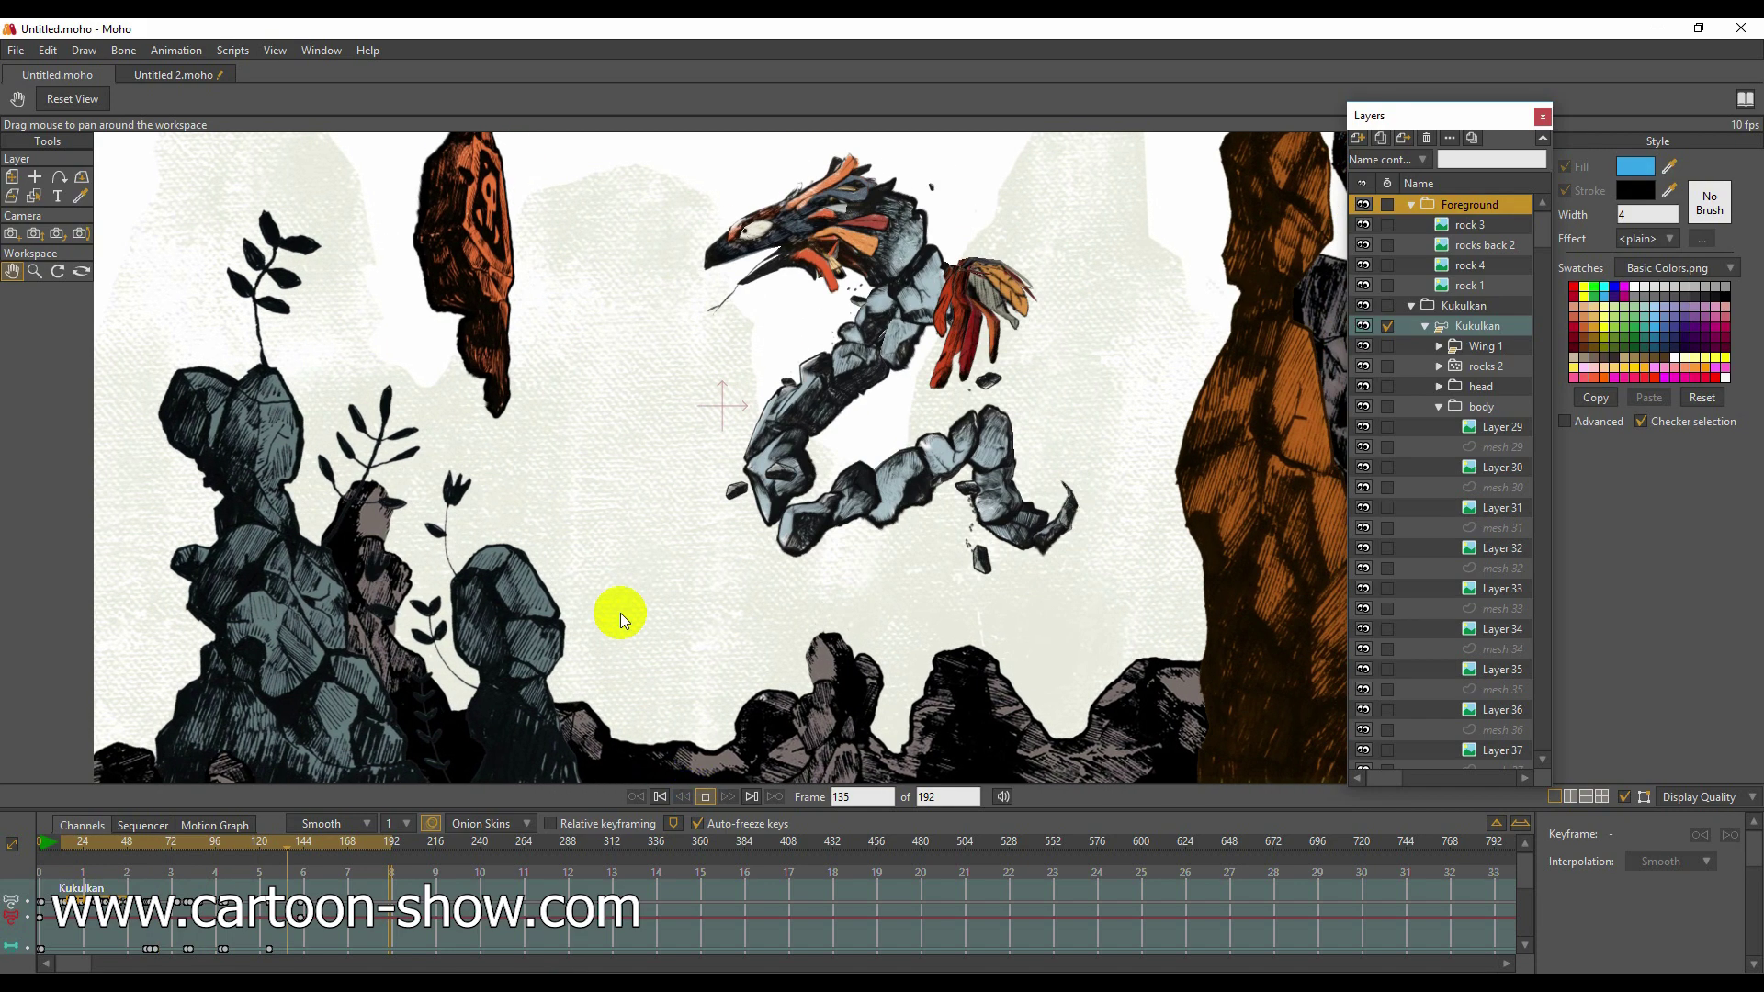
left_click(162, 76)
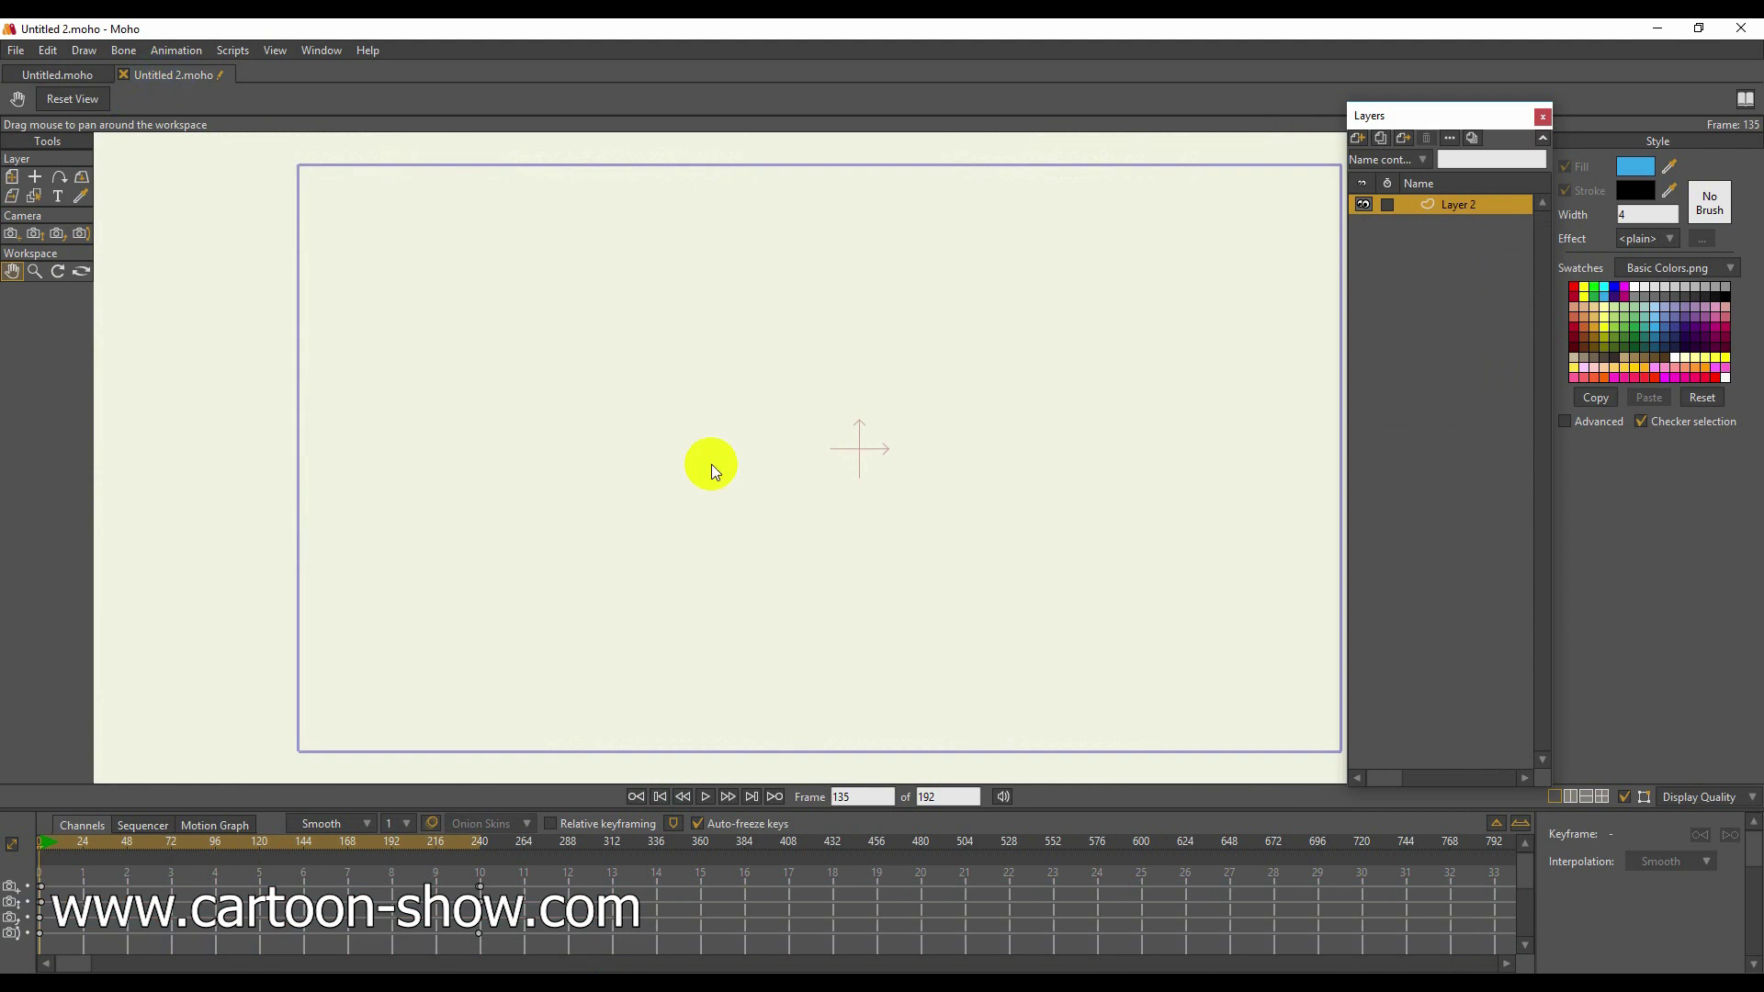
Place the origin of Layer 2 slightly off the frame's centre, at about X -0.26, Y -0.04.
scroll(602, 362, "down", 4)
scroll(606, 363, "up", 3)
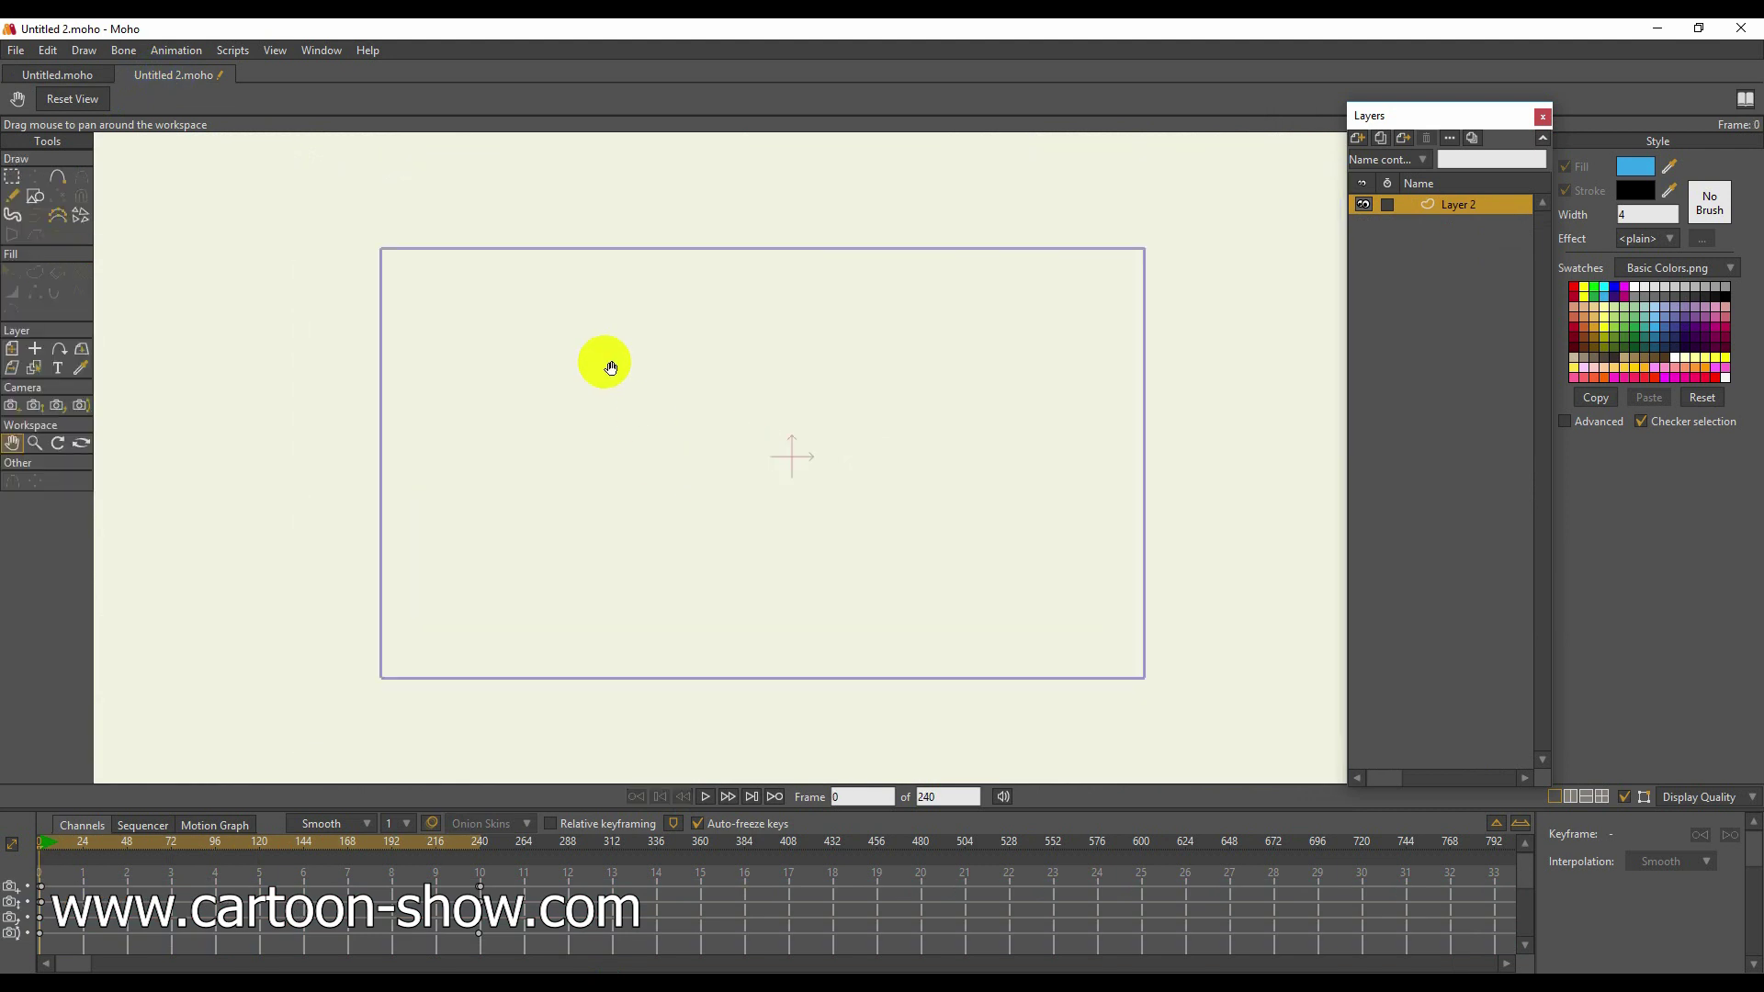
left_click(41, 350)
left_click(737, 466)
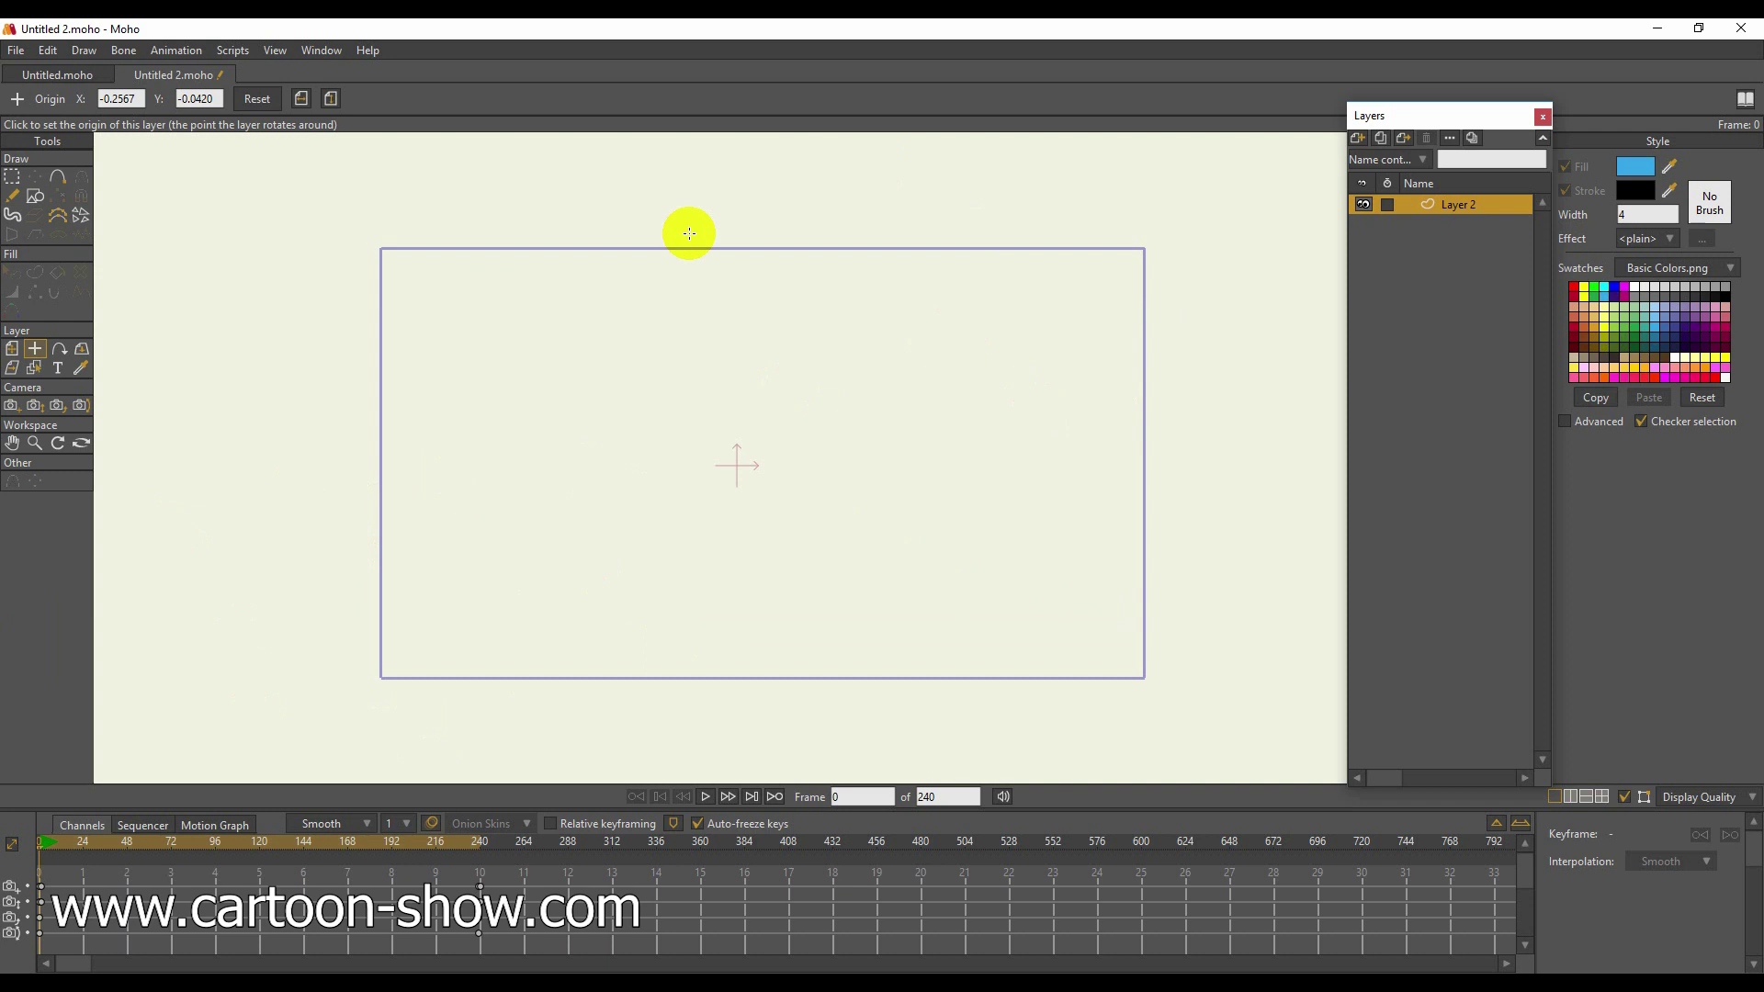
Add an image layer using the trees-and-house picture cleaning-1294867.png from the Downloads folder.
left_click(1358, 138)
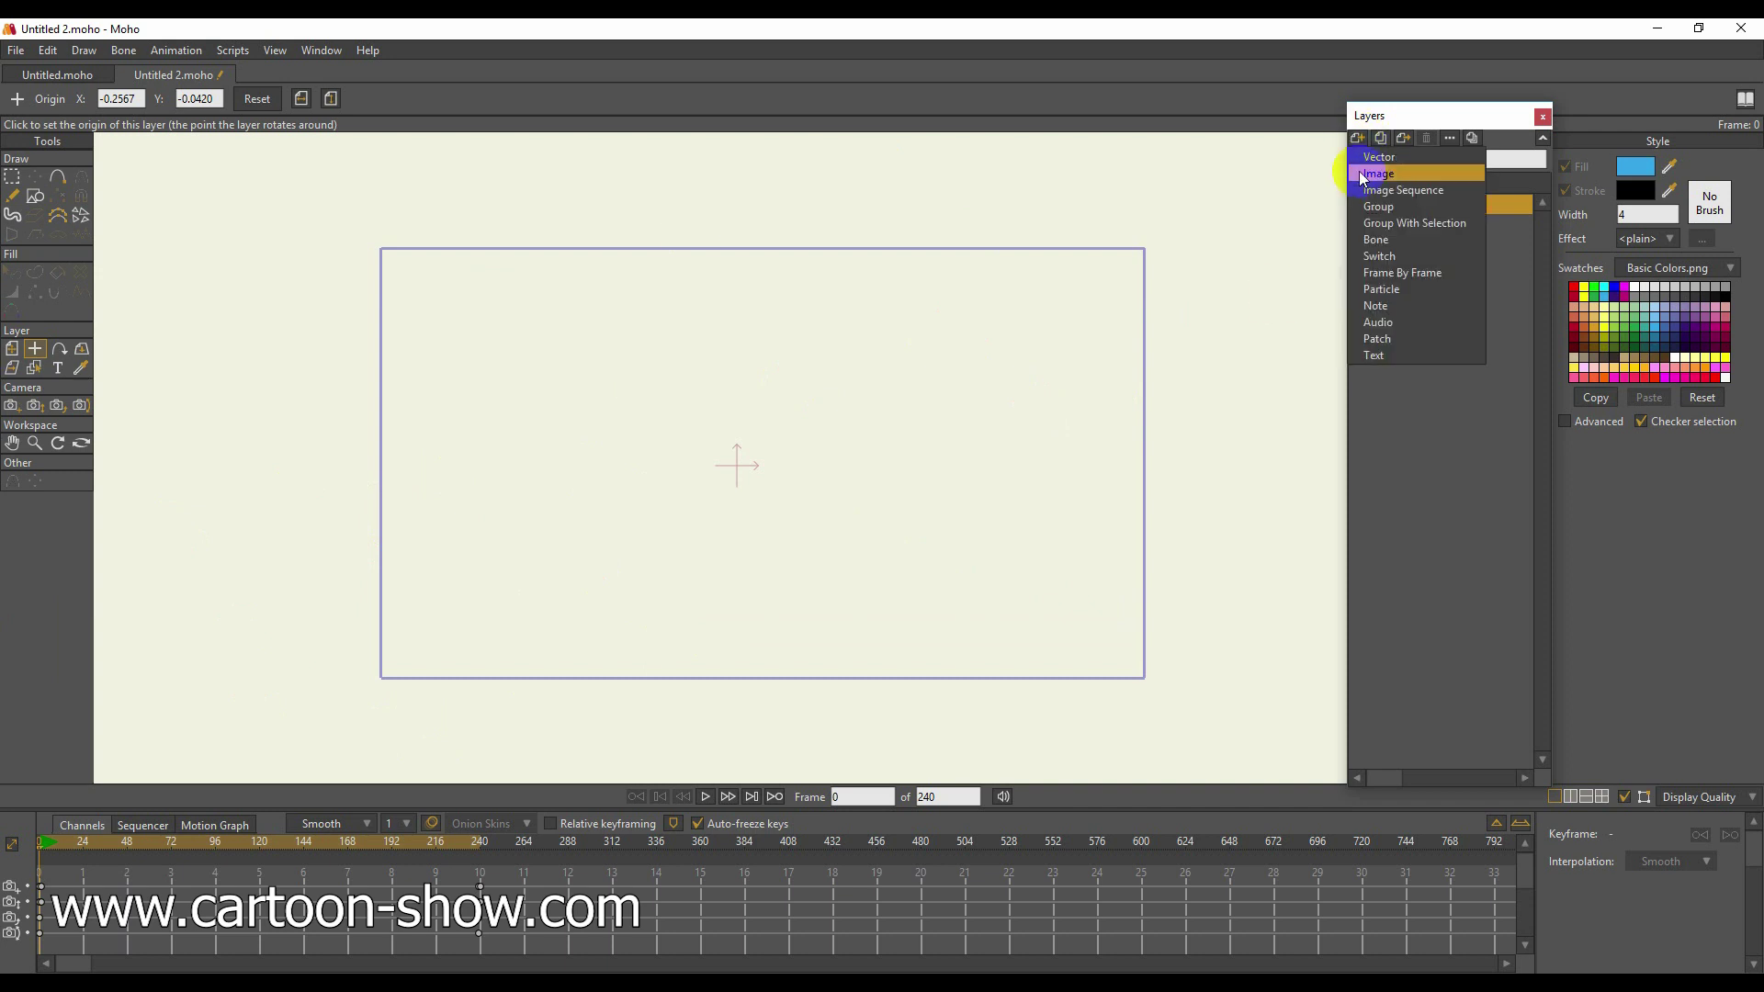
left_click(1374, 174)
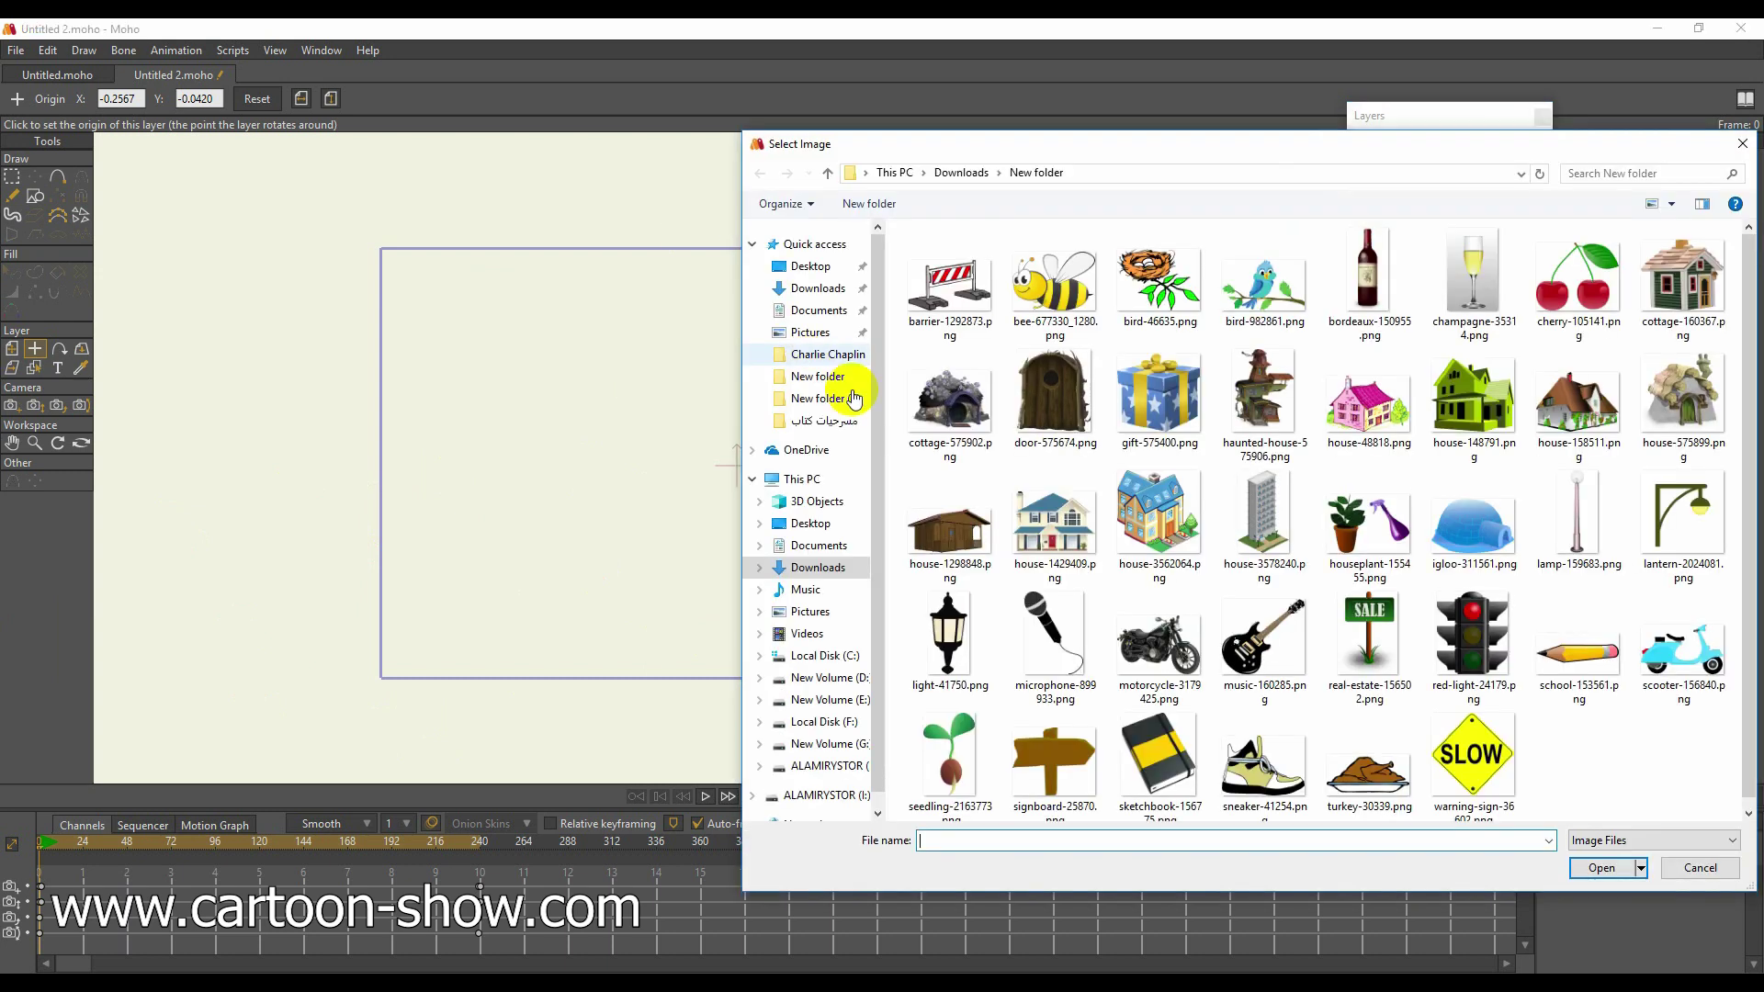
left_click_drag(1100, 153, 733, 133)
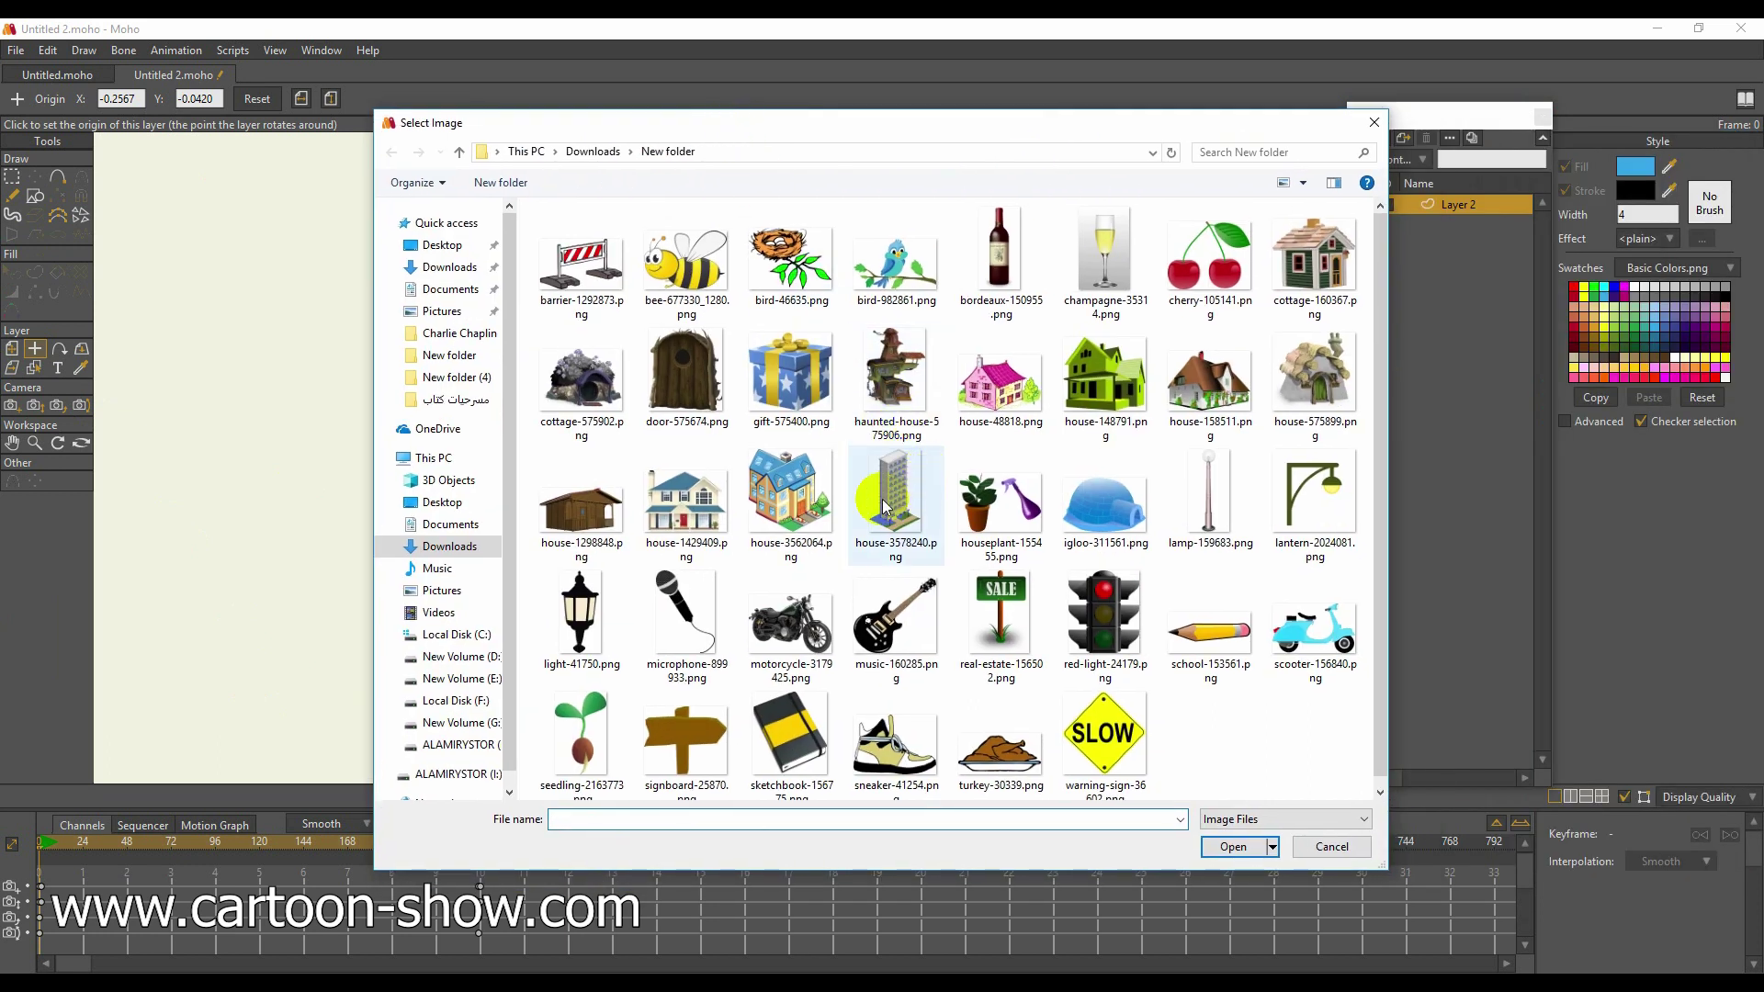
left_click(449, 266)
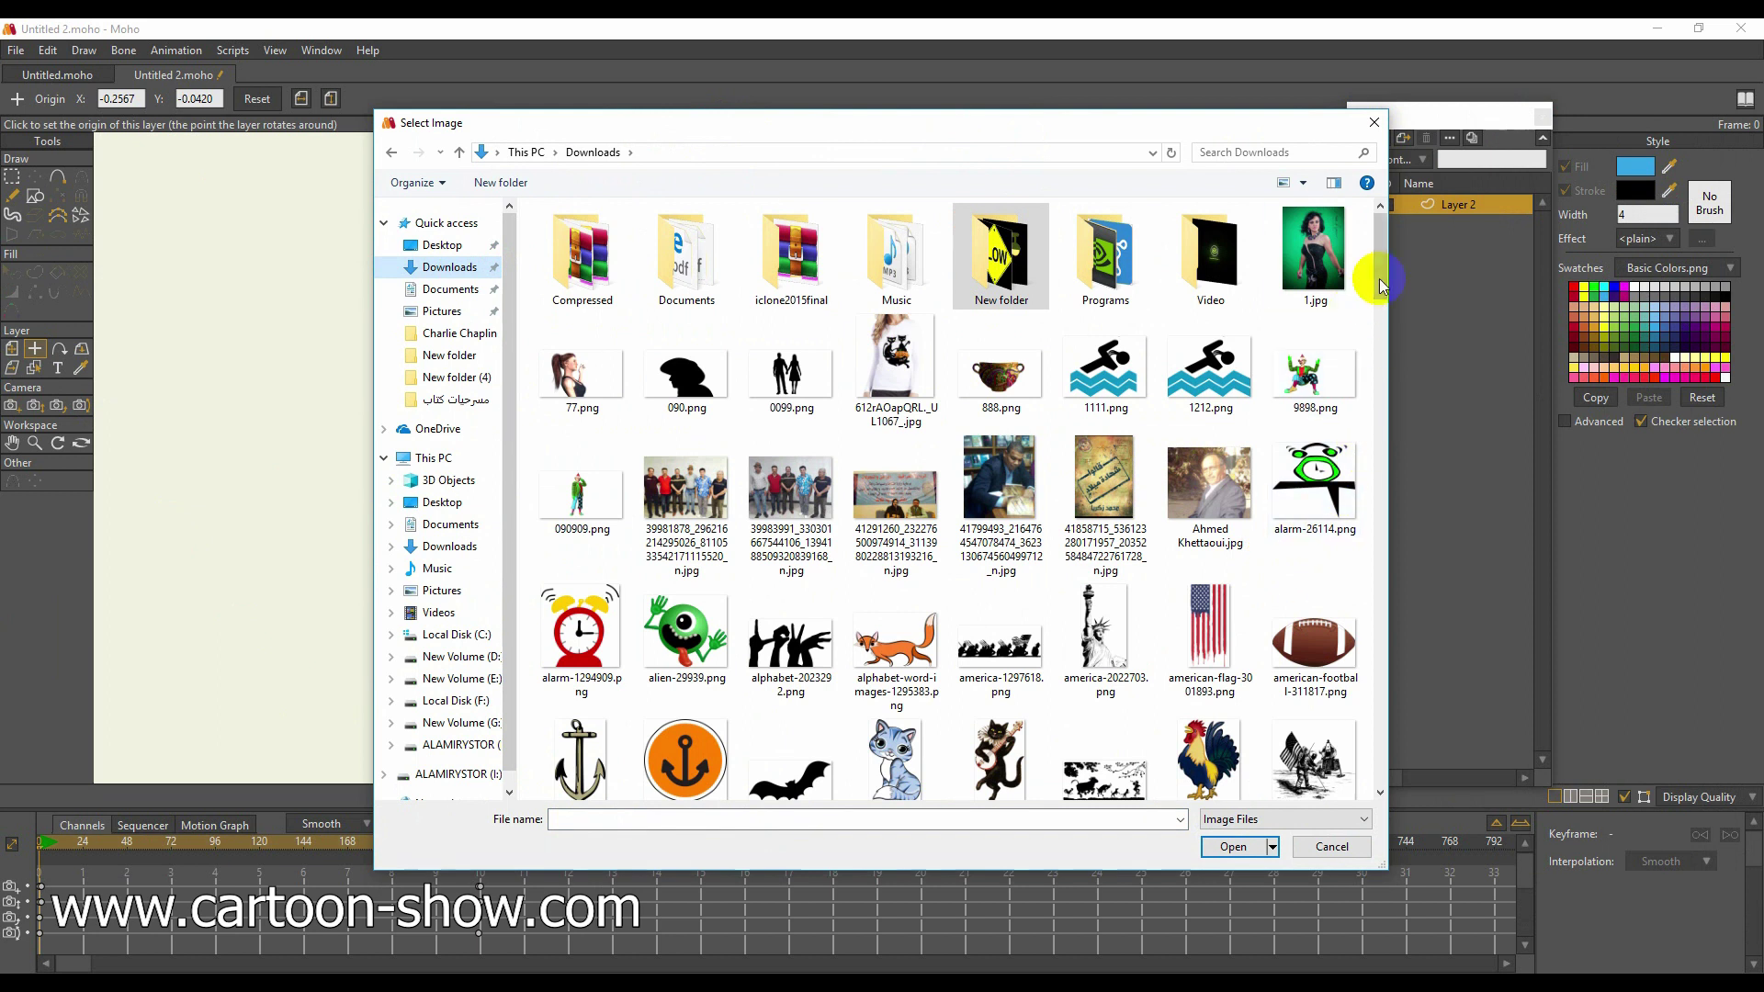
left_click_drag(1380, 283, 1370, 367)
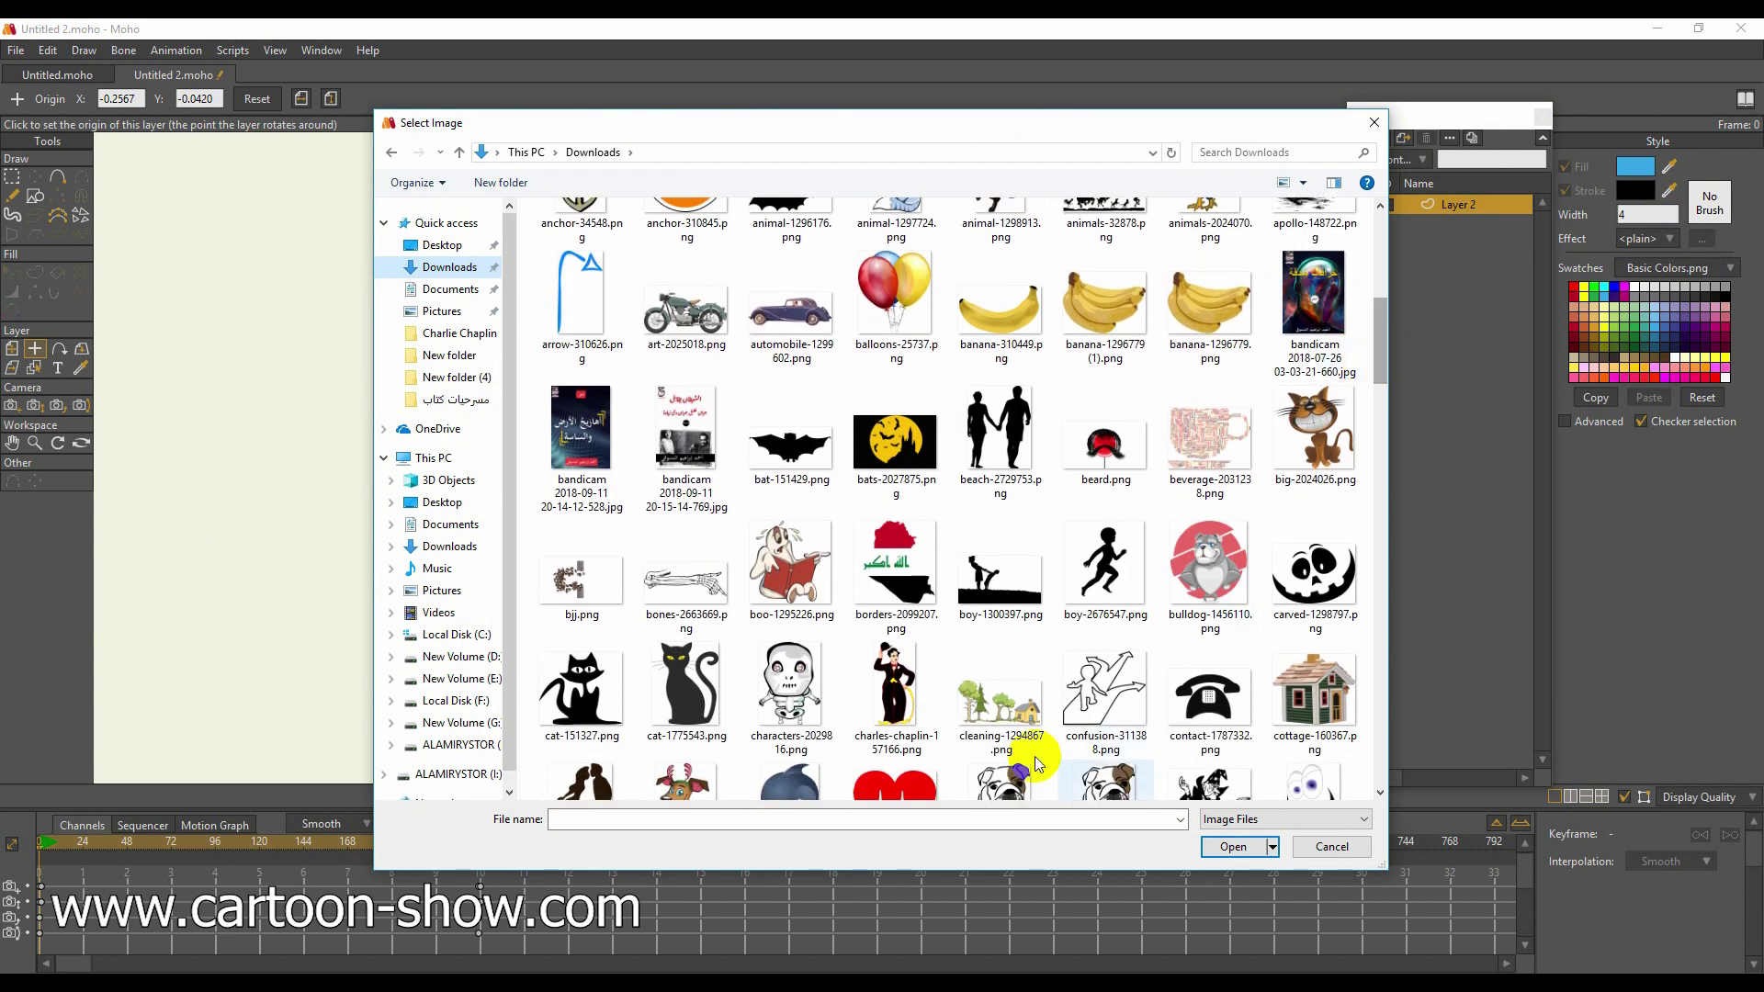
double_click(1001, 707)
Scale the trees-and-house image layer down to about 0.36 and move it inside the frame, to about X -0.18, Y -0.03.
scroll(882, 530, "down", 3)
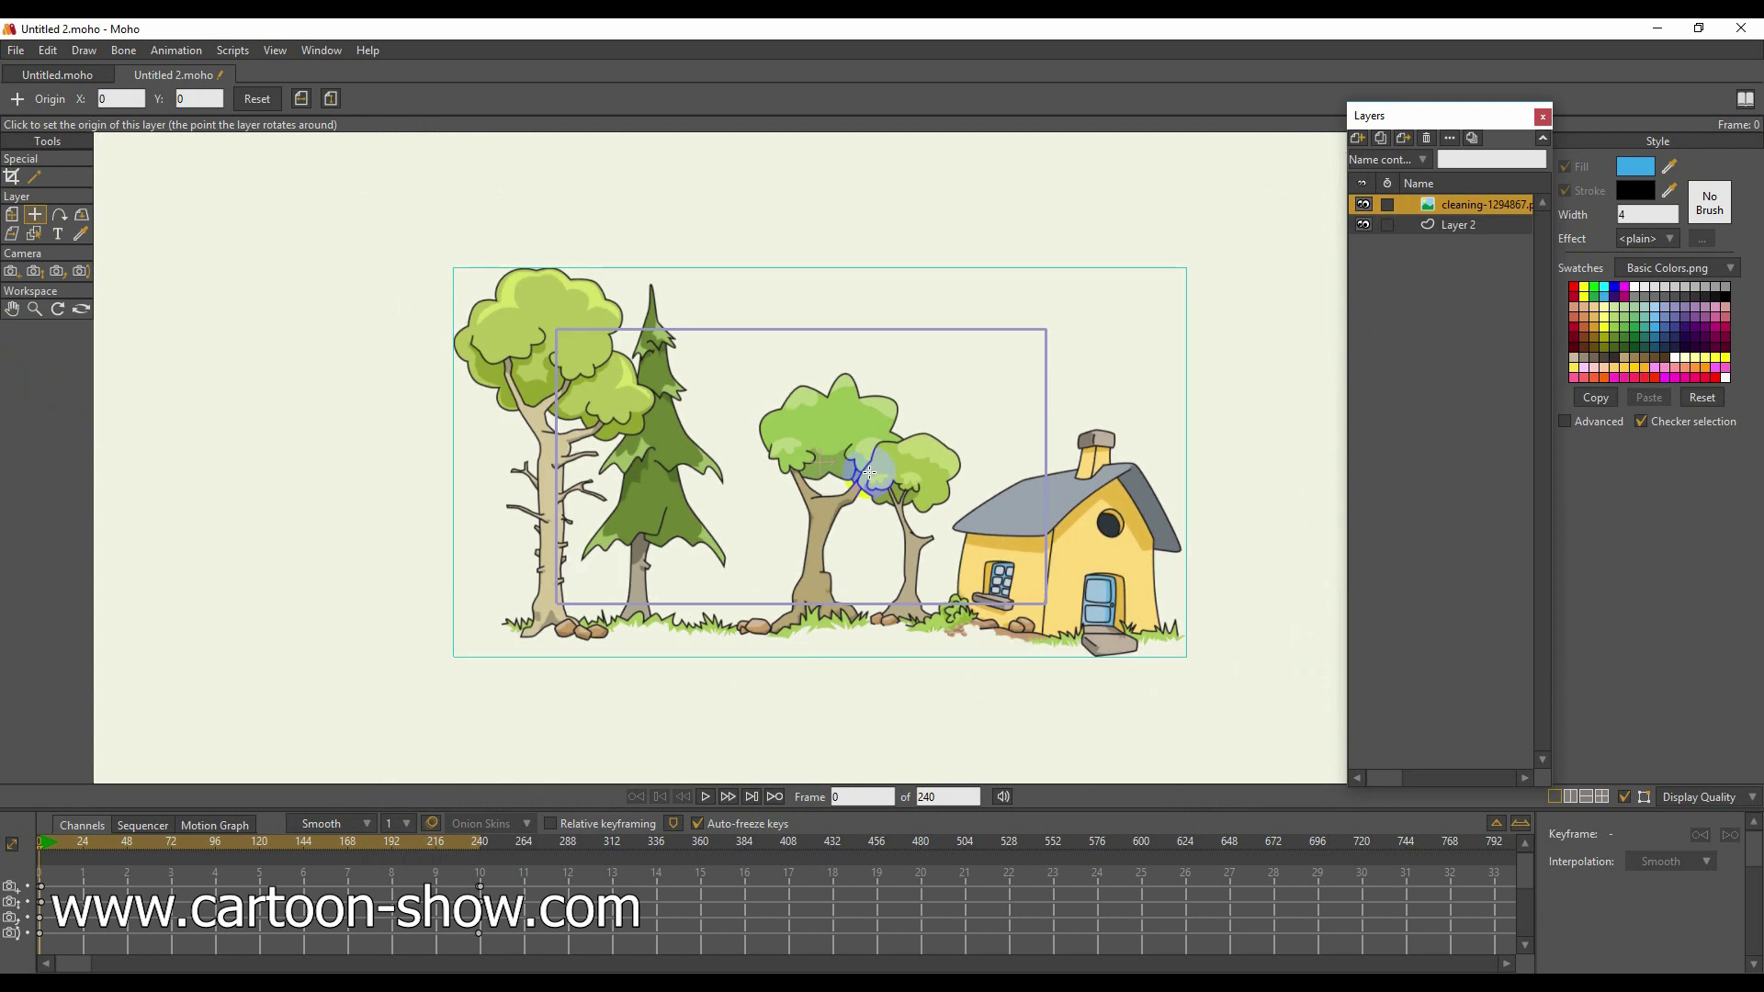
left_click(11, 216)
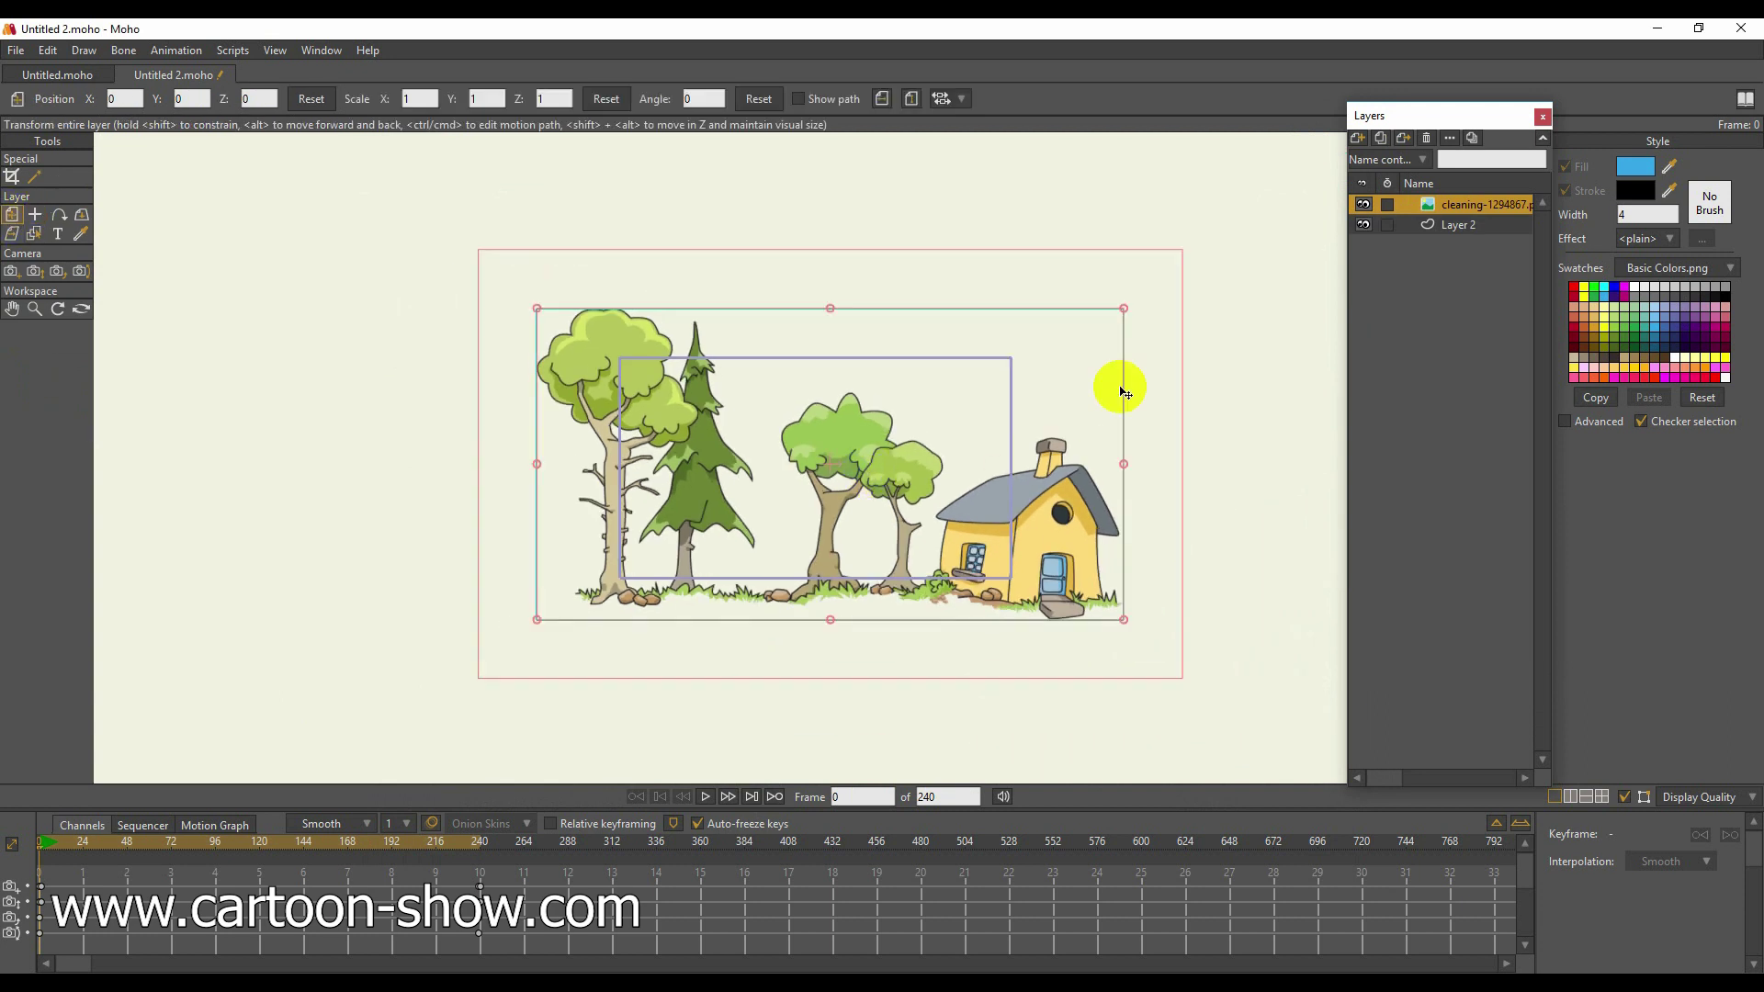
left_click_drag(1123, 310, 1013, 451)
left_click_drag(909, 479, 847, 482)
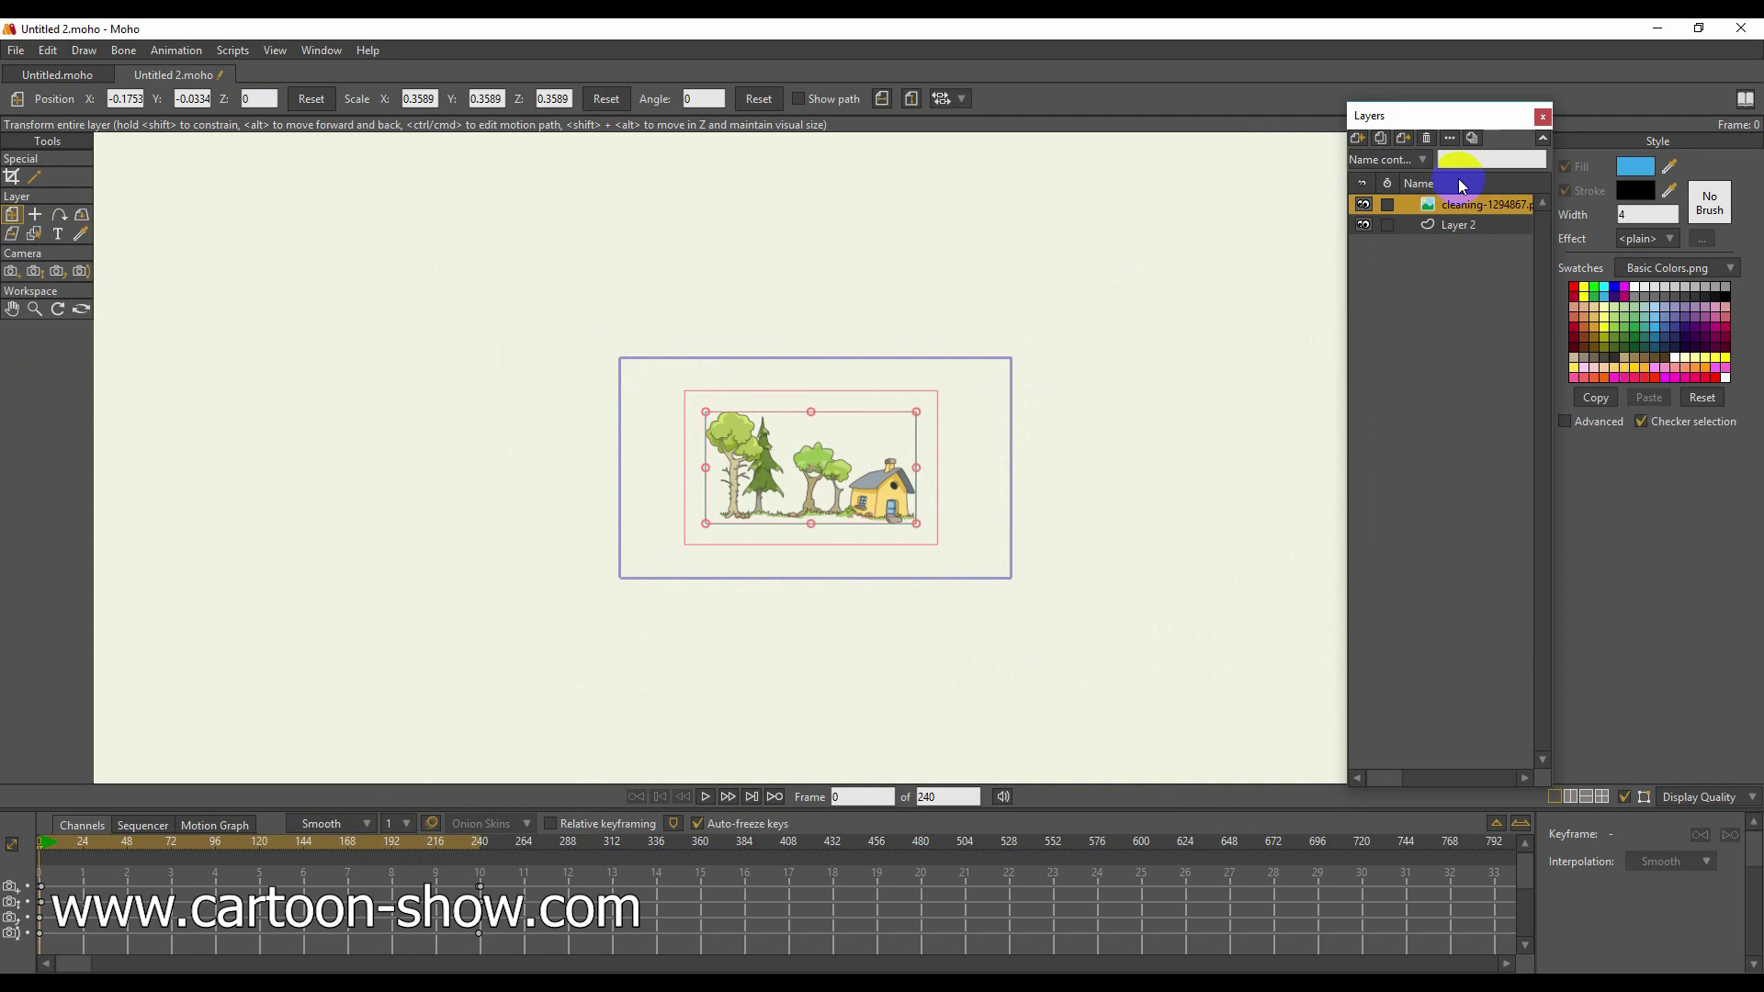
Add cottage-160367.png from the New folder in Downloads as an image layer, scaled to about 0.29 and placed at about X -1.49, Y -0.05.
left_click(1357, 141)
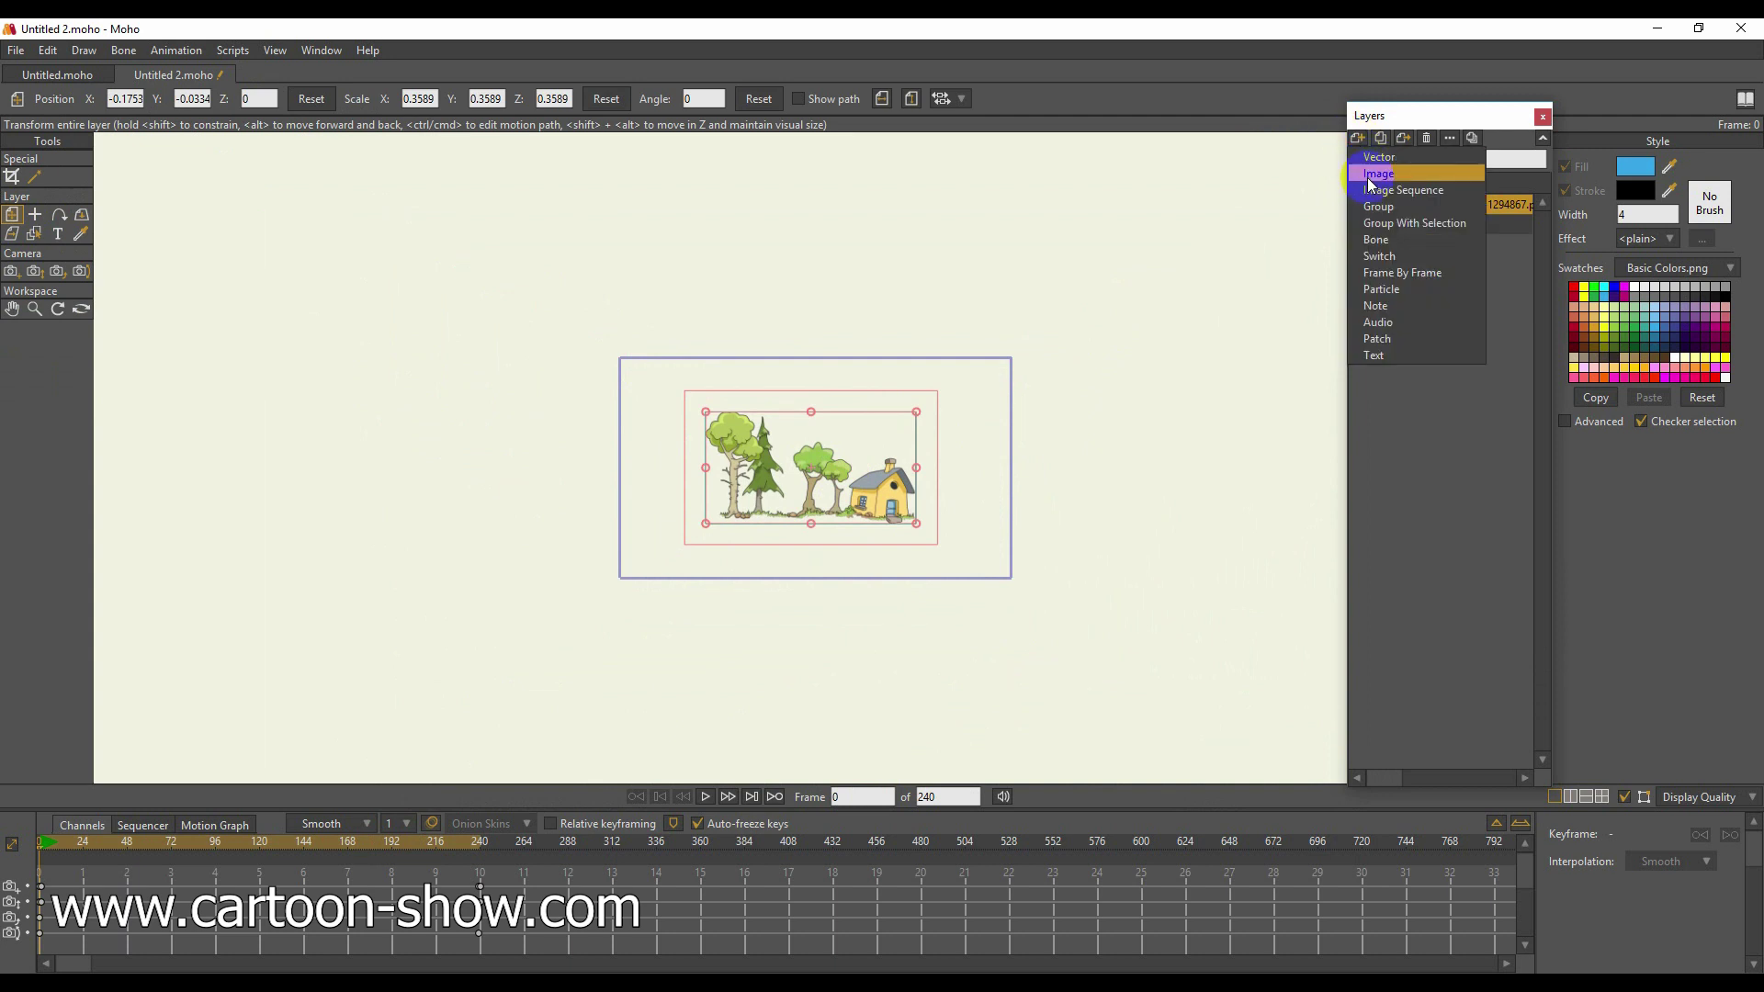
left_click(1369, 180)
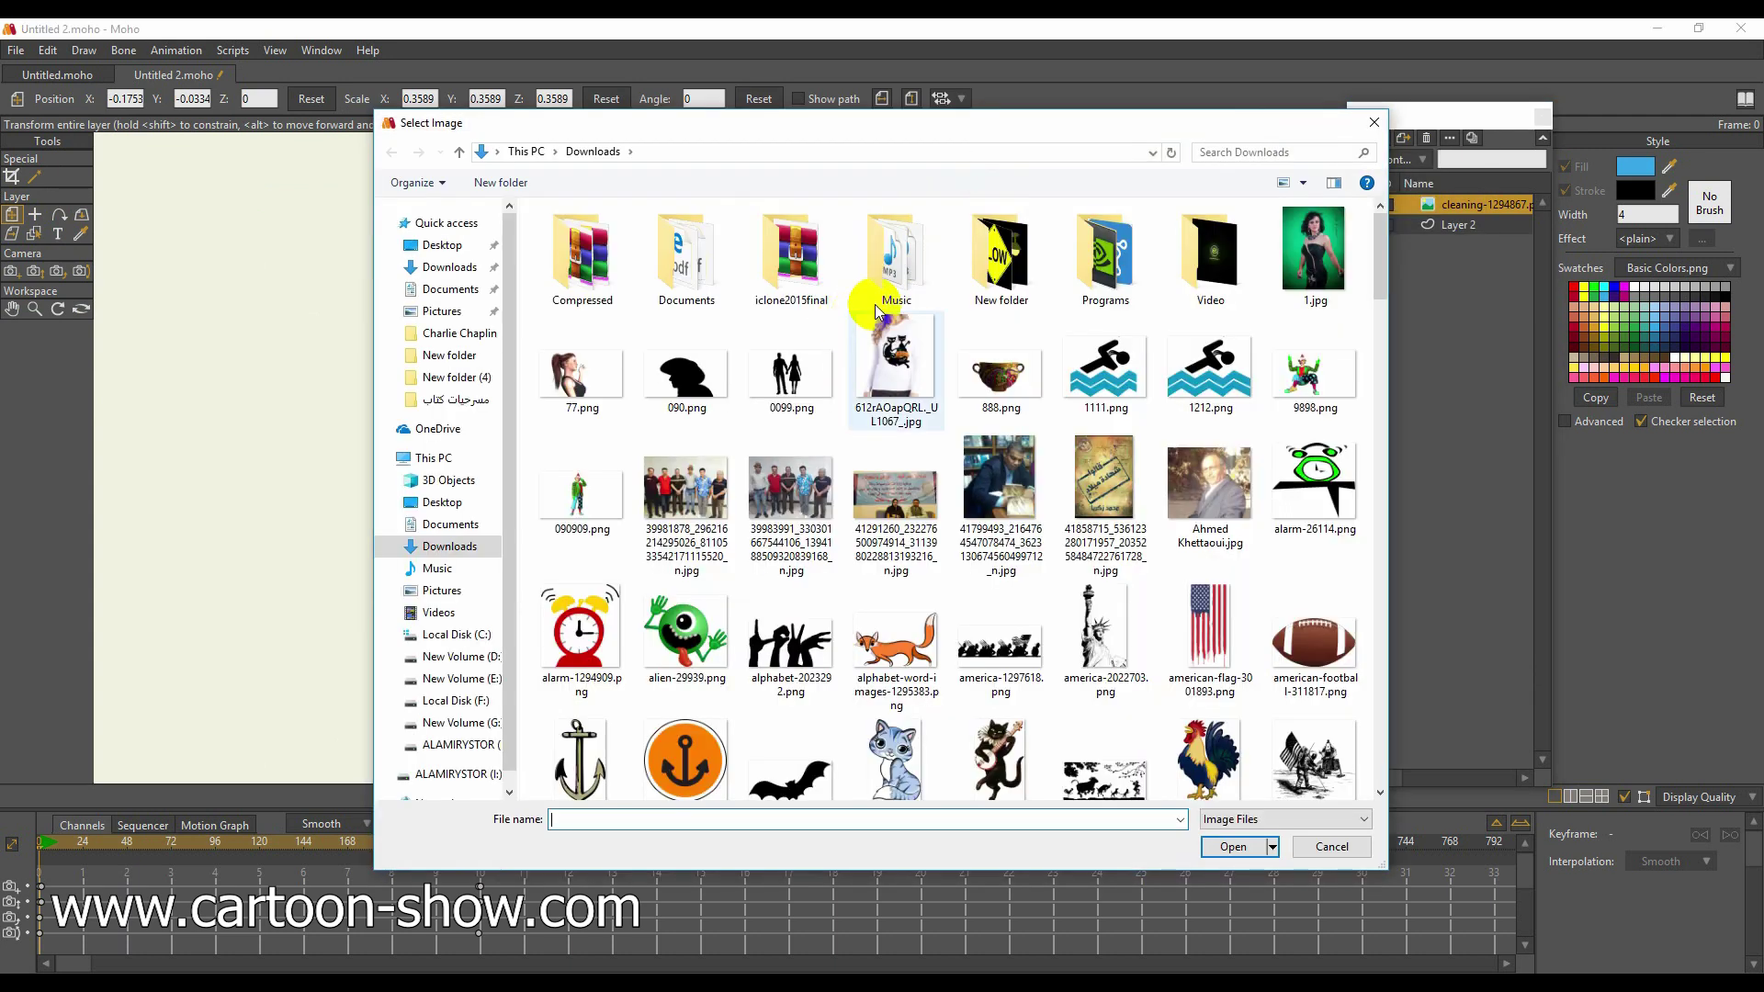
double_click(992, 278)
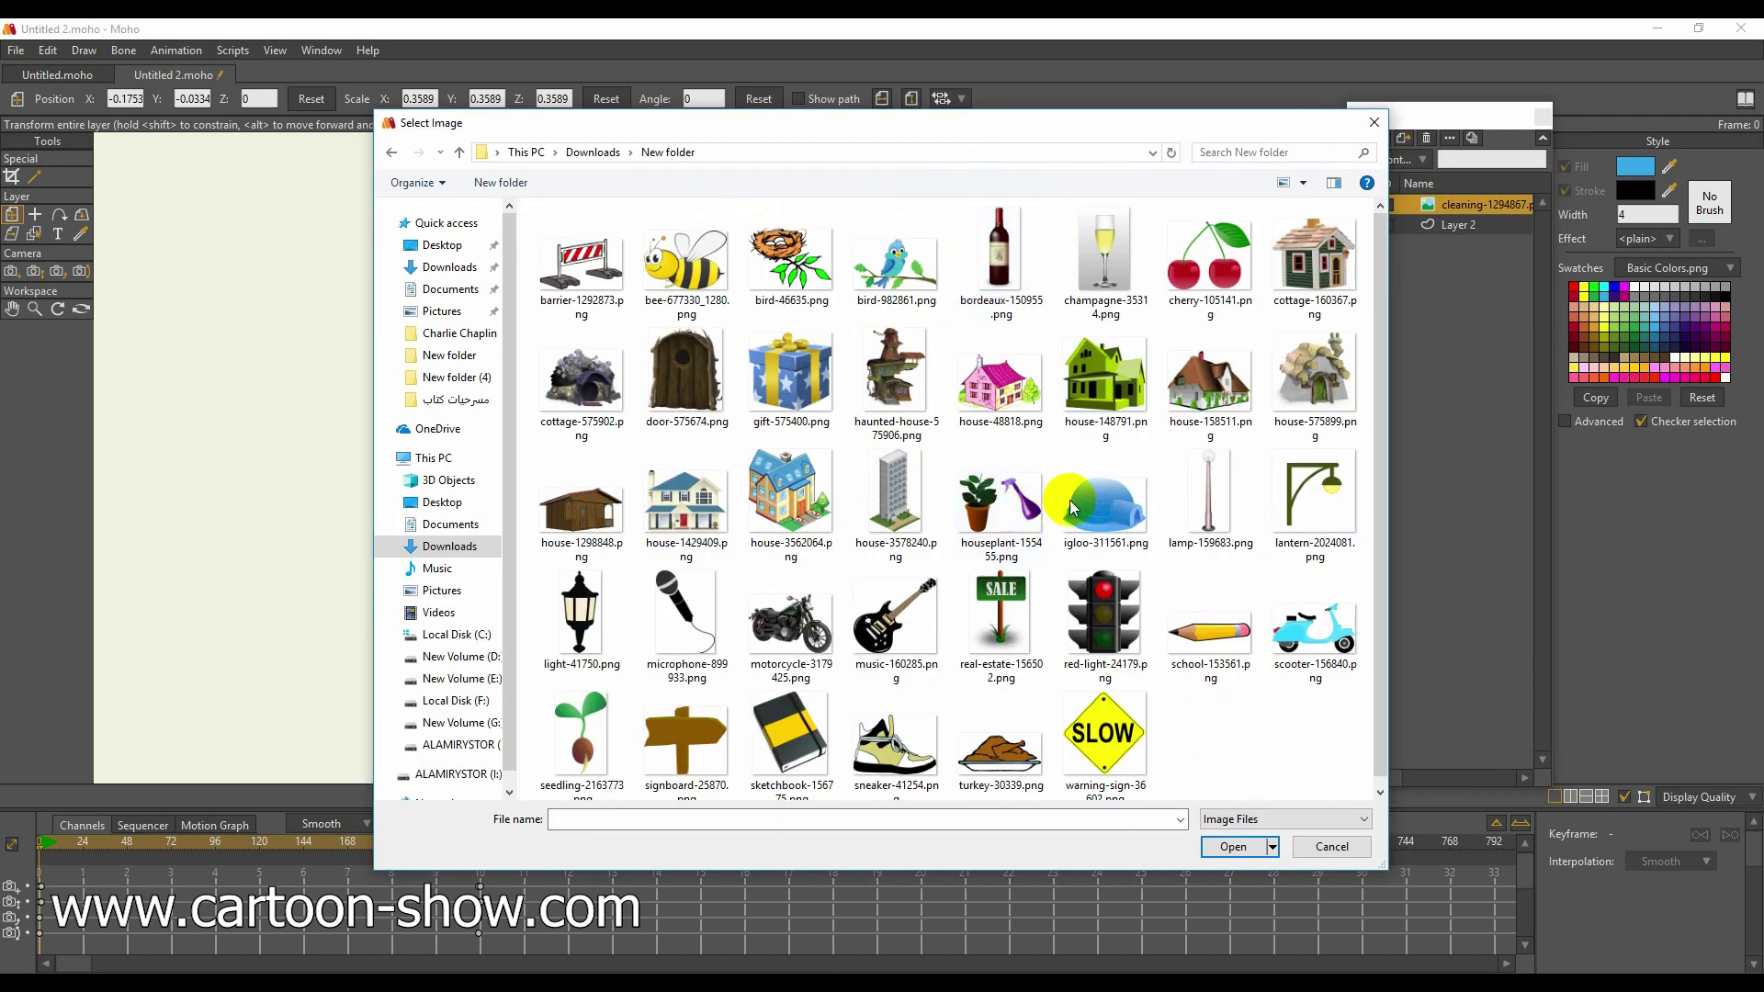
left_click(1212, 390)
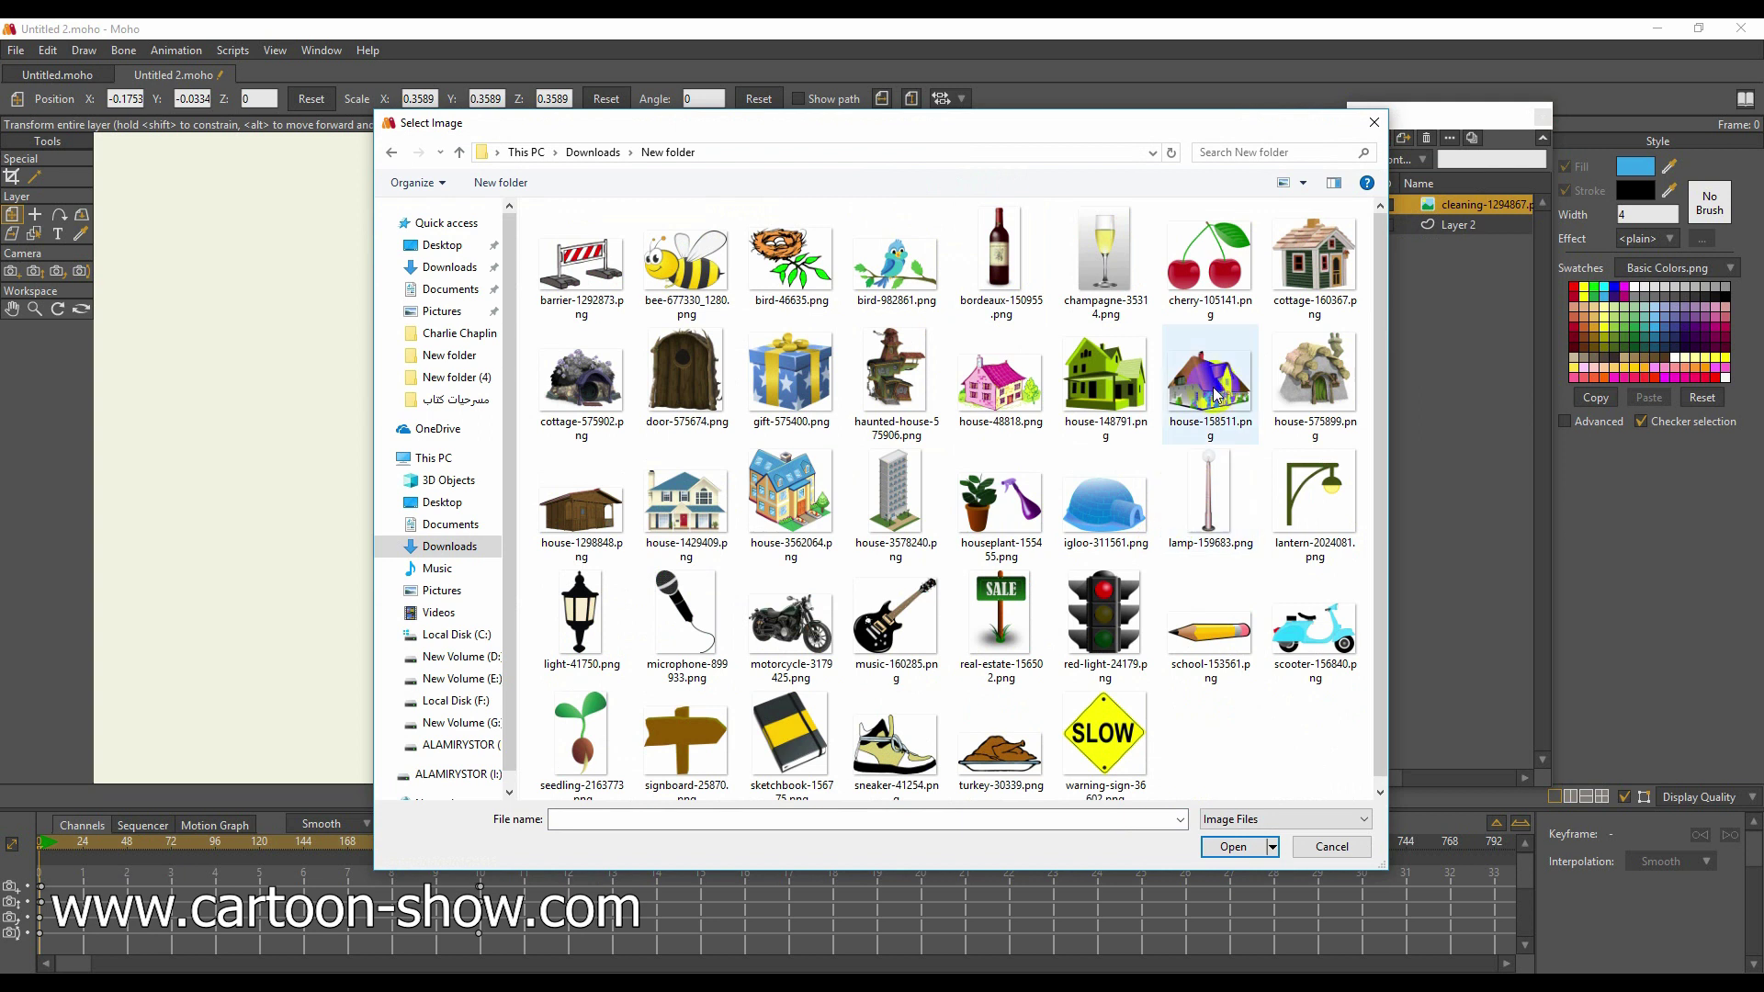
double_click(1315, 265)
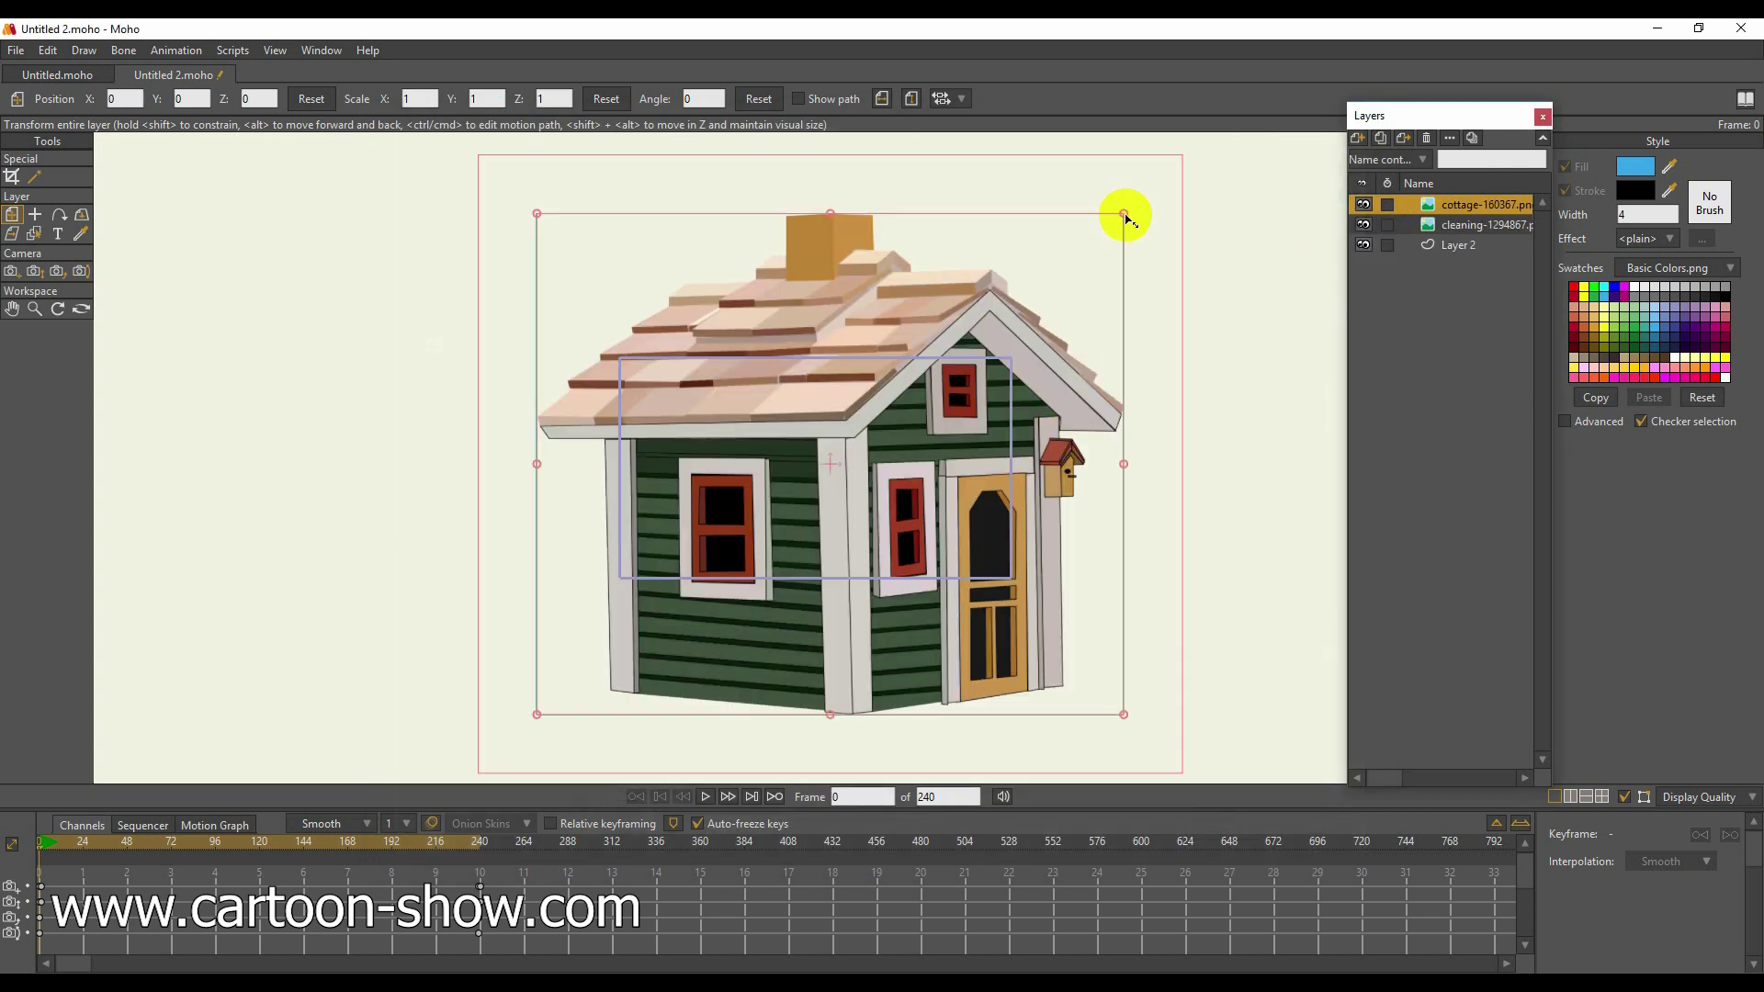
left_click_drag(1124, 217, 990, 457)
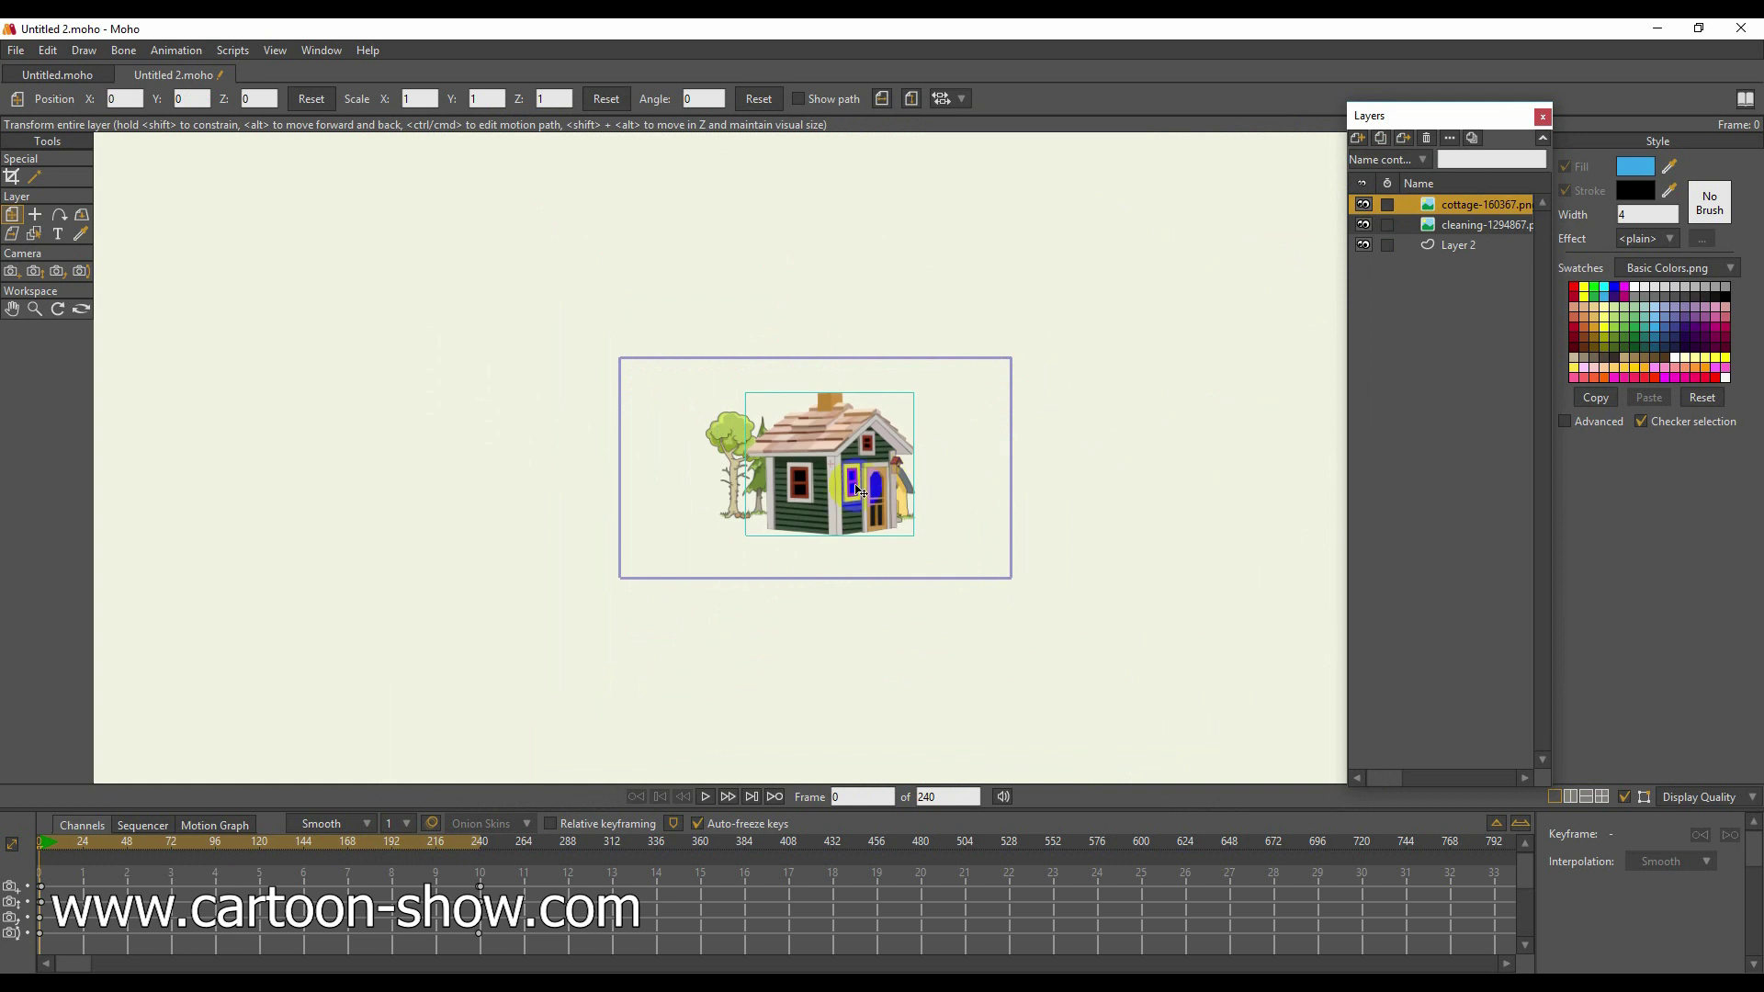
left_click_drag(859, 492, 691, 496)
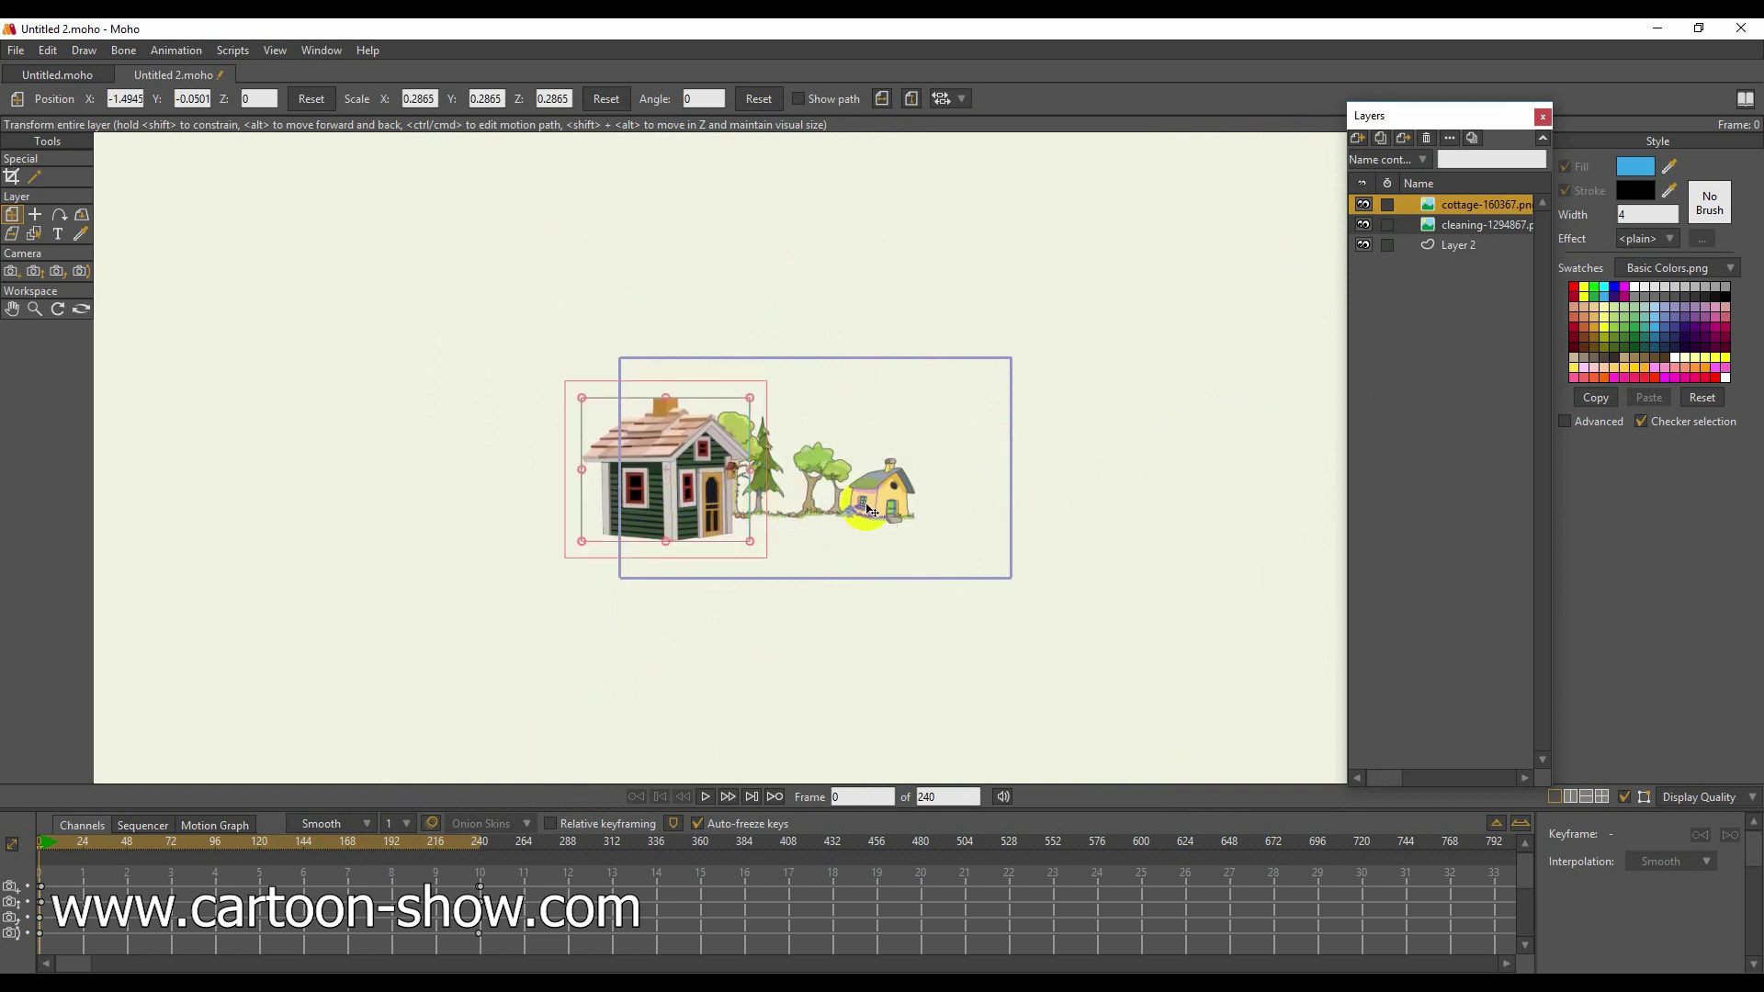
Add the green house-148791.png as an image layer, scaled to about 0.48 and placed at about X 2.29, Y -0.03.
left_click(1357, 139)
left_click(1376, 173)
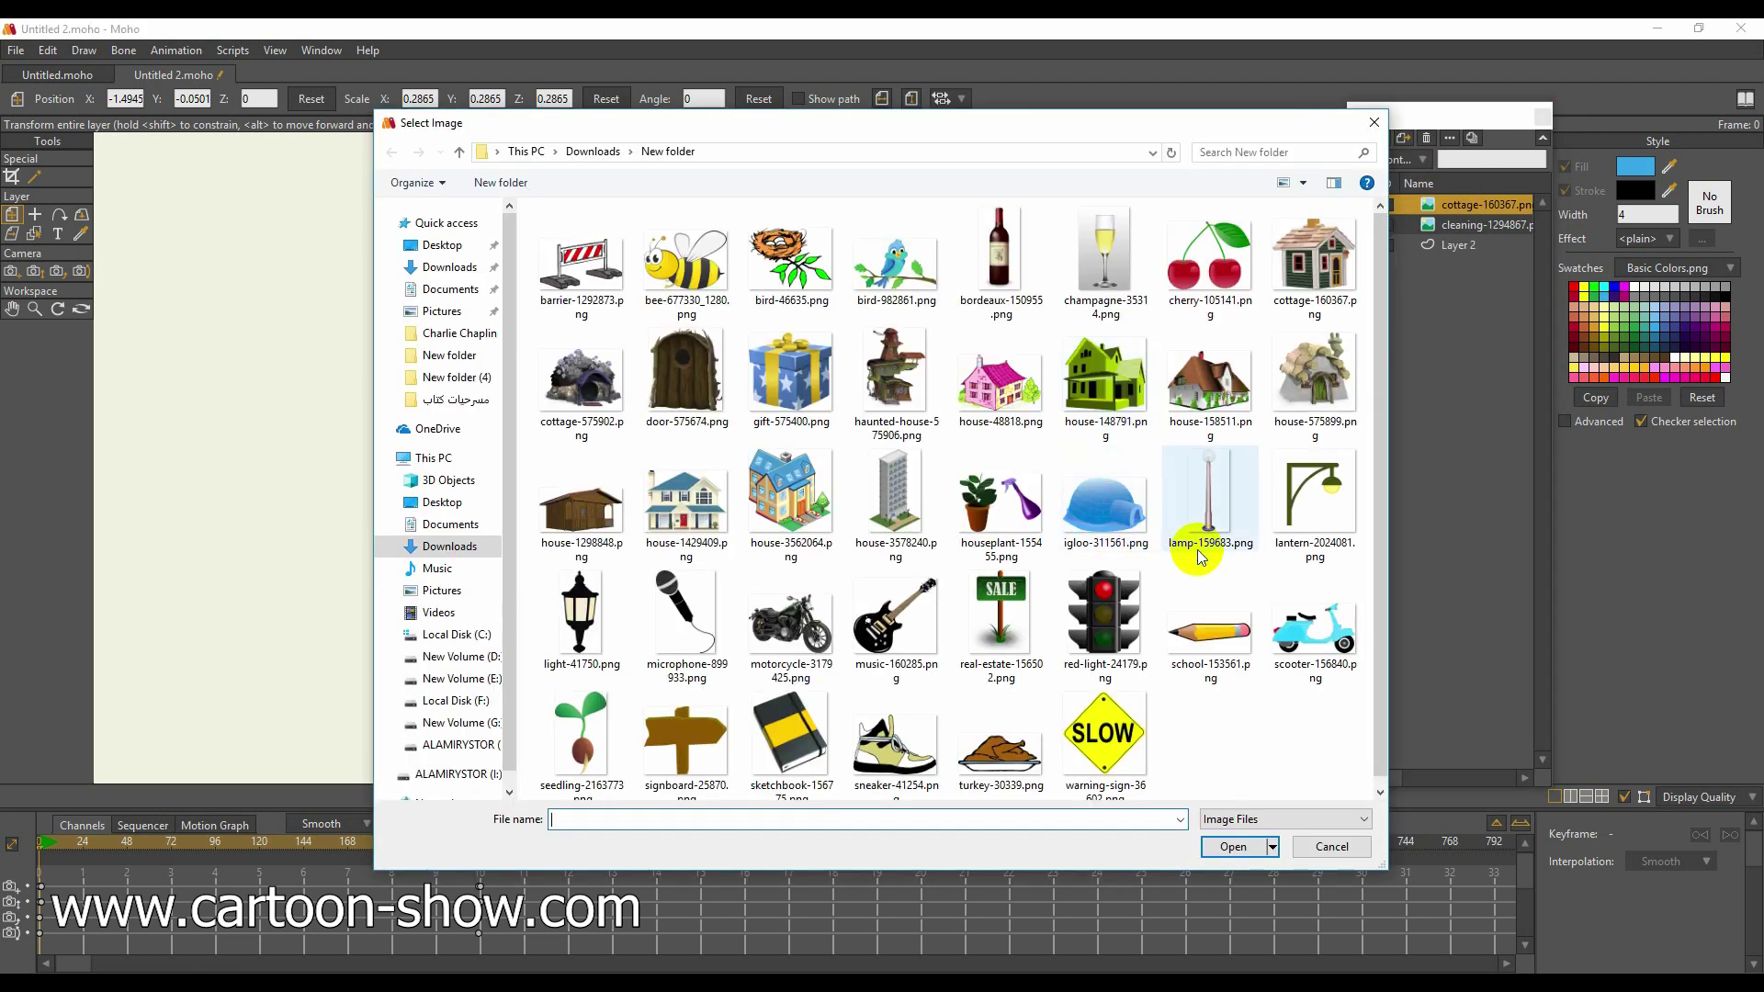
double_click(1110, 402)
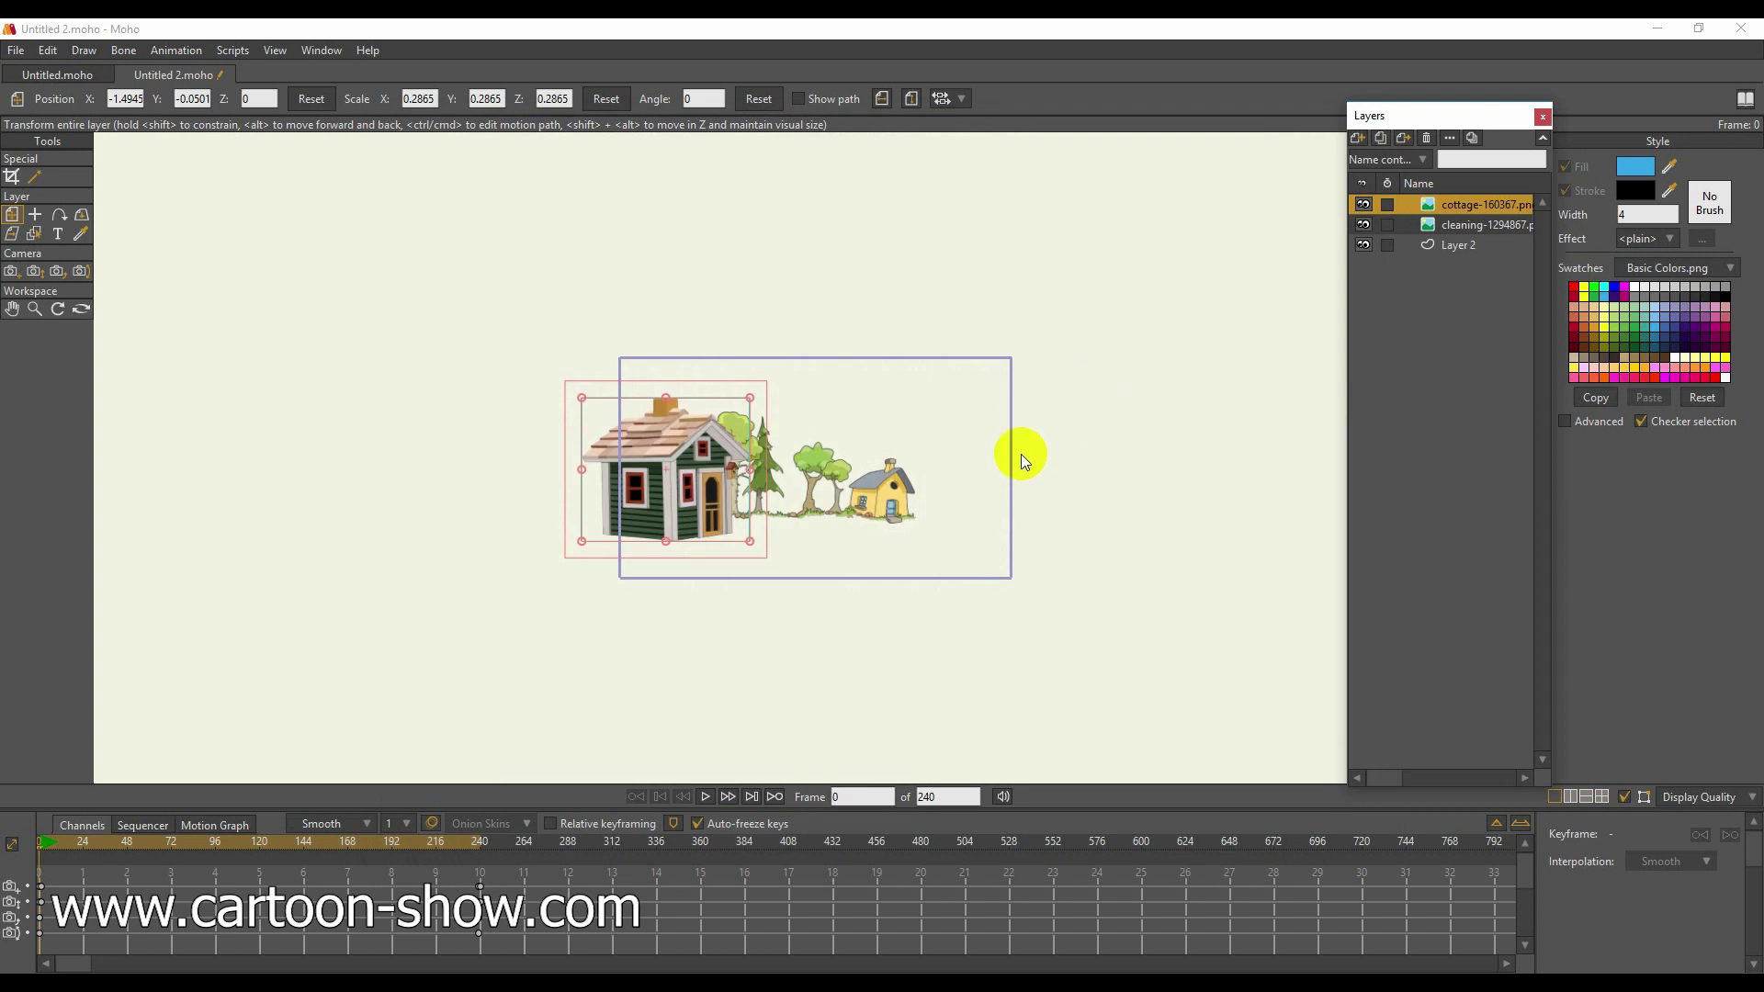
left_click_drag(1123, 207, 1006, 377)
left_click_drag(869, 504, 1121, 508)
left_click(1008, 474)
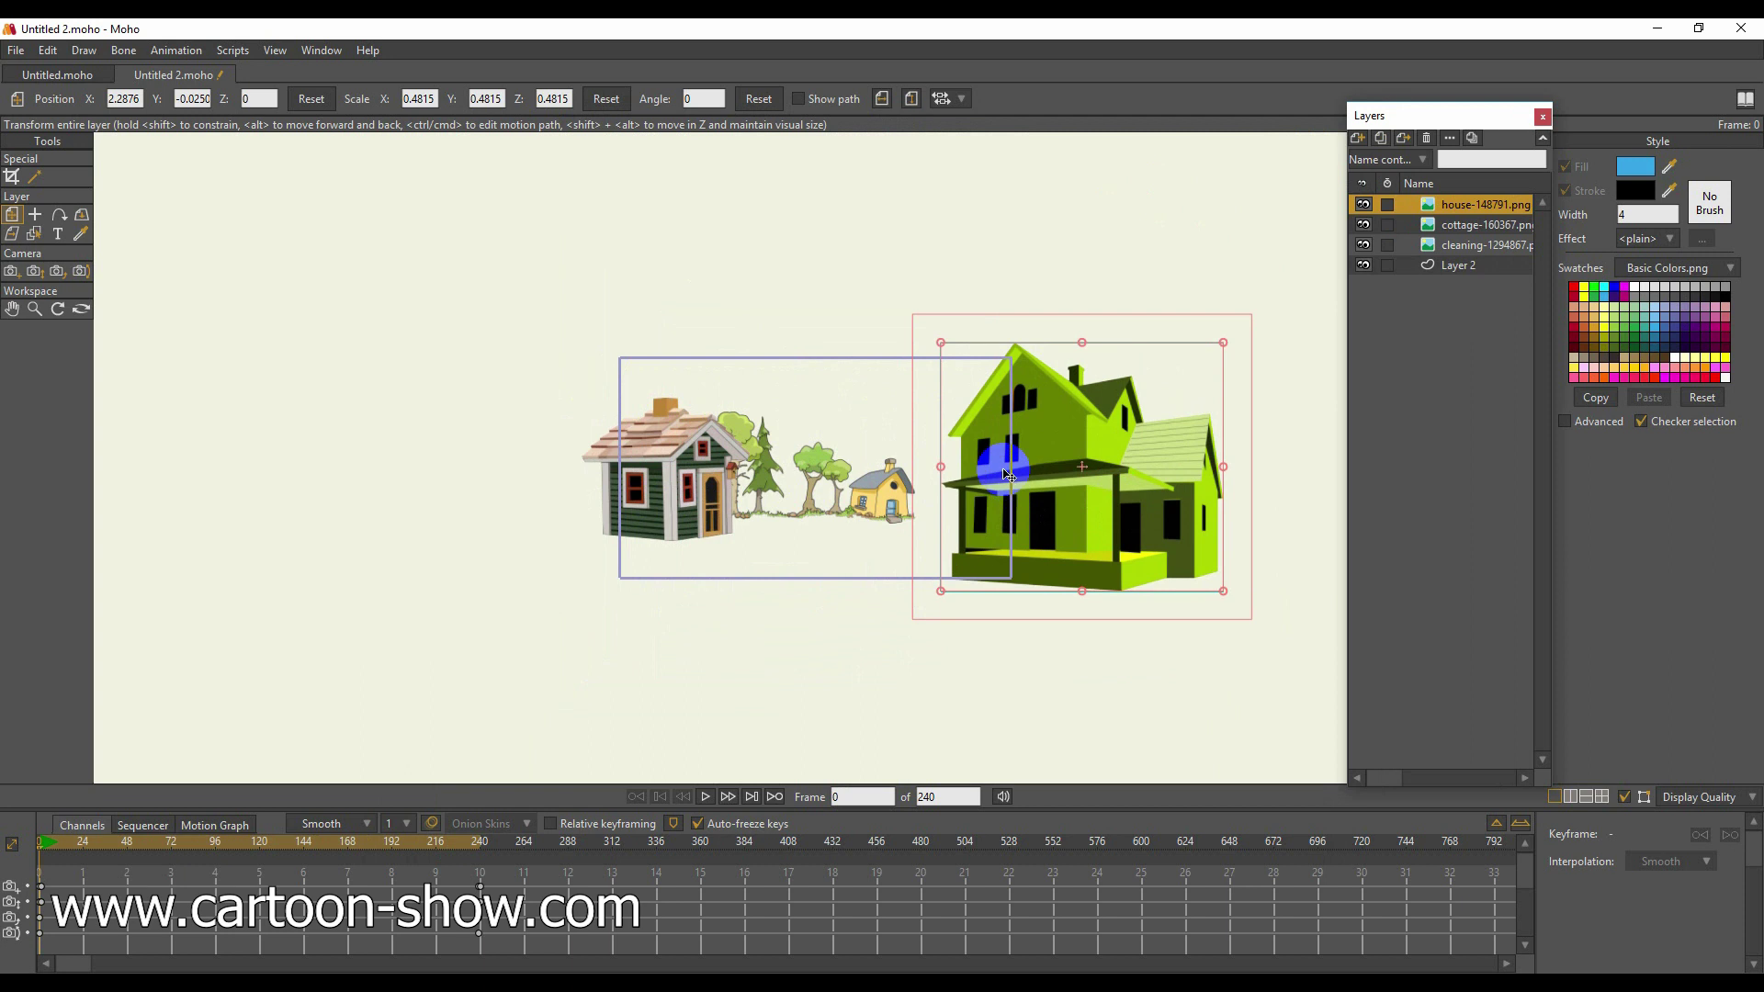
Add the blue-roofed house-1429409.png as an image layer, scaled to about 0.59 and placed at about X -3.46, Y 0.03.
left_click(1365, 141)
left_click(1374, 180)
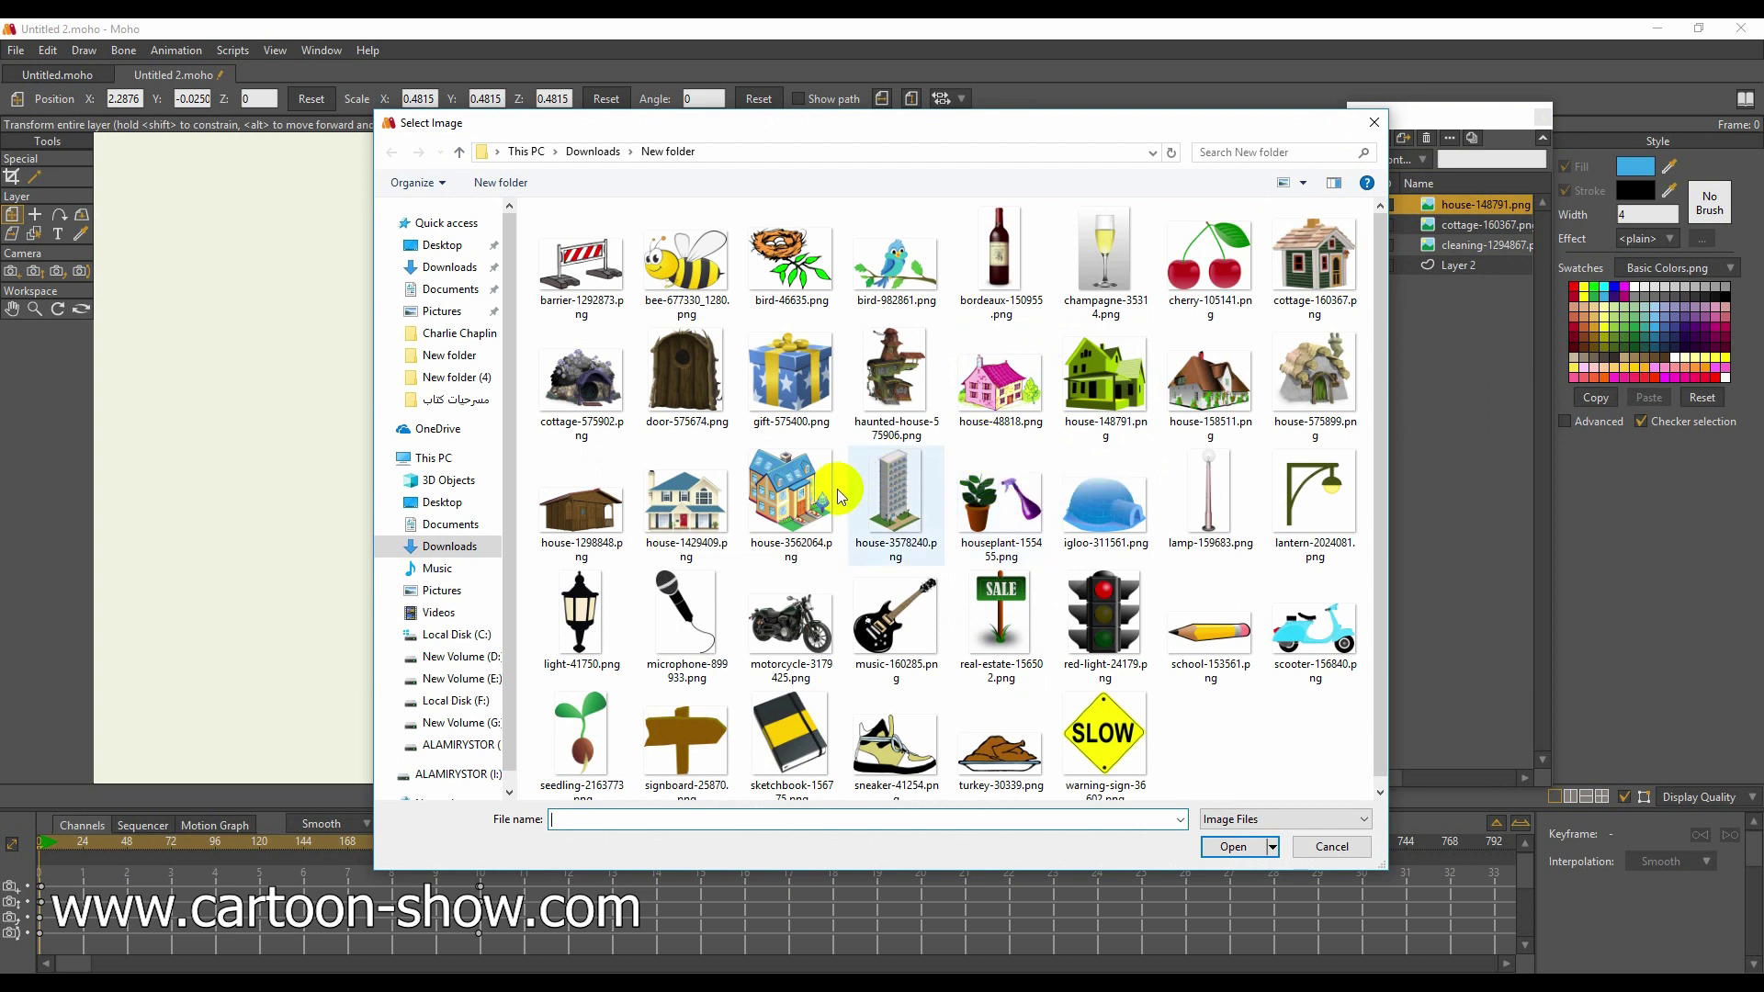
double_click(673, 525)
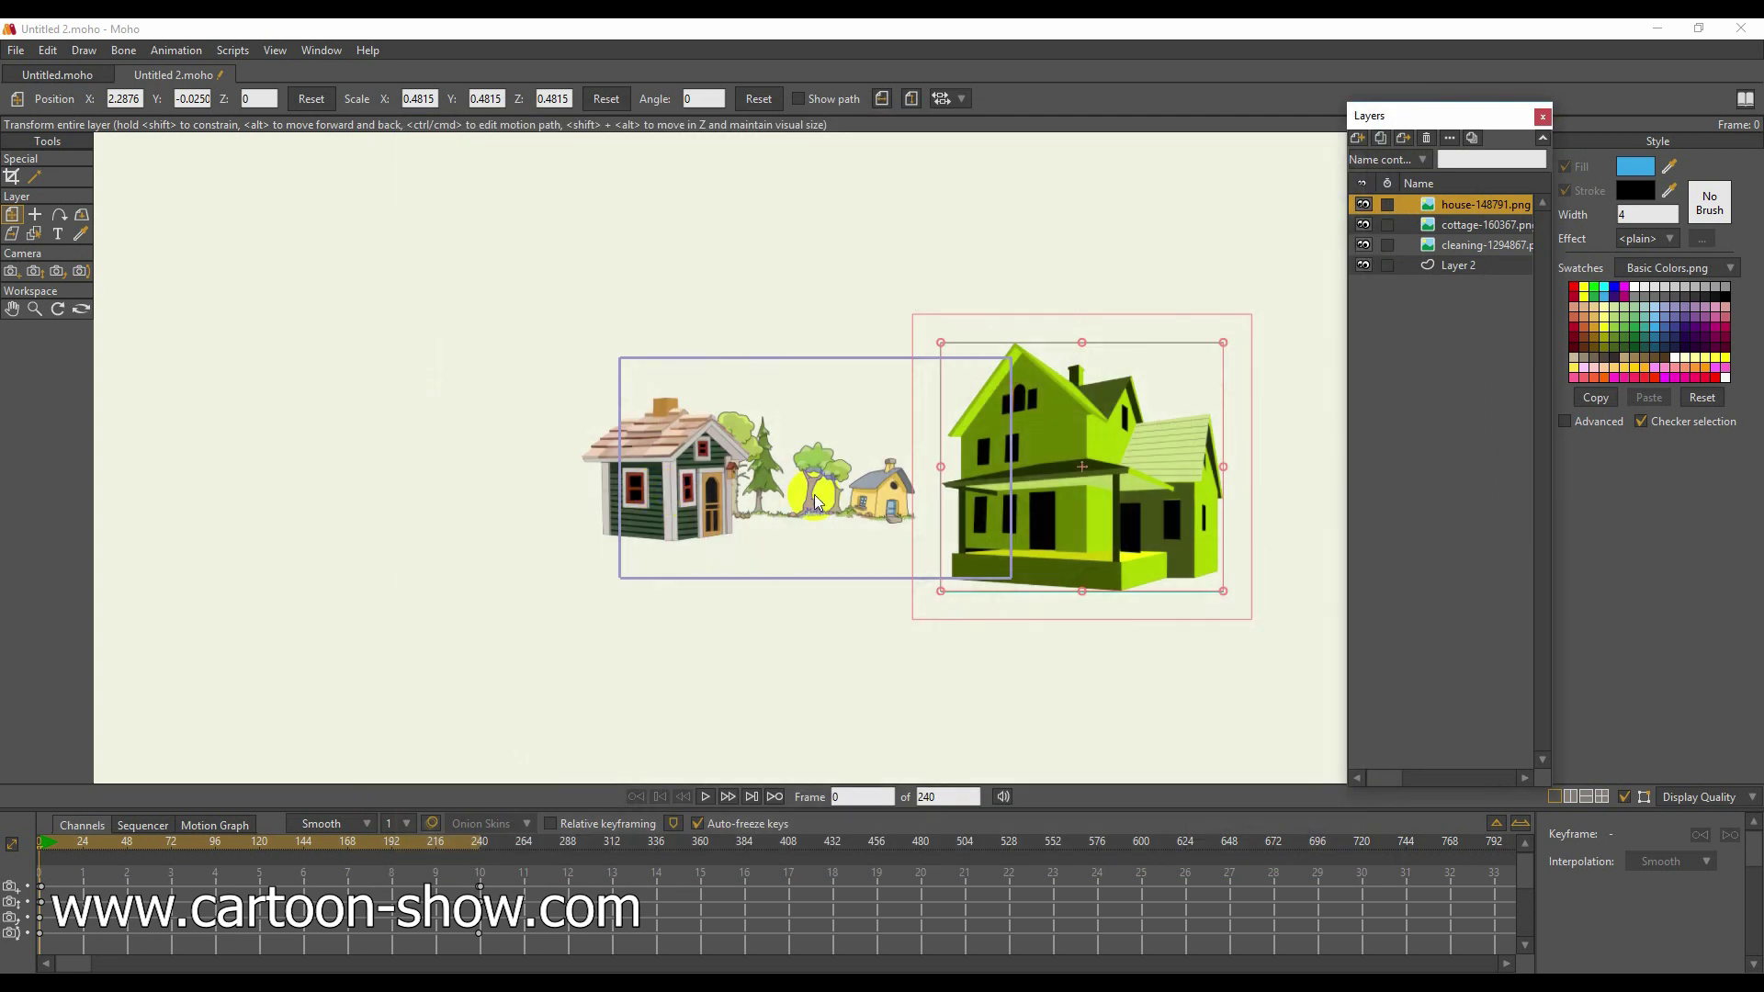
left_click_drag(1122, 249, 1010, 341)
left_click_drag(826, 472, 519, 459)
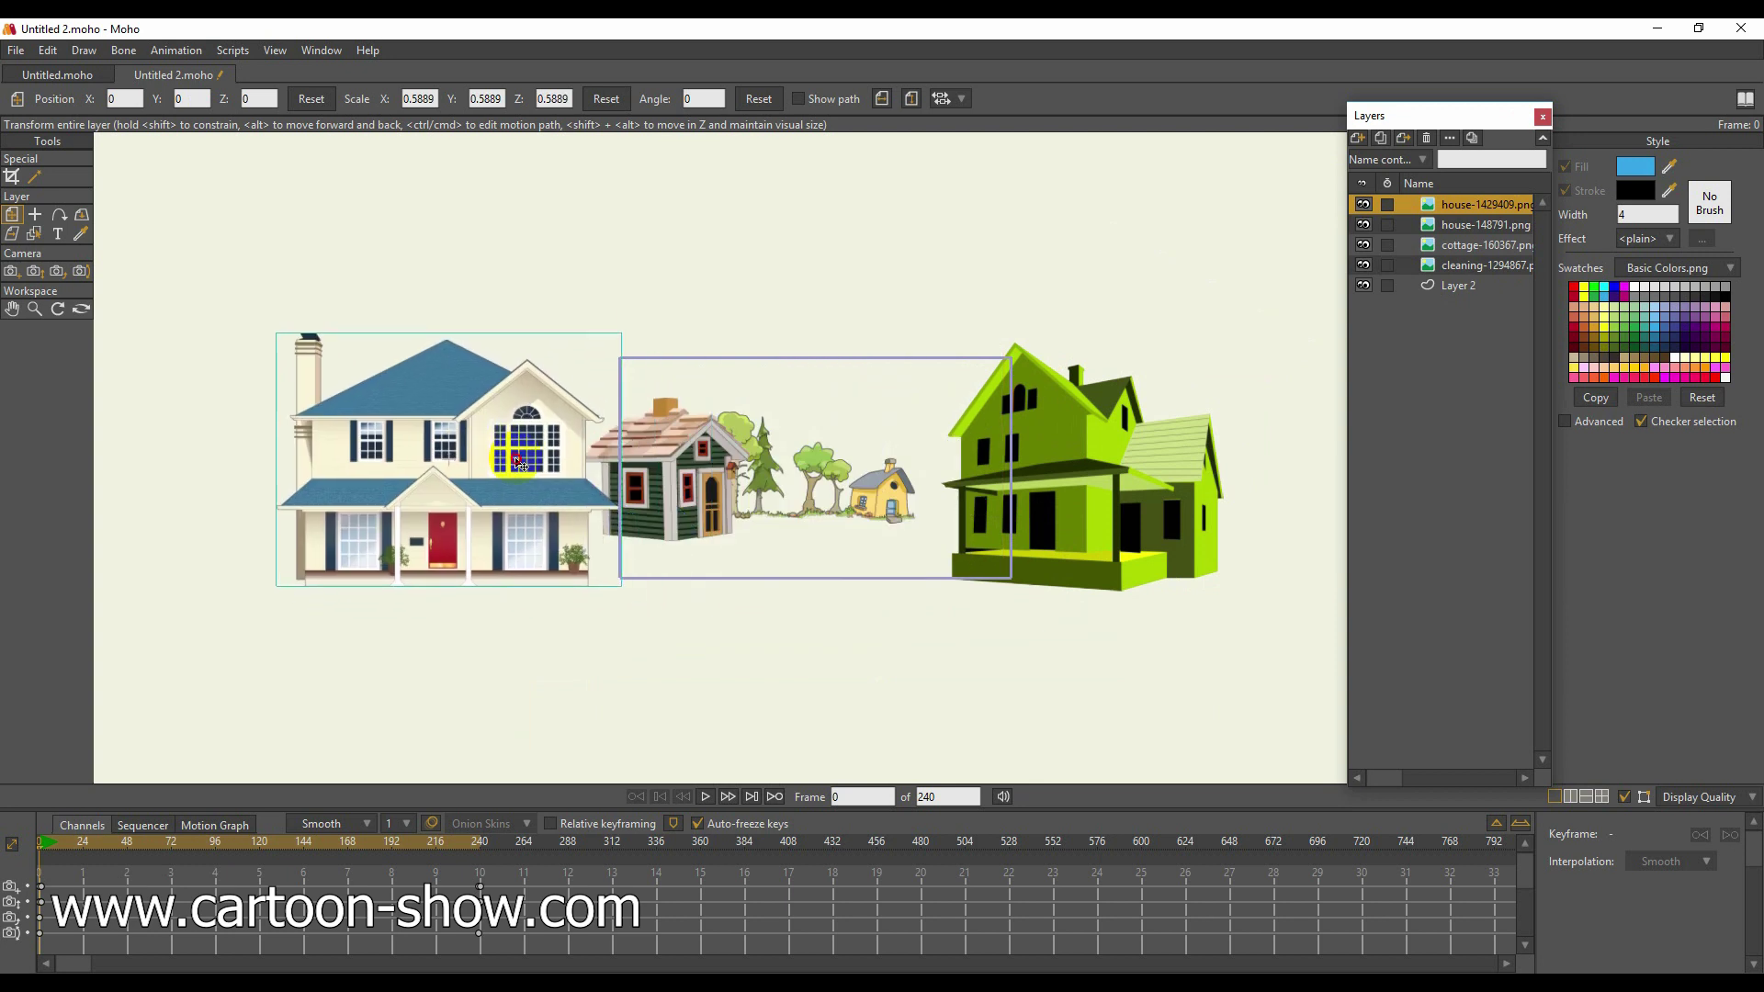
left_click(1358, 138)
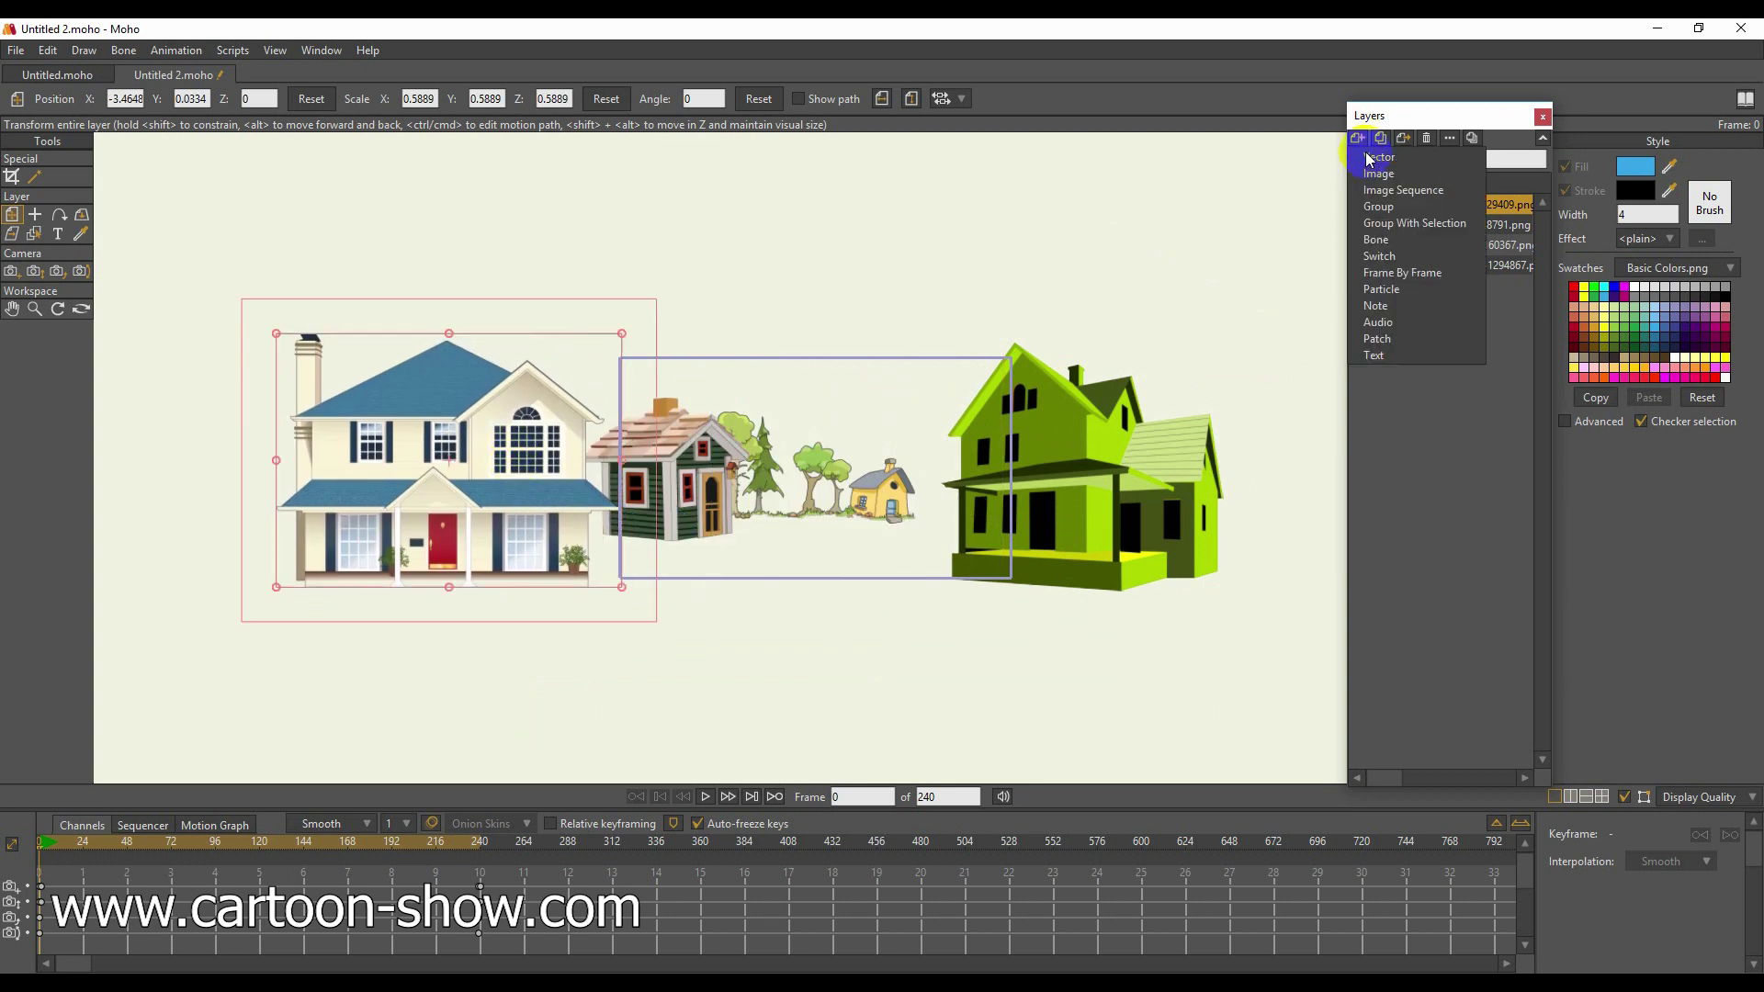
left_click(1369, 158)
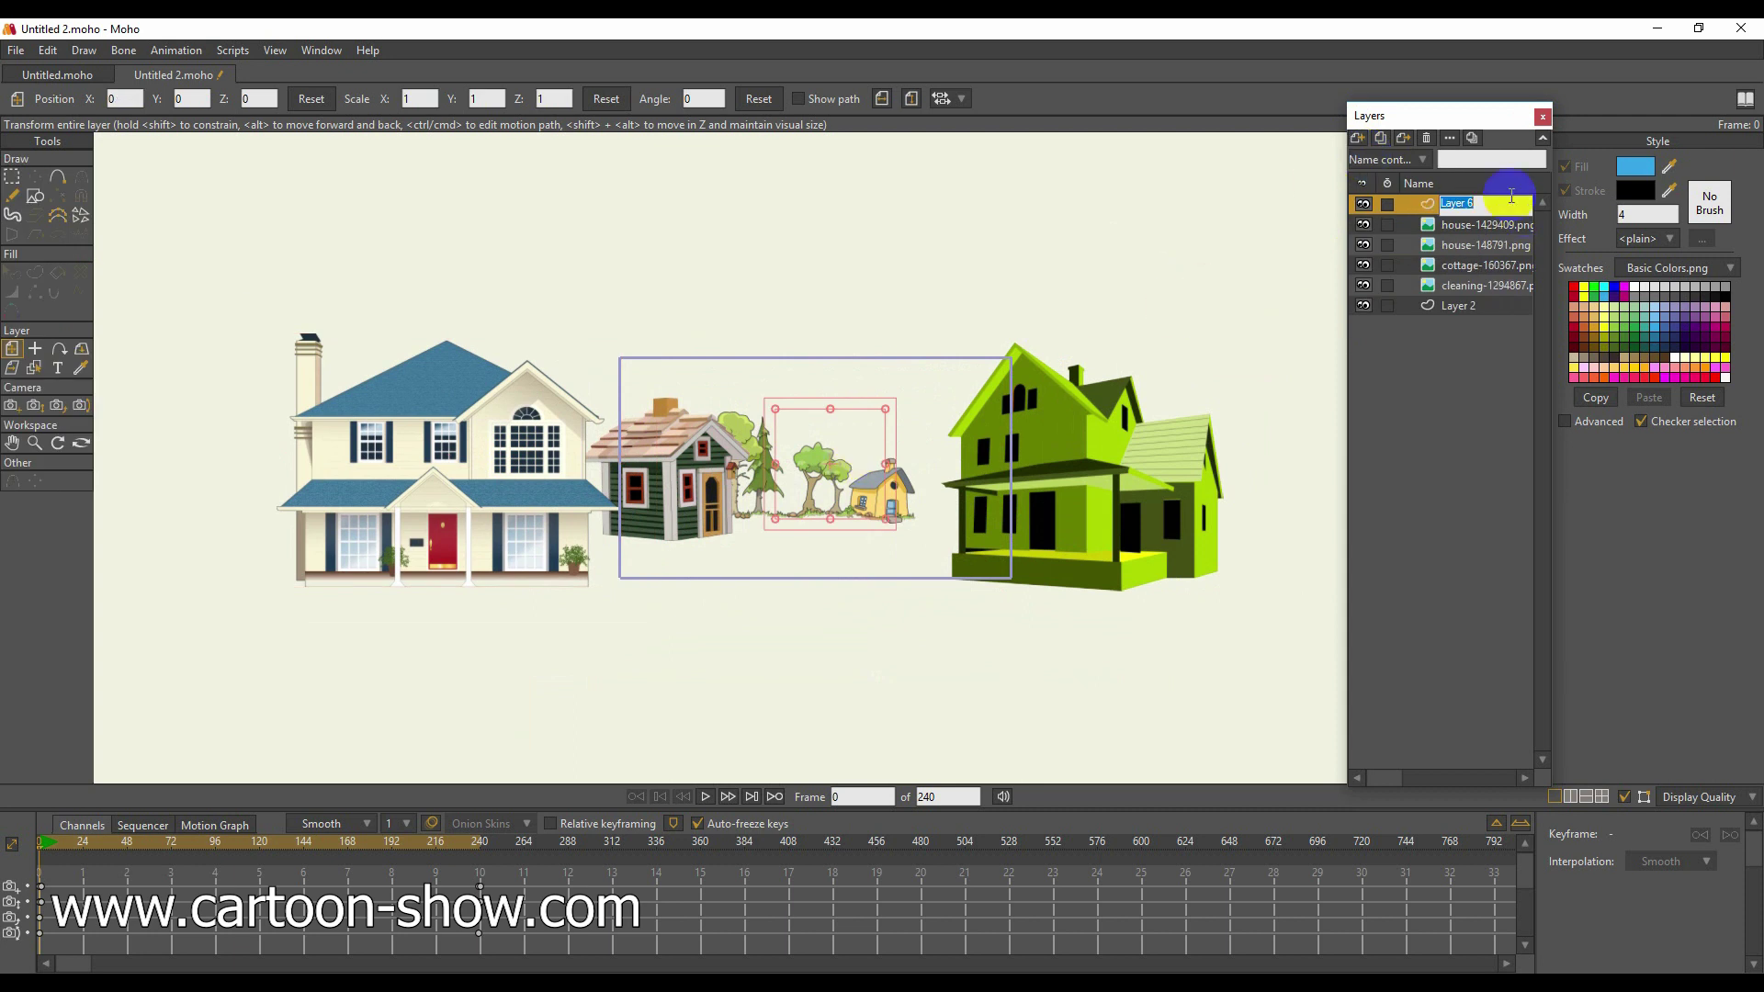
left_click(1427, 139)
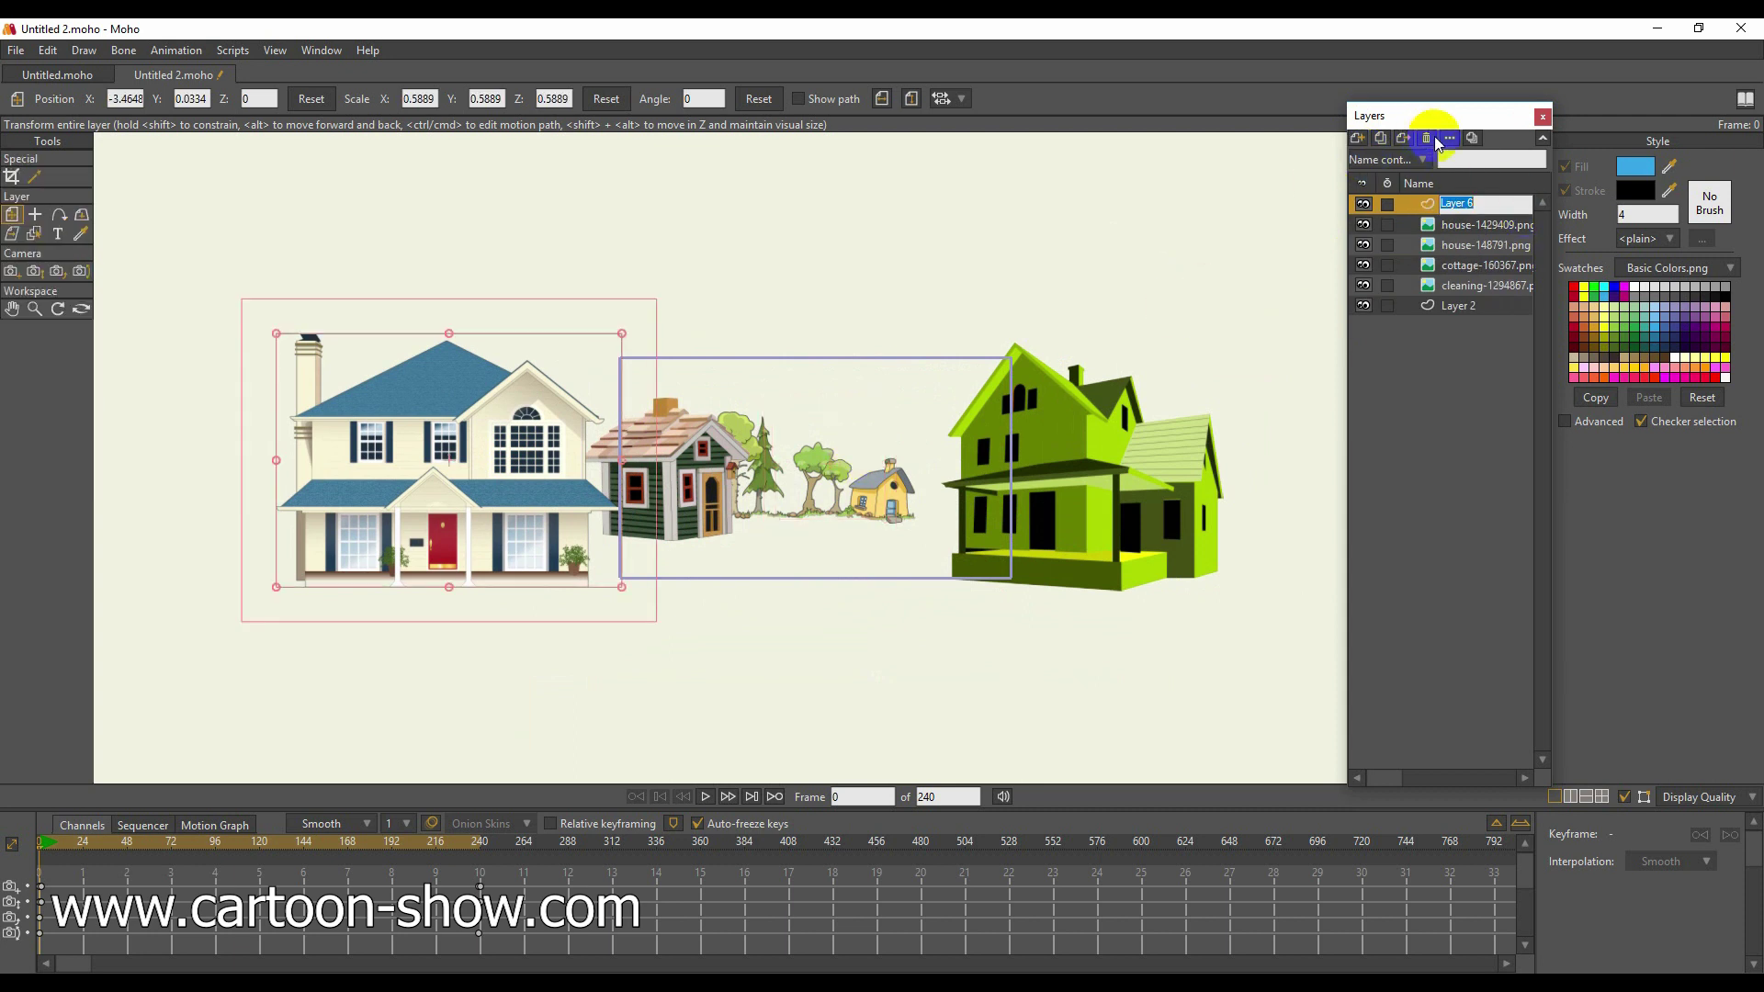
Add an image layer using the wooden house picture house-1298848.png from the New folder.
left_click(1360, 139)
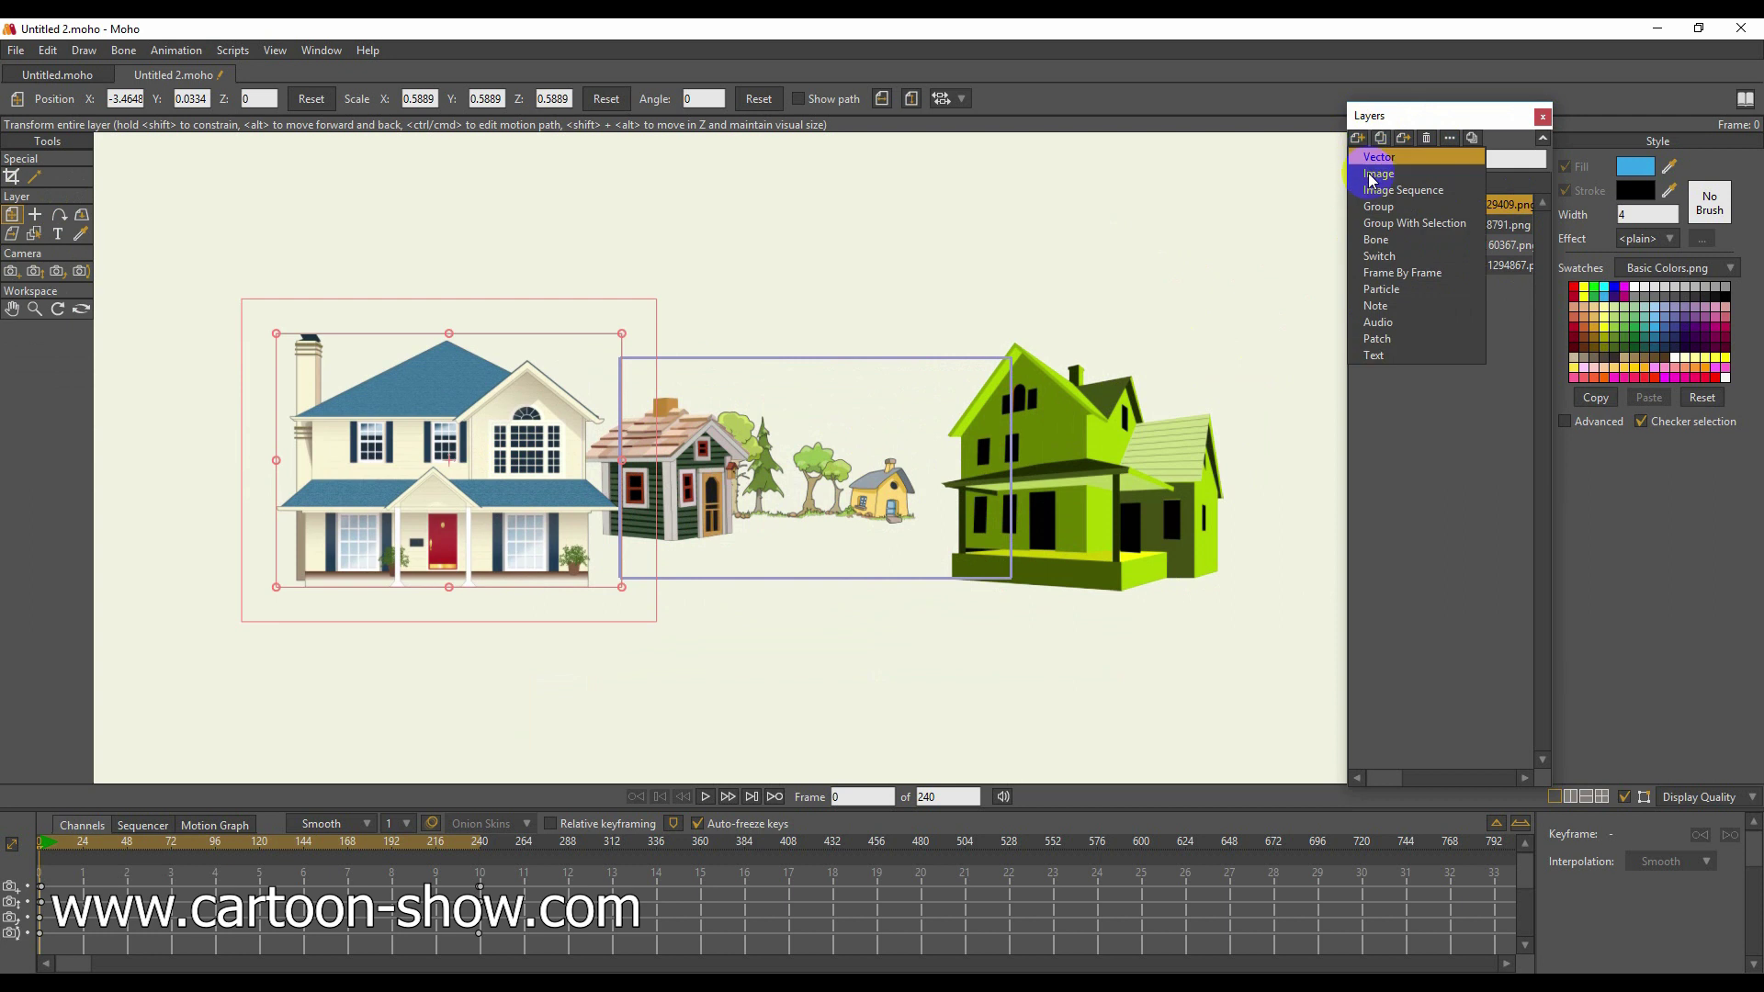
left_click(1377, 173)
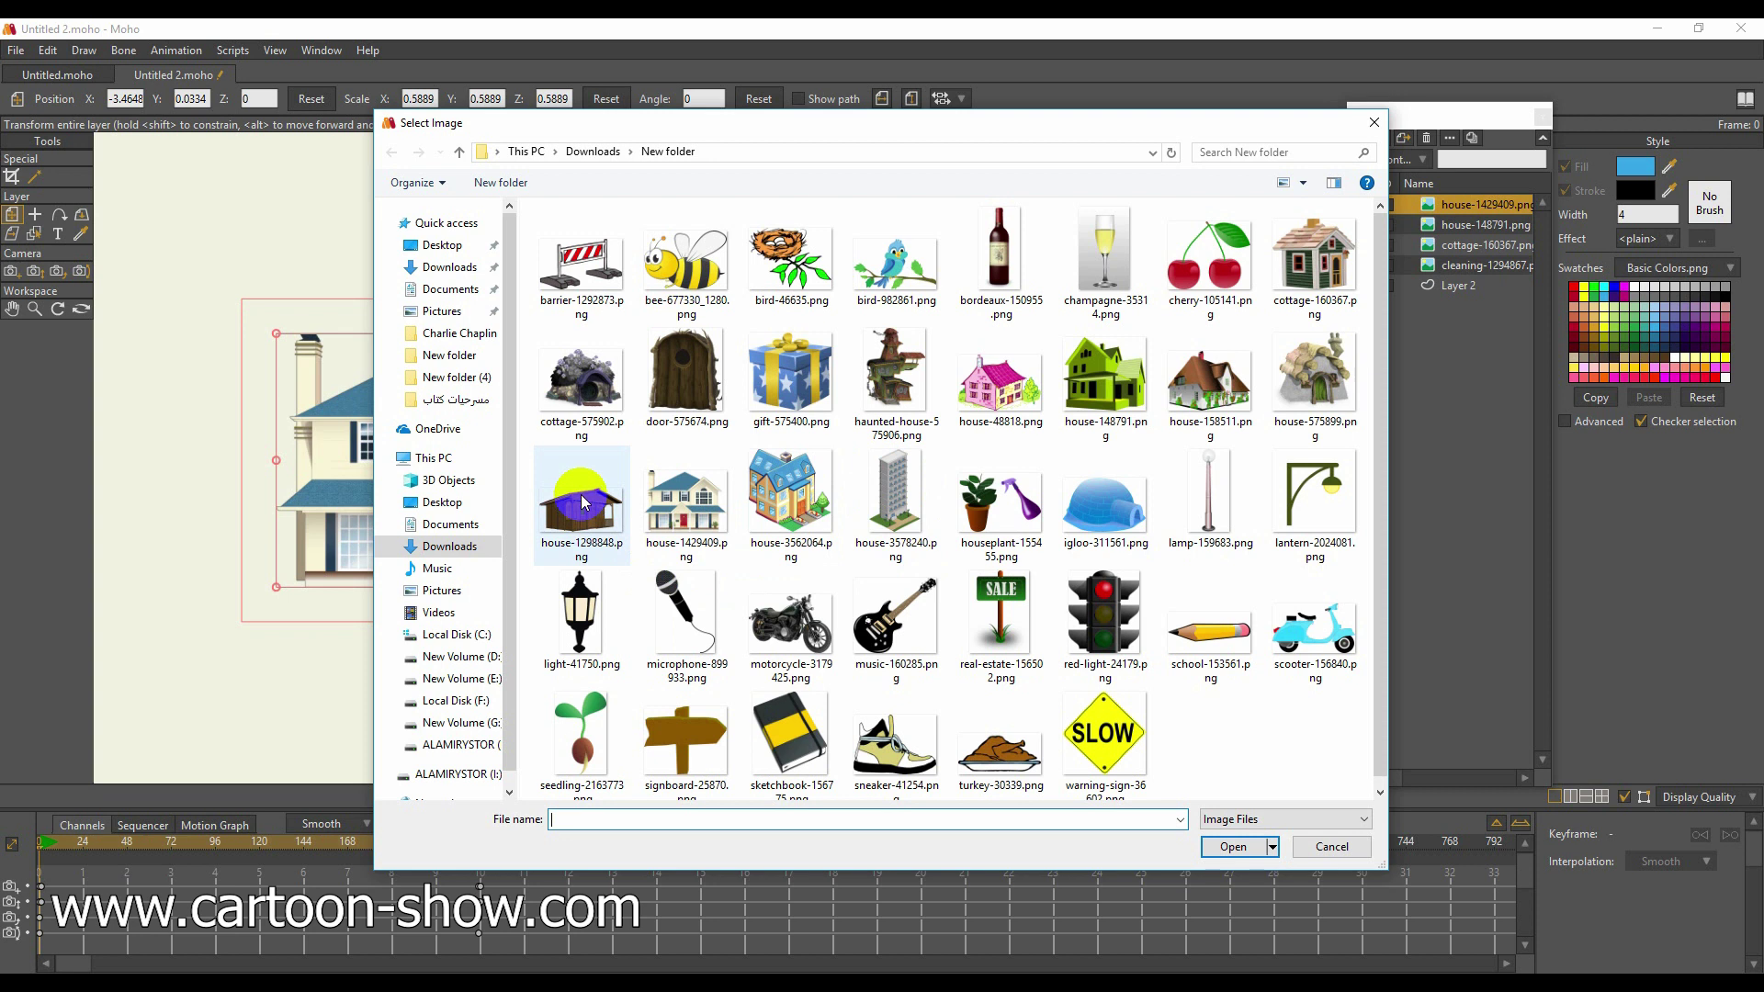
double_click(588, 542)
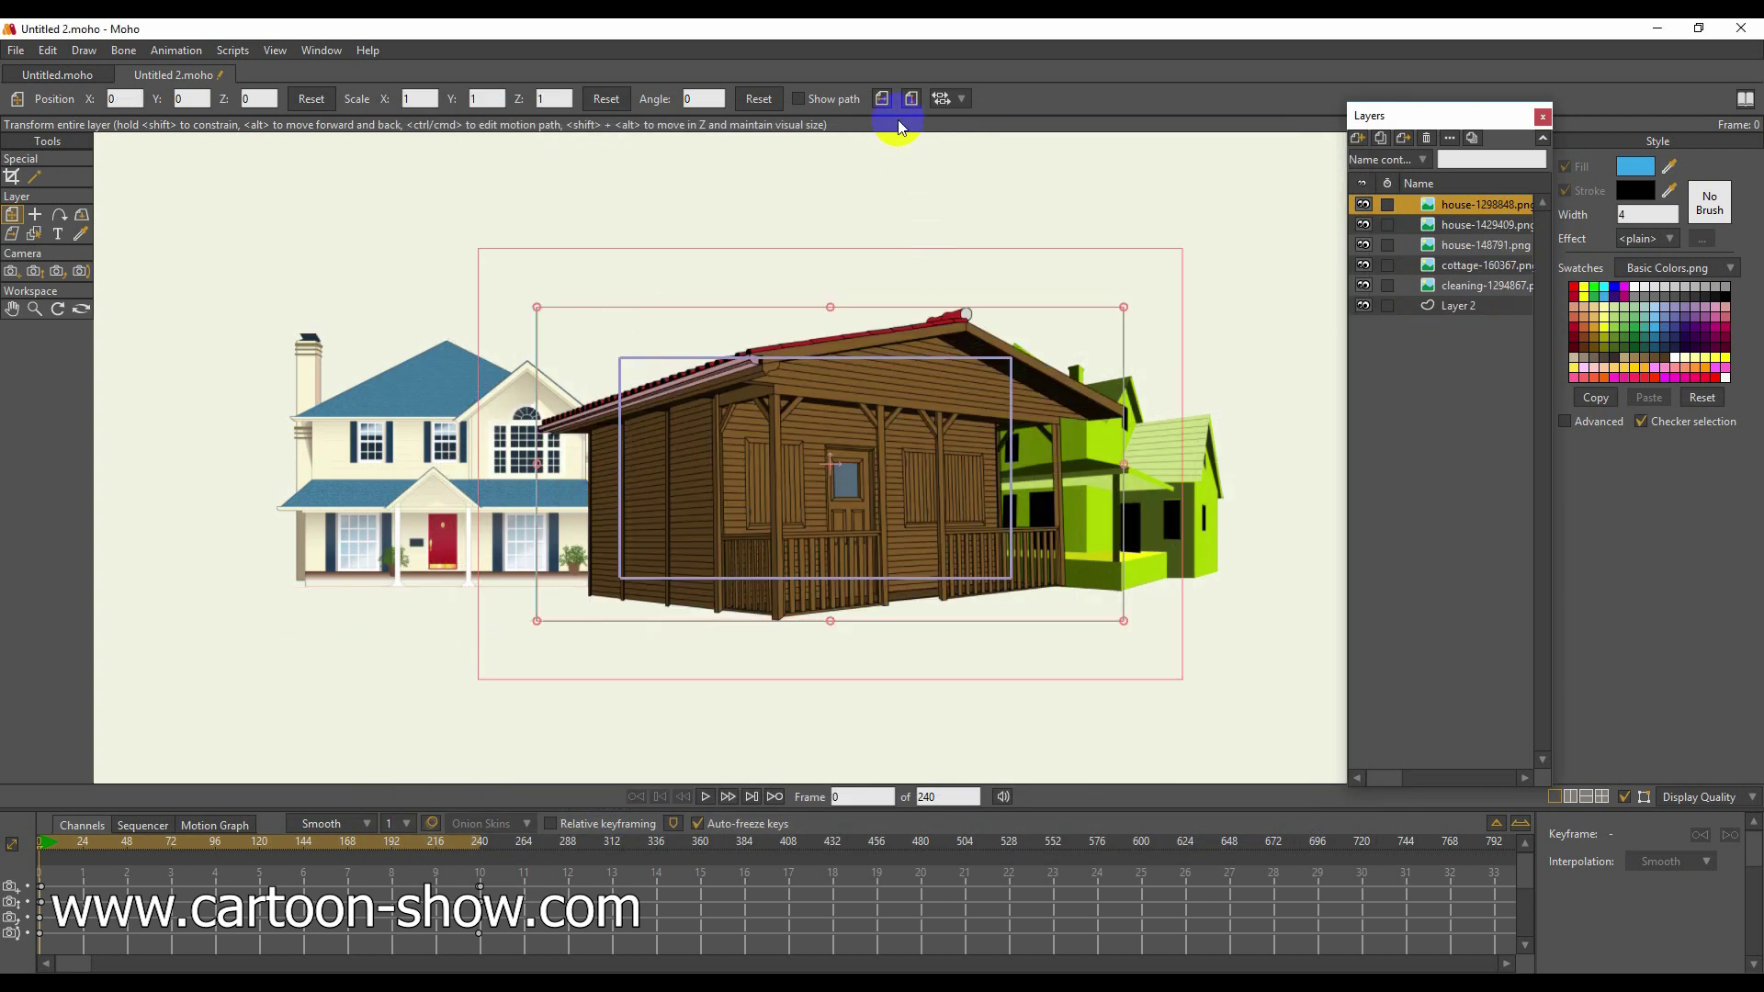
Scale the wooden house layer down to about 0.54 and move it against the green house, to about X 1.19, Y -0.20.
left_click(883, 99)
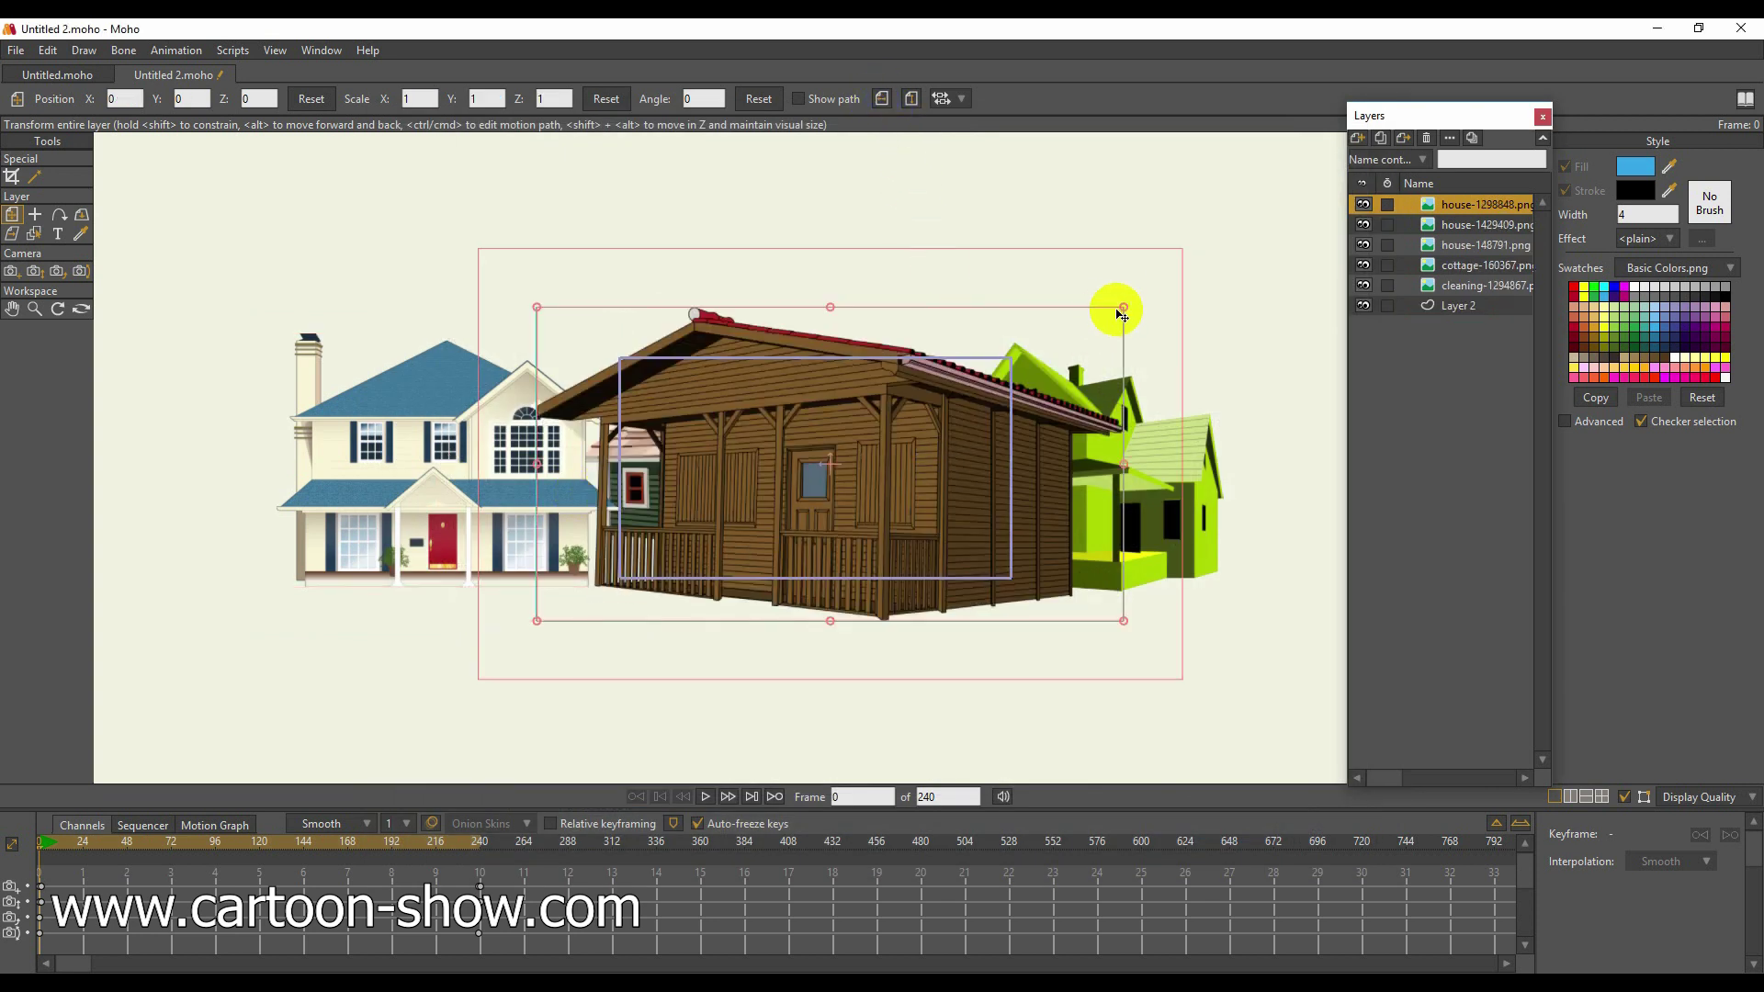
left_click_drag(1125, 313, 1027, 359)
left_click(883, 99)
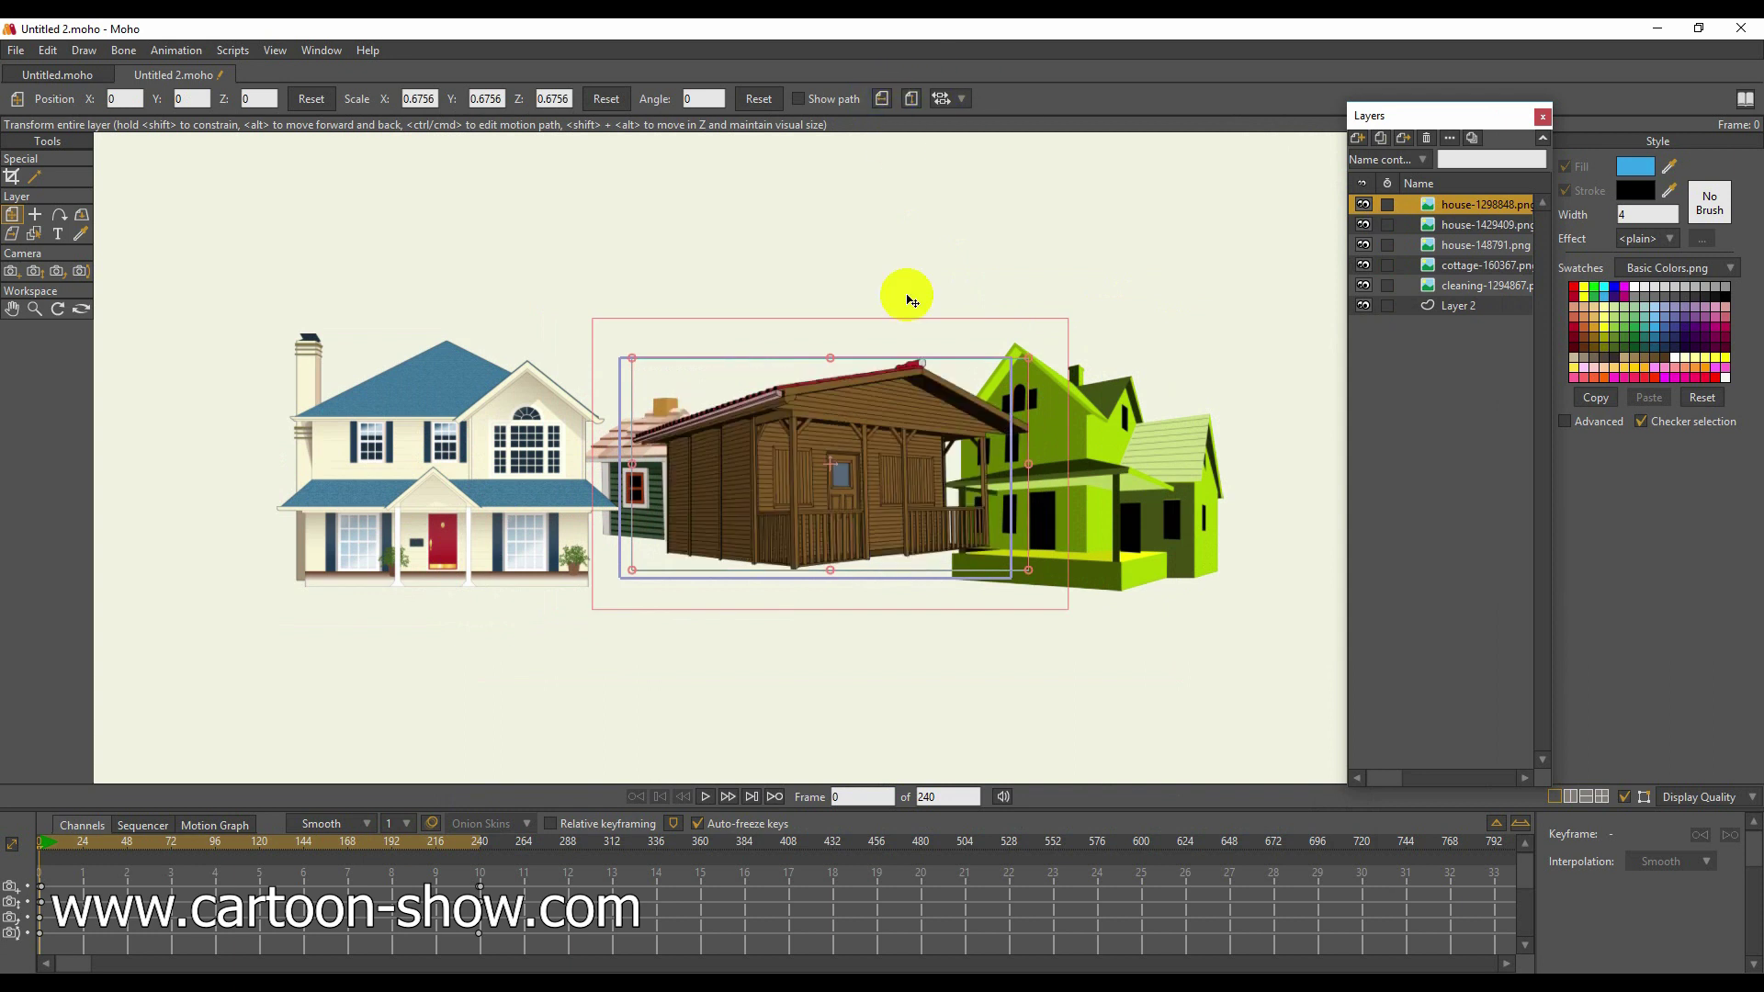
left_click_drag(897, 445, 718, 466)
mouse_move(703, 472)
left_mouse_down()
mouse_move(831, 401)
mouse_move(808, 398)
mouse_move(675, 523)
left_mouse_up()
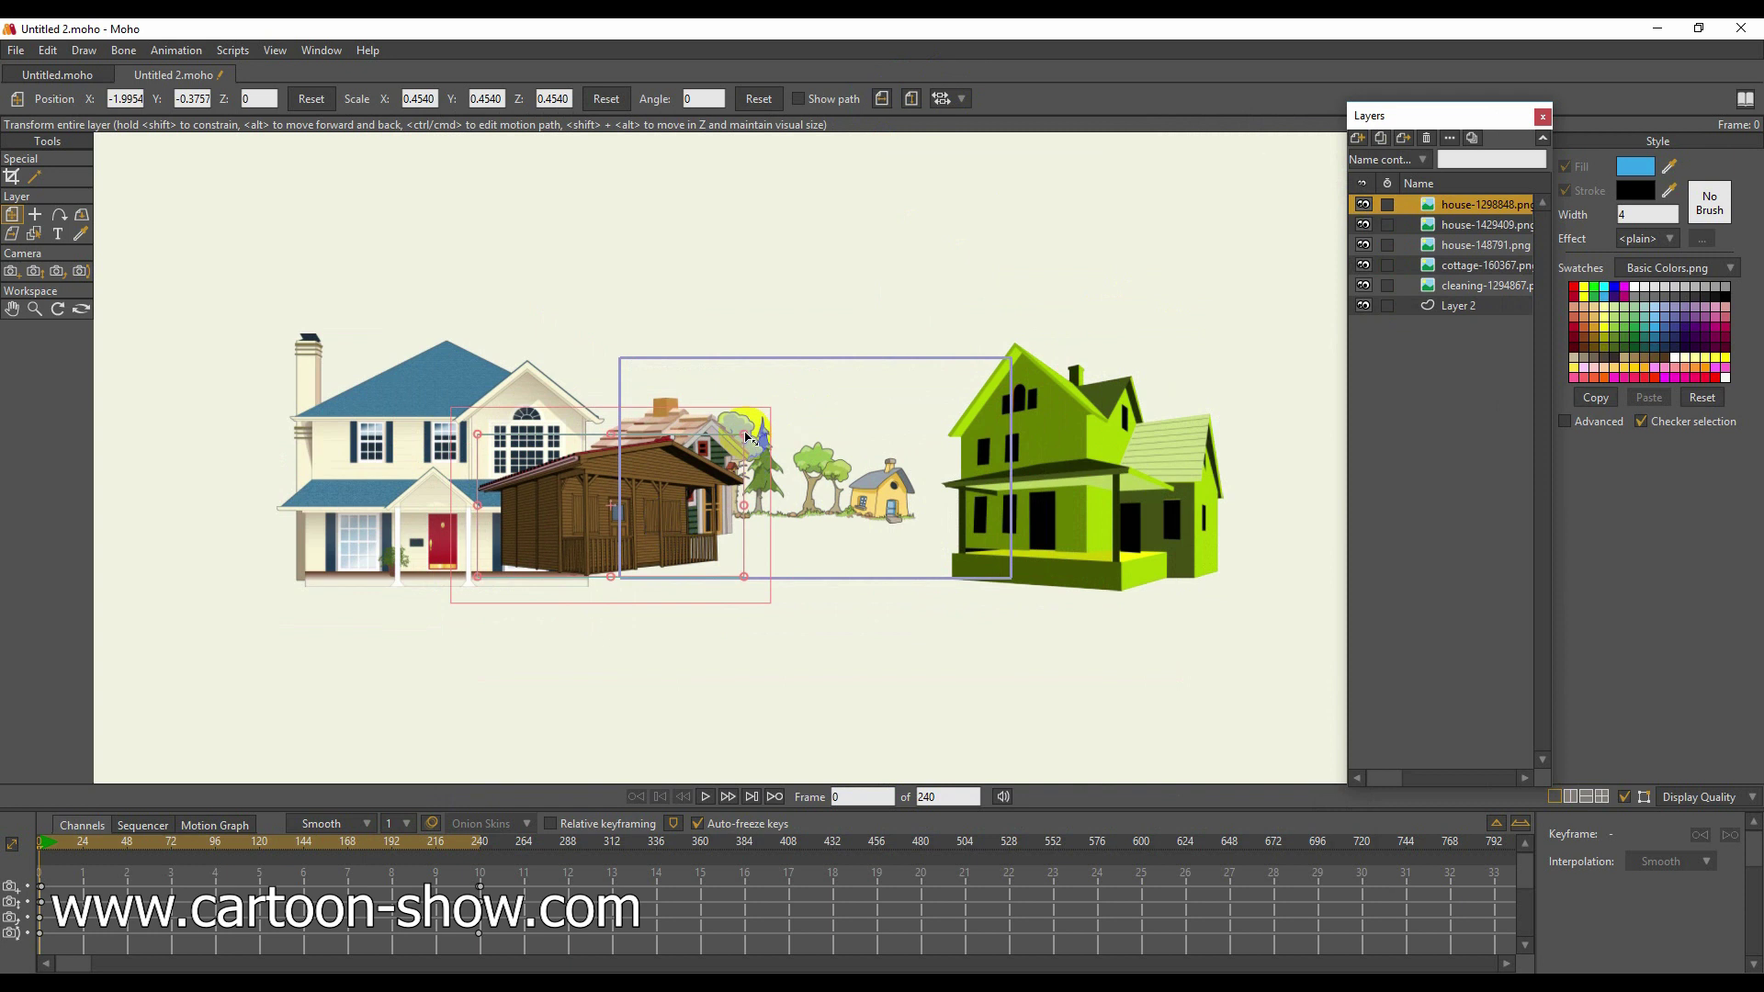
left_click_drag(746, 437, 761, 404)
left_click_drag(663, 502, 1033, 470)
Flip the wooden house horizontally and reorder its layer to sit directly below house-148791.png.
left_click(881, 98)
left_click_drag(1430, 206, 1430, 257)
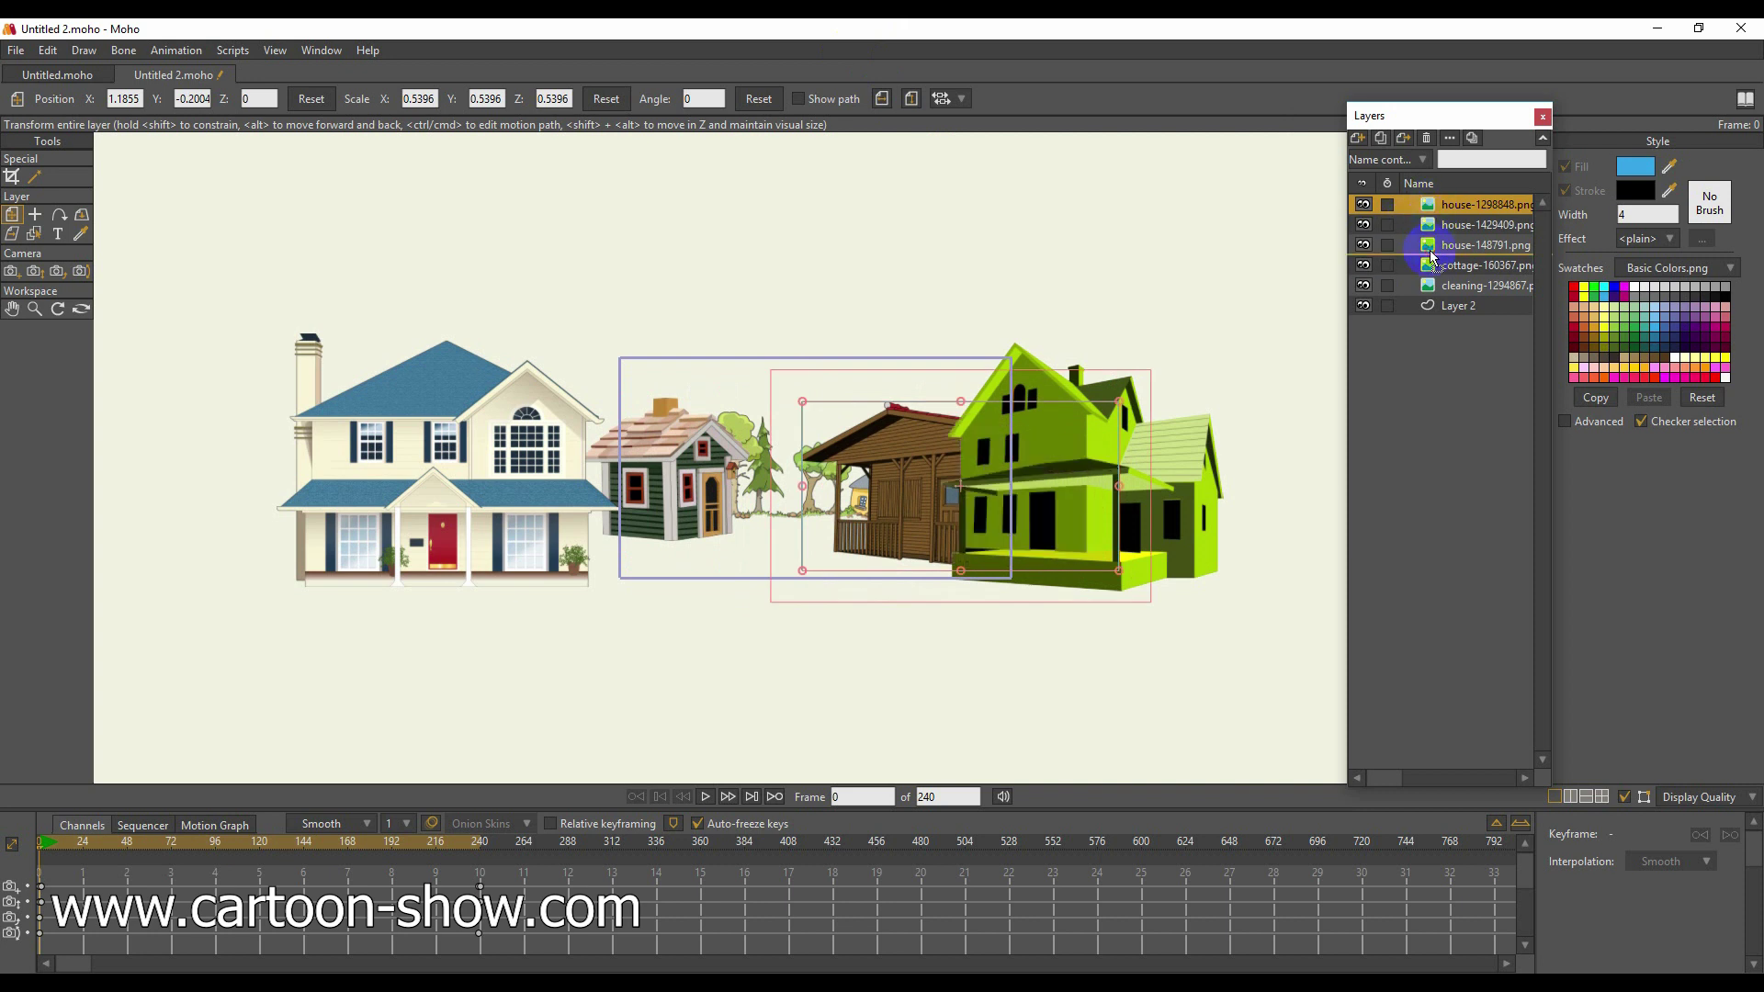
left_click(1034, 511)
left_click(828, 527)
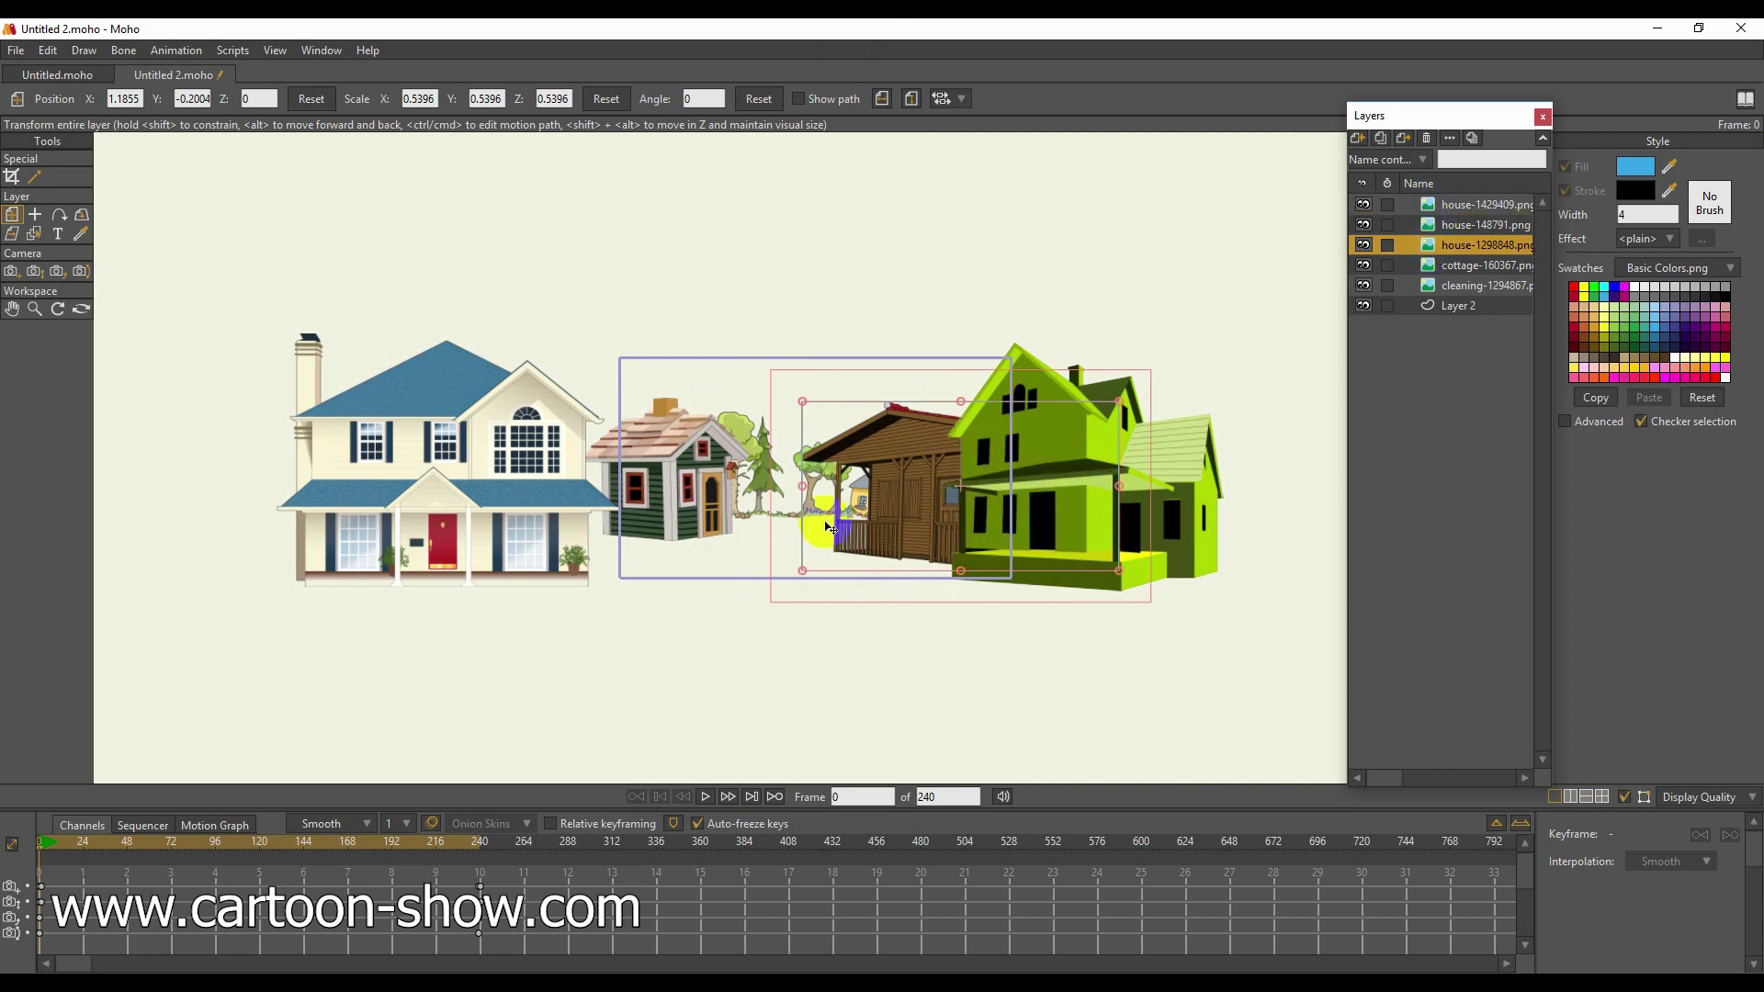
left_click(1172, 506)
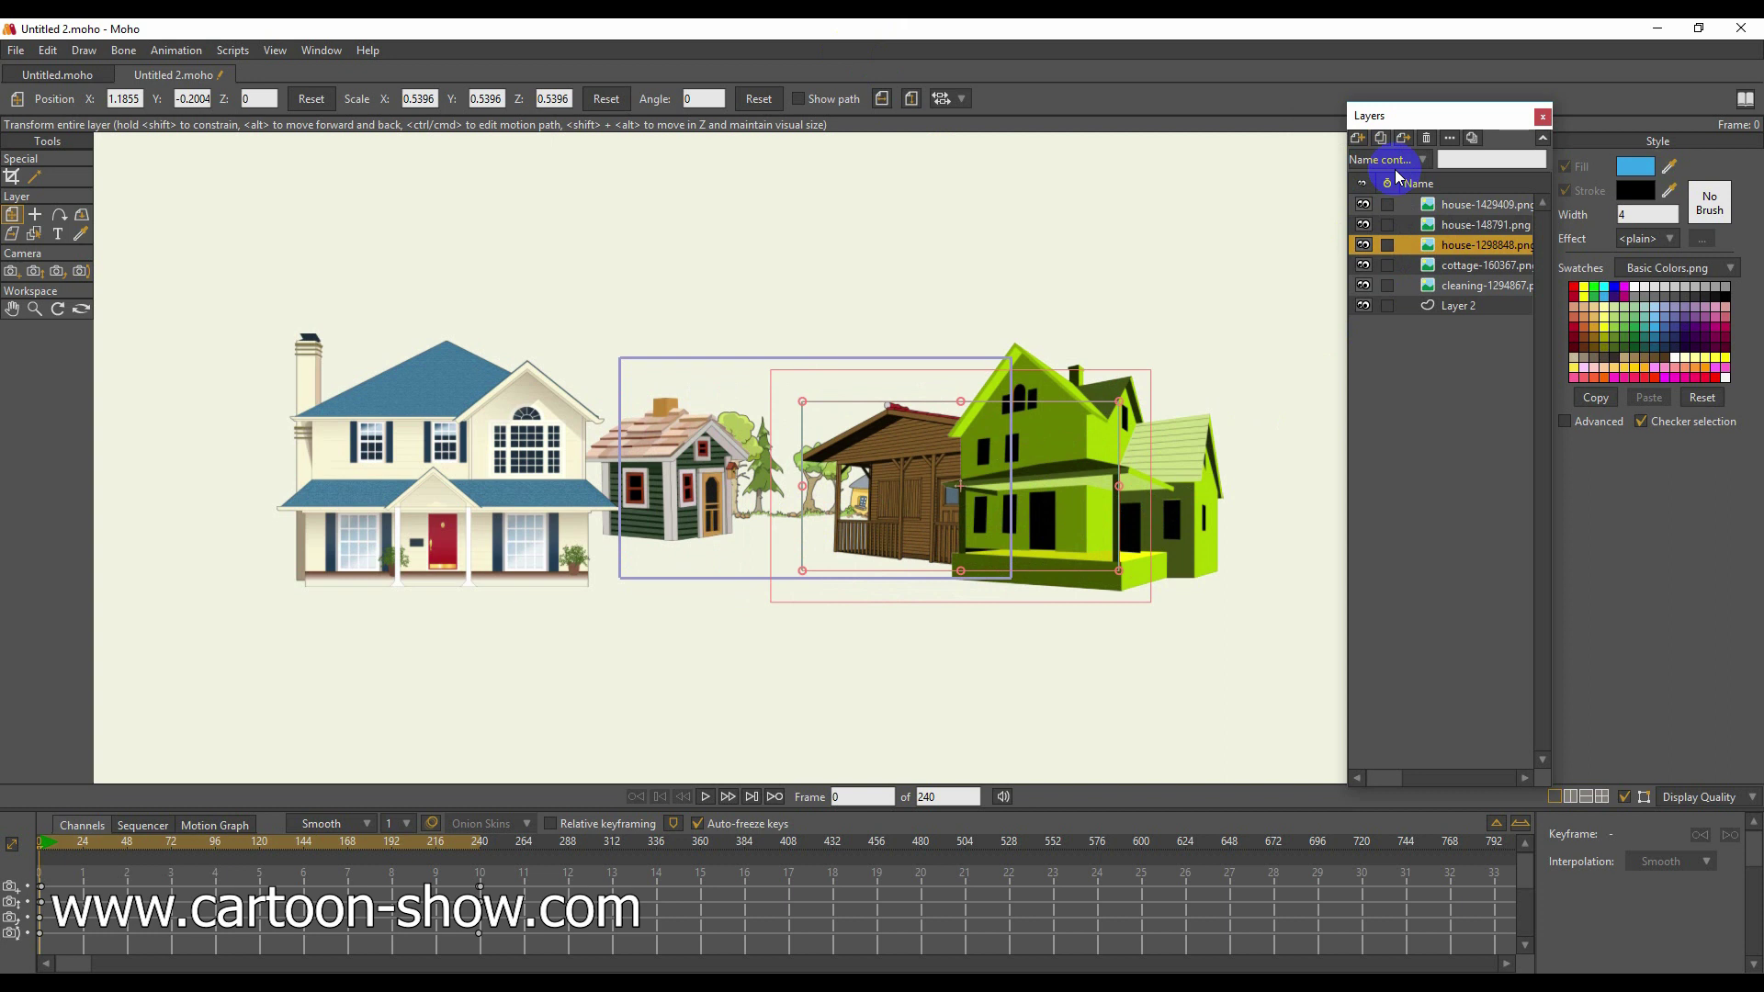
Add the mushroom-covered cottage-575902.png as an image layer, scaled to about 0.41 and placed at about X -5.35, Y -0.19.
left_click(1356, 142)
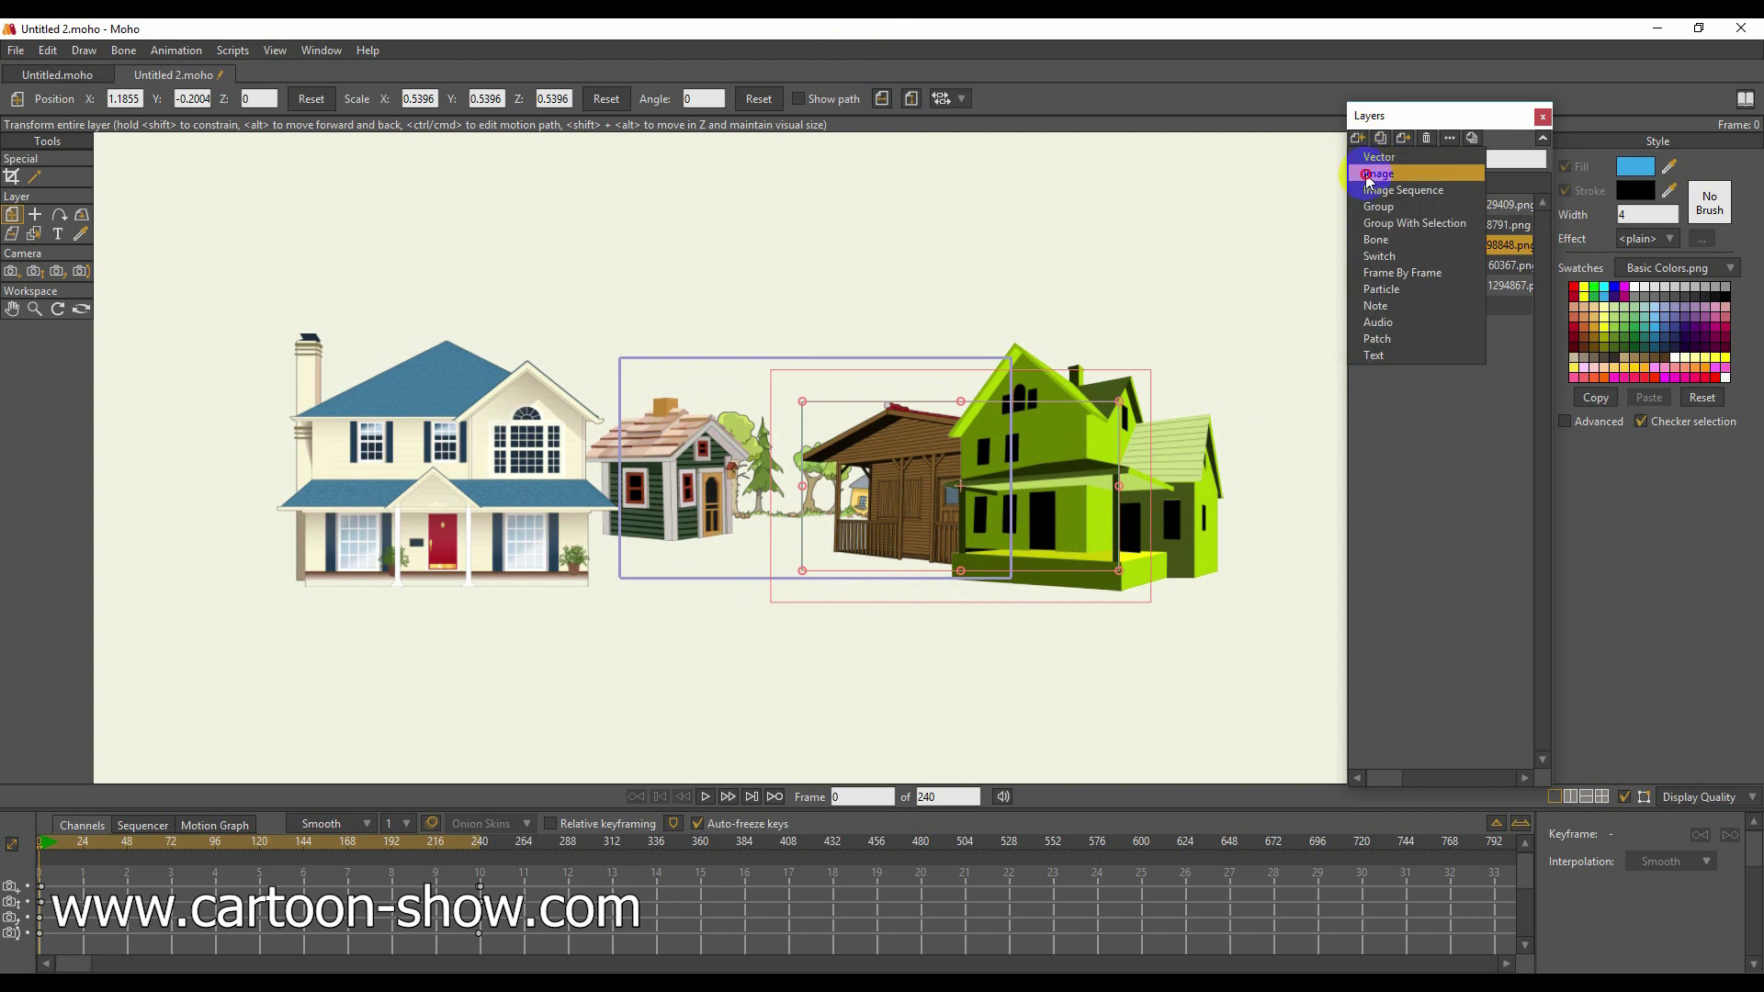
left_click(1365, 173)
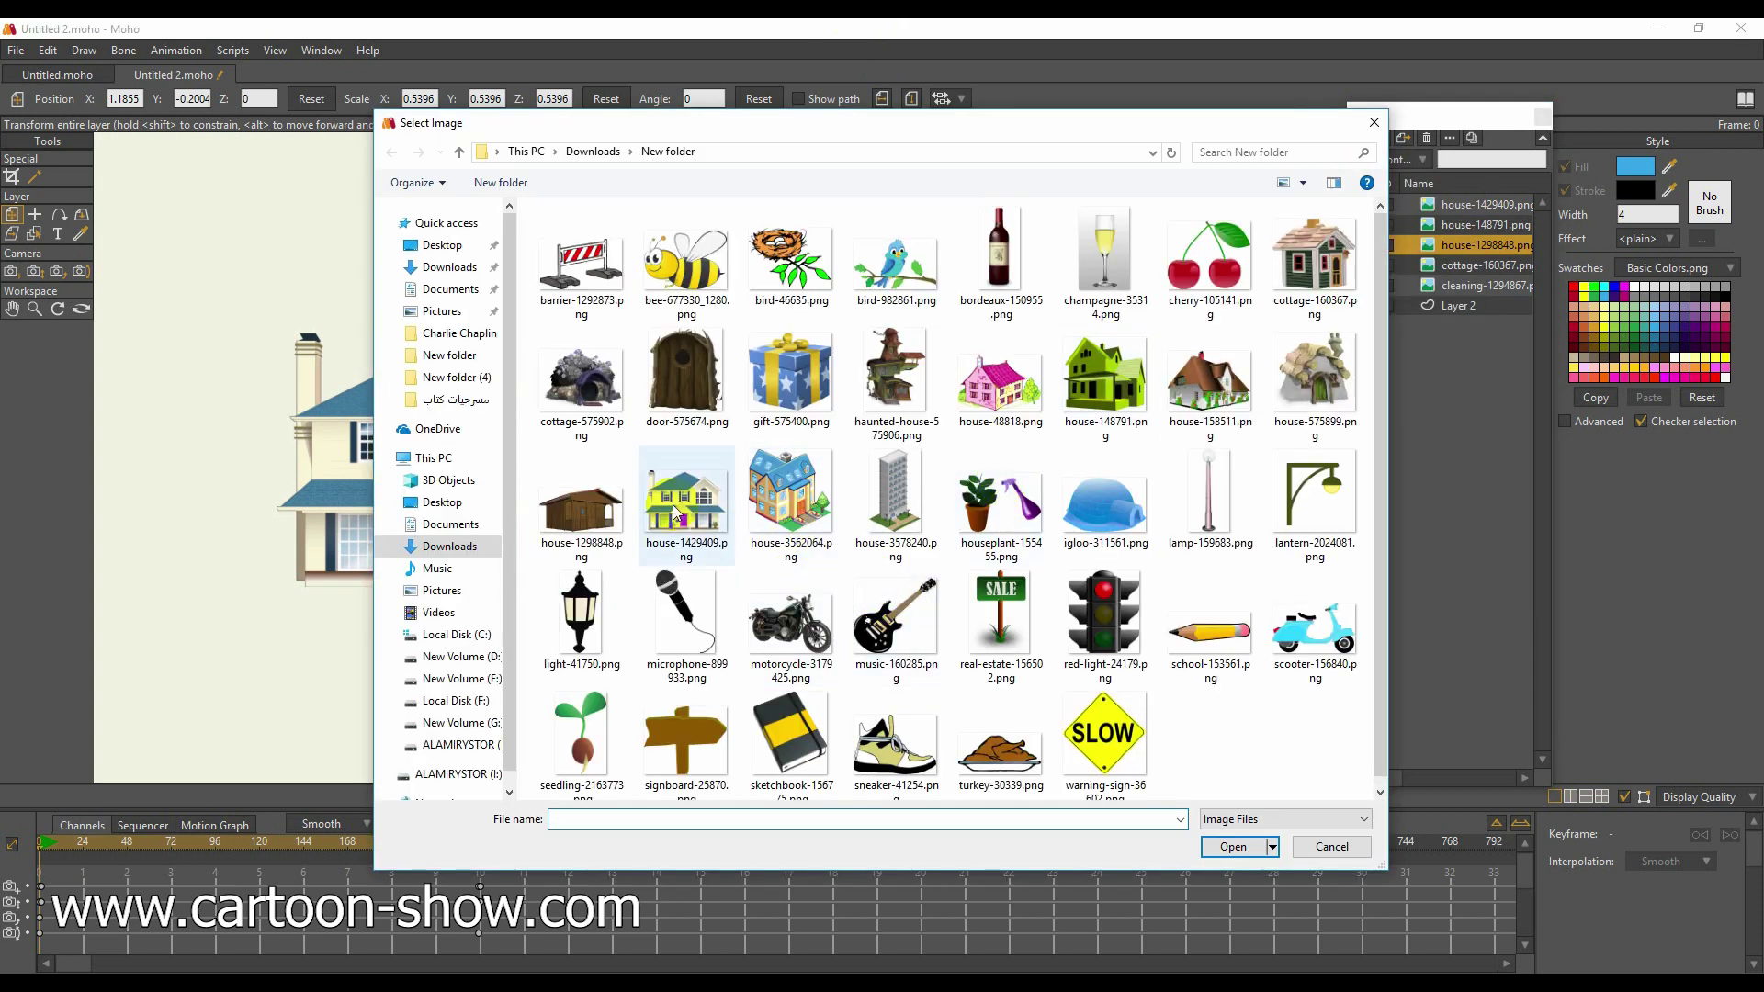
double_click(567, 421)
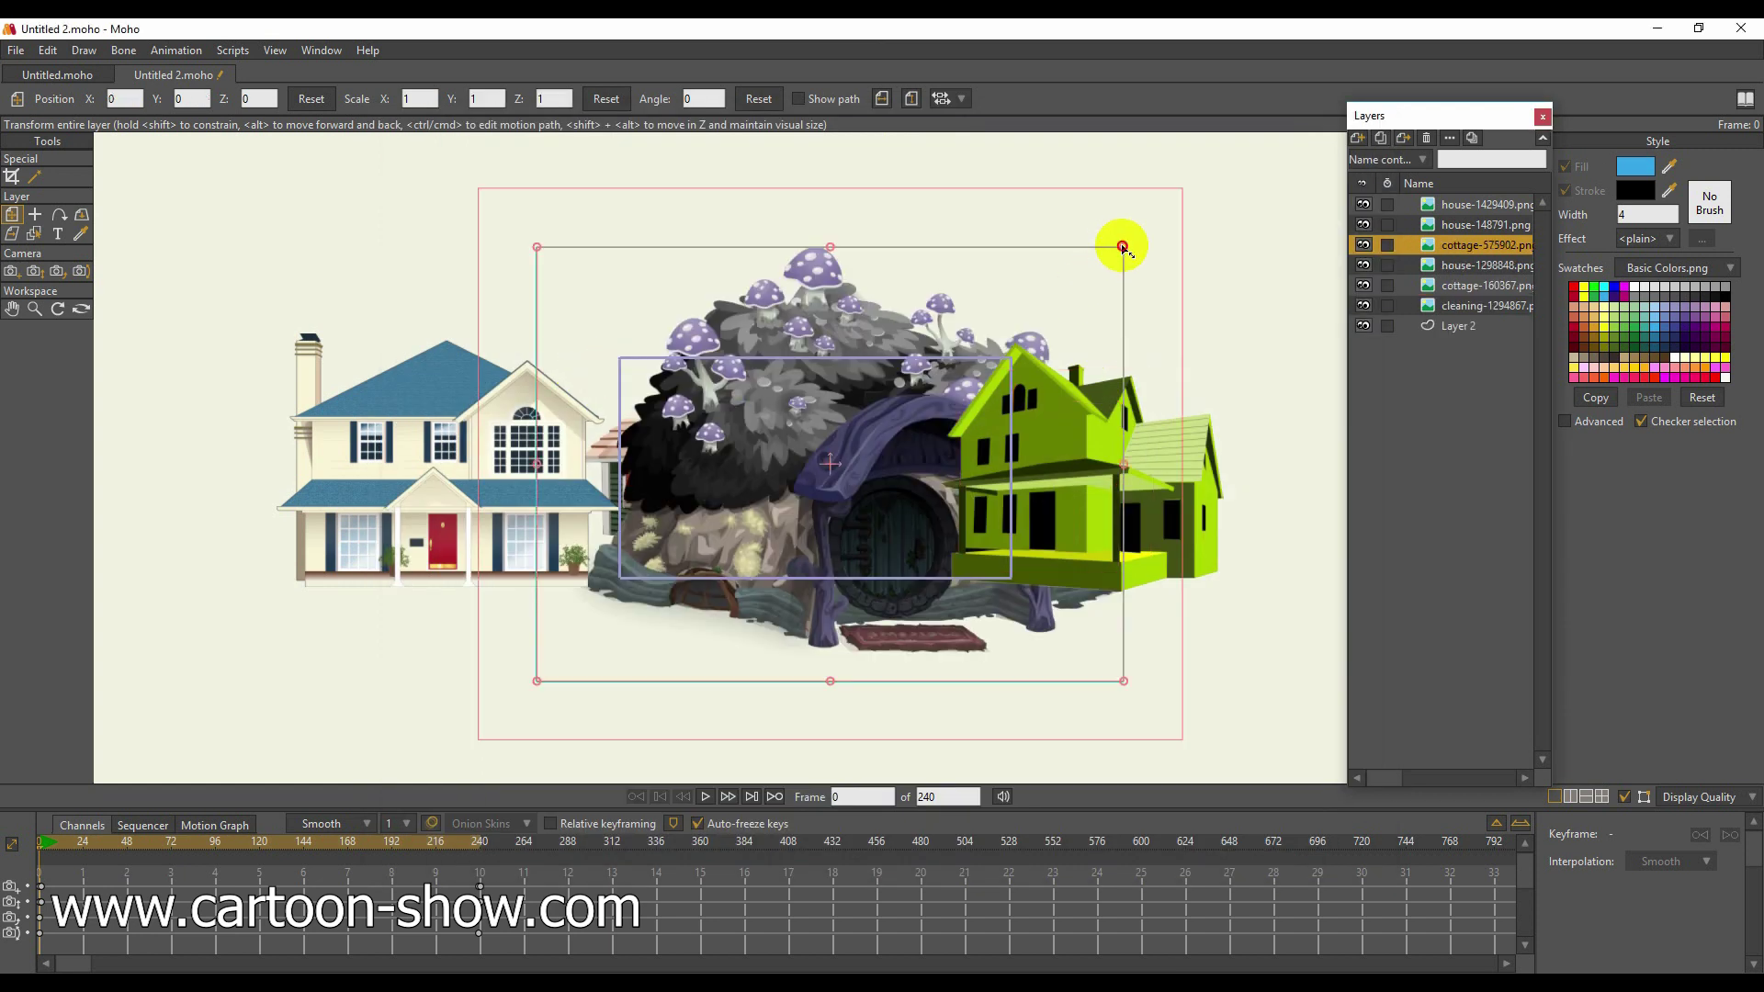
left_click_drag(1122, 246, 987, 372)
left_click_drag(879, 481, 300, 479)
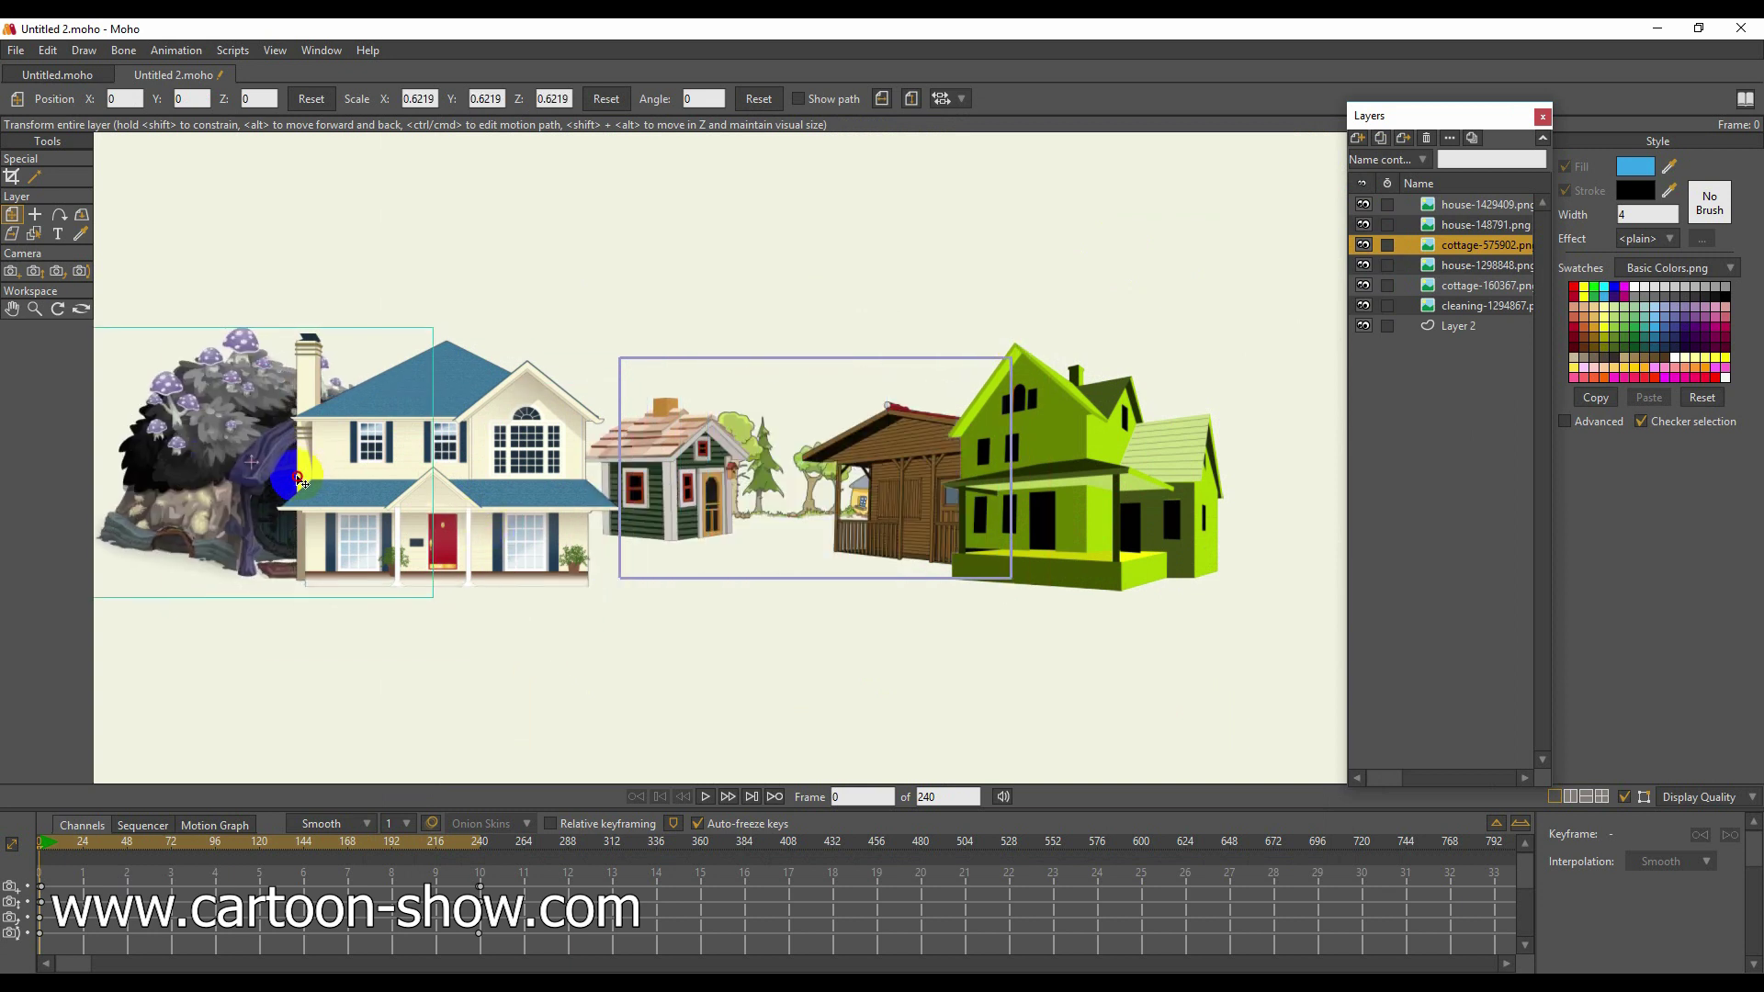
left_click_drag(436, 326, 305, 460)
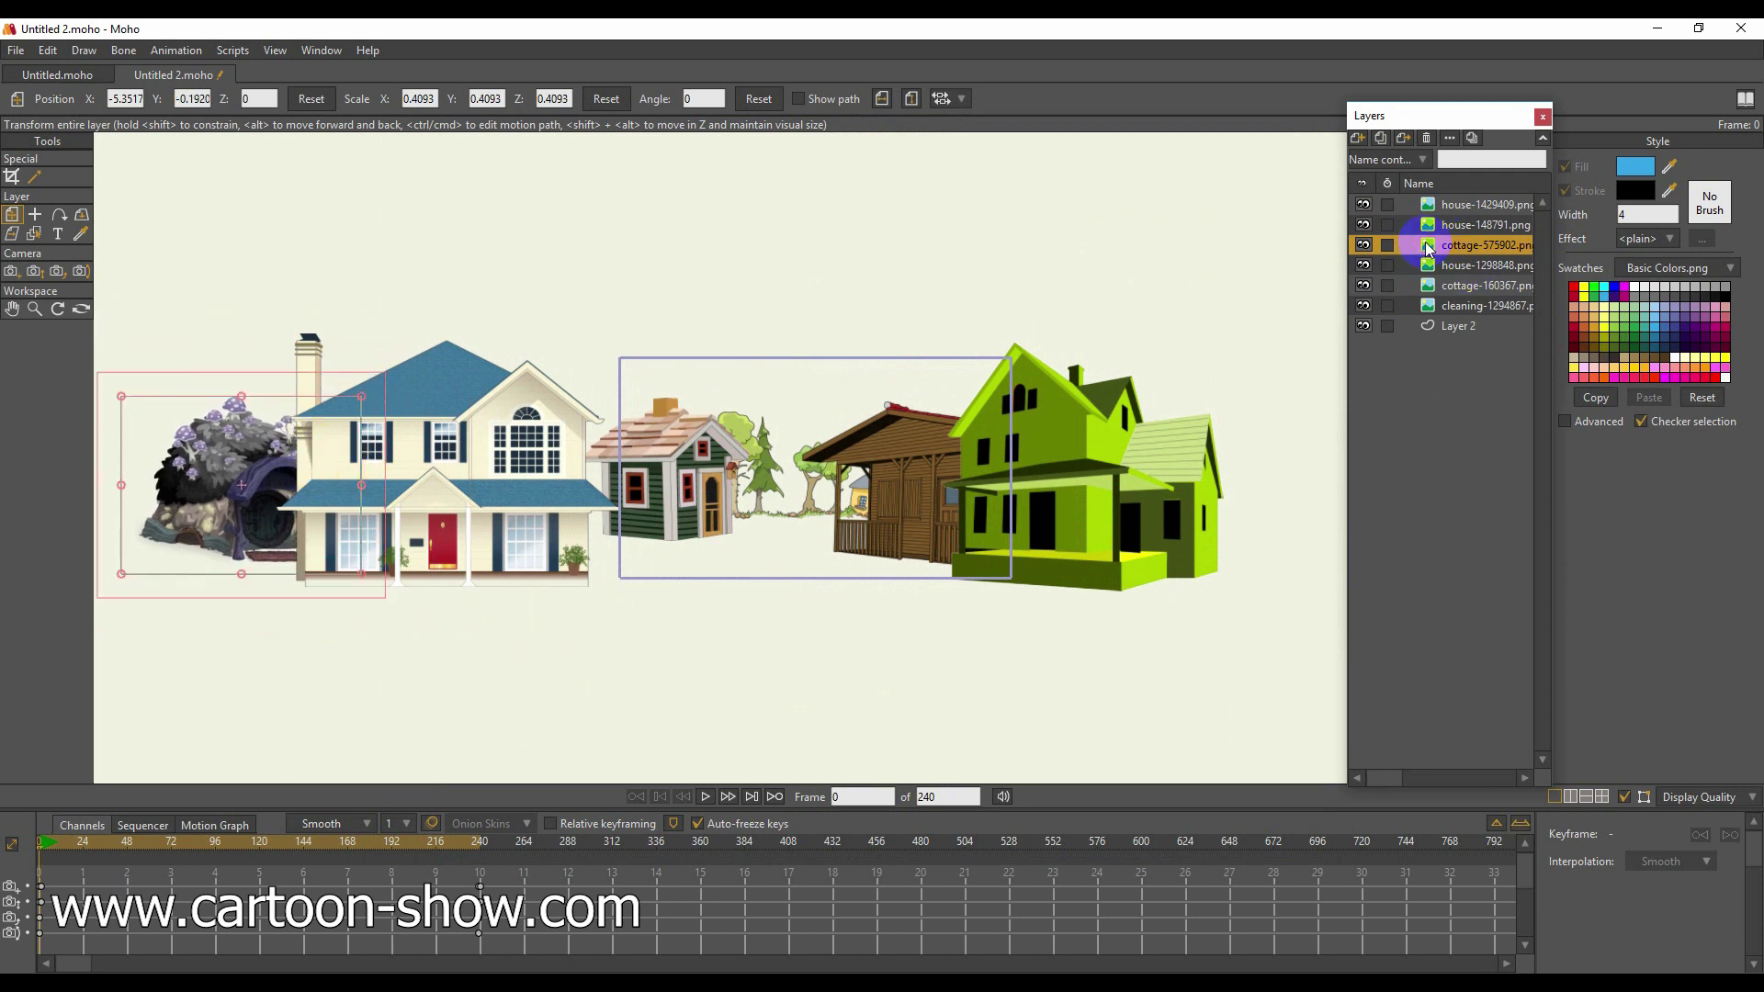
Reorder the cottage-575902.png layer to sit between cleaning-1294867.png and Layer 2.
left_click_drag(1427, 248, 1425, 315)
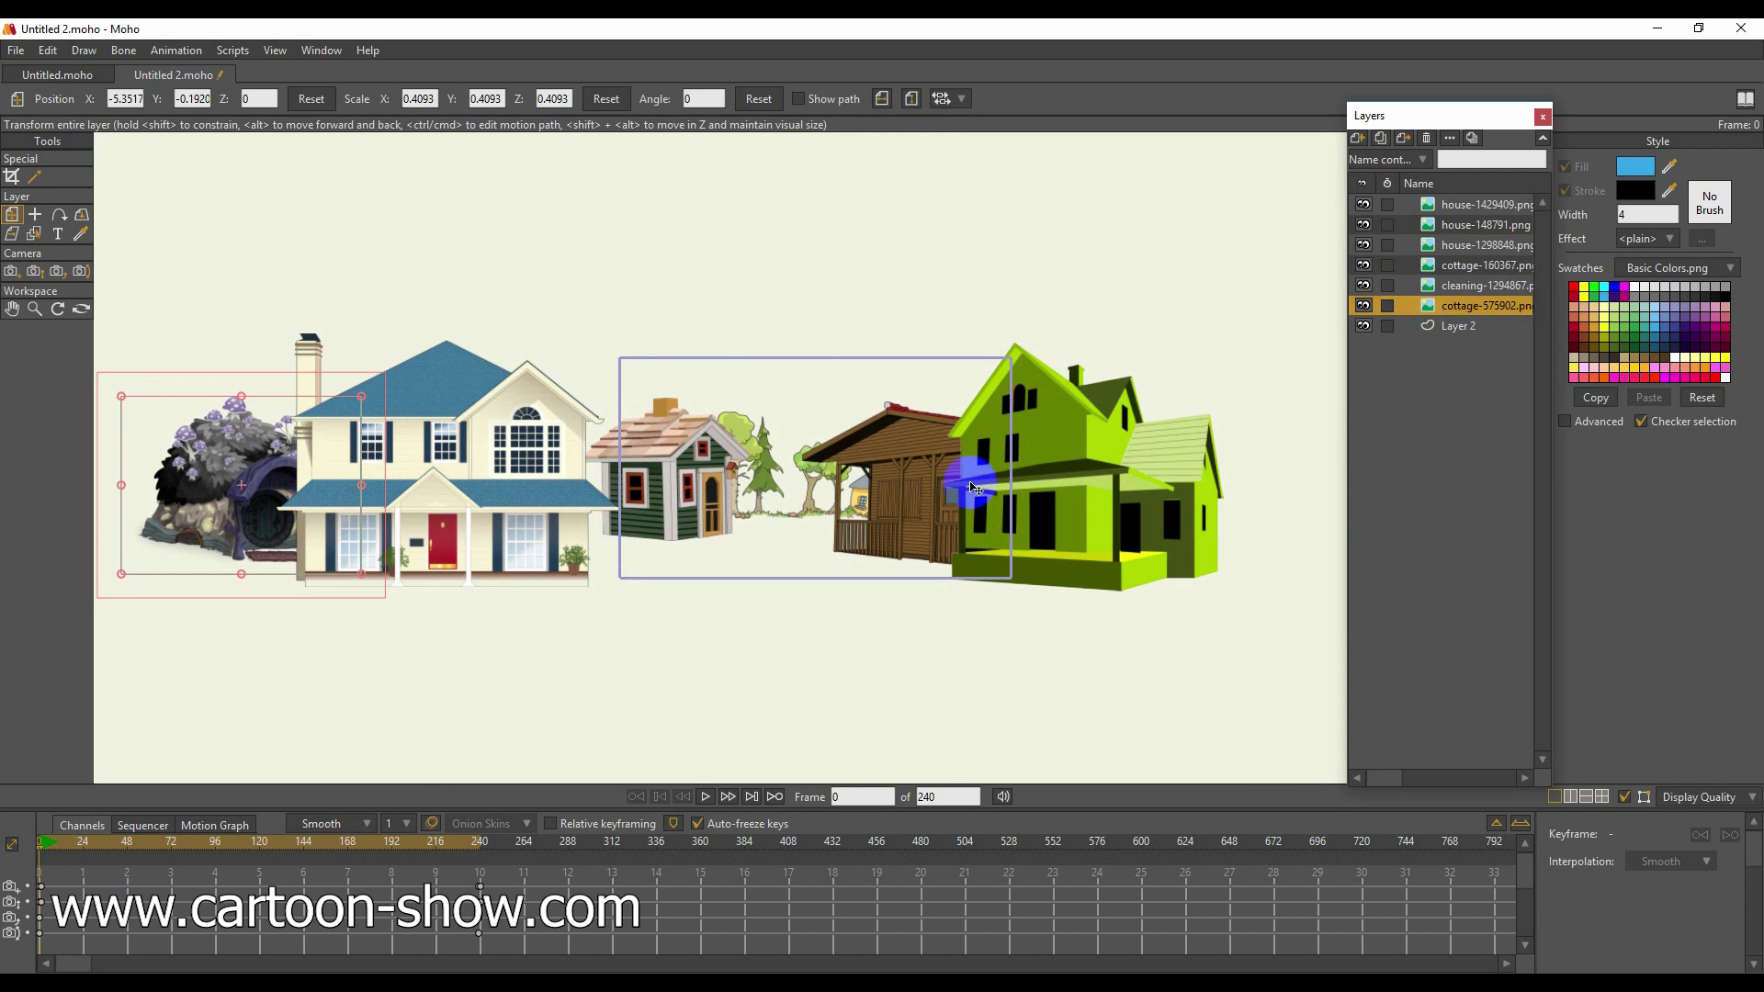
Shift the green house-148791.png layer slightly away from the wooden house, to about X 2.54, Y -0.03.
scroll(701, 375, "down", 1)
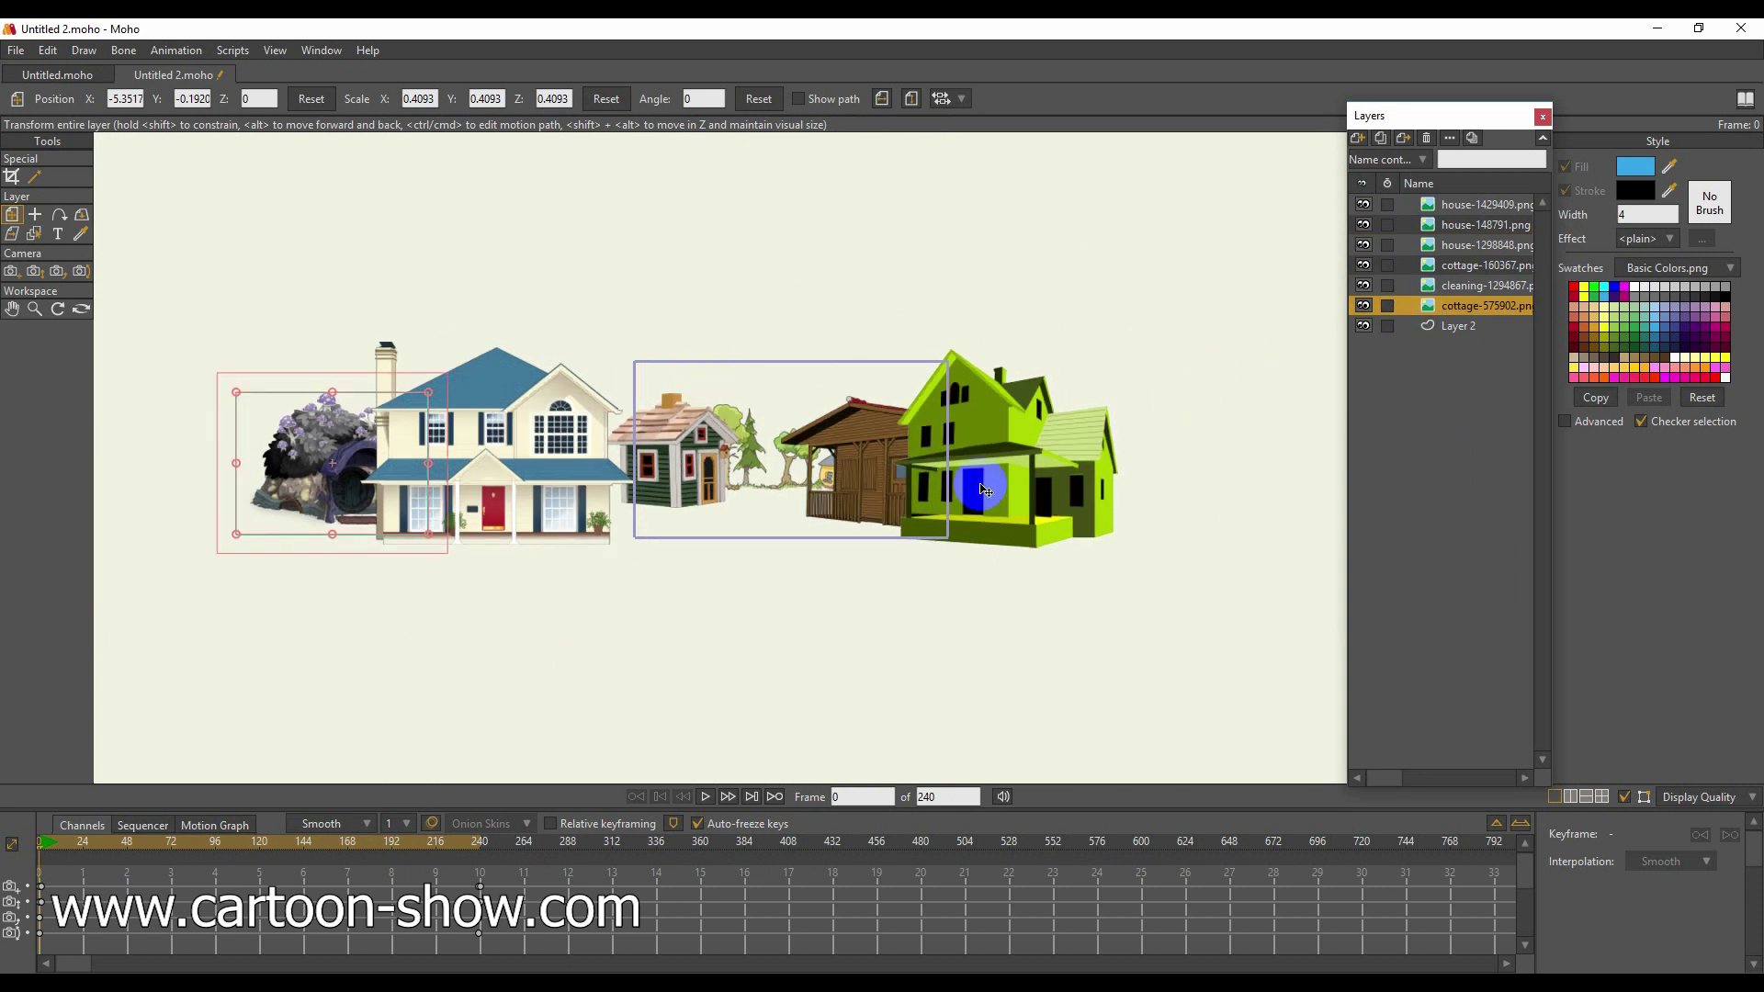
left_click(1378, 266)
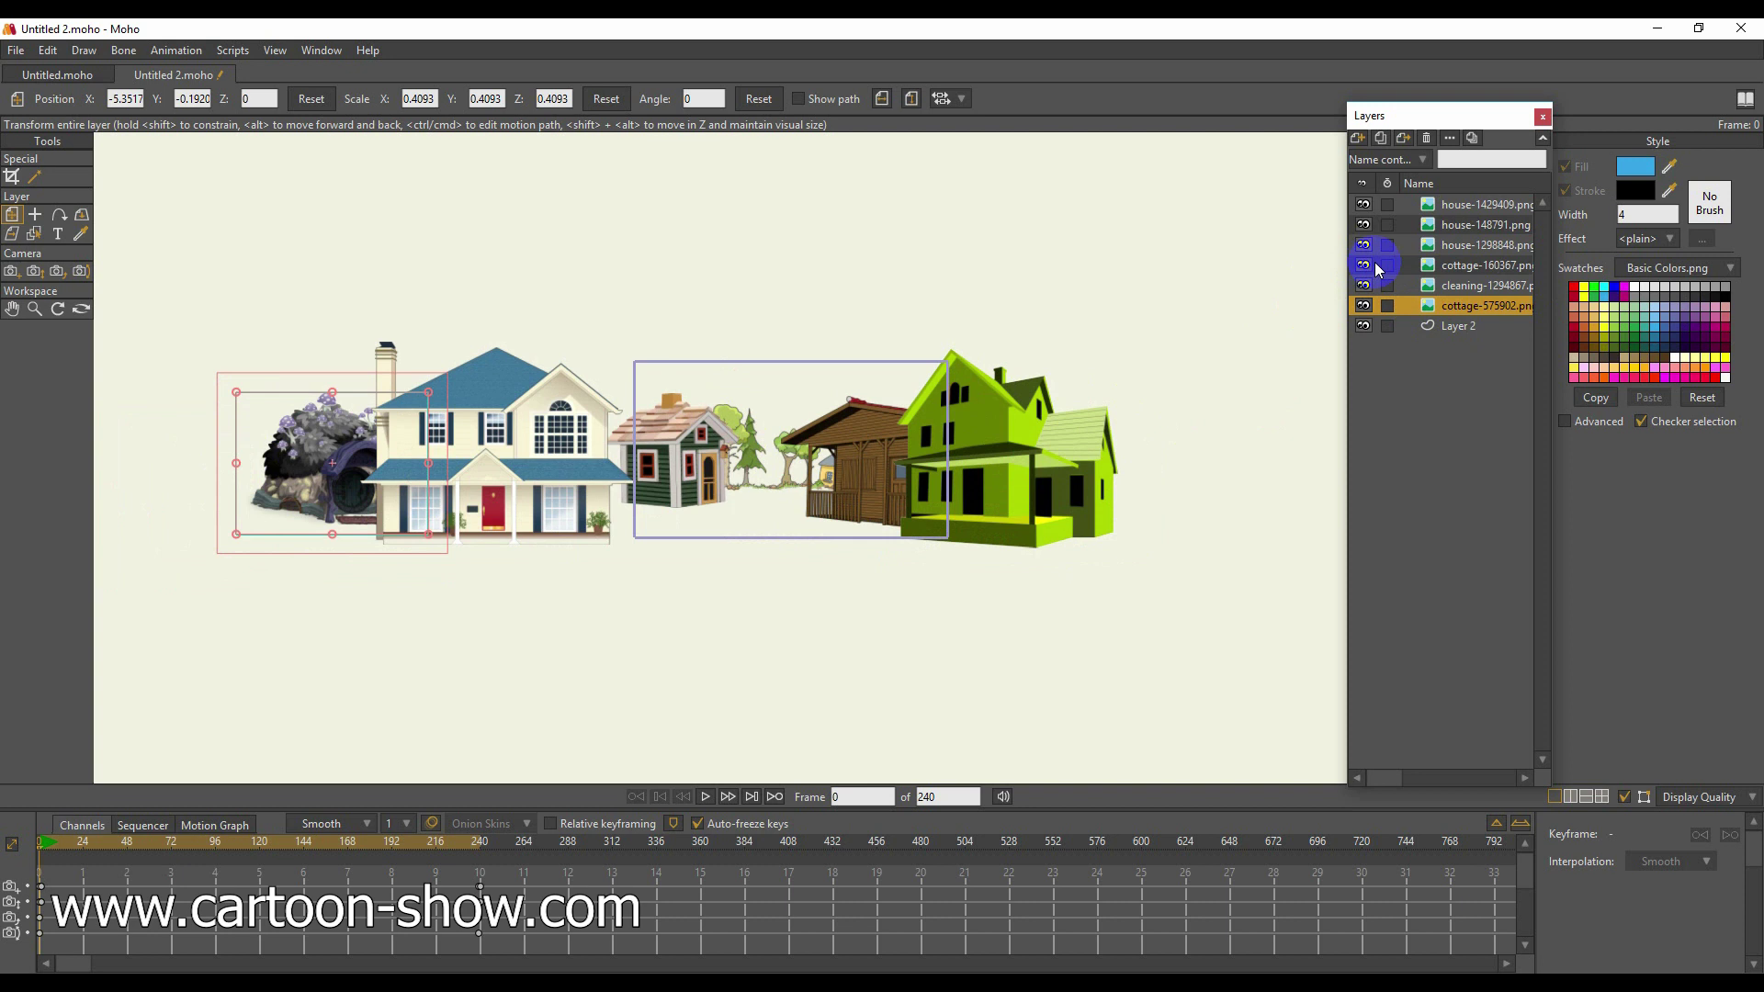
left_click(1447, 232)
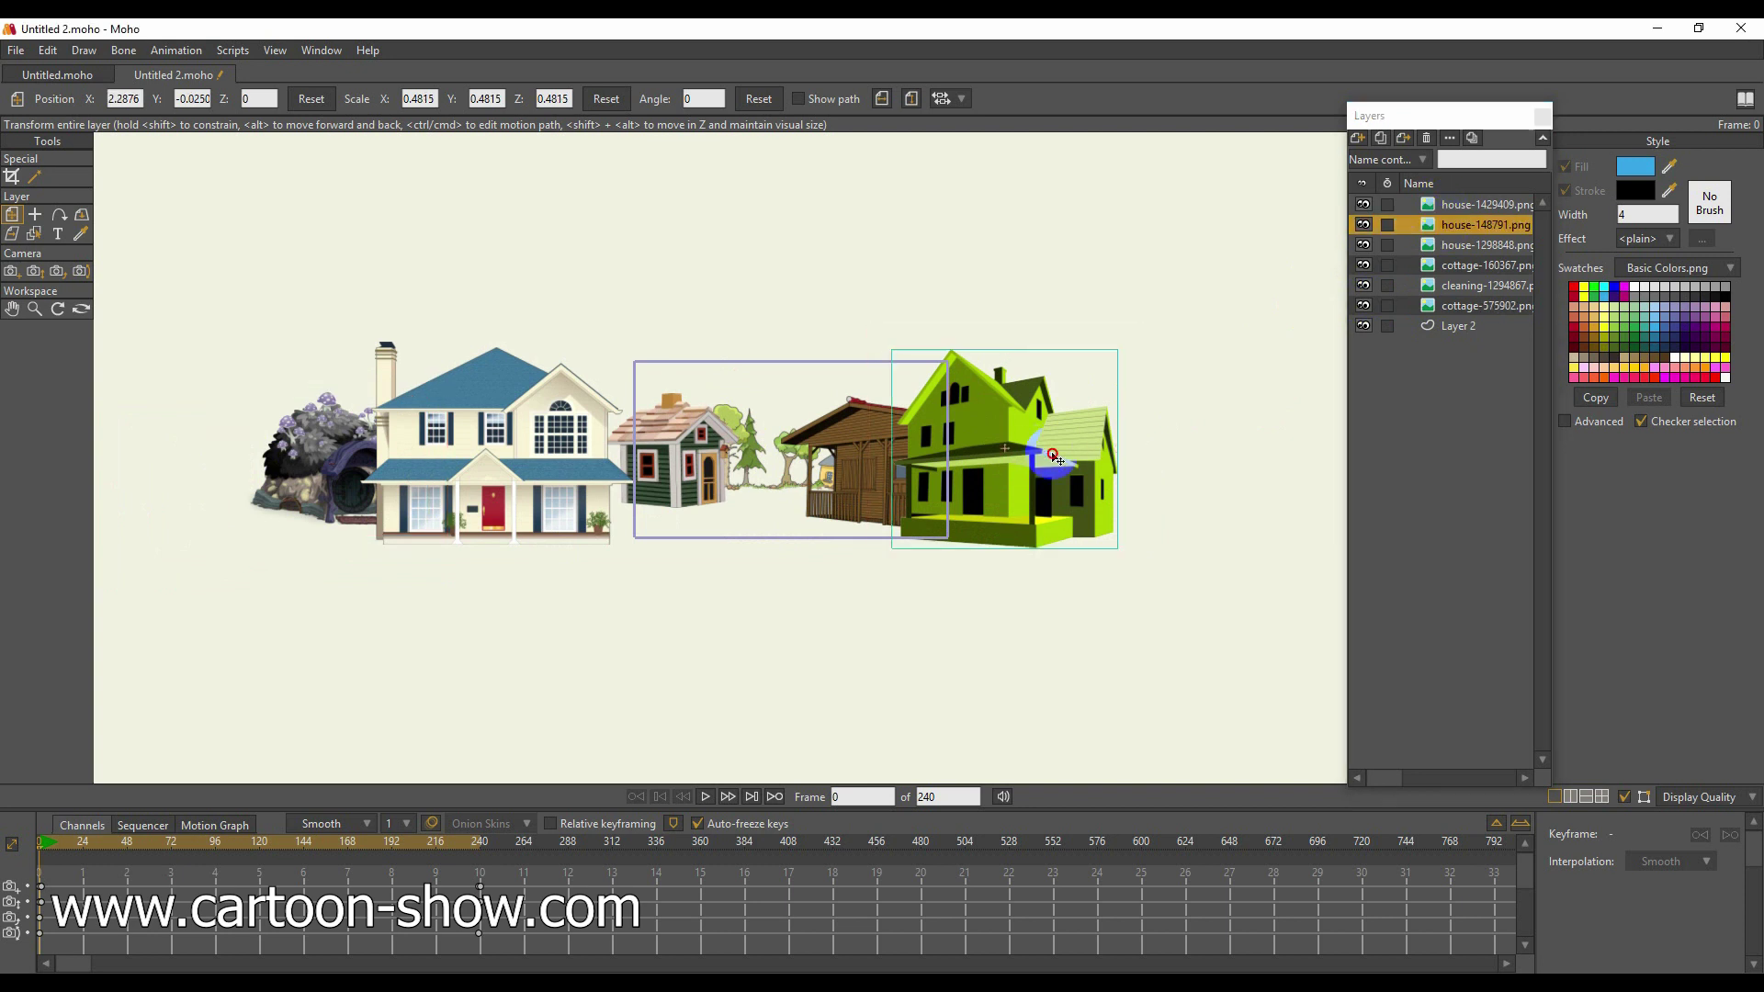
left_click_drag(1050, 455, 1074, 456)
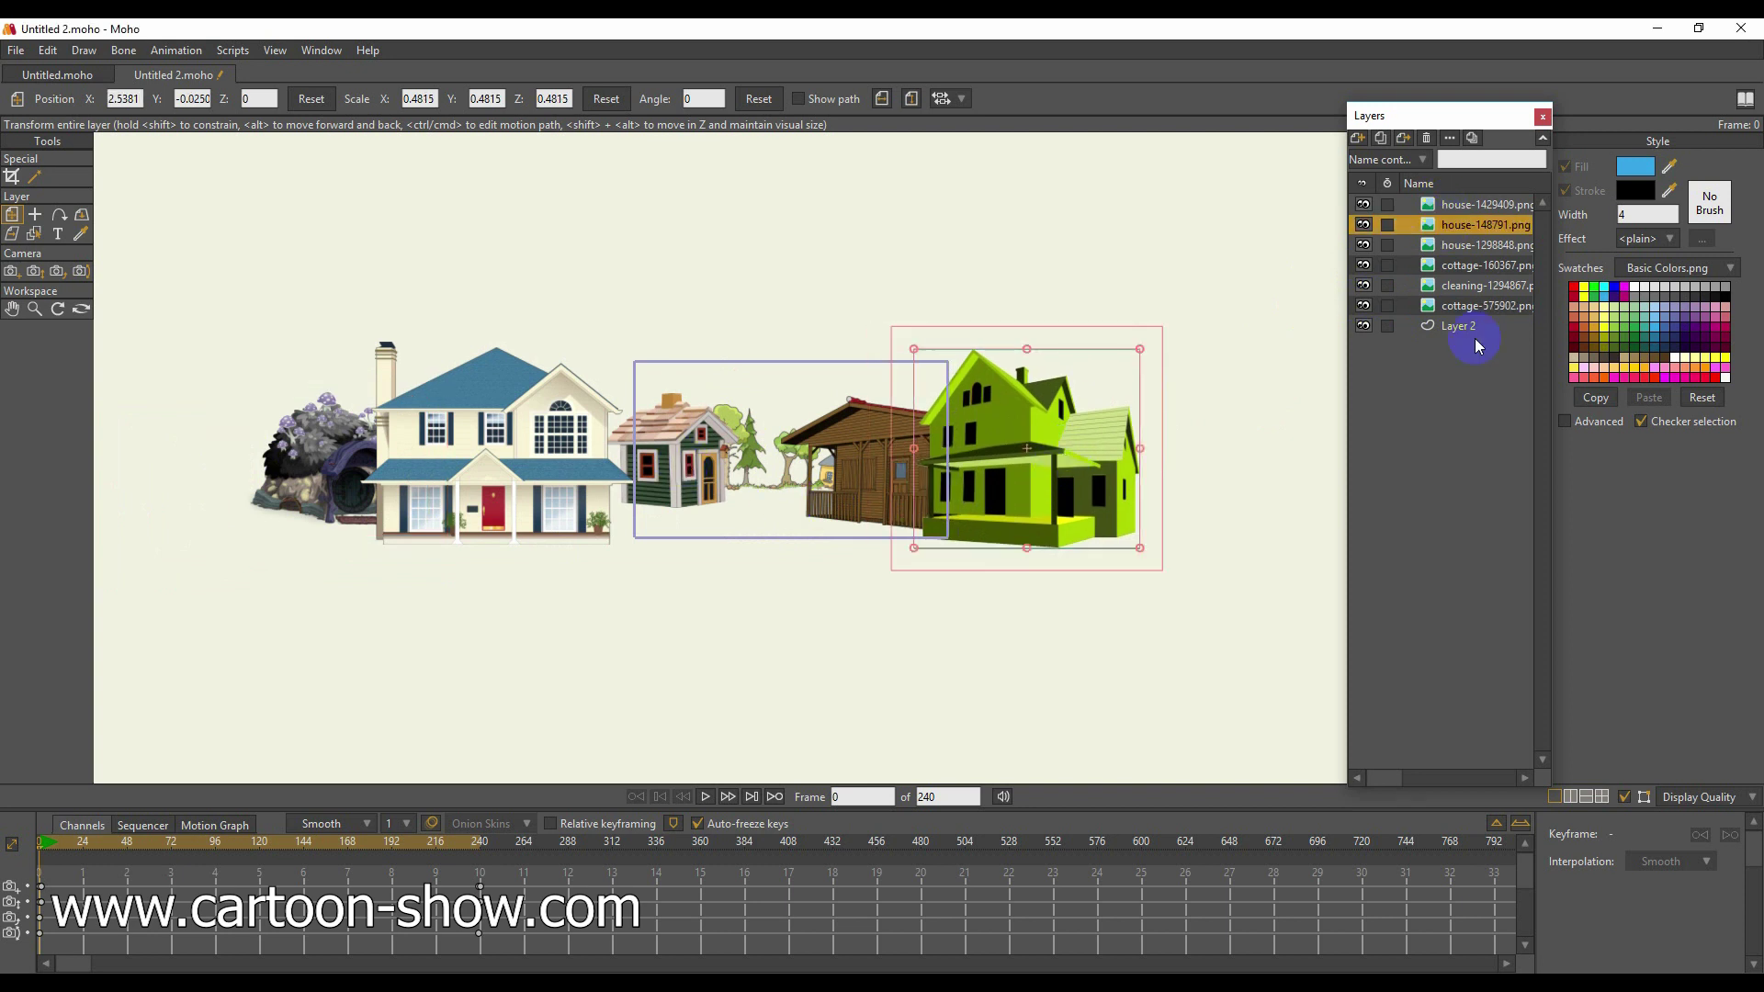
Shift the wooden house to about X 1.47, Y -0.22 and the trees in cleaning-1294867.png to about X -0.37, Y -0.08.
left_click(1456, 245)
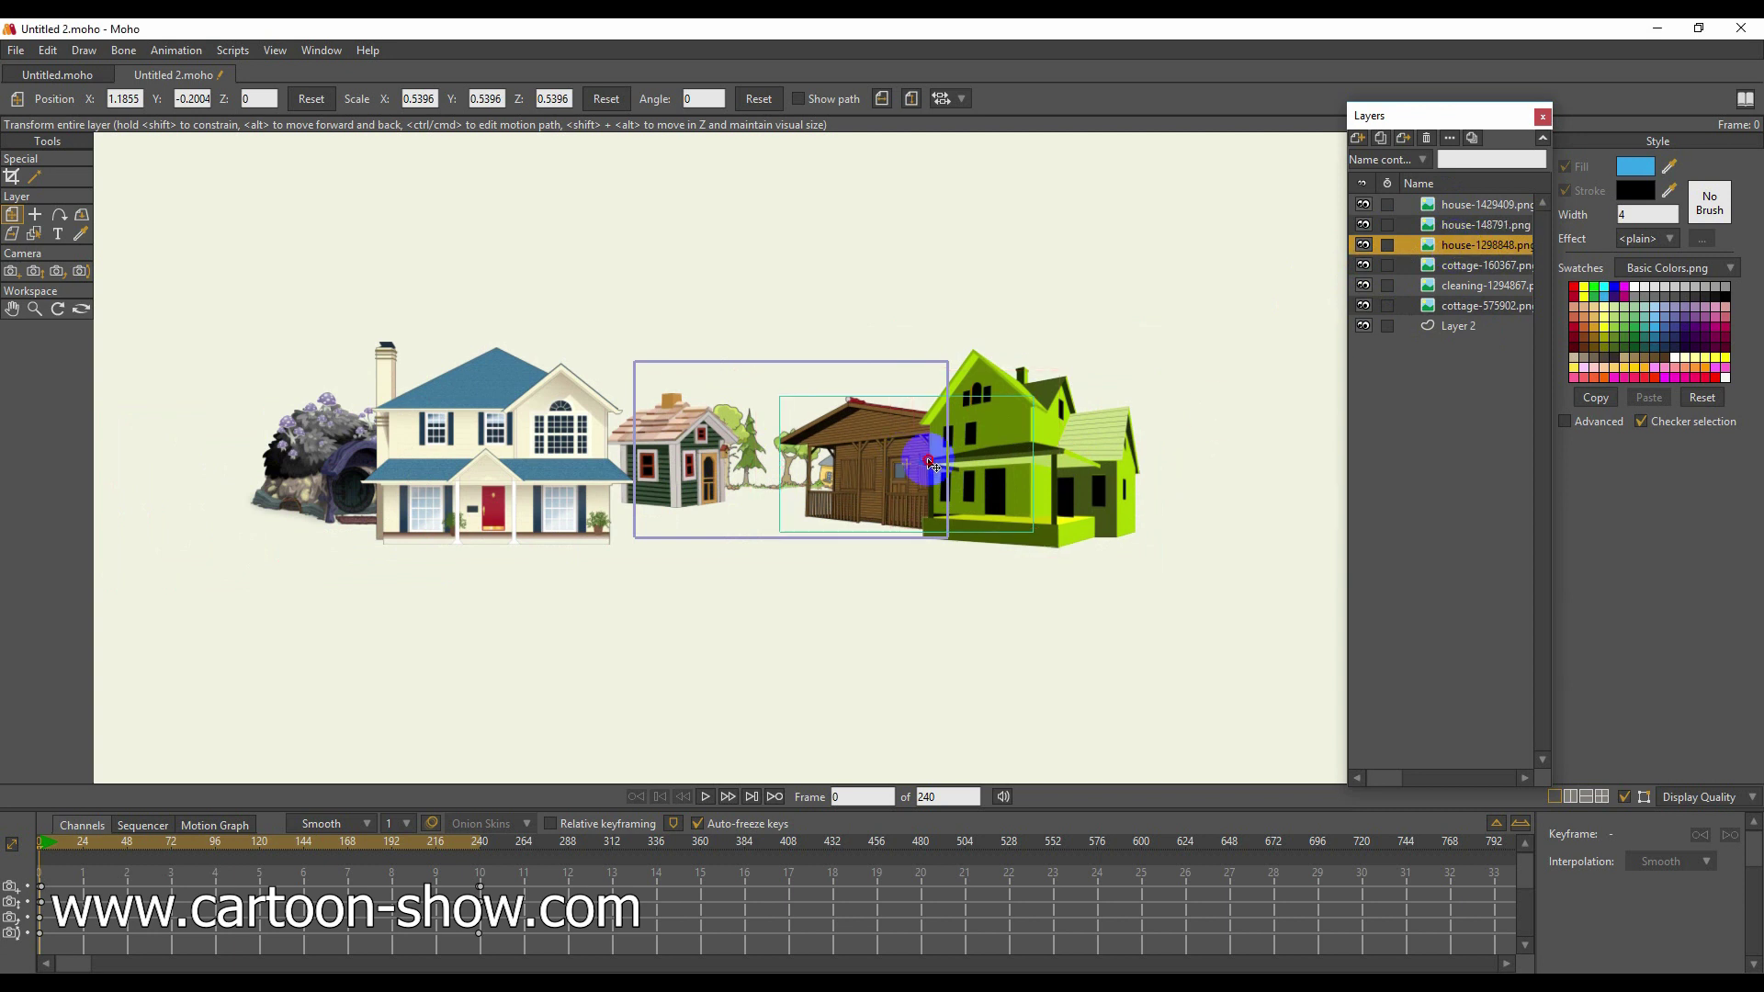
left_click_drag(925, 460, 937, 465)
left_click(1462, 284)
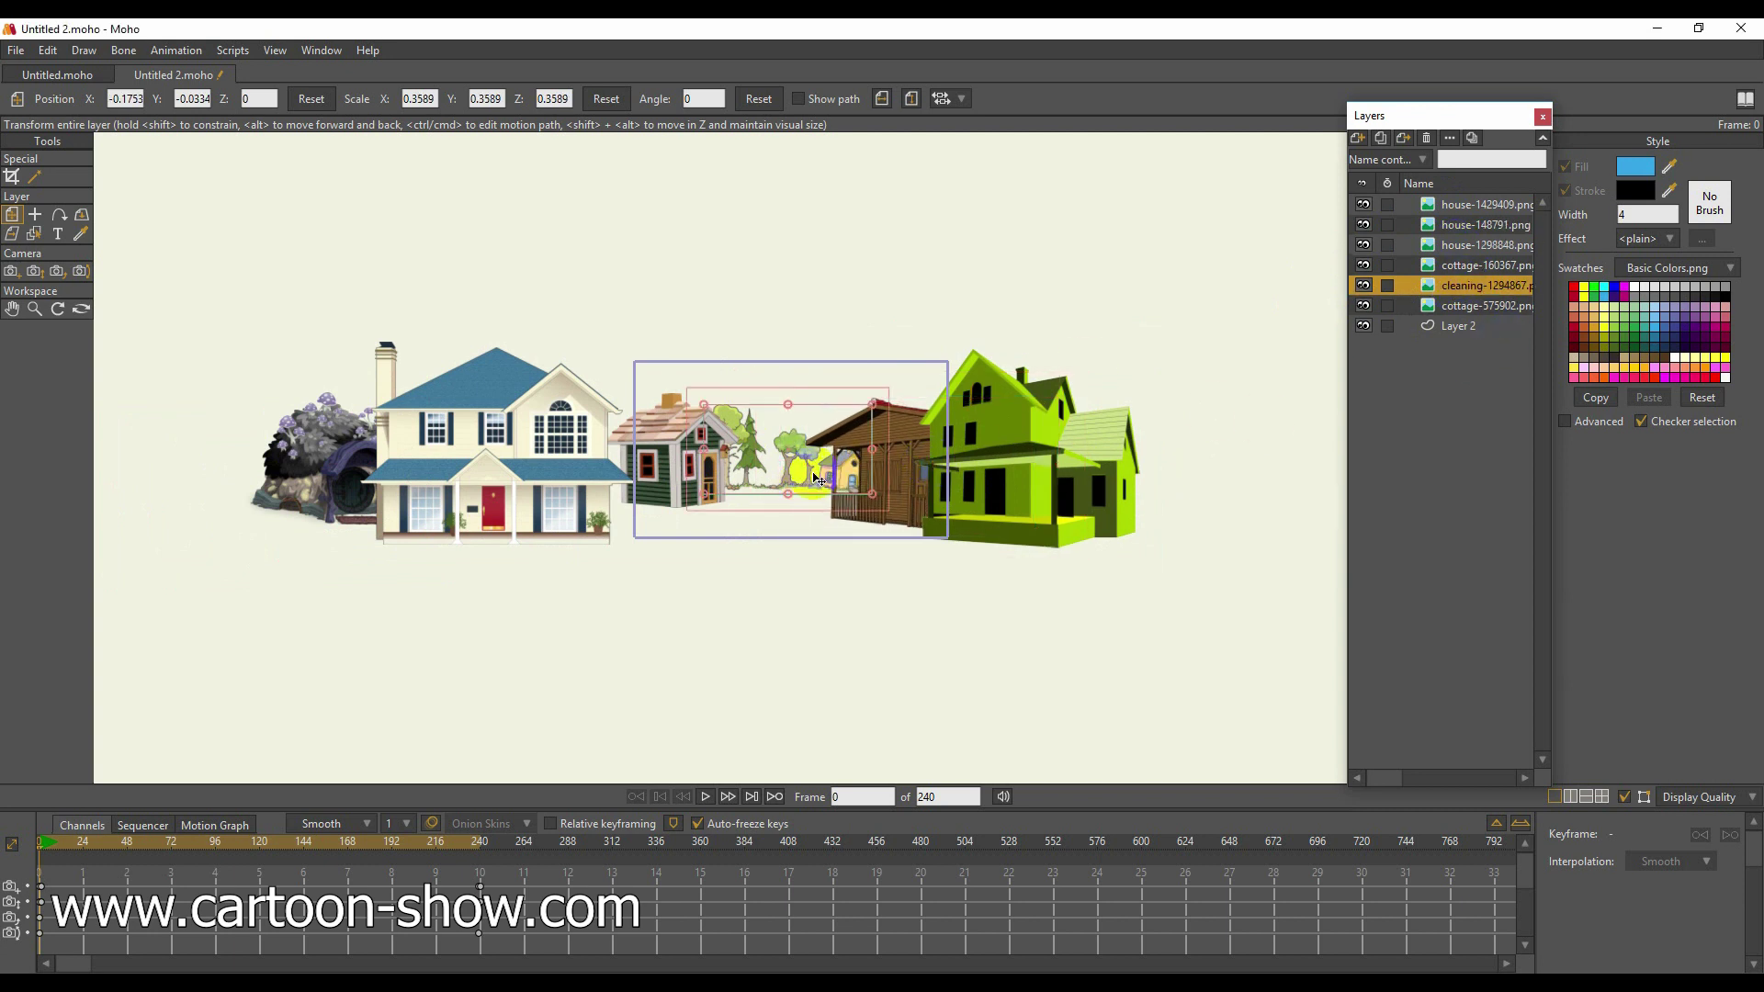
left_click_drag(817, 479, 799, 482)
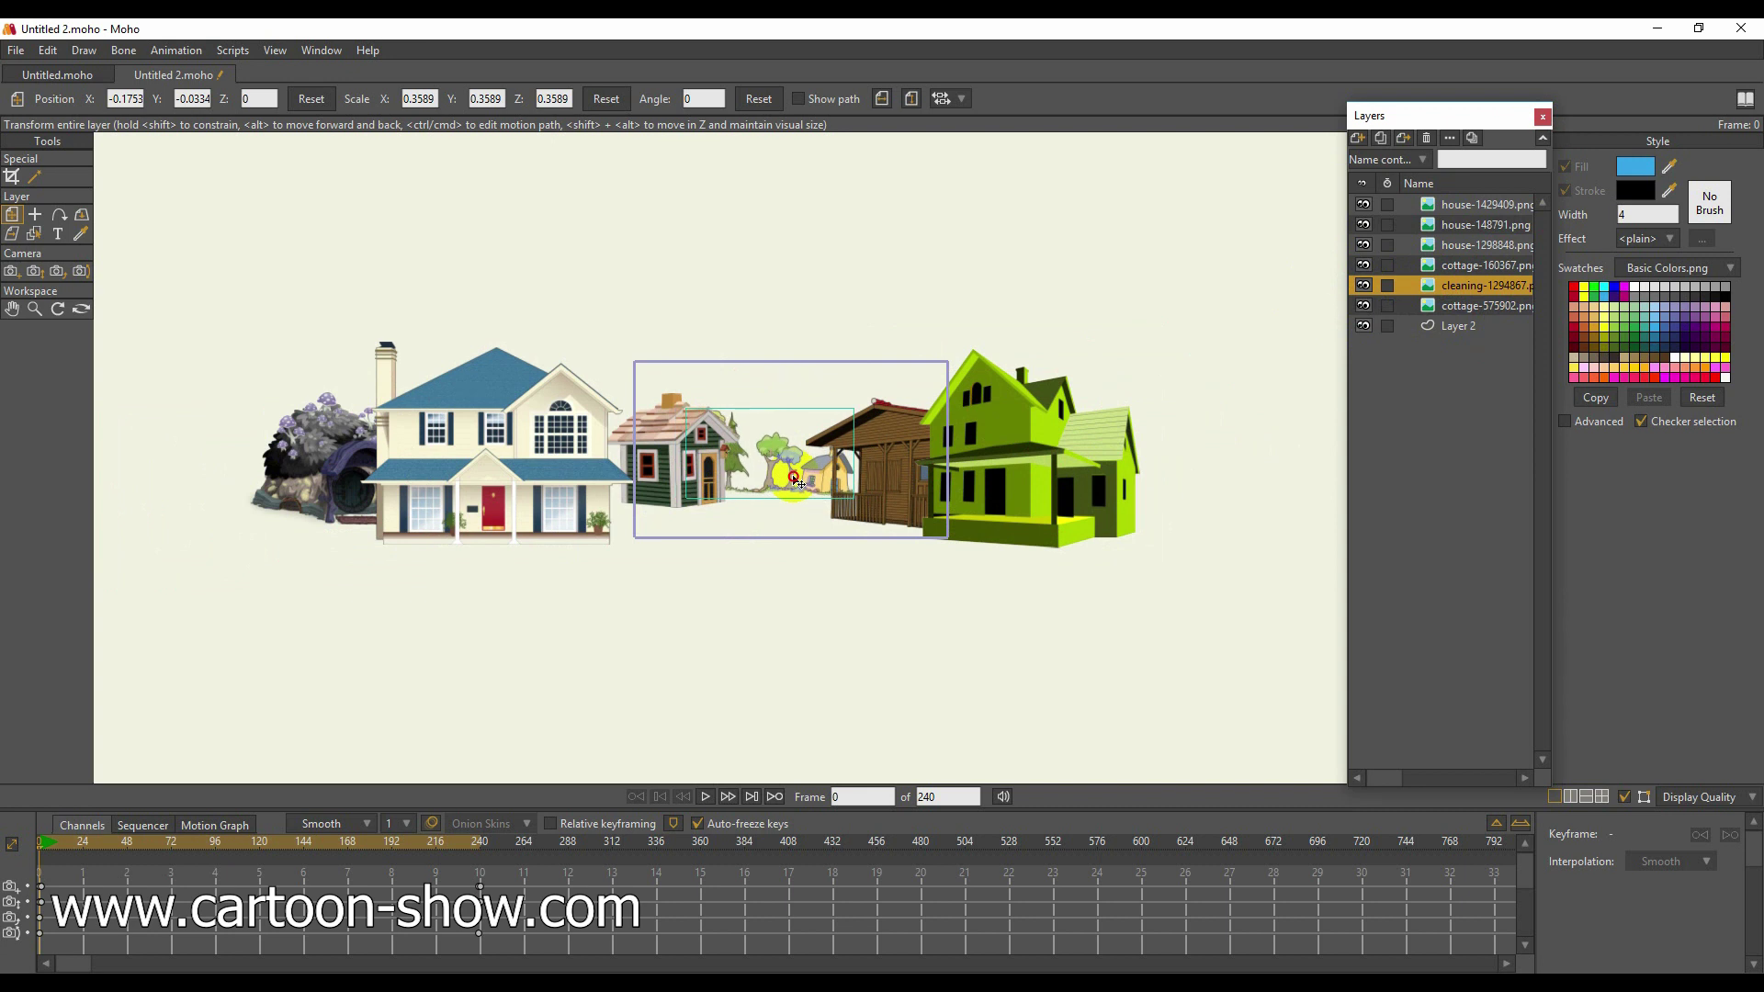
Shift the mushroom-covered cottage-575902.png away from the blue-roofed house, to about X -5.64, Y -0.27.
left_click(1470, 306)
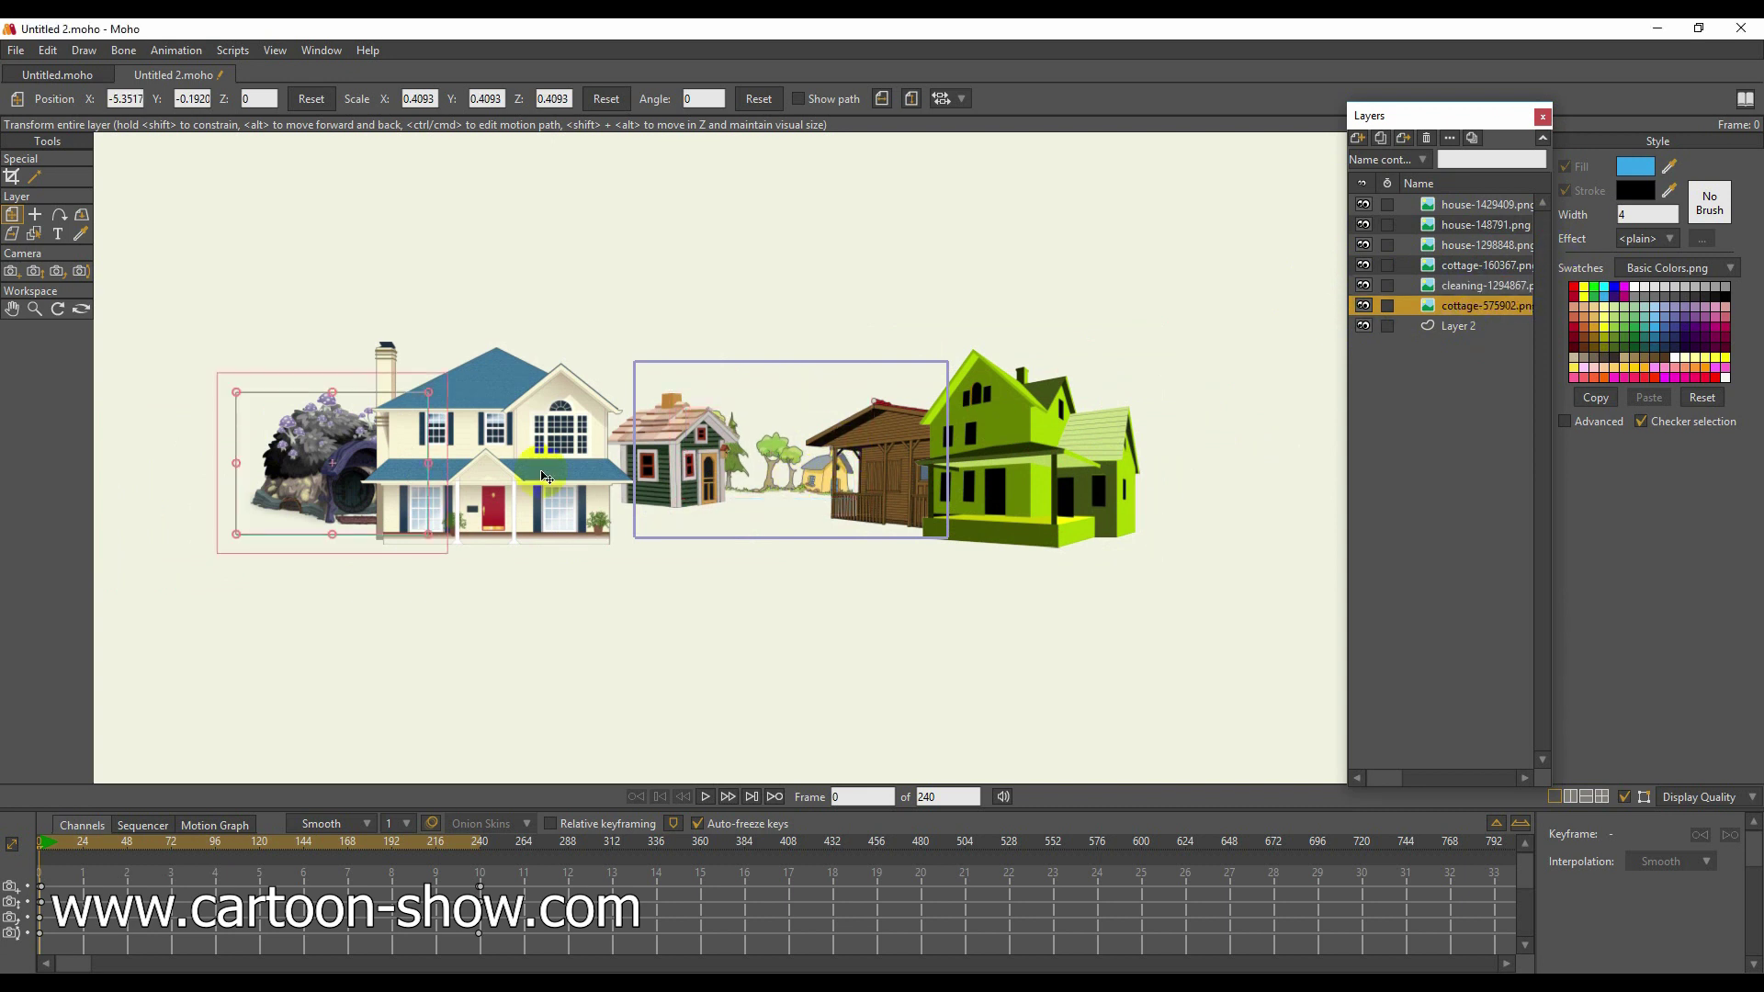
left_click_drag(363, 478, 337, 485)
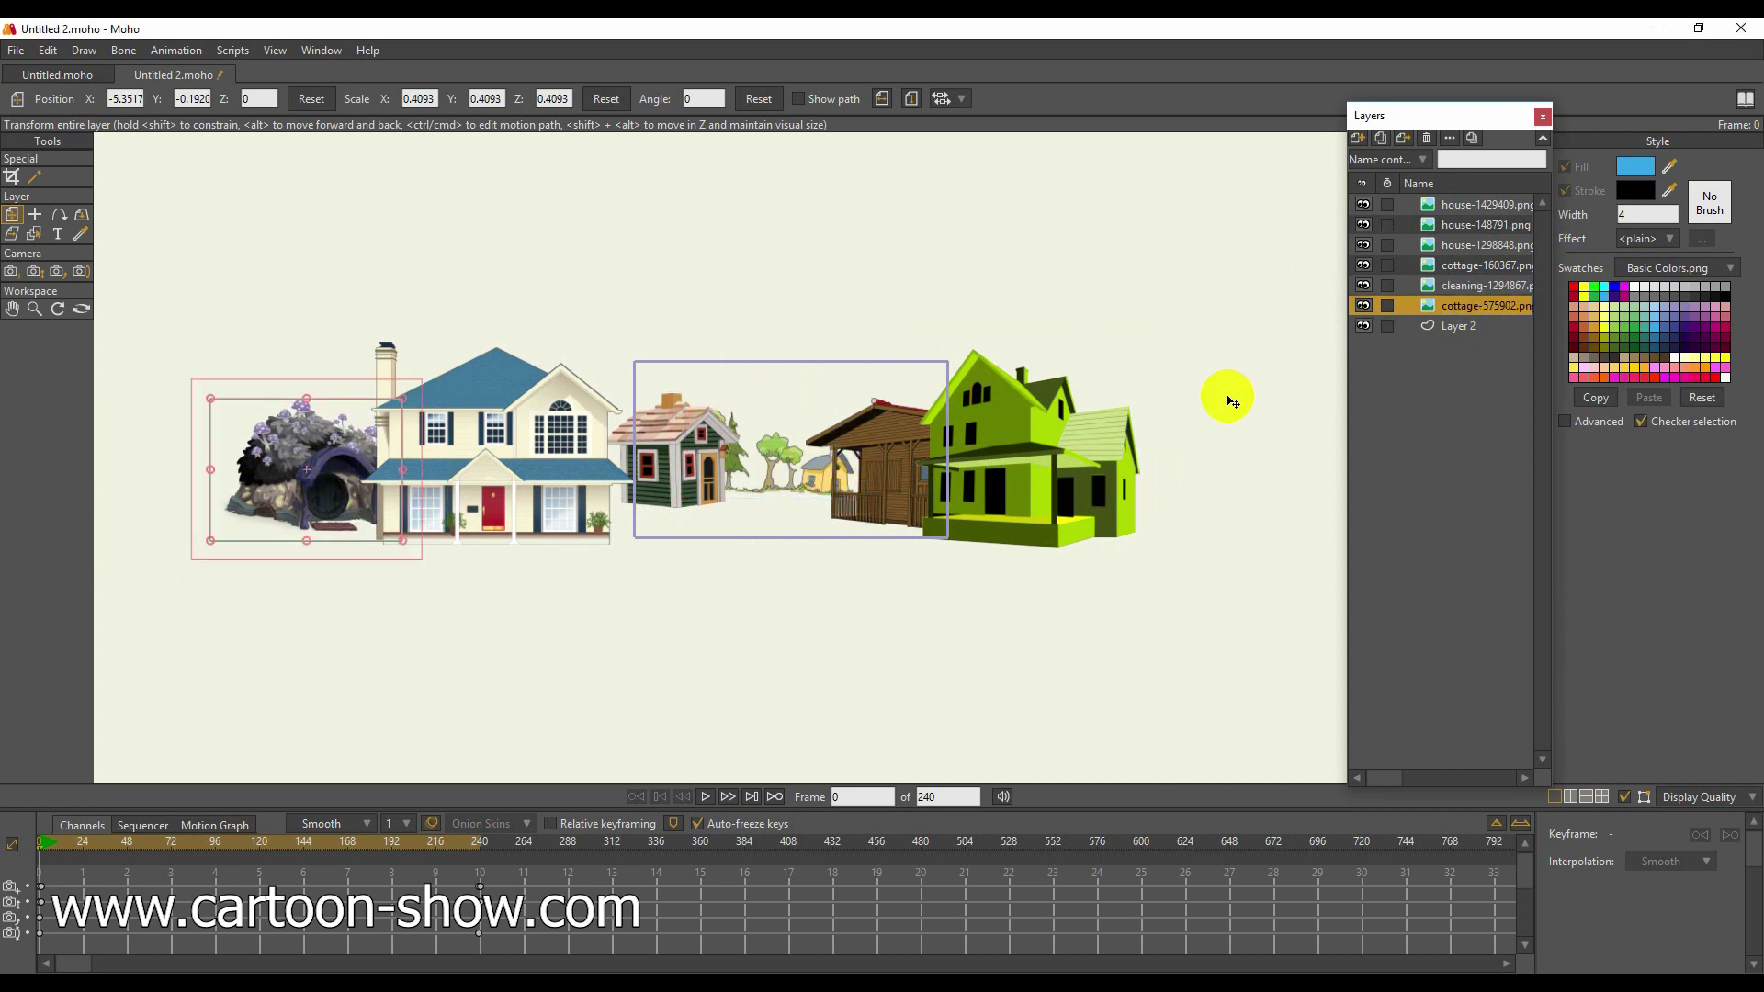
left_click(1429, 313)
Shift the small green cottage-160367.png closer to the blue-roofed house, to about X -1.81, Y -0.06.
left_click(1451, 206)
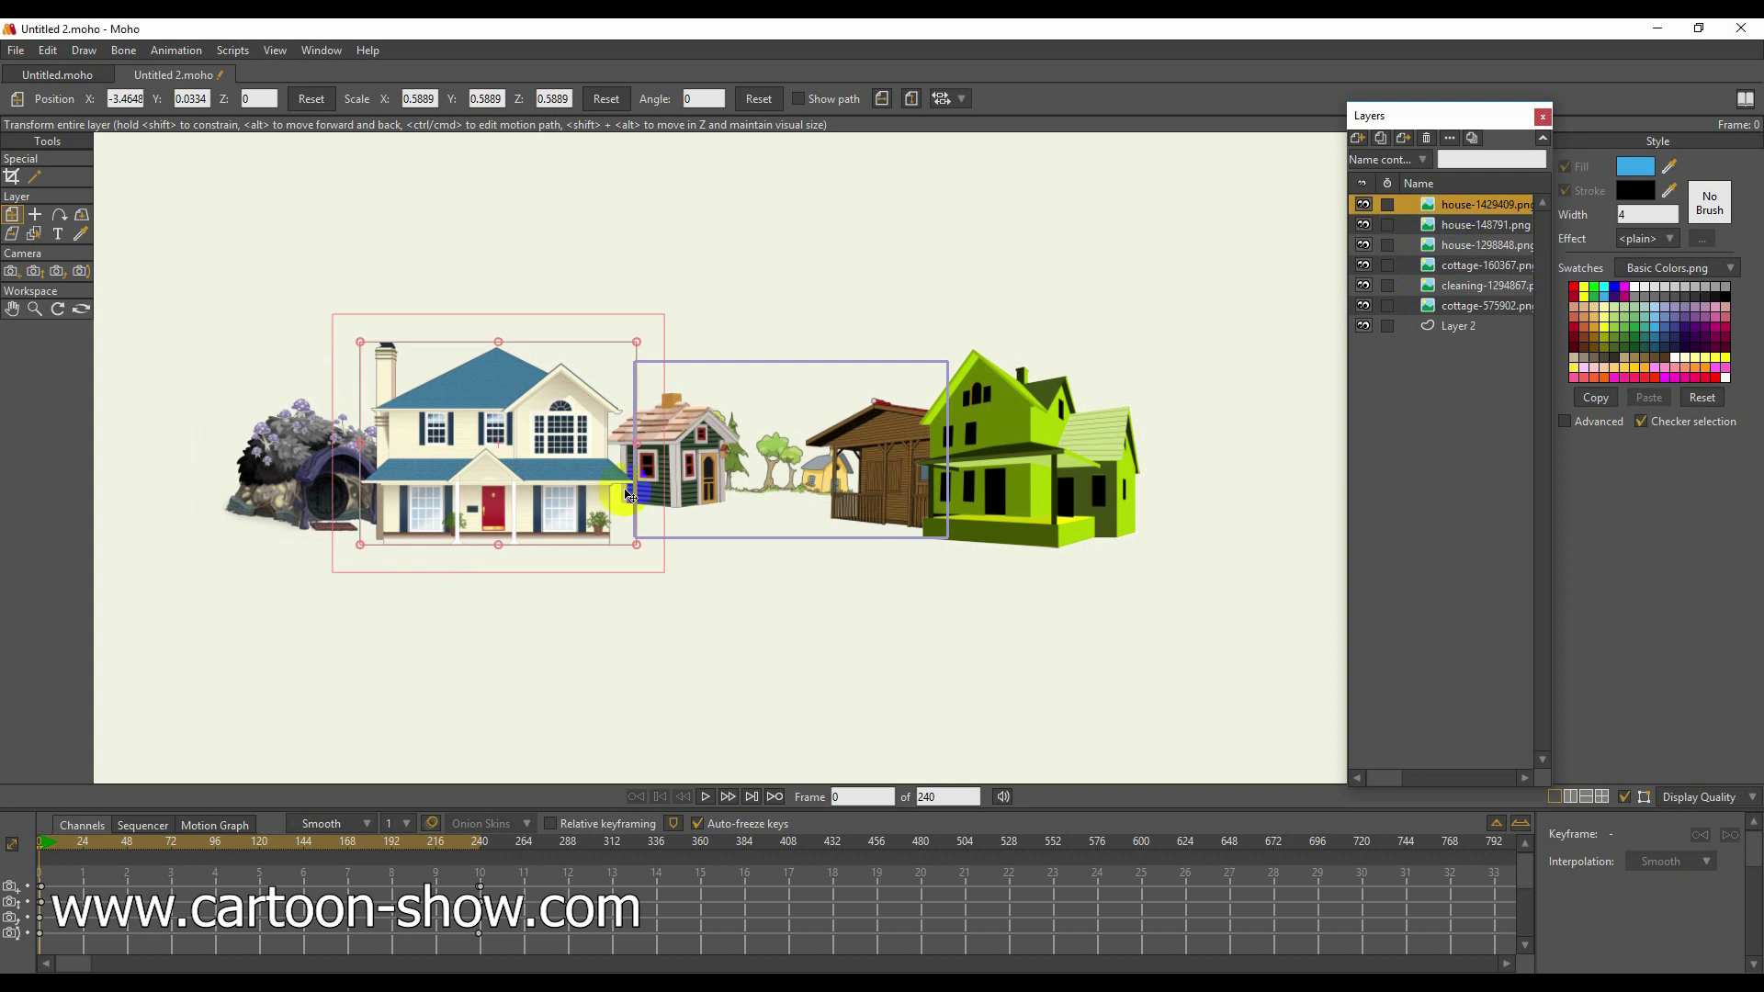
left_click(36, 230)
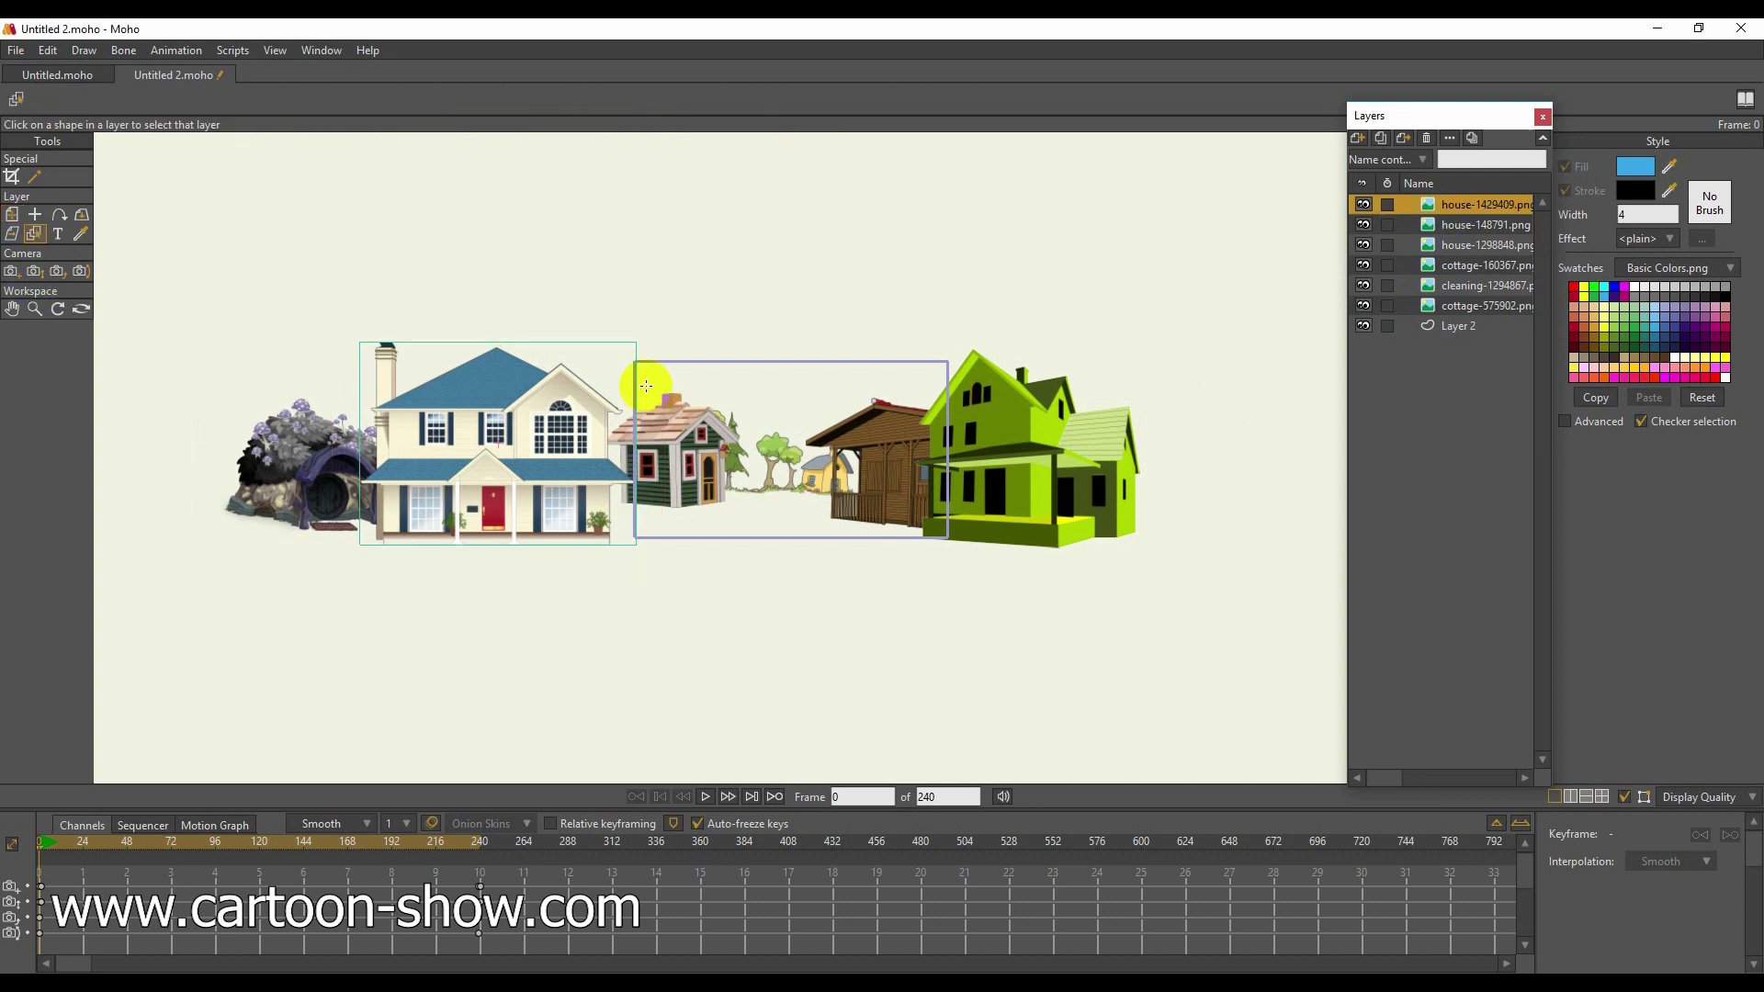
left_click(675, 456)
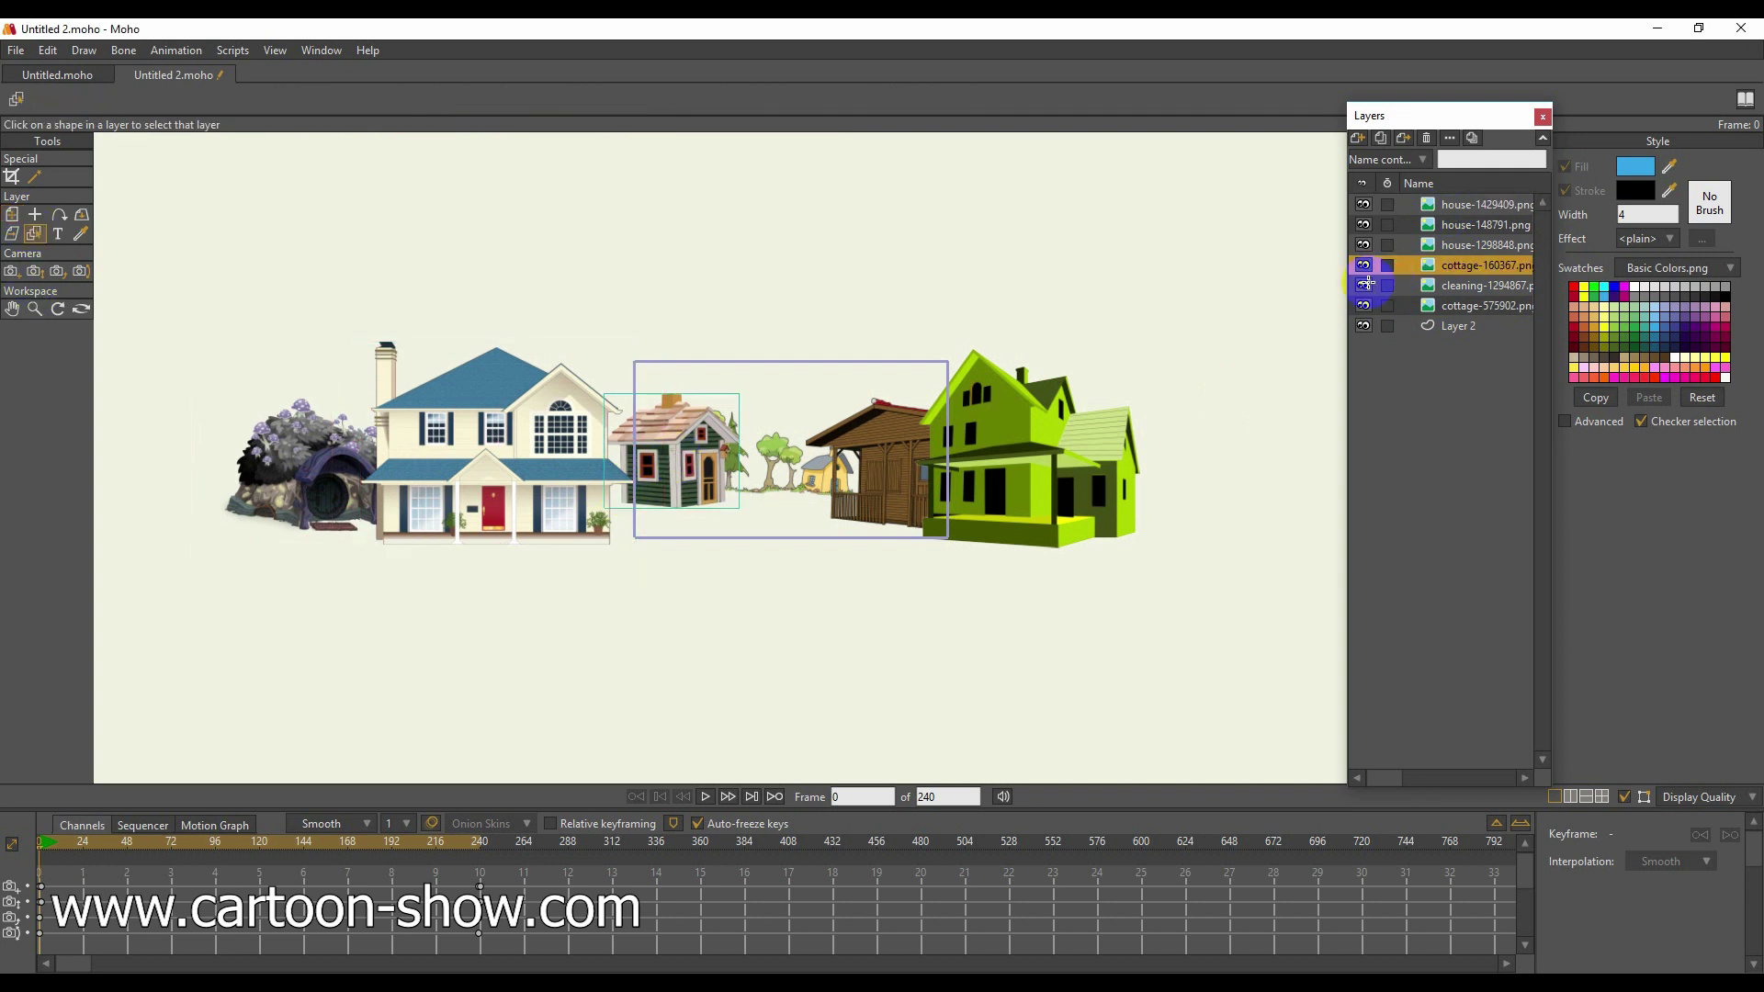
left_click(12, 216)
left_click_drag(629, 462, 728, 492)
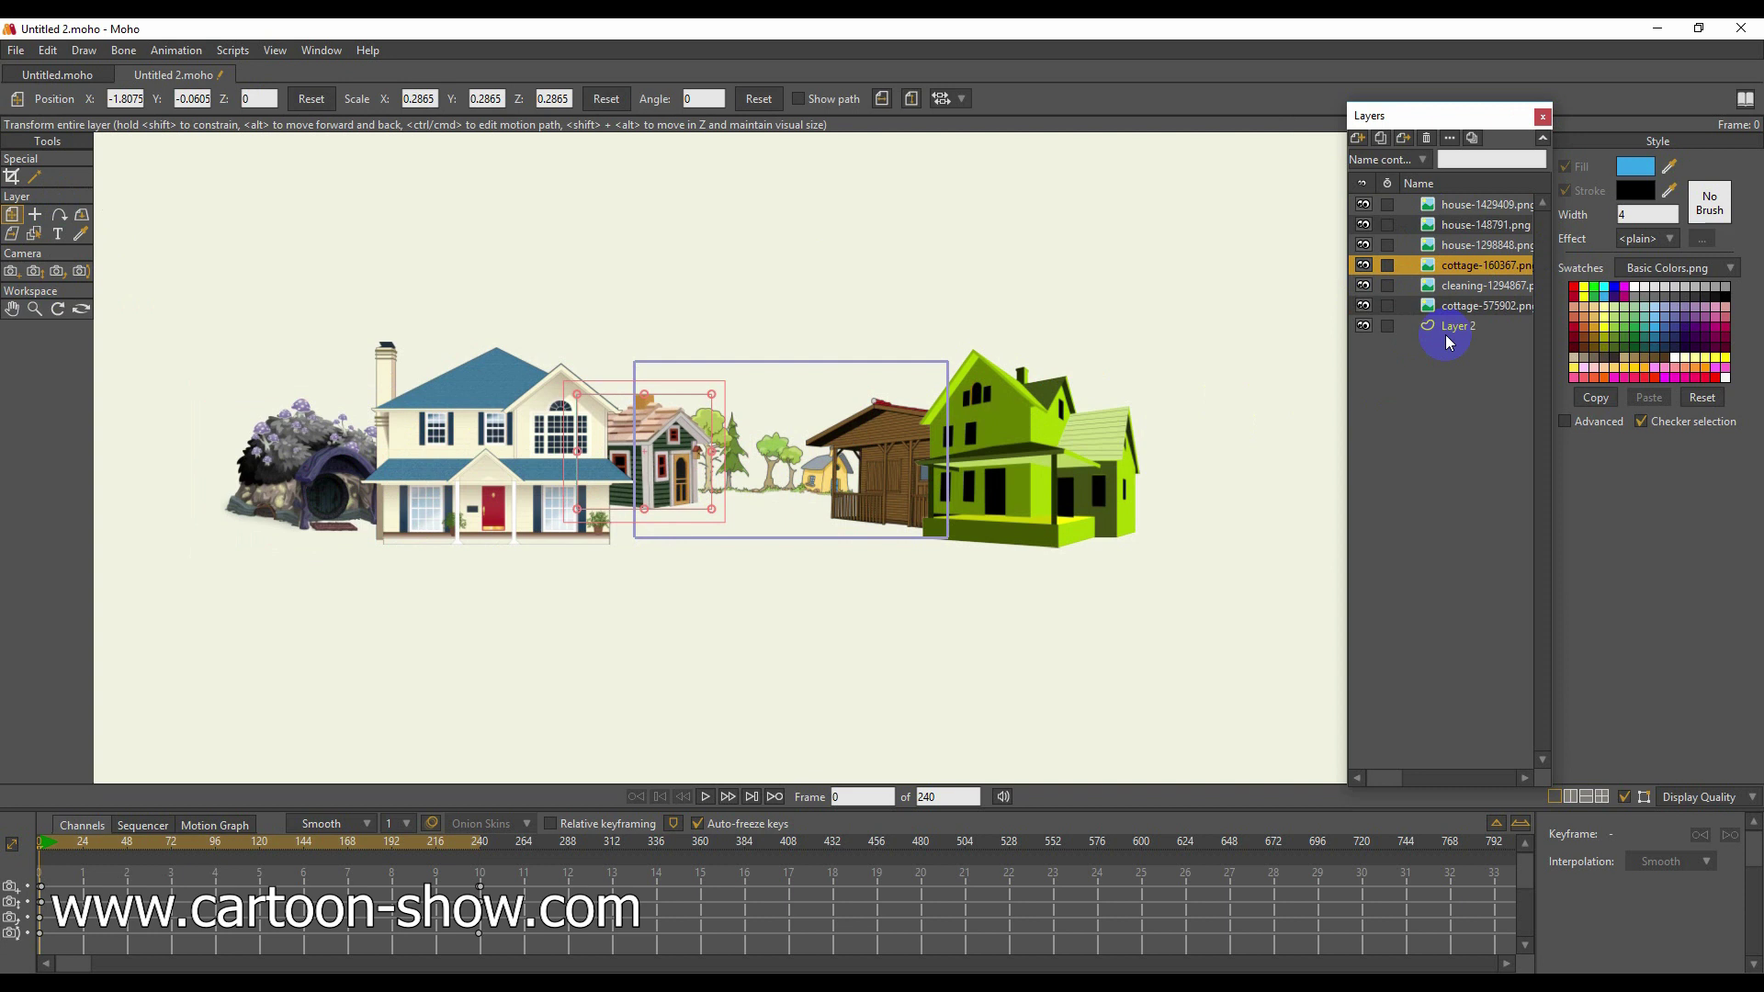
Group the six image layers from house-1429409.png to cottage-575902.png and collapse the new group.
left_click(1445, 207)
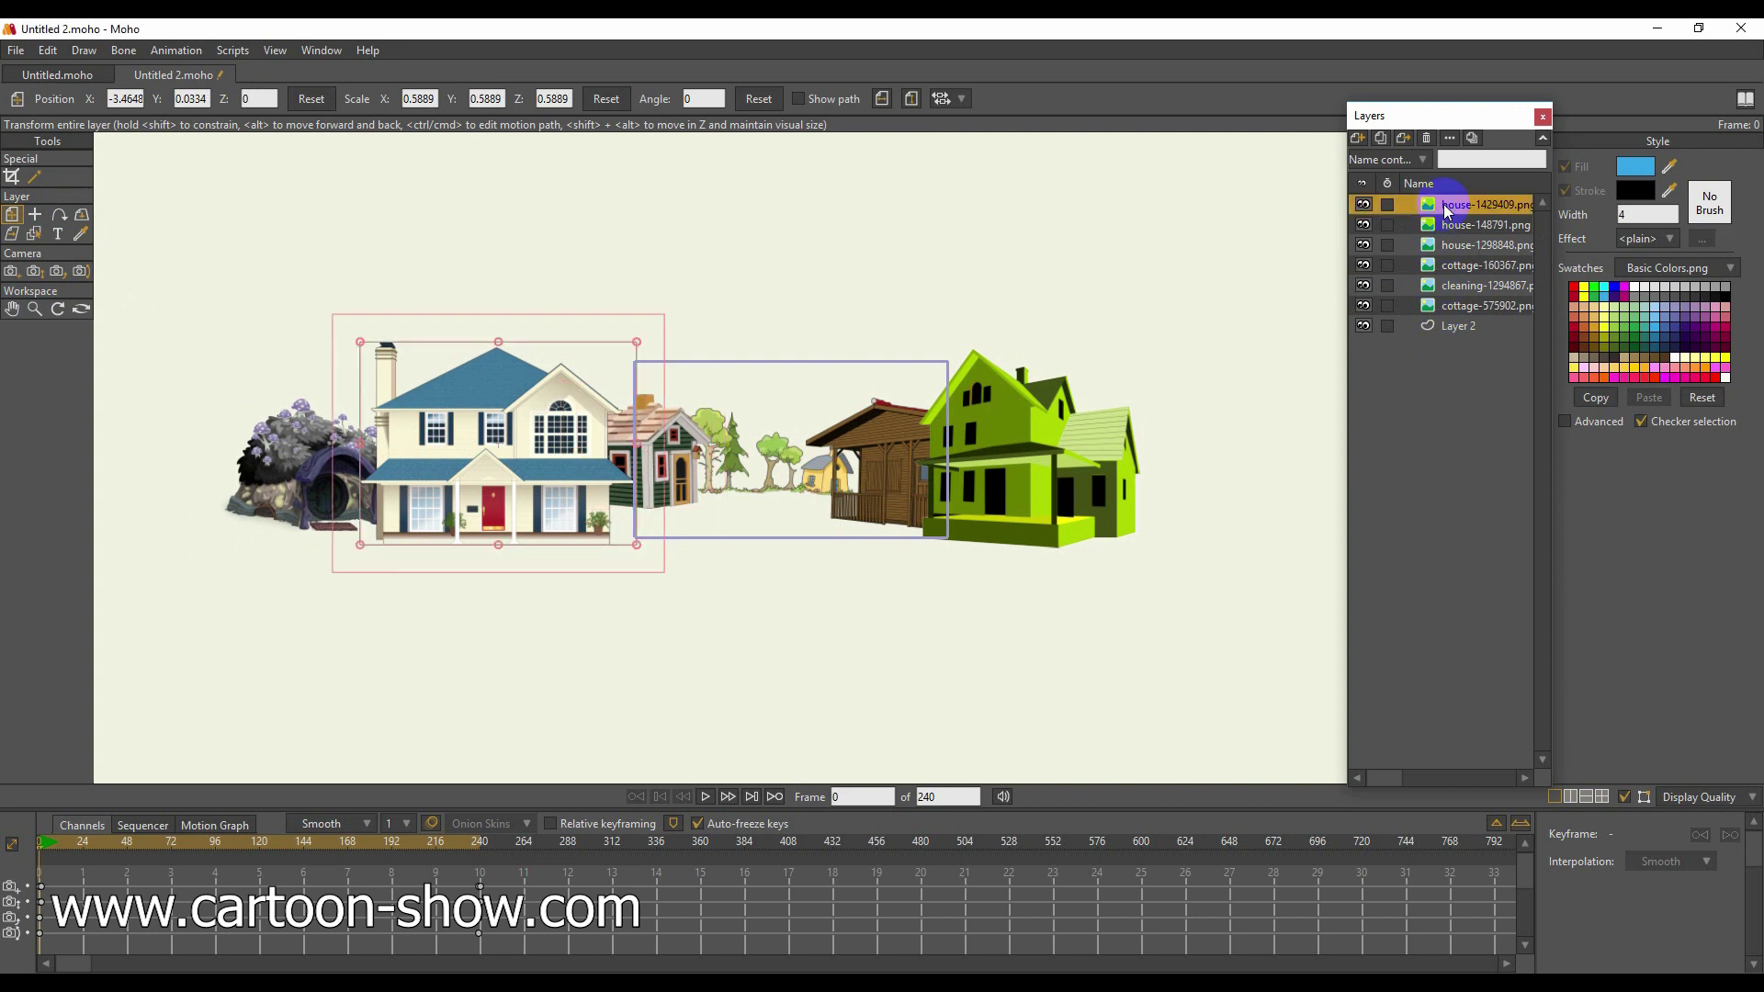
left_click(1459, 306, "shift")
right_click(1457, 306)
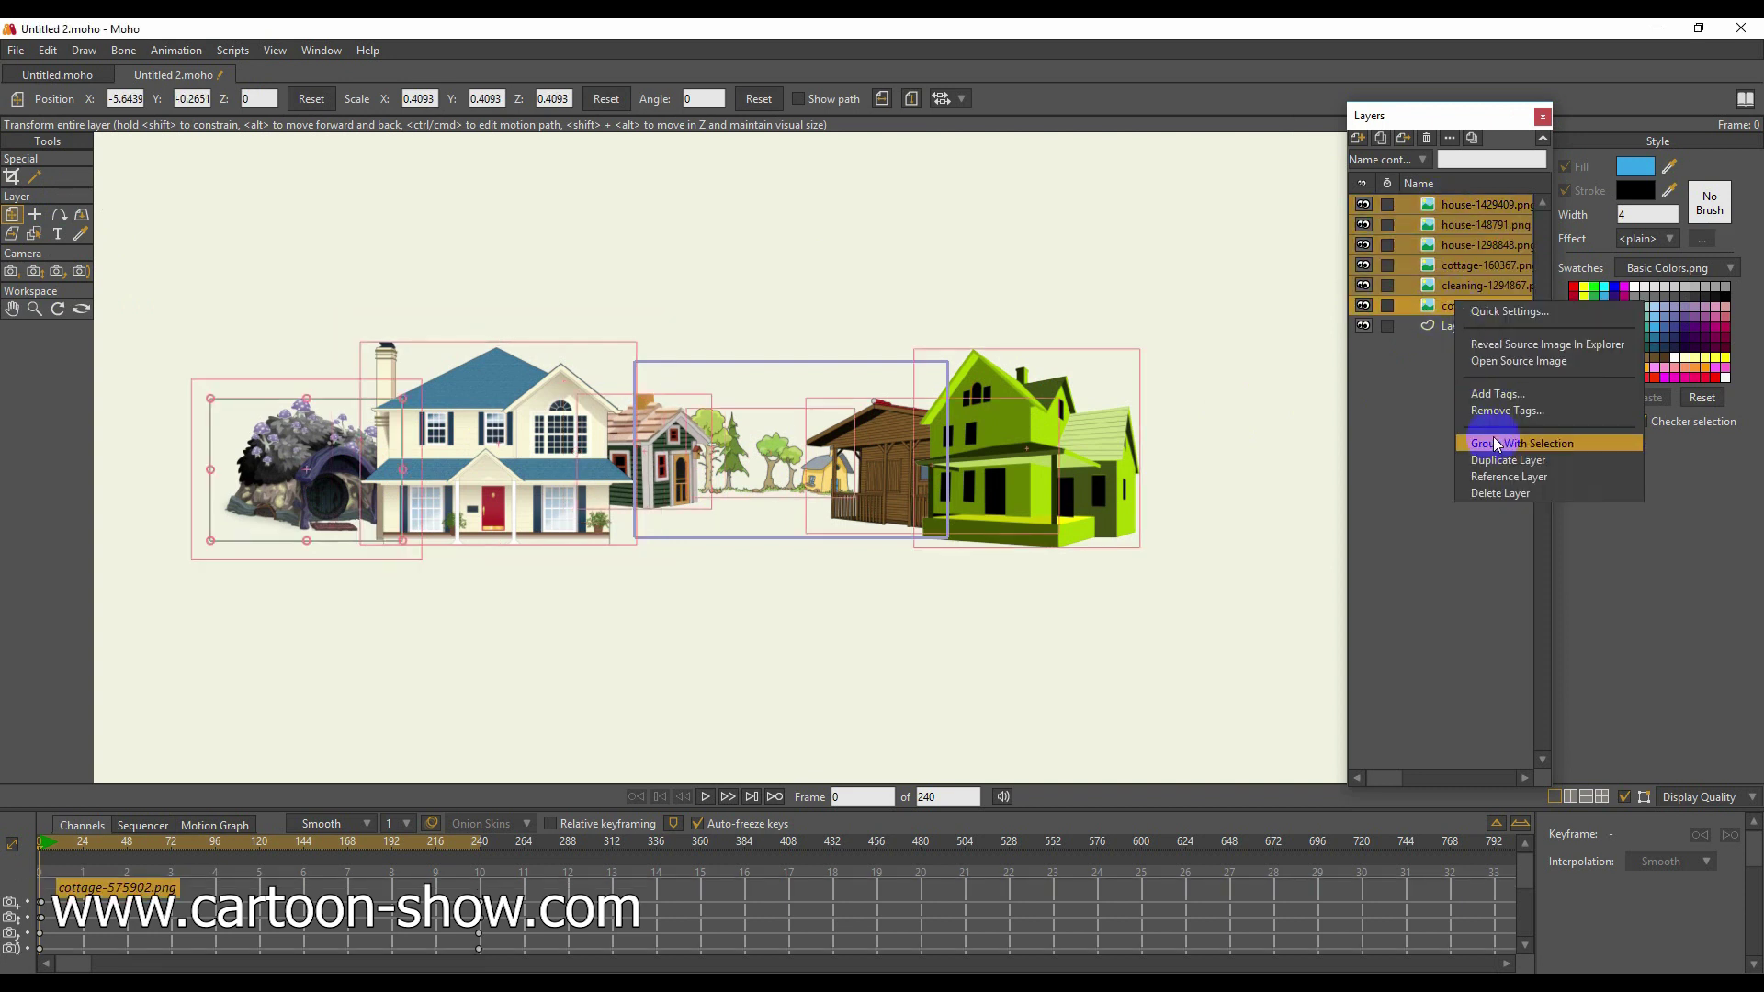
left_click(1493, 445)
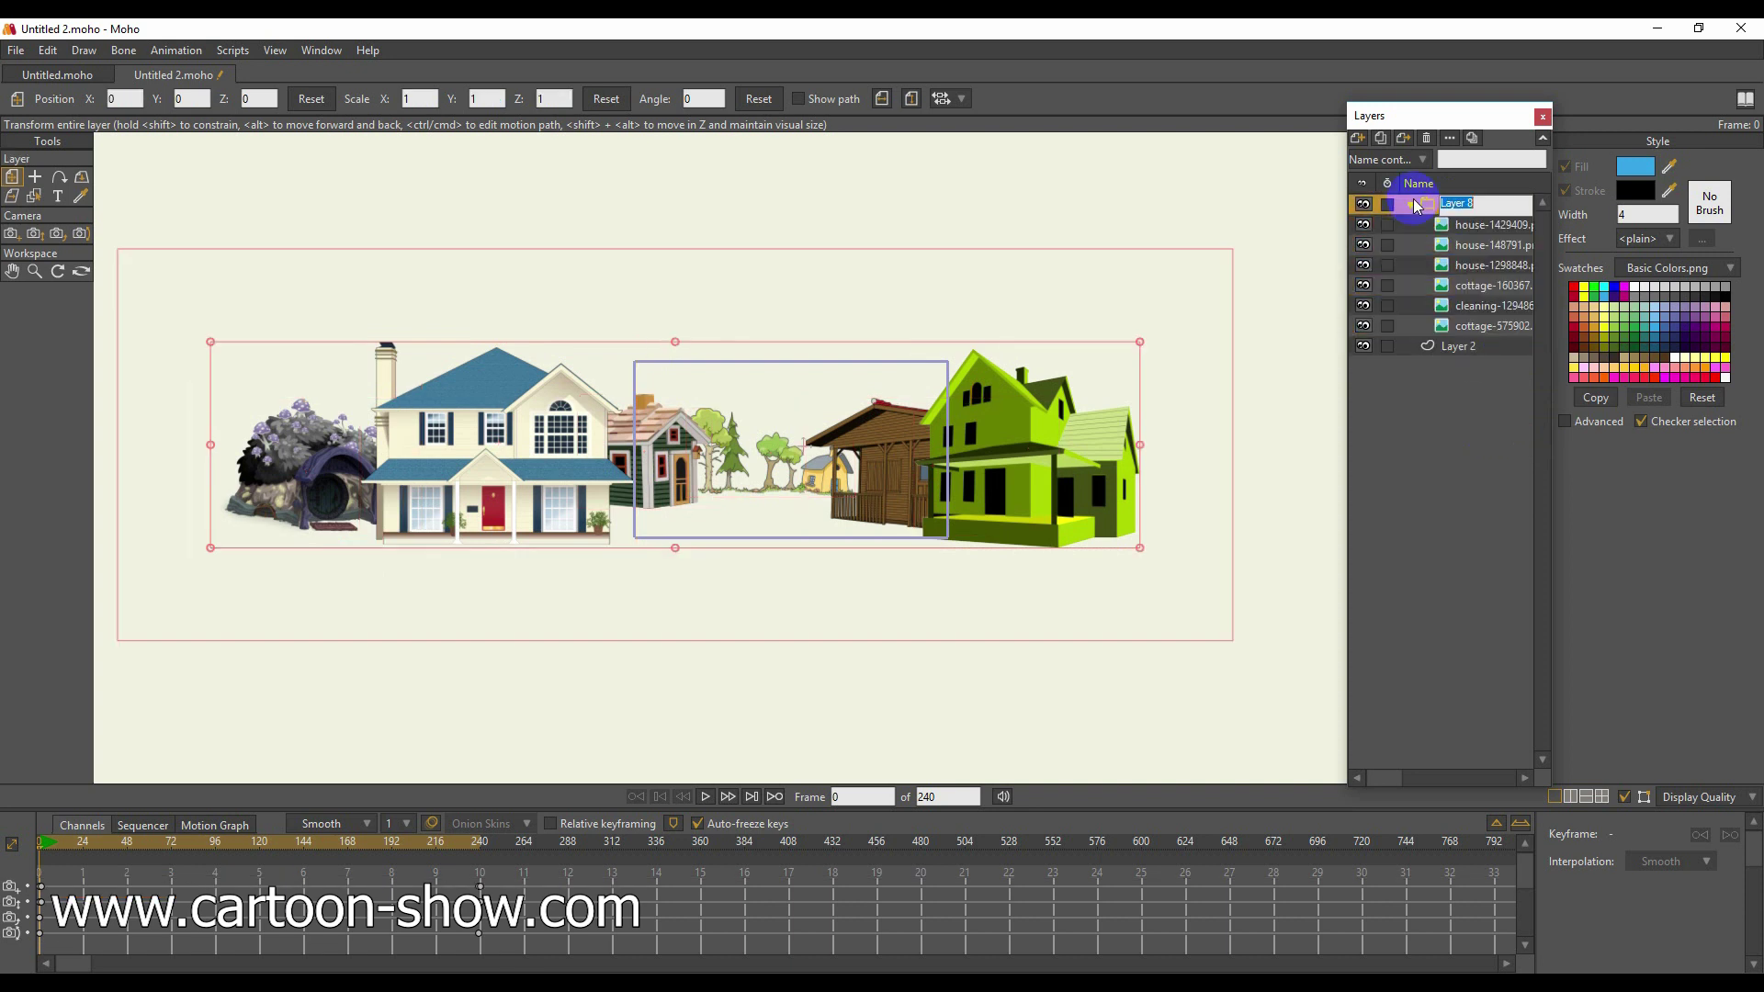
left_click(1413, 205)
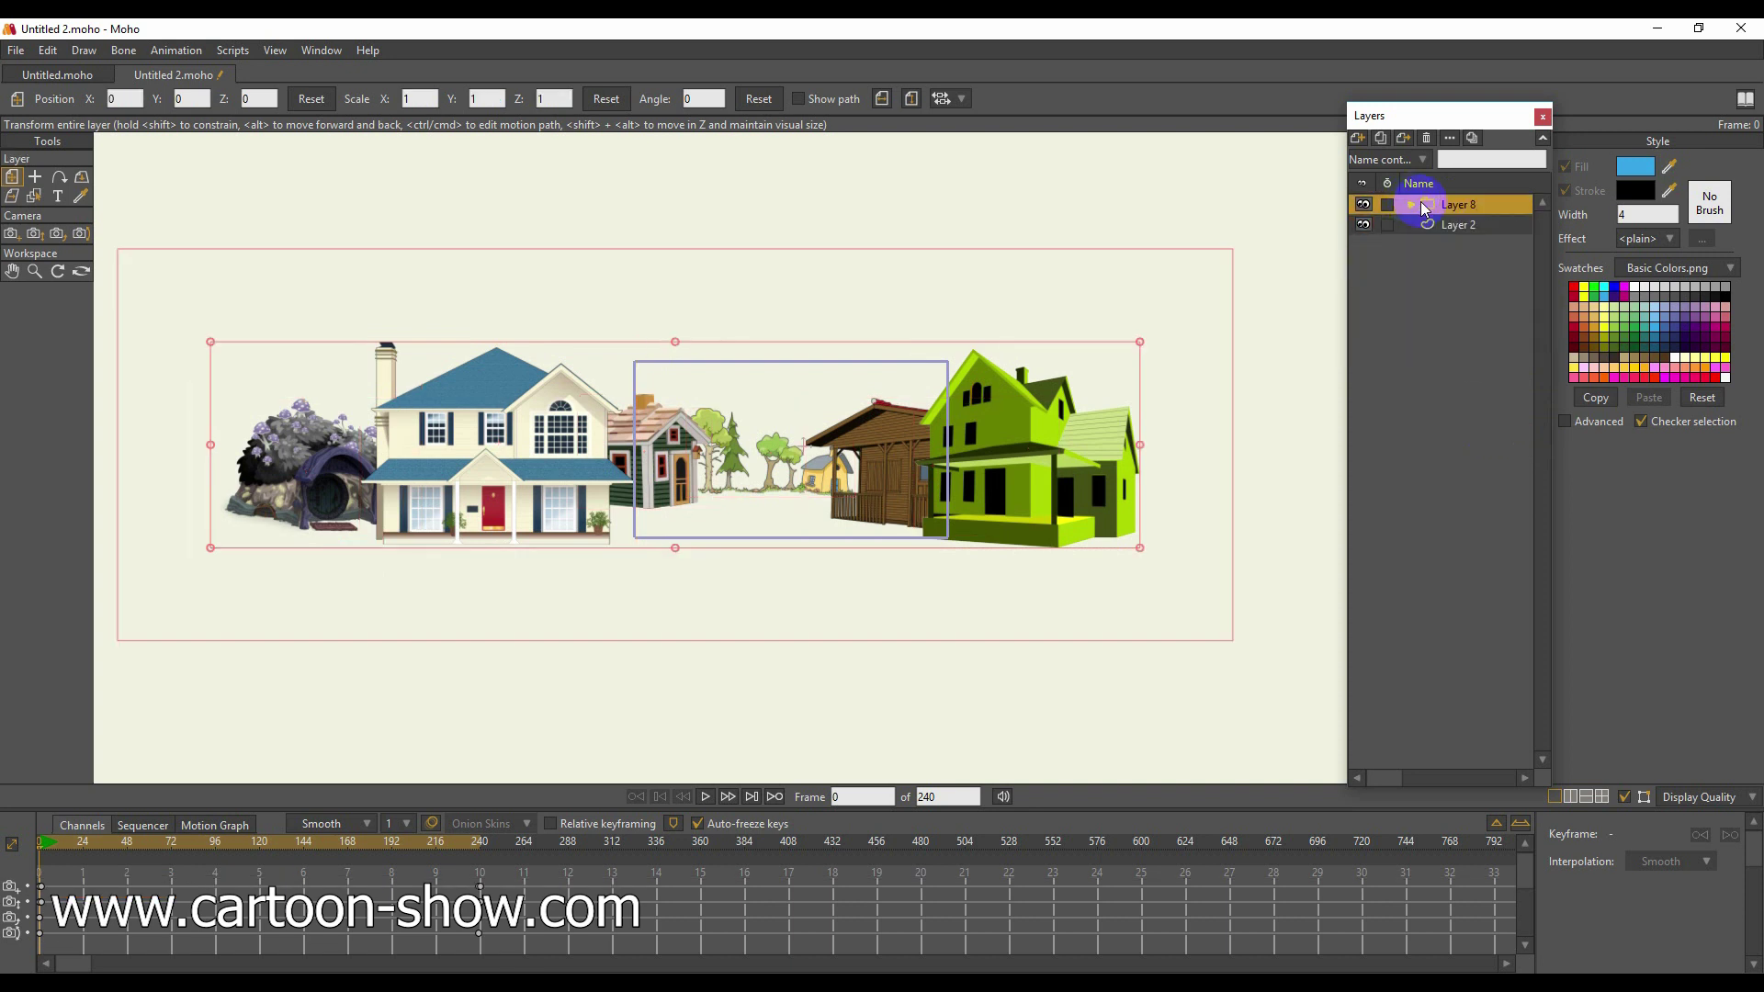
Track the camera sideways past the grouped houses, to about X -1.87, Y -0.03, to examine how the scene shifts.
left_click(10, 234)
left_click_drag(779, 472, 808, 512)
scroll(813, 470, "up", 5)
left_click_drag(315, 539, 905, 524)
left_click_drag(410, 580, 438, 552)
scroll(532, 547, "down", 5)
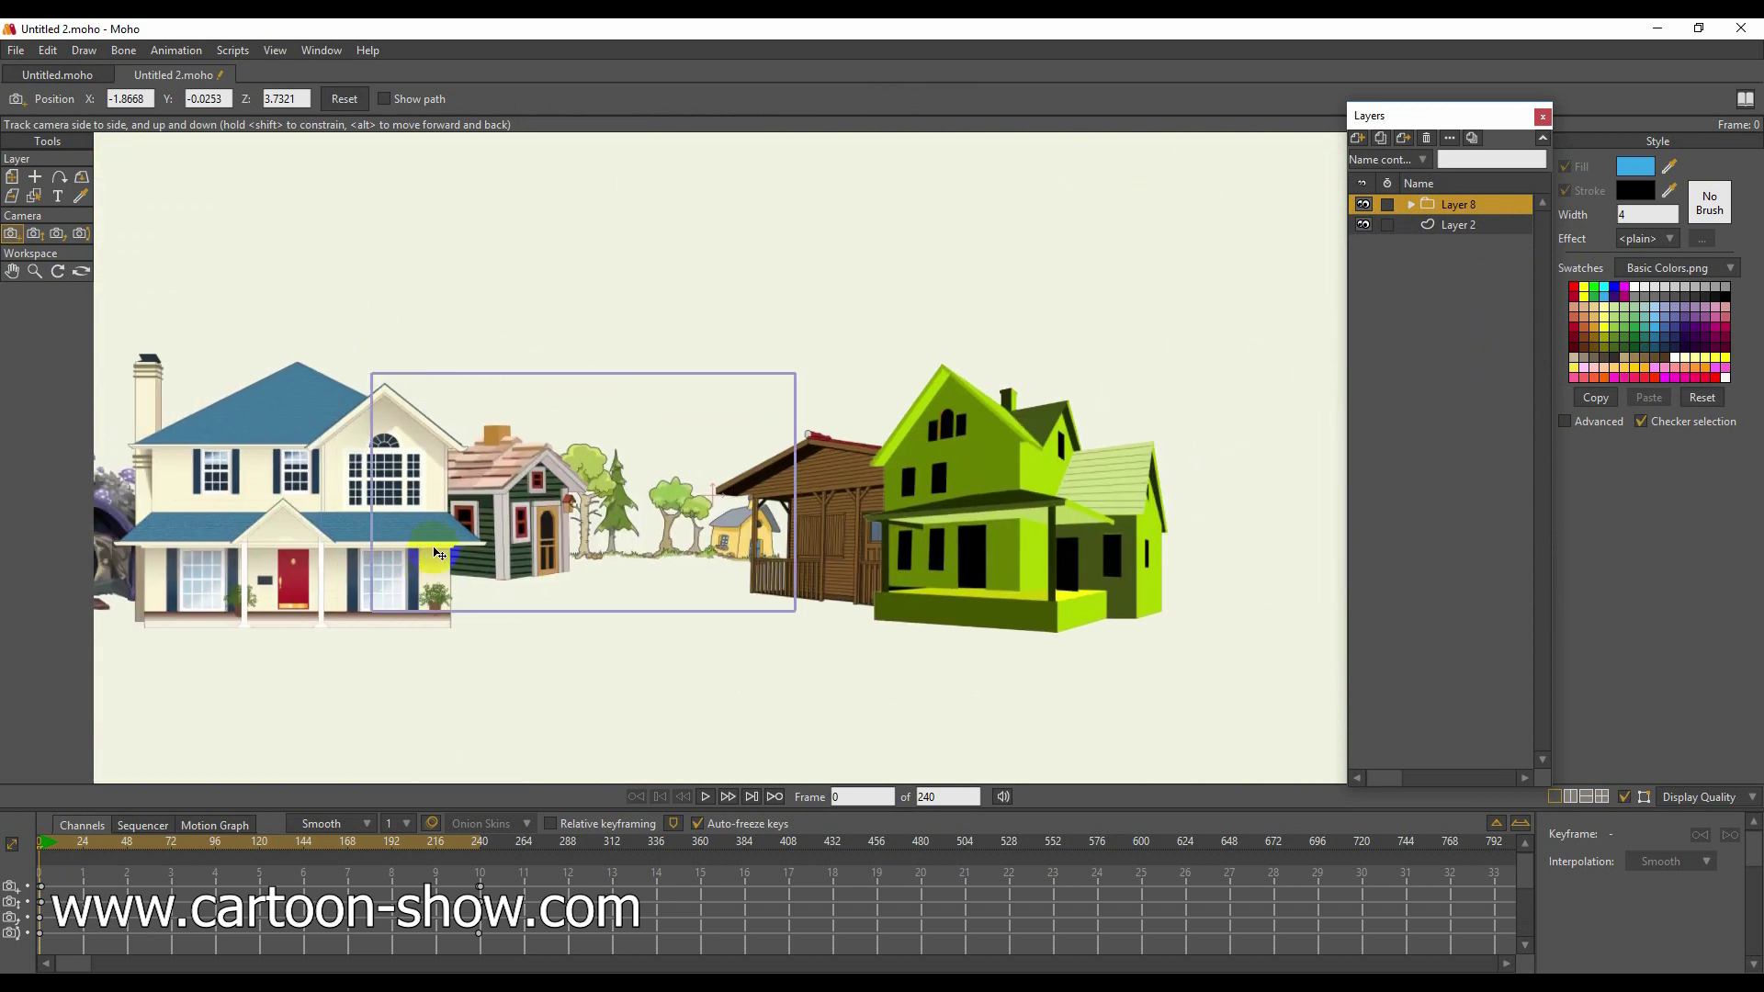
scroll(432, 553, "down", 5)
Move the blue-roofed house-1429409.png forward in depth towards the camera, to about Z 1.98 with Y about 0.21.
left_click(15, 273)
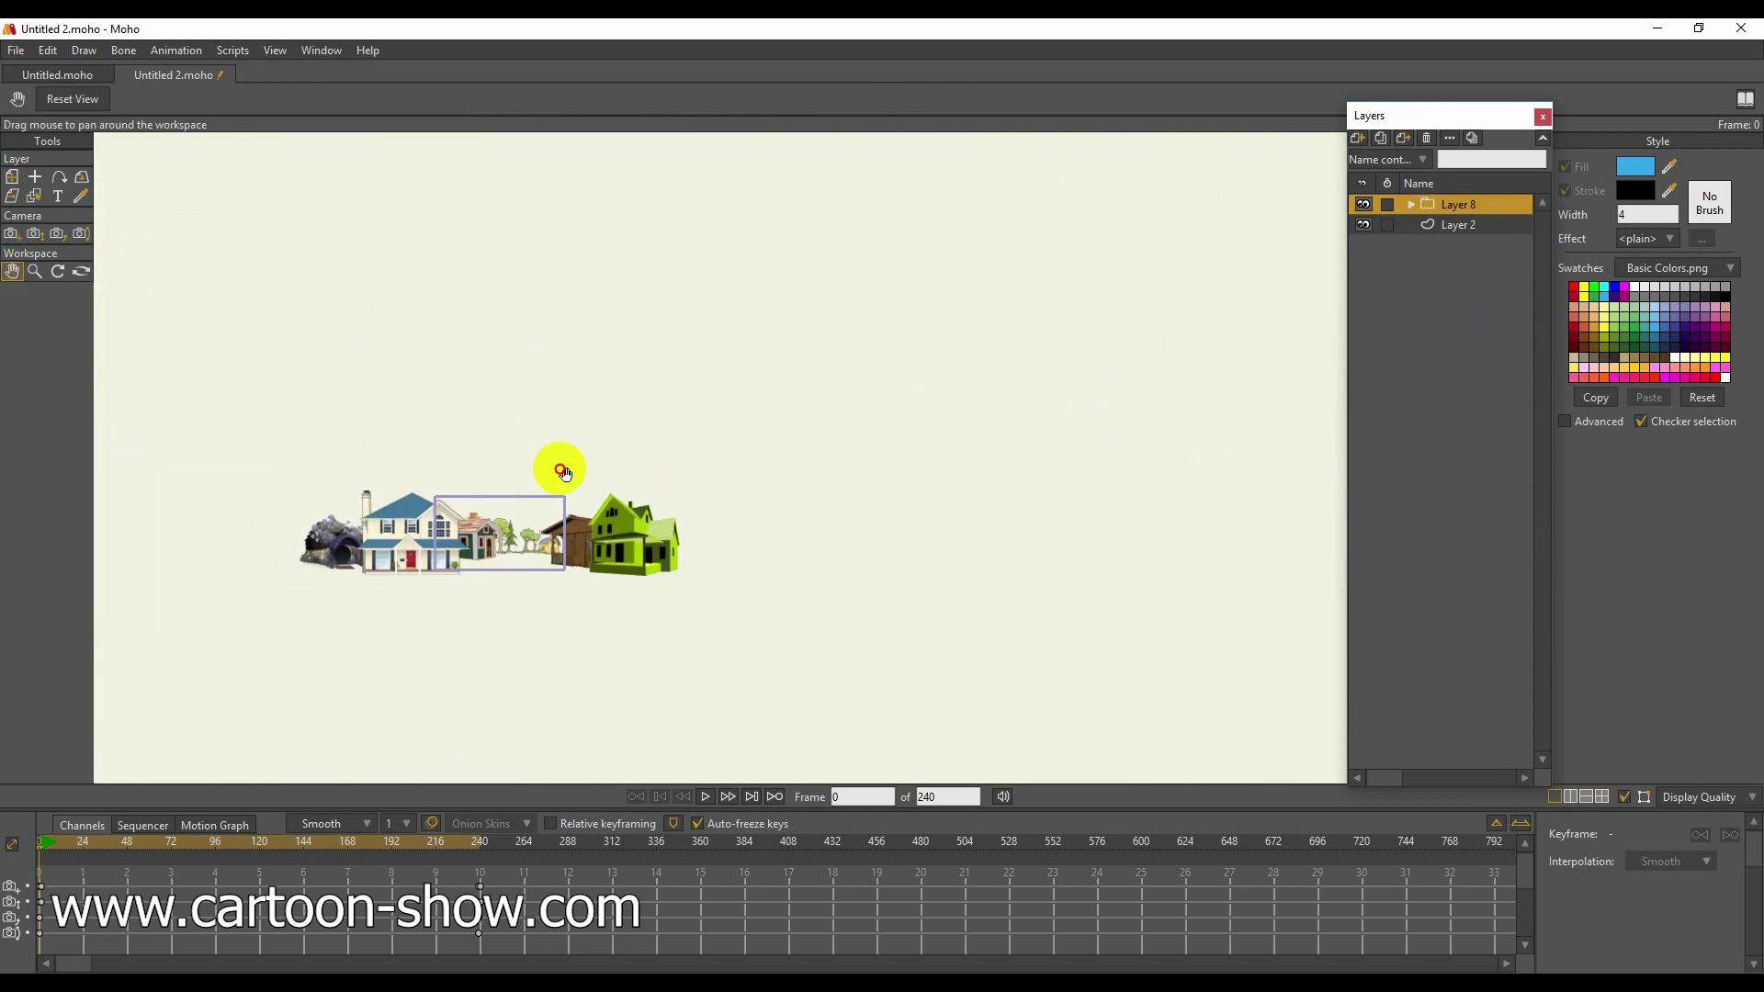
left_click_drag(563, 465, 676, 452)
scroll(712, 422, "up", 5)
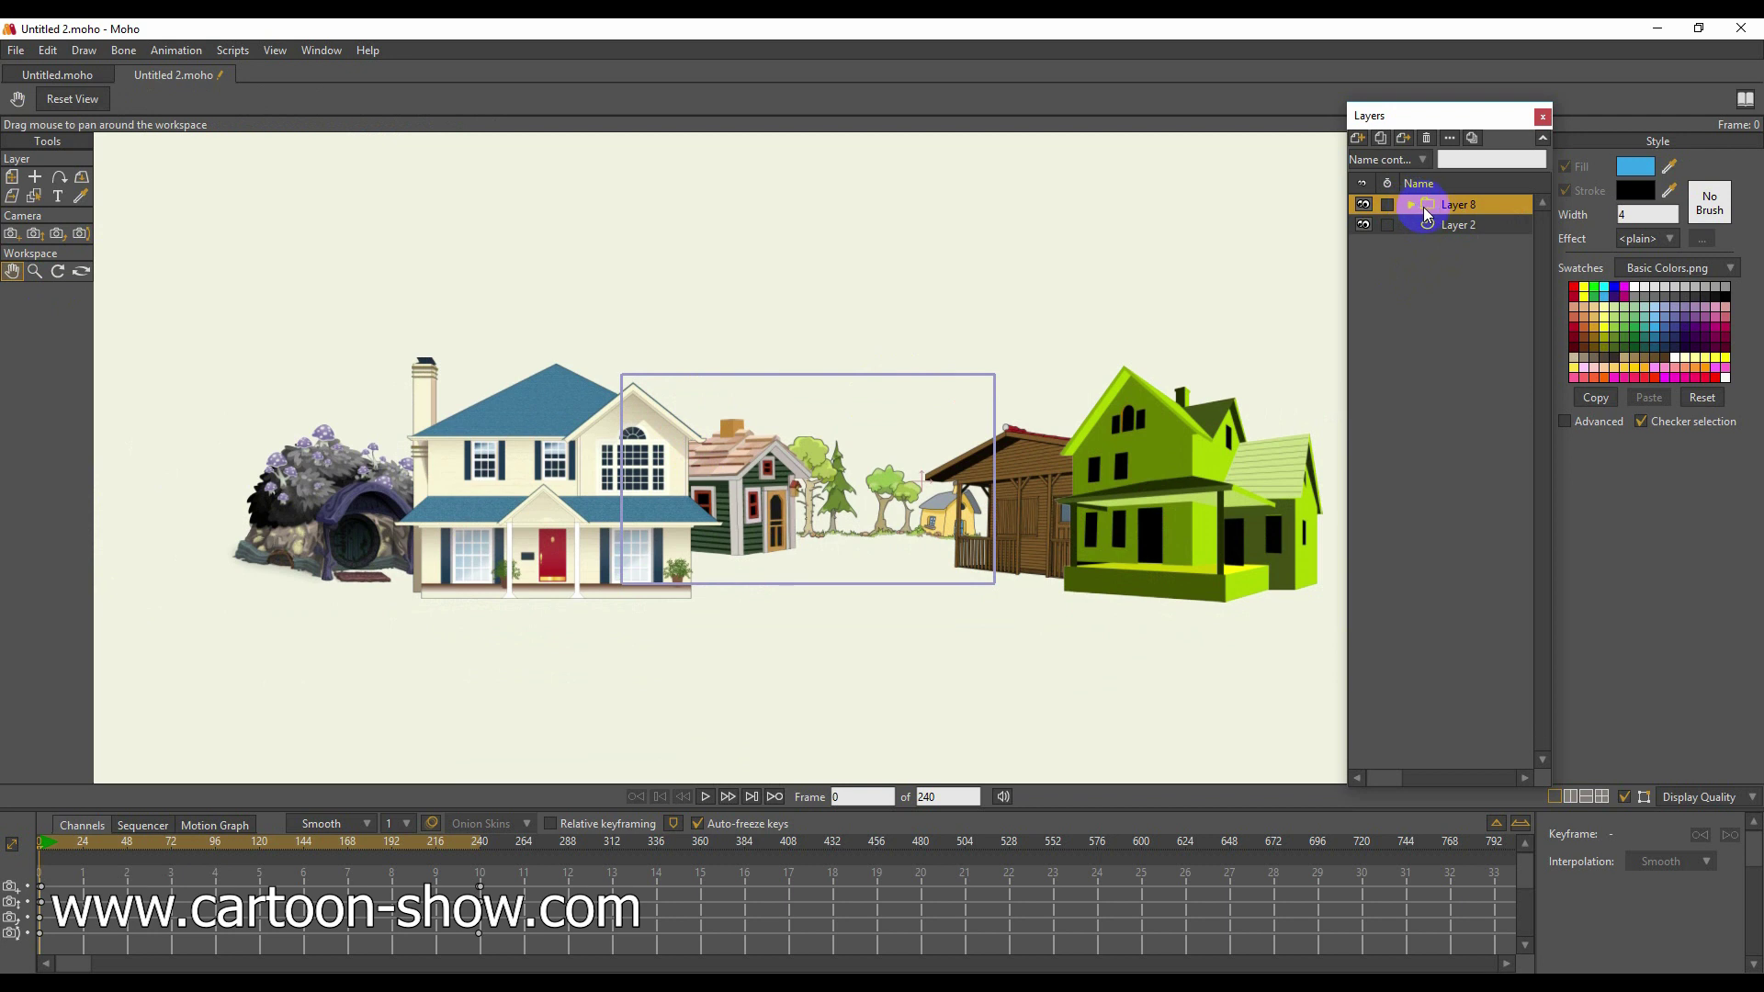
left_click(82, 272)
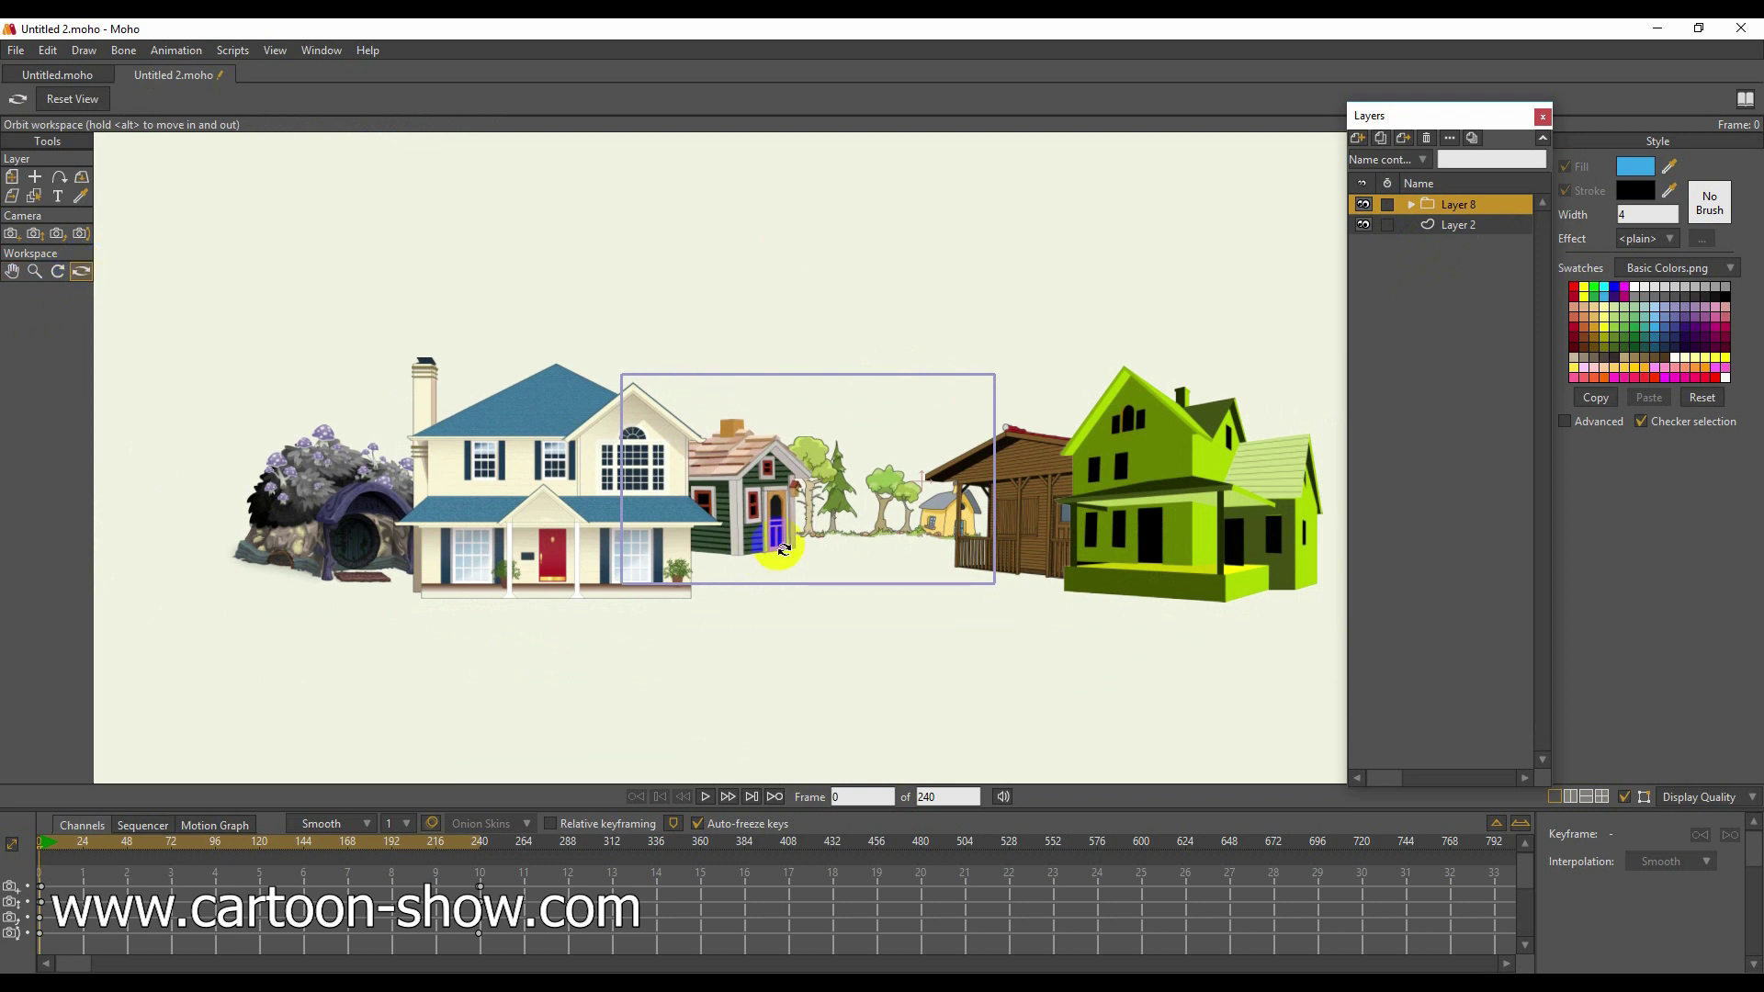
left_click_drag(796, 536, 664, 354)
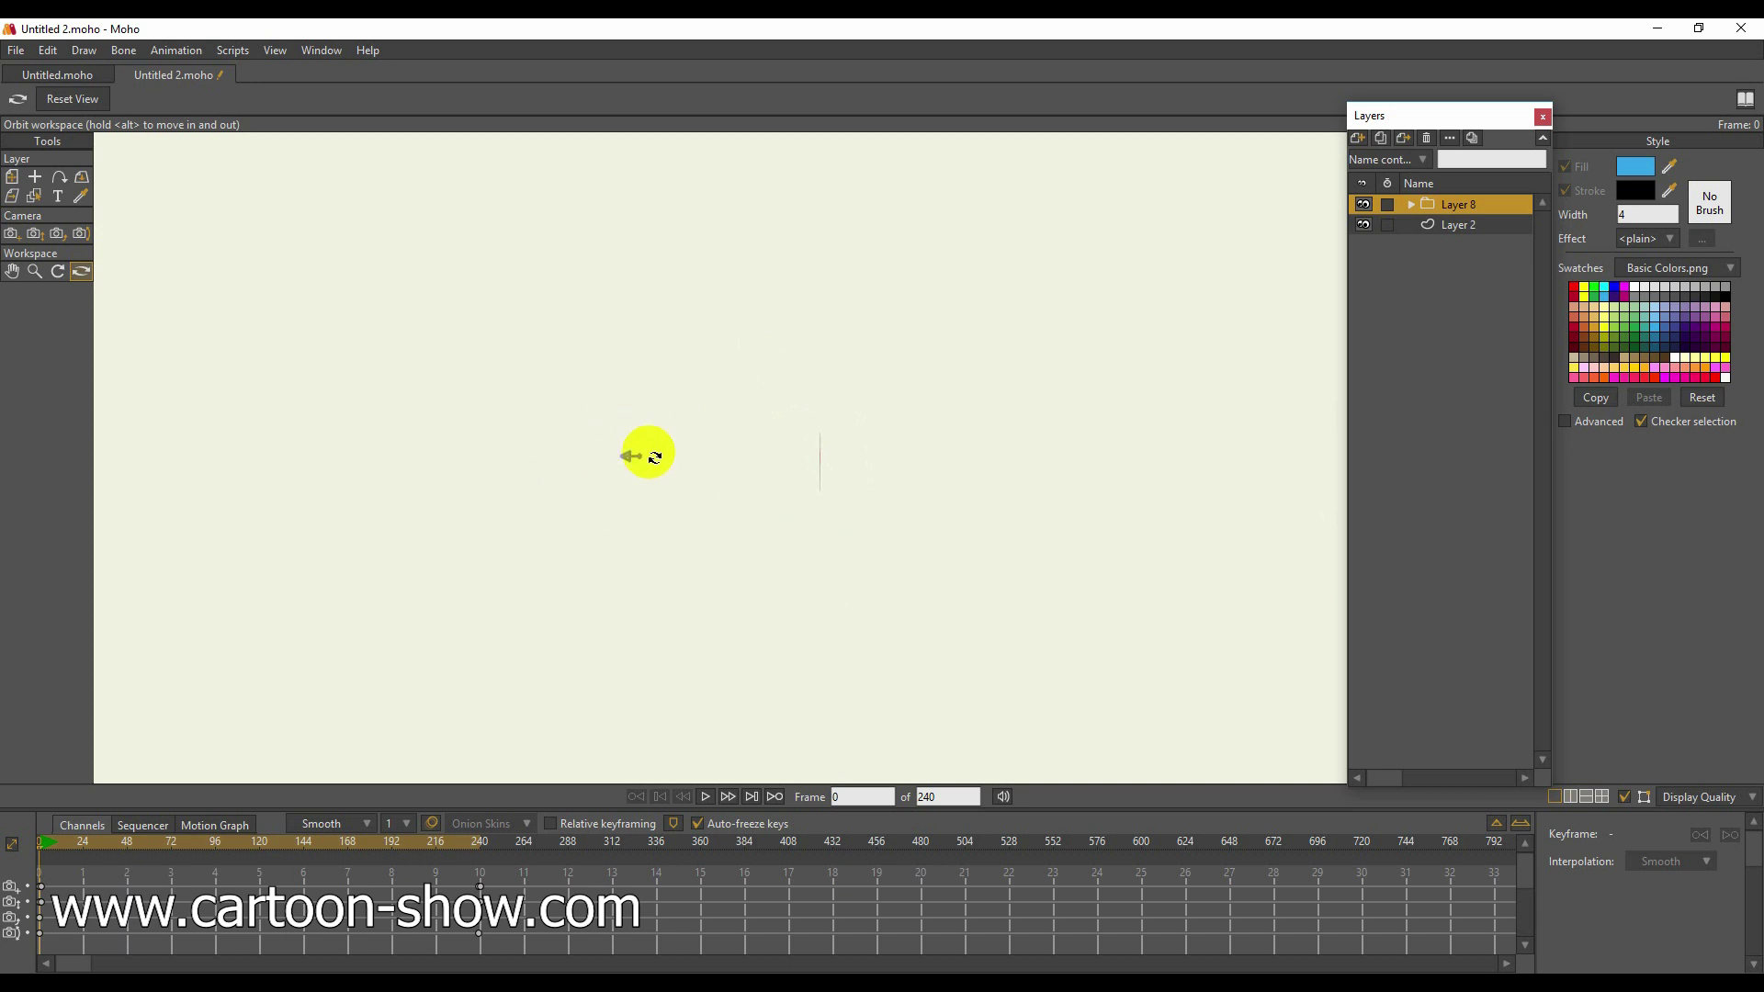
left_click(1412, 205)
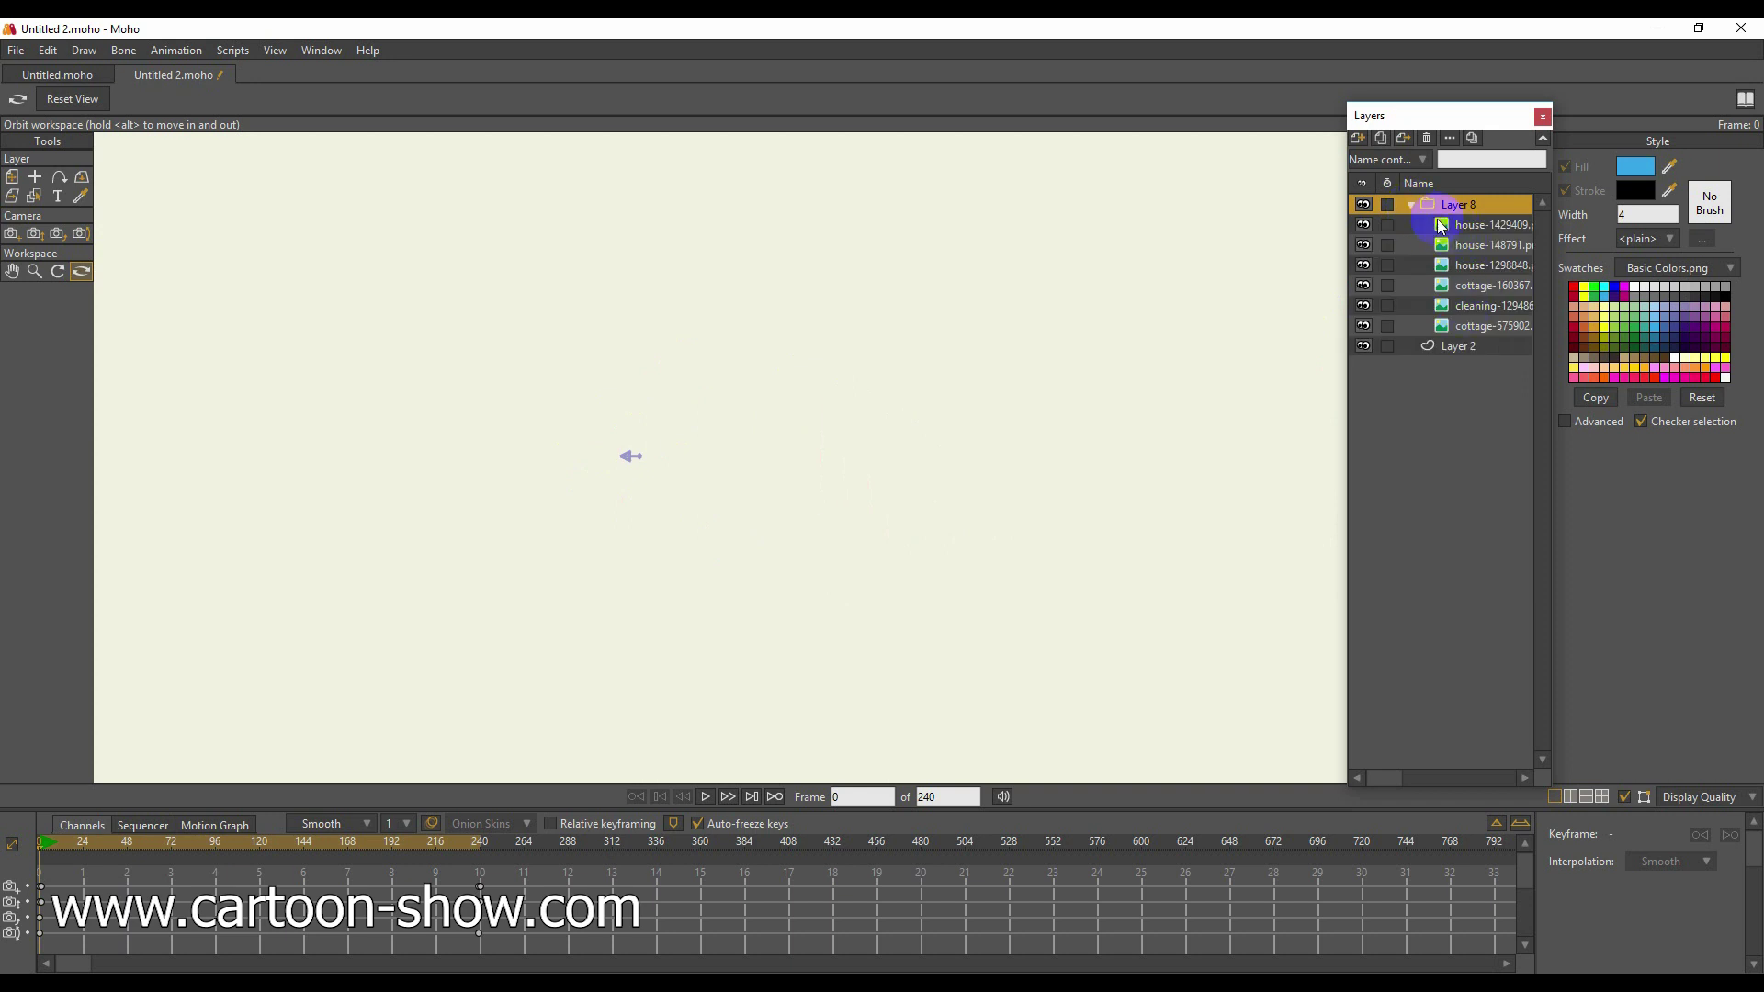
left_click(1442, 226)
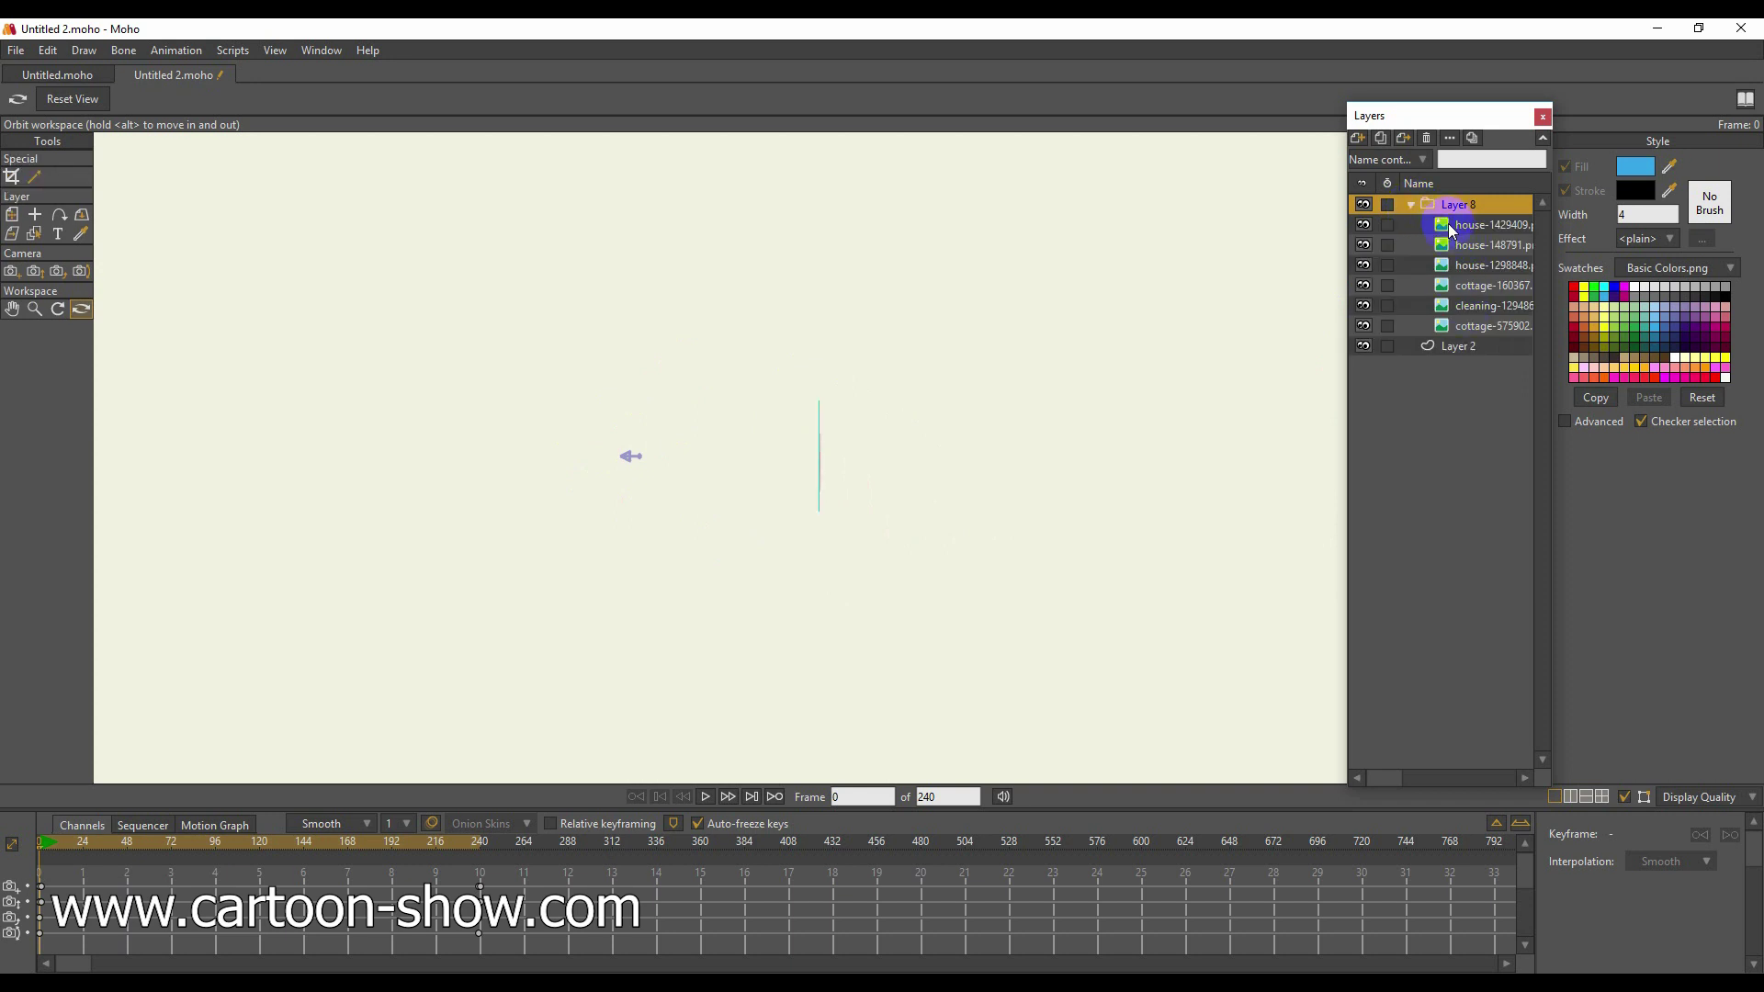
left_click(13, 217)
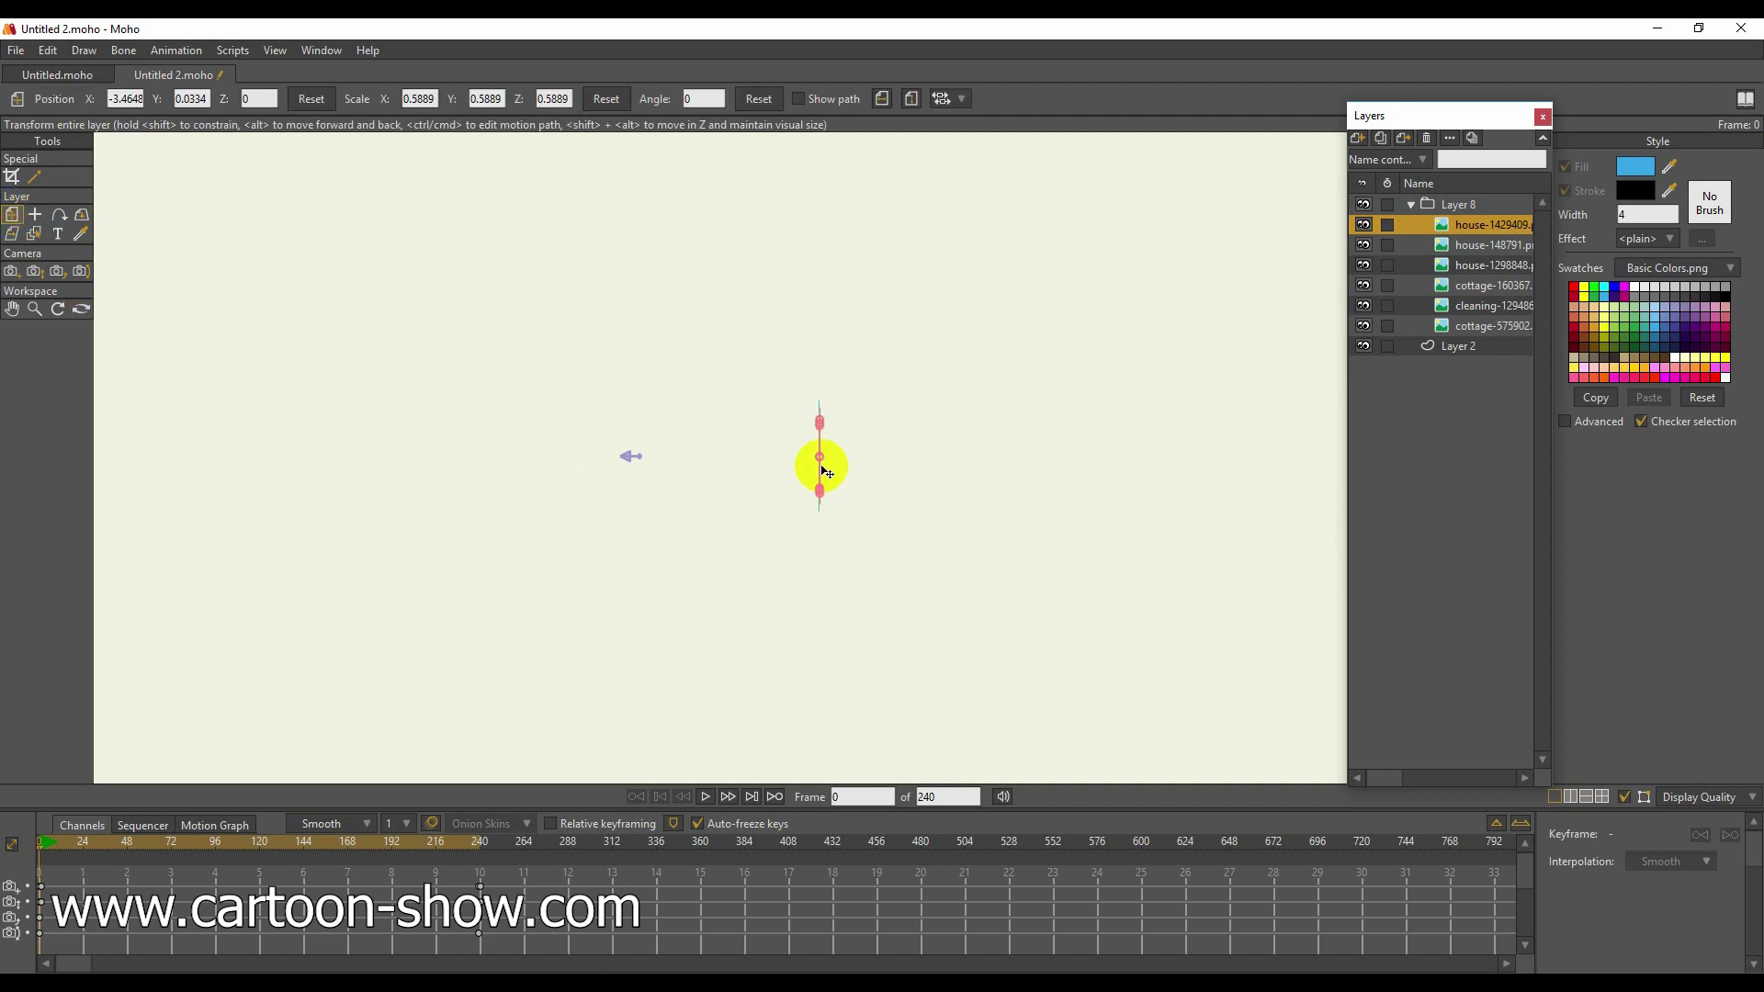
left_click_drag(822, 468, 739, 461)
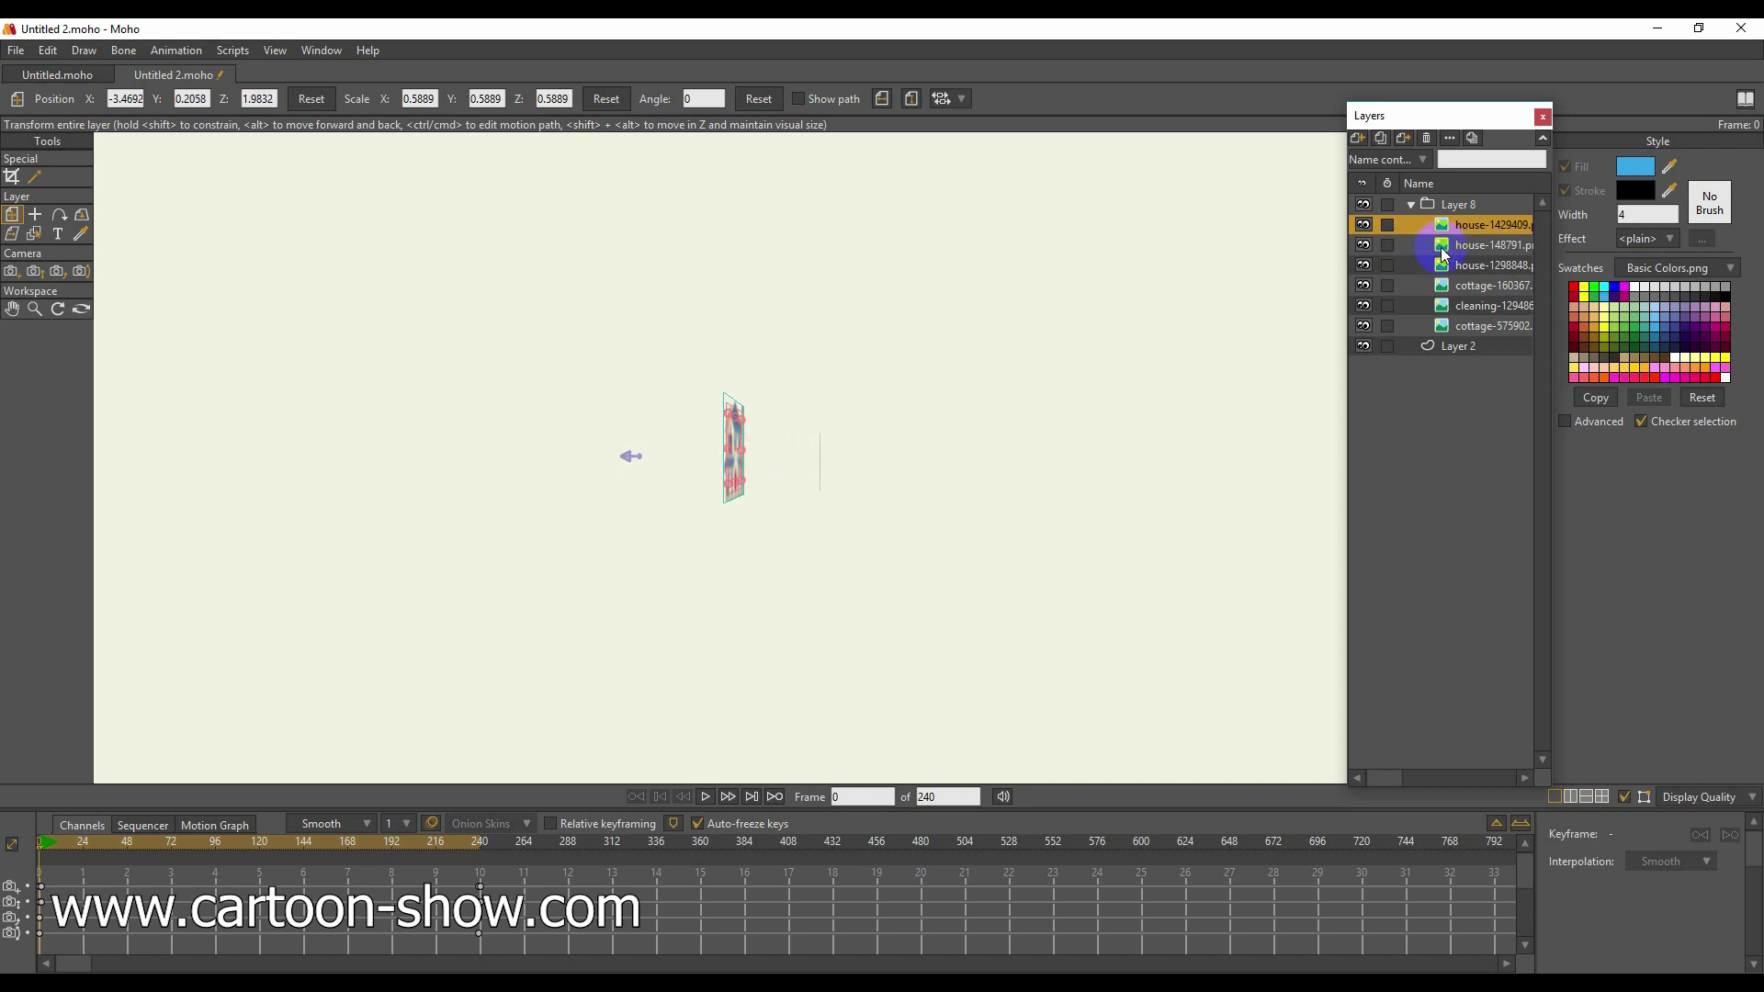
Move the green house-148791.png forward to about Z 1.54, and bring the wooden house-1298848.png forward by a smaller amount.
left_click(1447, 247)
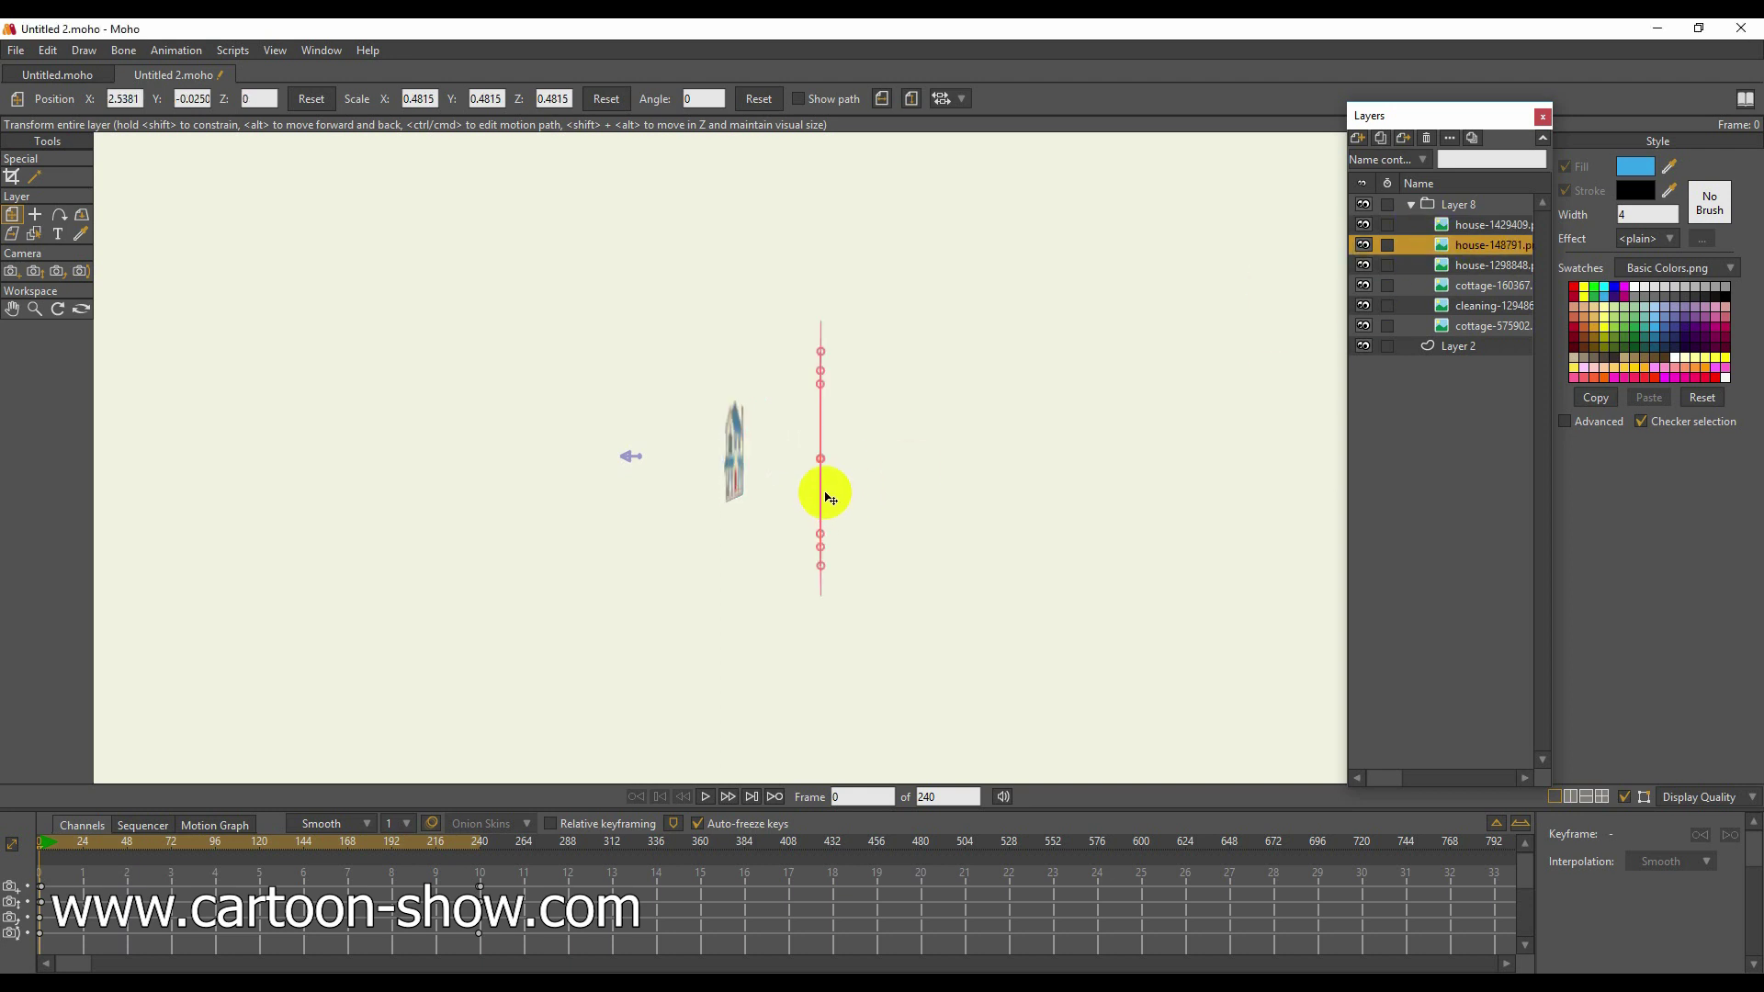
left_click_drag(827, 498, 690, 467)
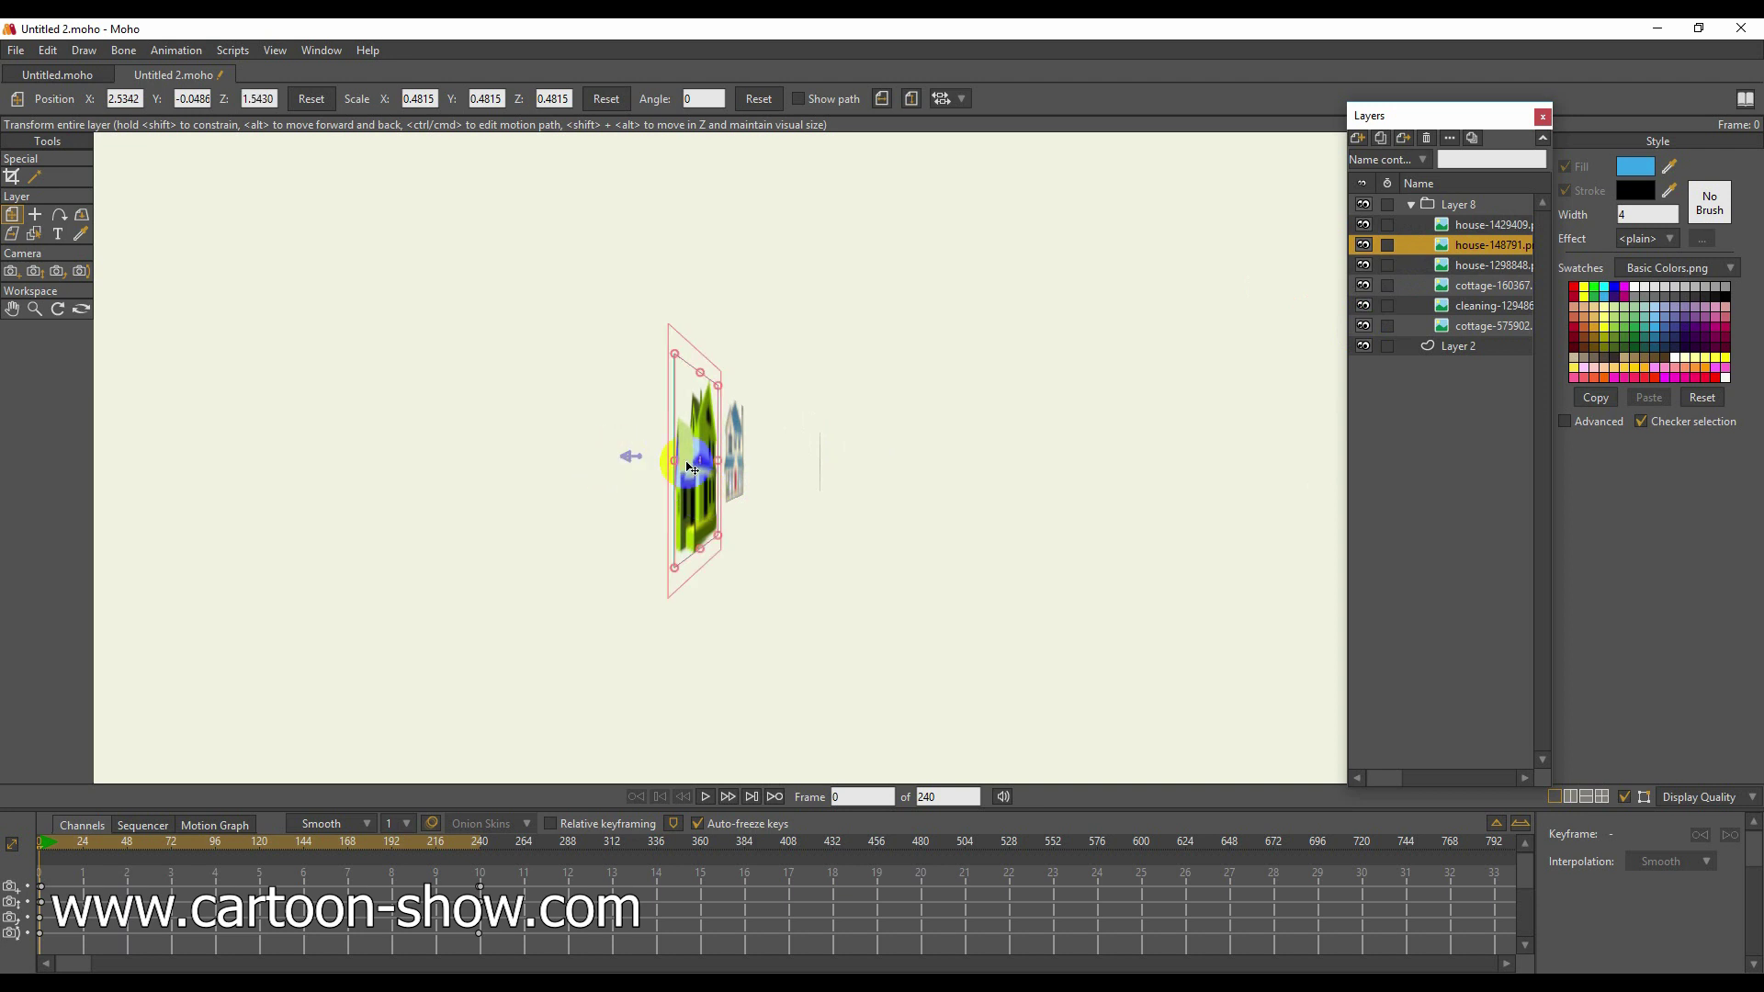
left_click(1446, 265)
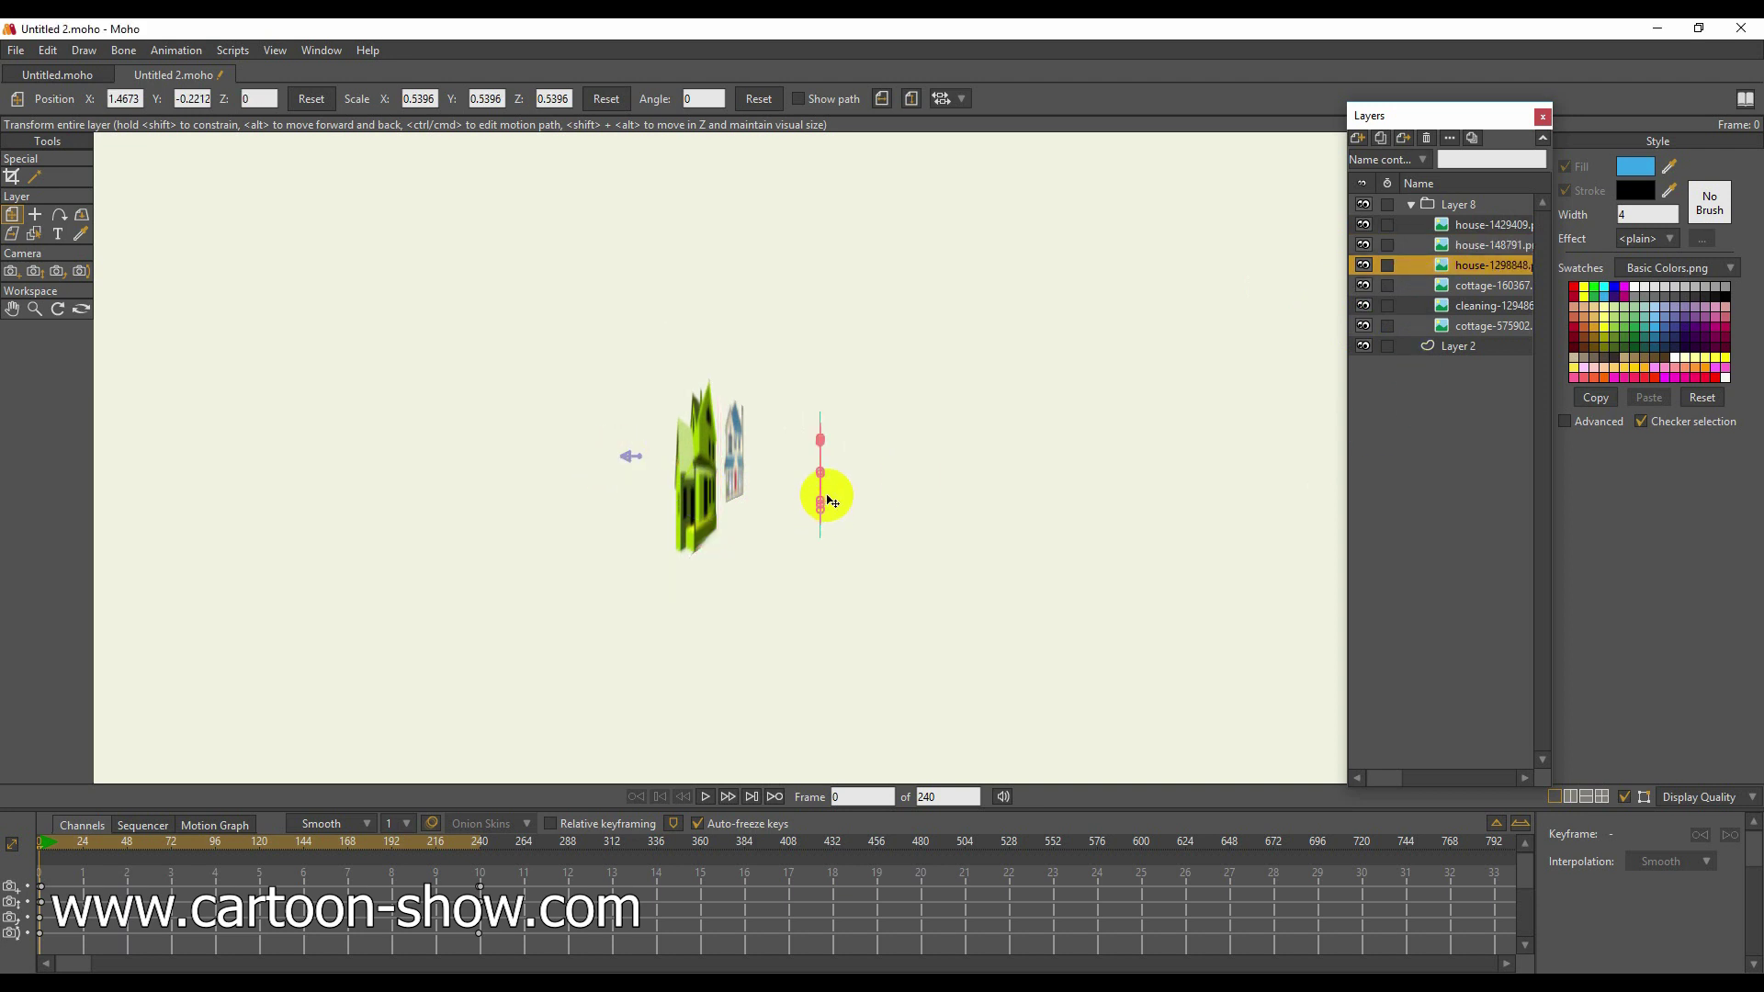
left_click_drag(828, 499, 791, 481)
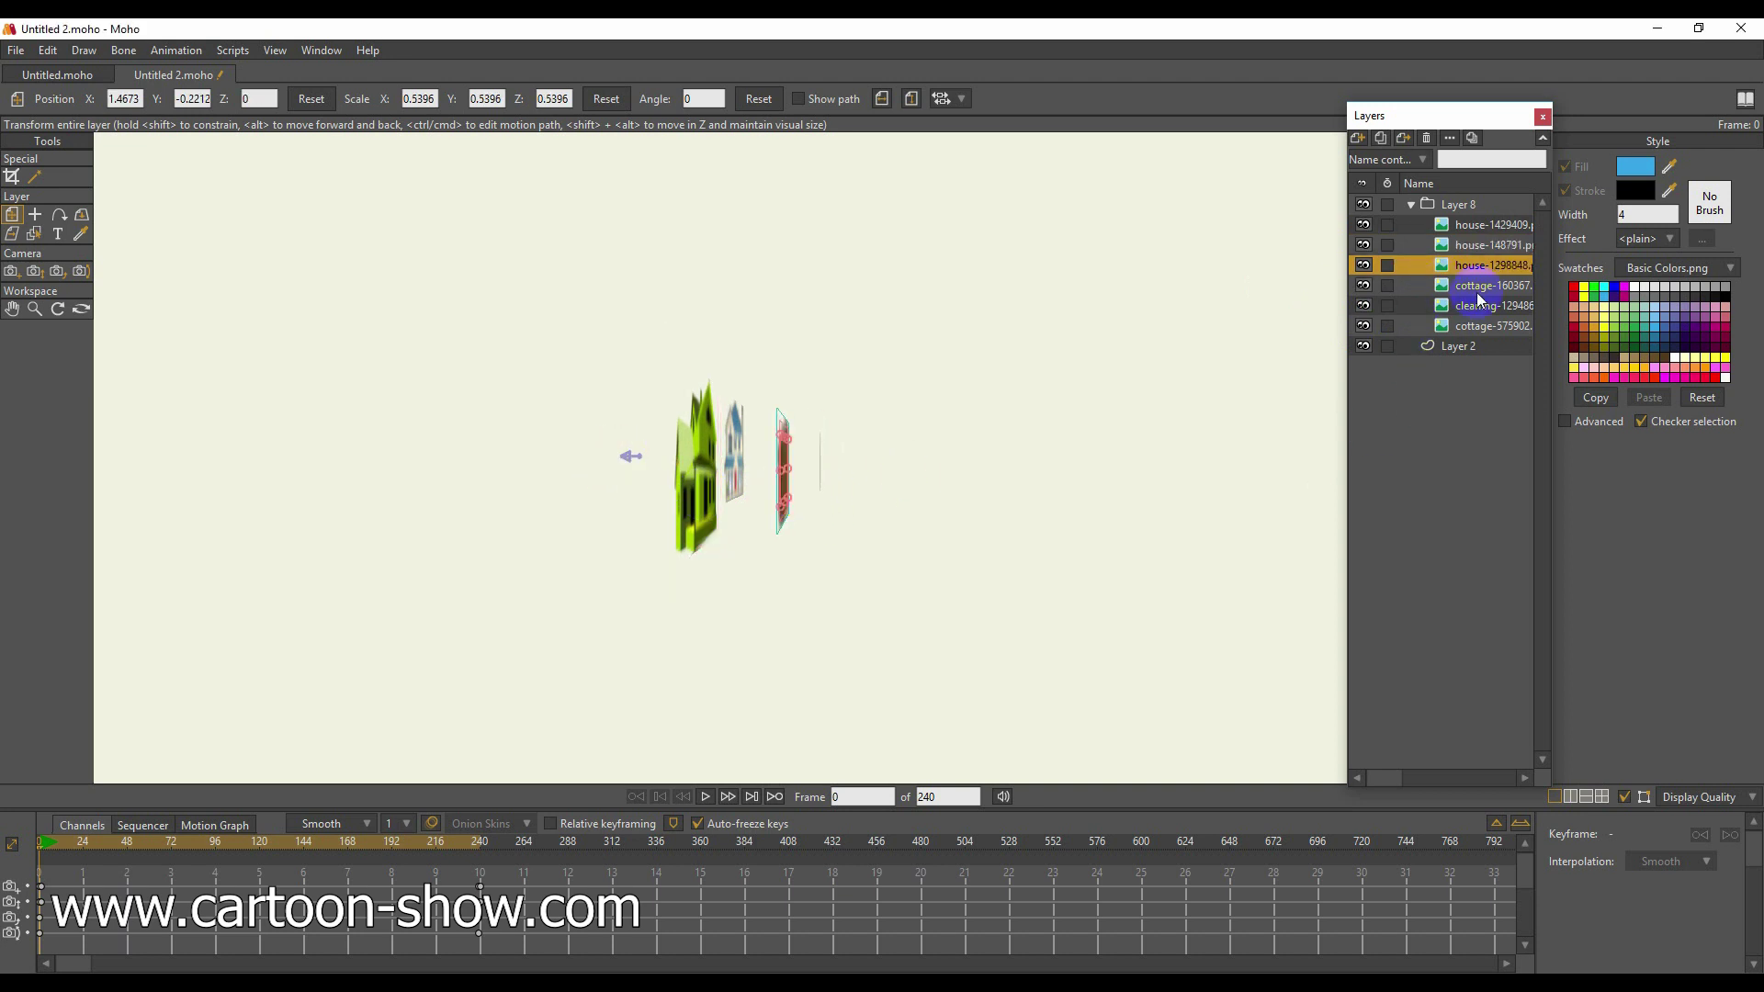
Place cottage-160367.png slightly forward in depth and cleaning-1294867.png slightly back, behind the other houses.
left_click(1448, 292)
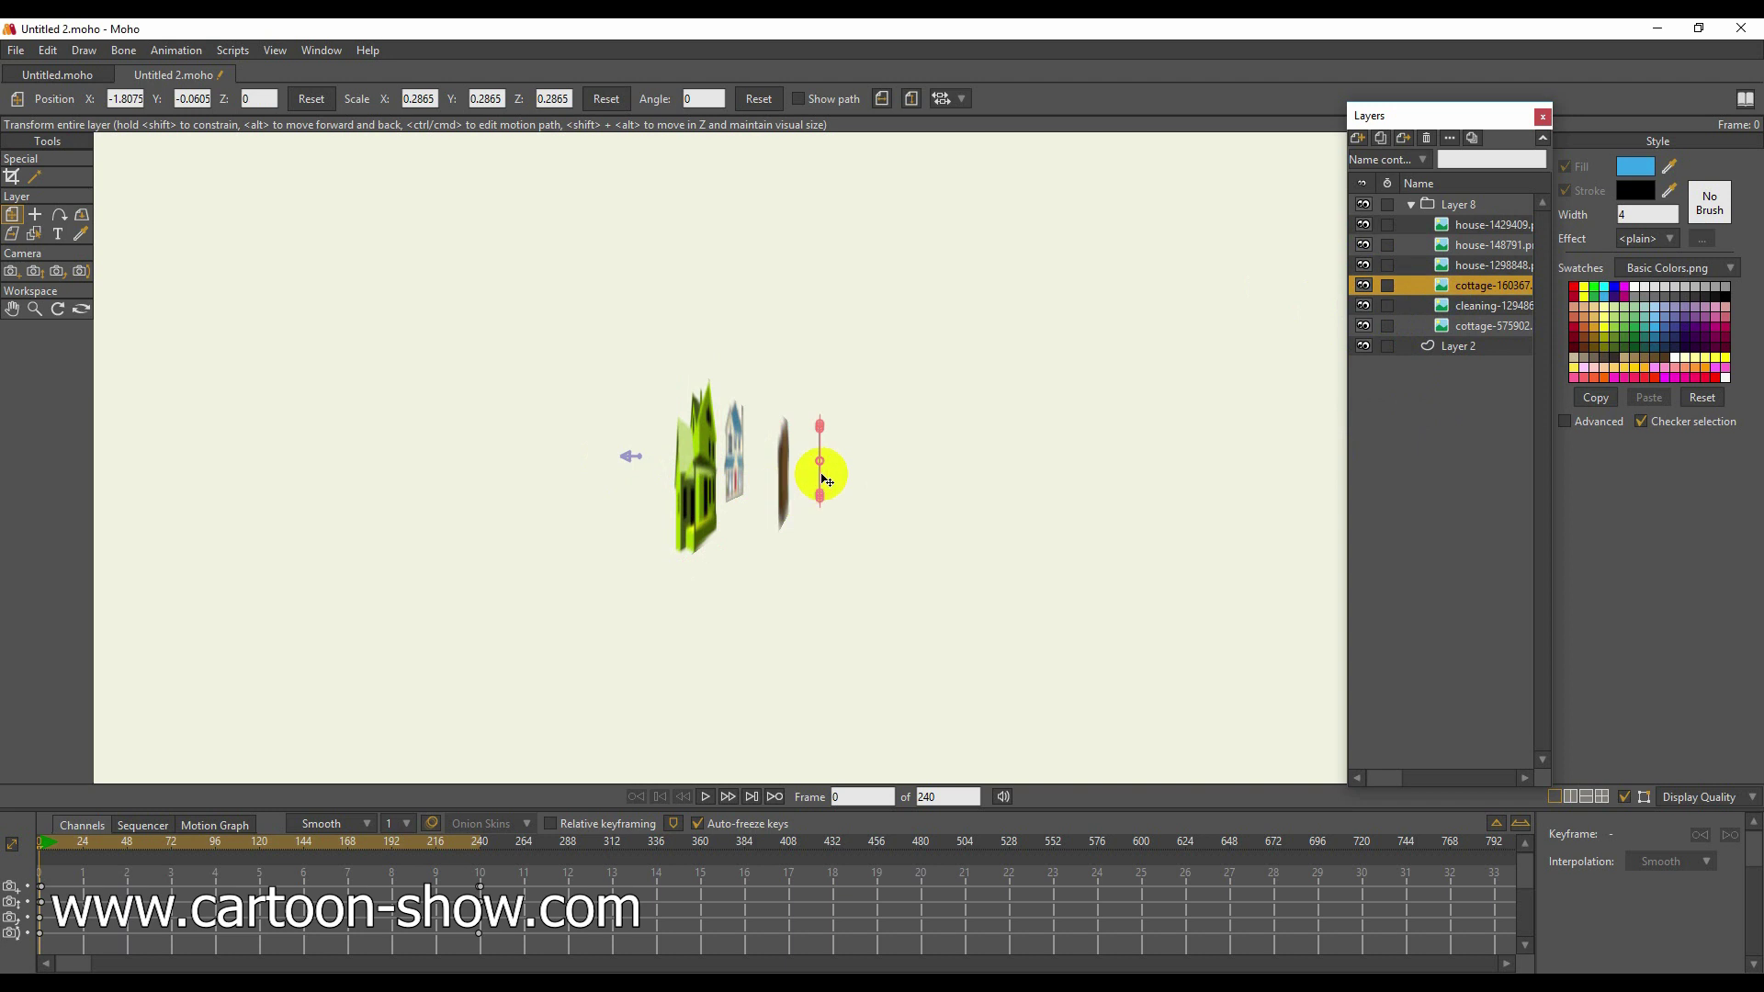
left_click_drag(806, 479, 918, 460)
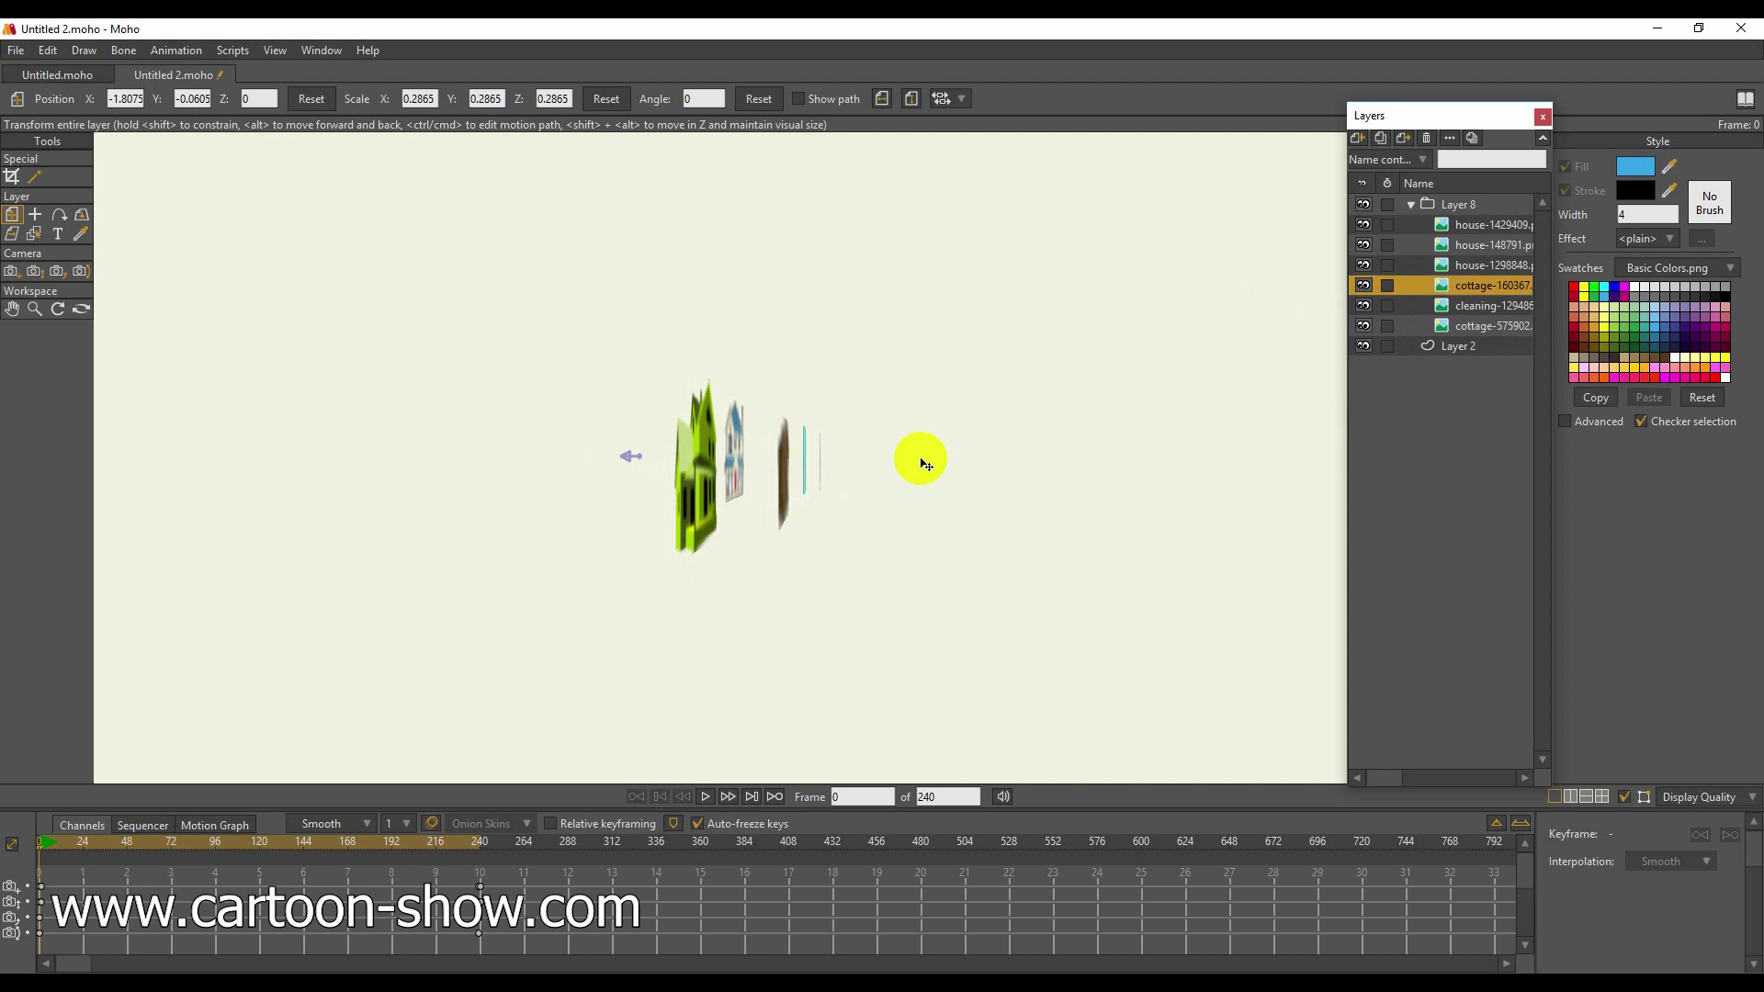
left_click(1443, 311)
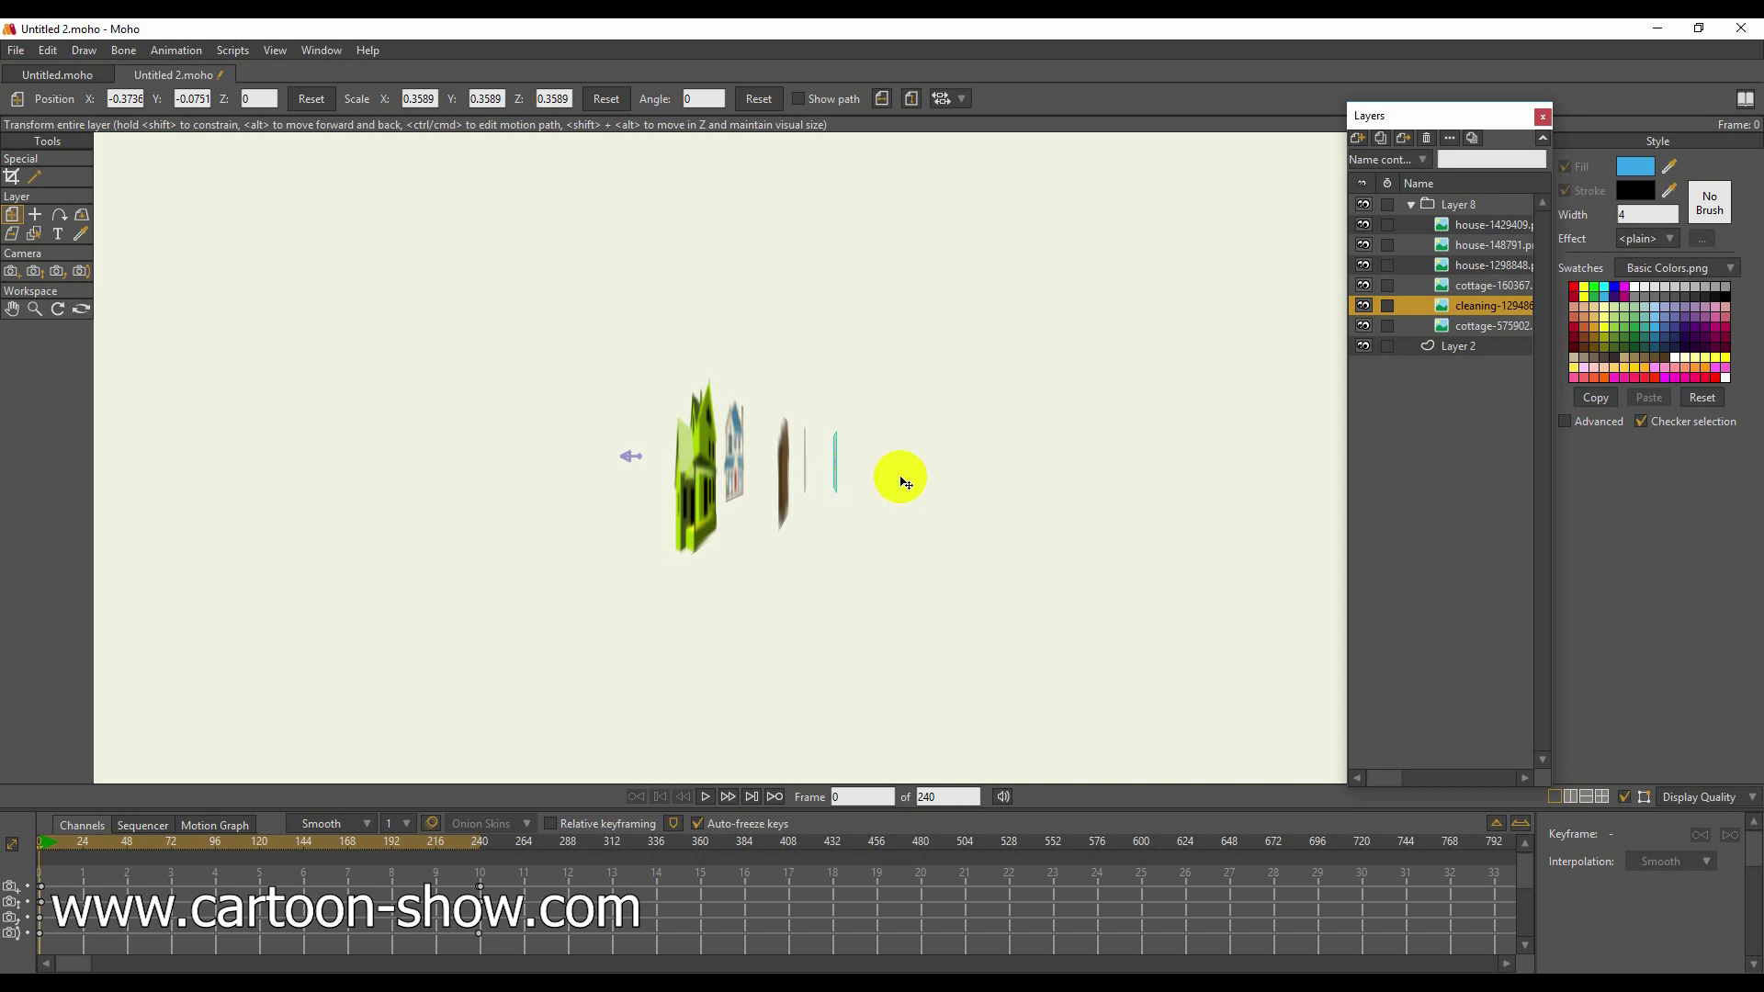
Reset the workspace view and track the camera across the house group to examine the parallax between the layers.
left_click(81, 308)
left_click_drag(298, 427, 857, 551)
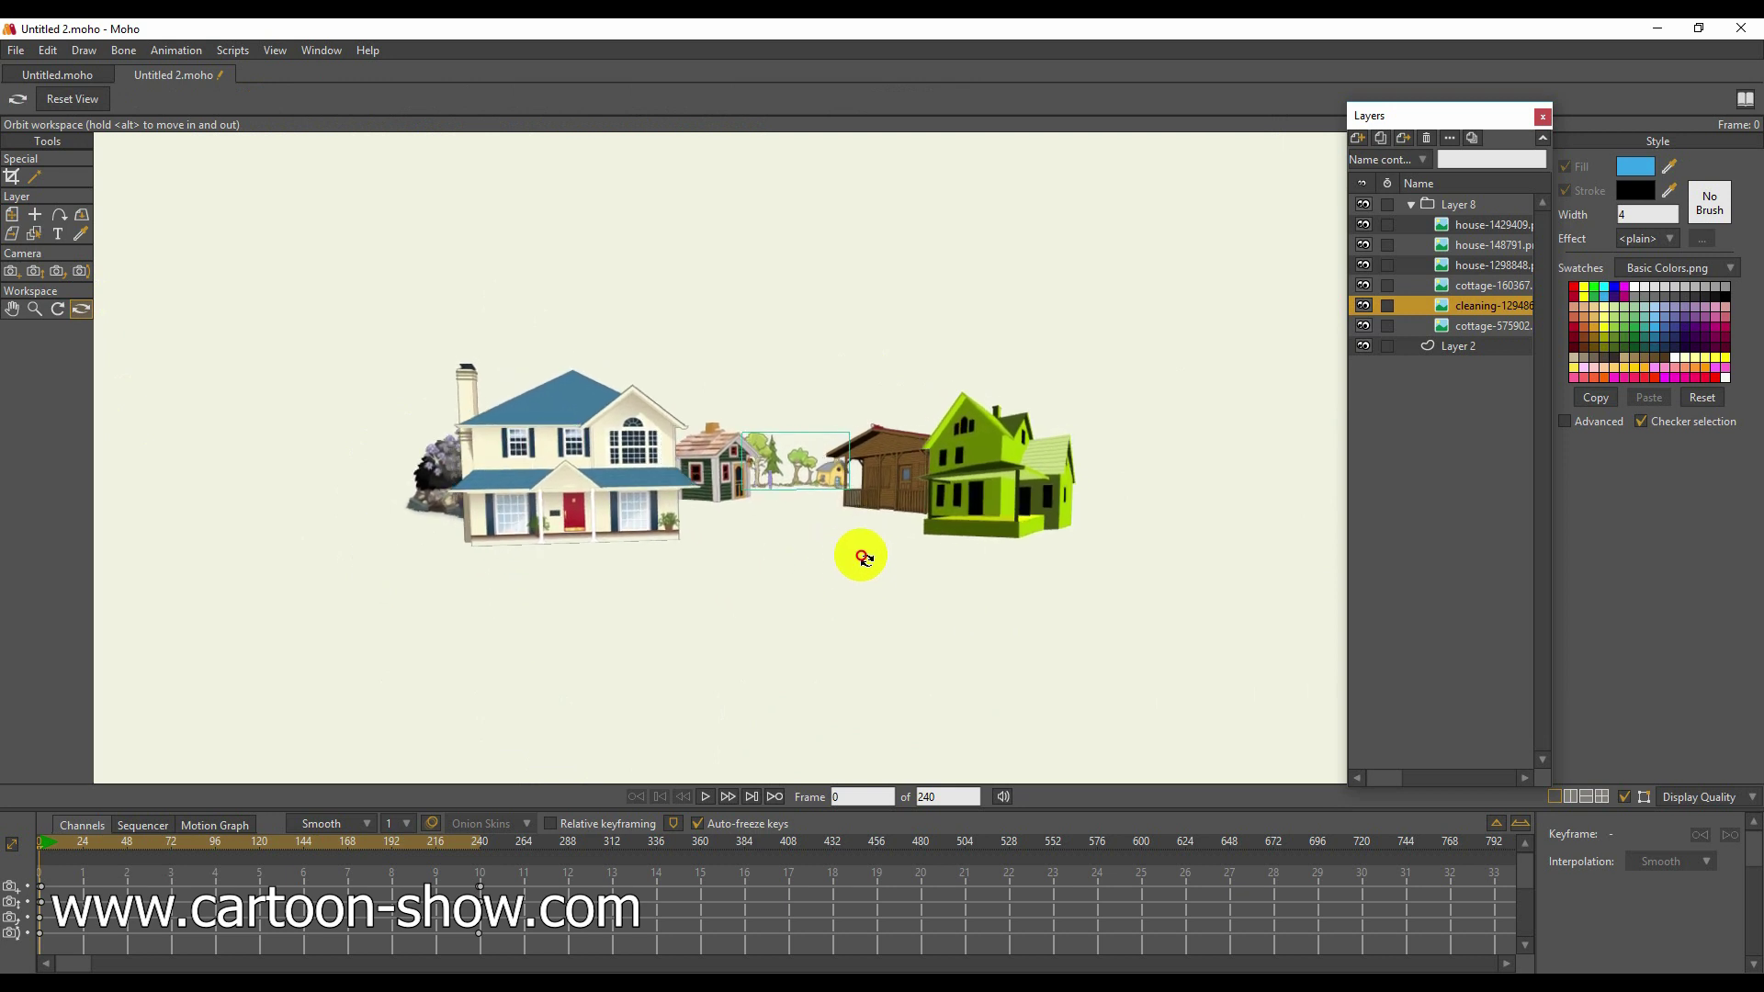
left_click(75, 108)
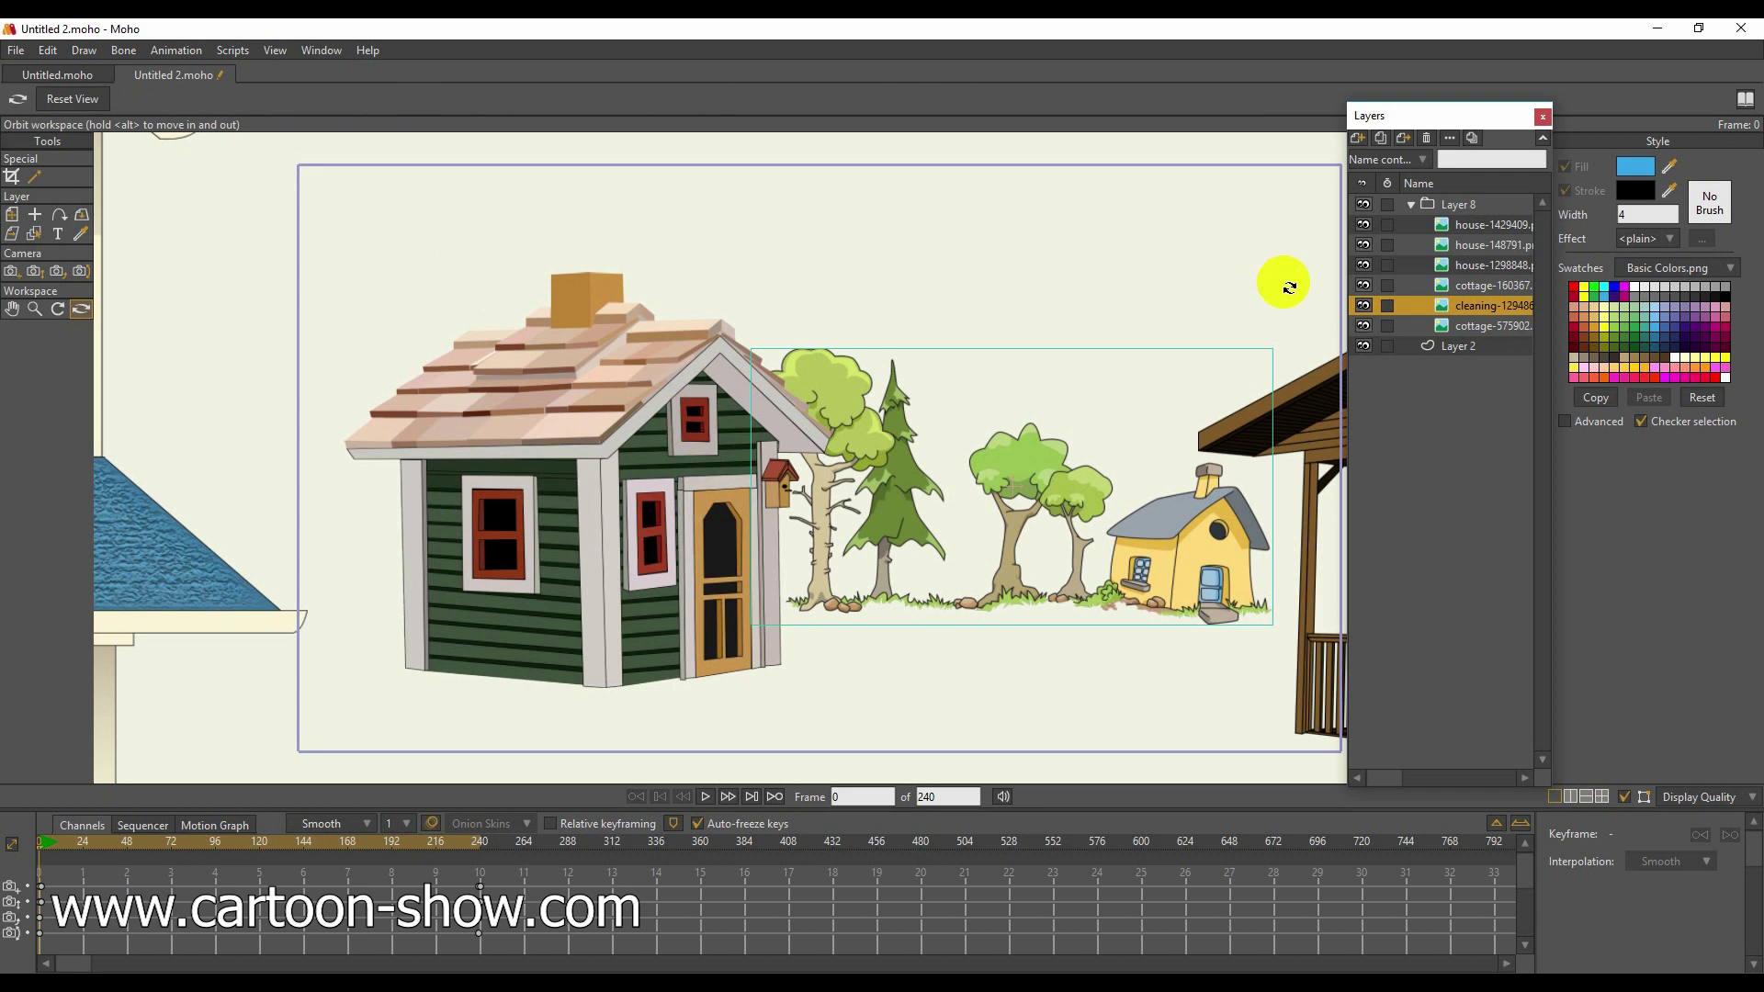
left_click(1454, 193)
left_click(1436, 202)
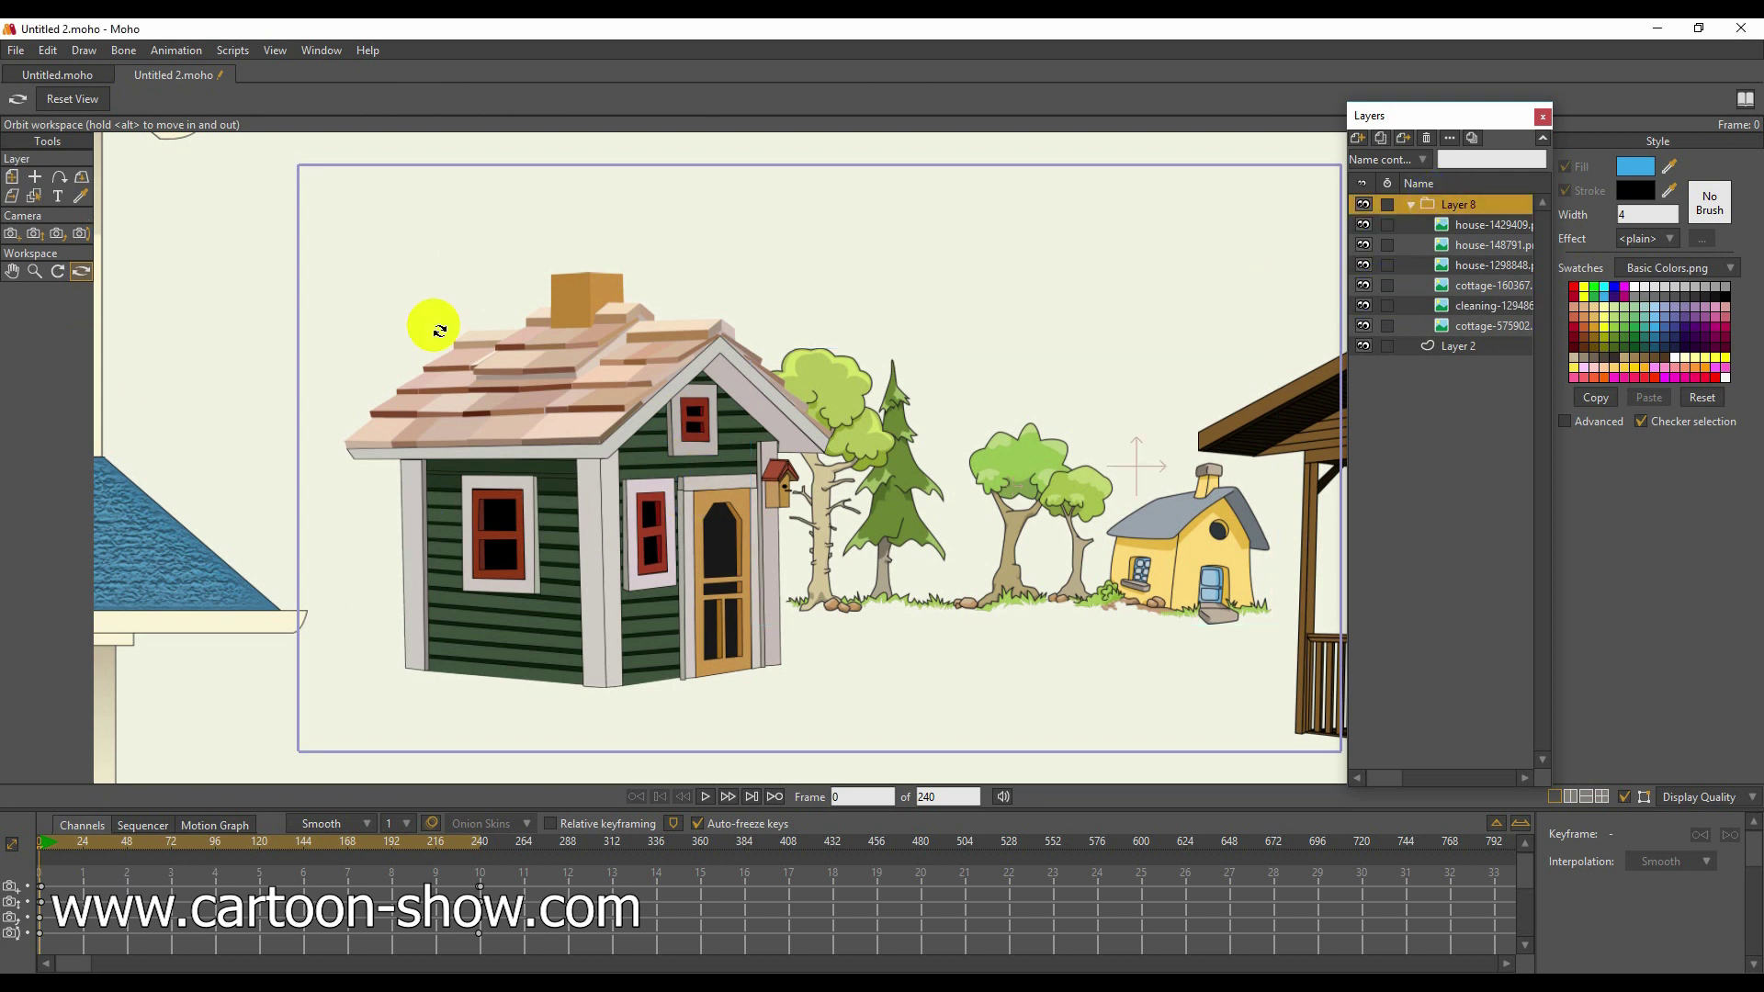
left_click(12, 235)
left_click_drag(949, 504, 517, 519)
mouse_move(628, 516)
left_mouse_down()
mouse_move(1263, 520)
mouse_move(807, 551)
mouse_move(439, 490)
mouse_move(630, 500)
left_mouse_up()
scroll(806, 551, "down", 5)
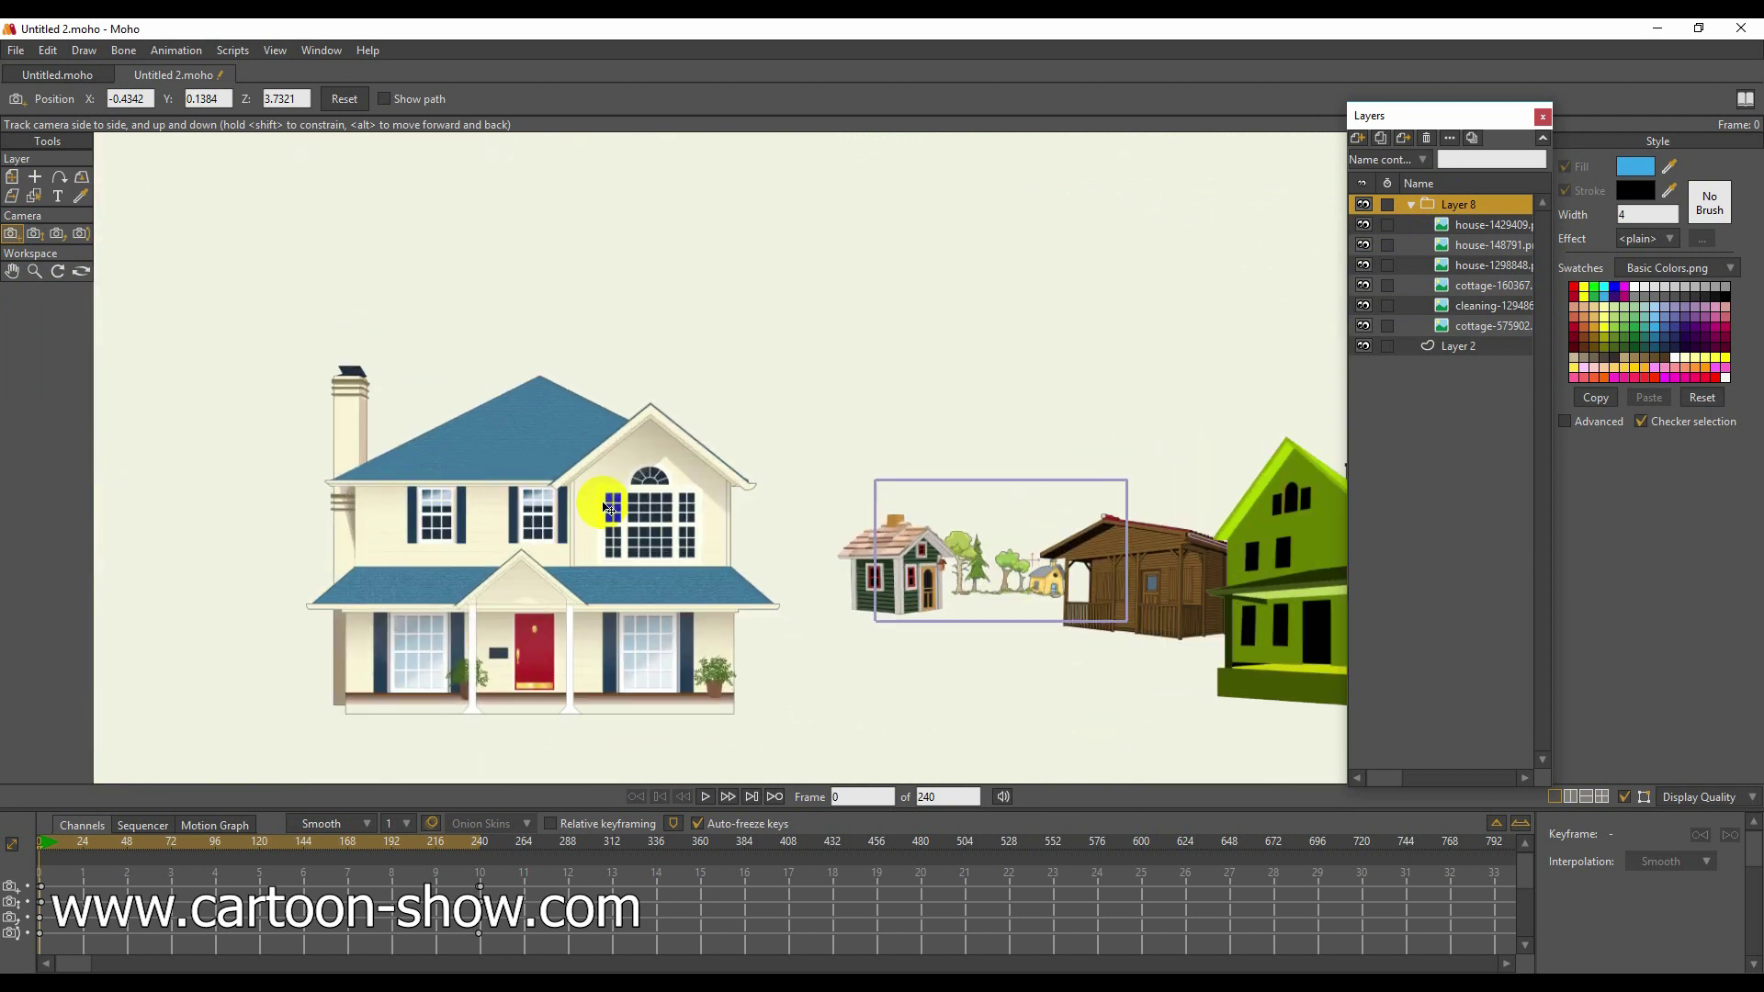
Select the camera keyframes across the timeline up to frame 240 and delete them.
left_click_drag(740, 524, 10, 964)
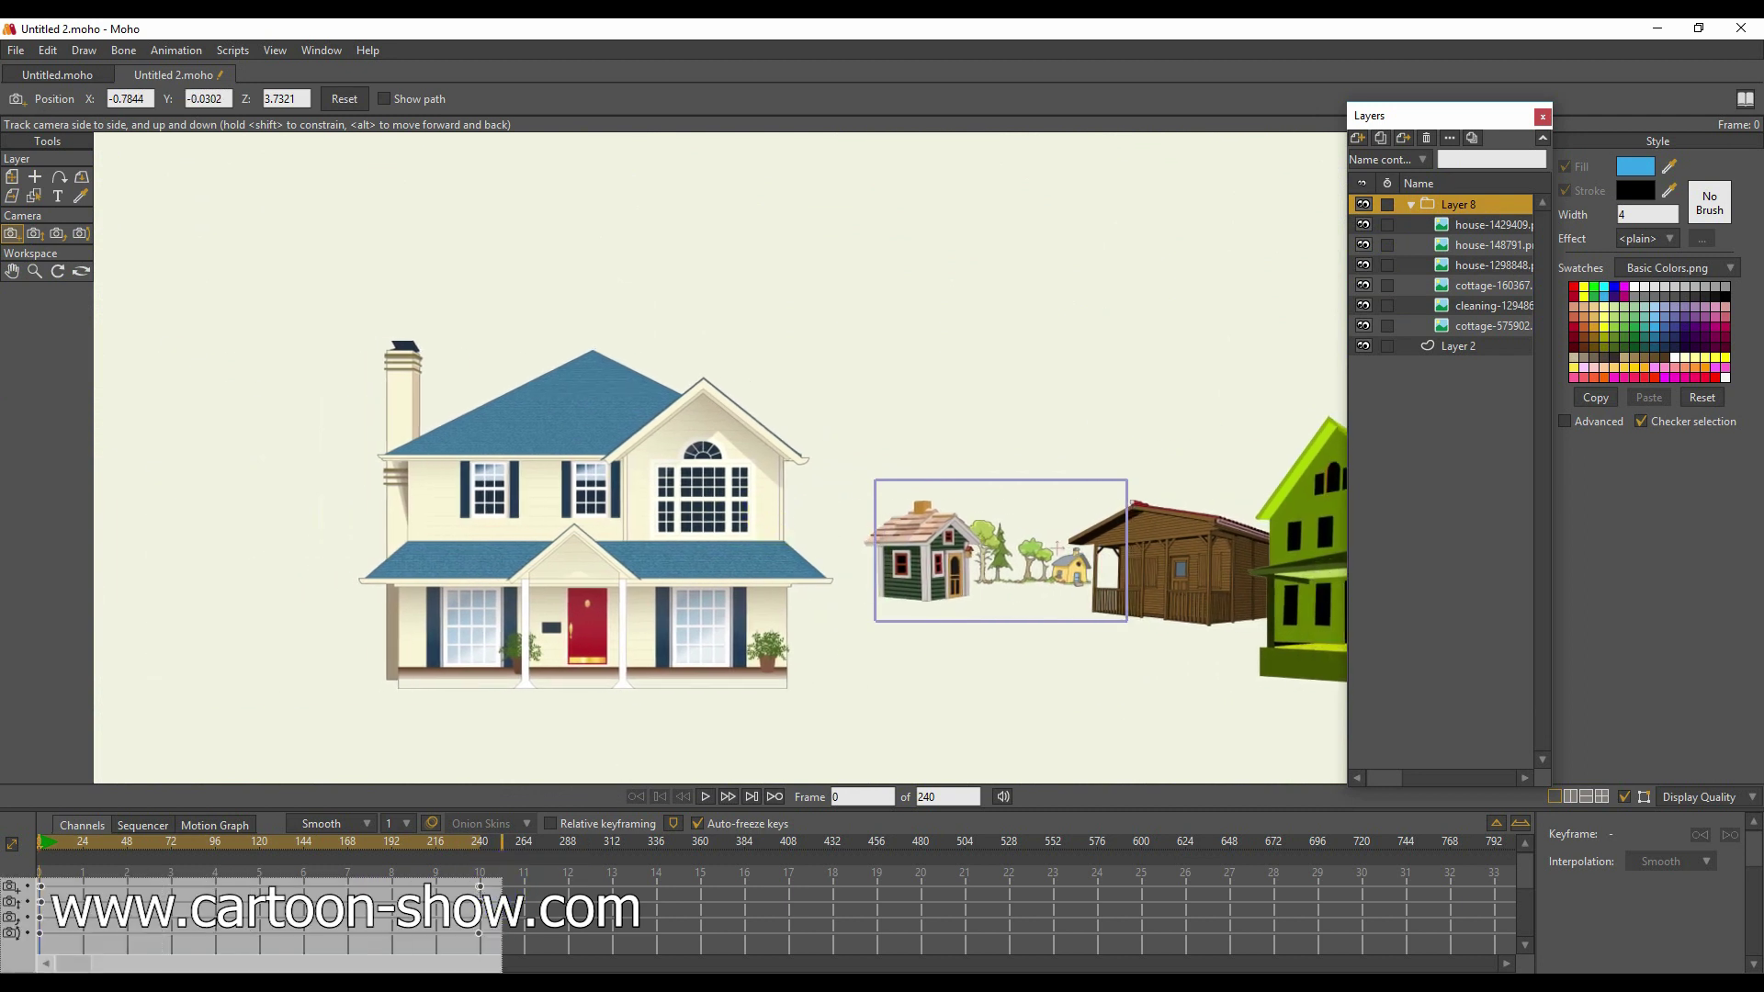
key("Delete")
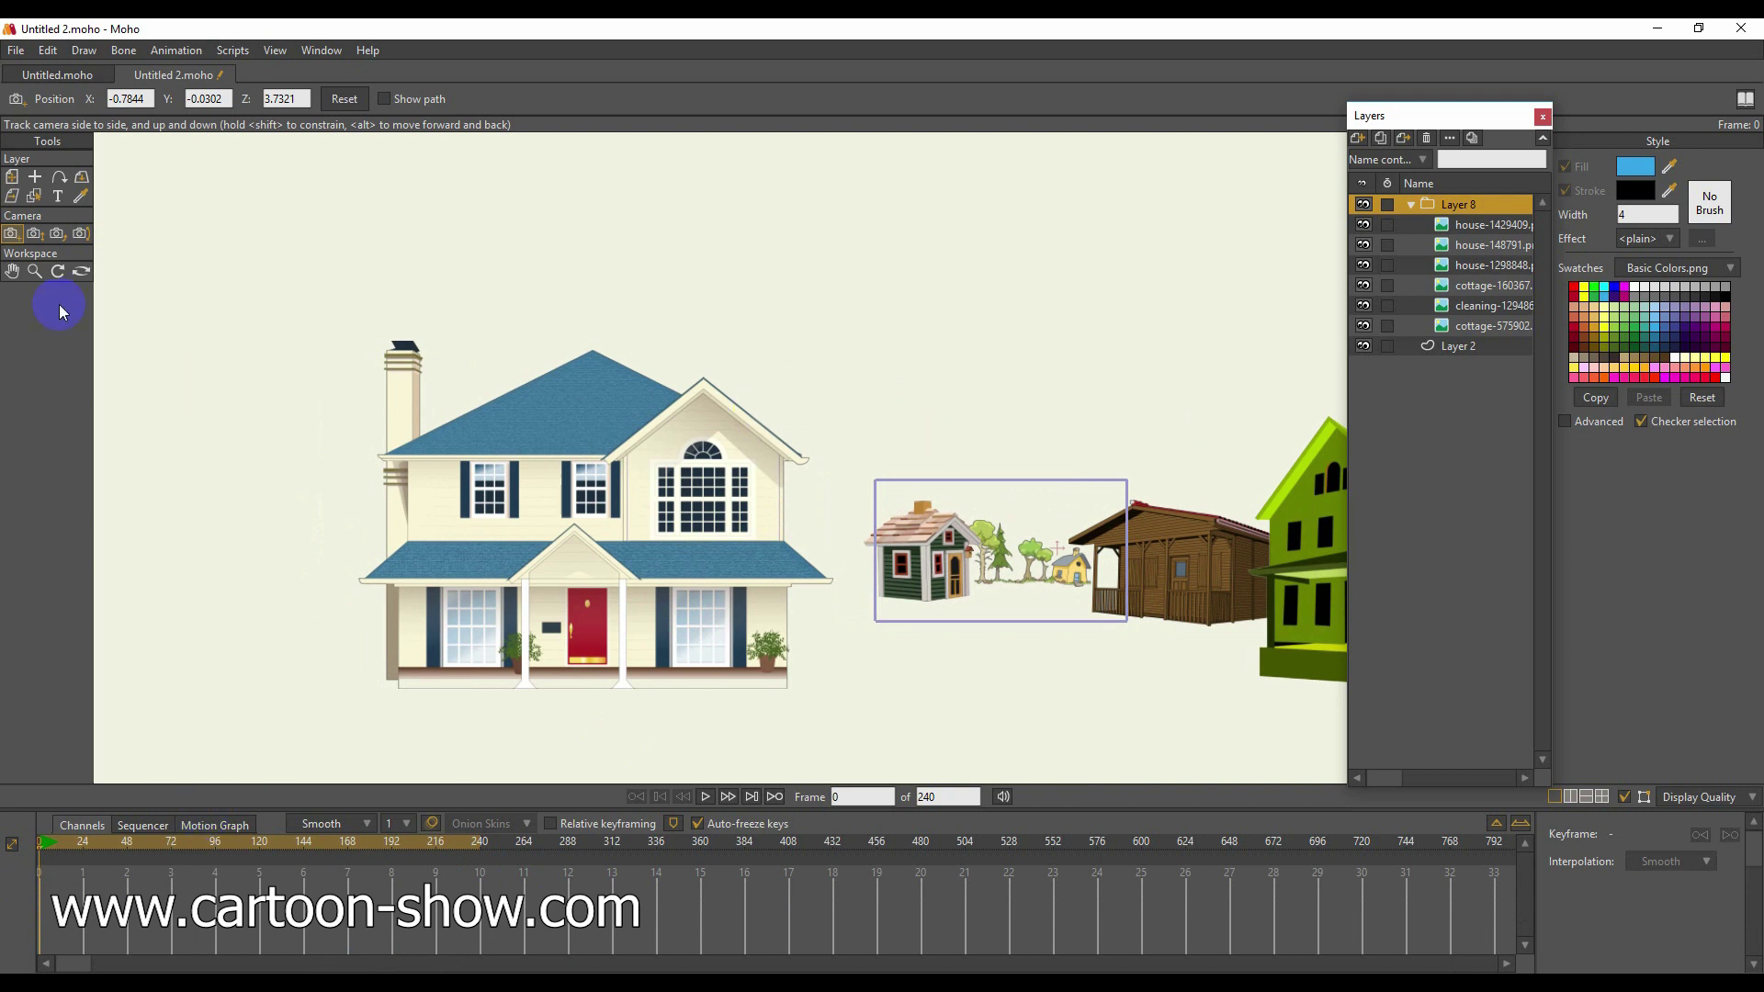
Draw a wide blue sky rectangle without an outline on Layer 2, spanning the area behind all the houses.
left_click(13, 272)
left_click_drag(719, 447, 485, 378)
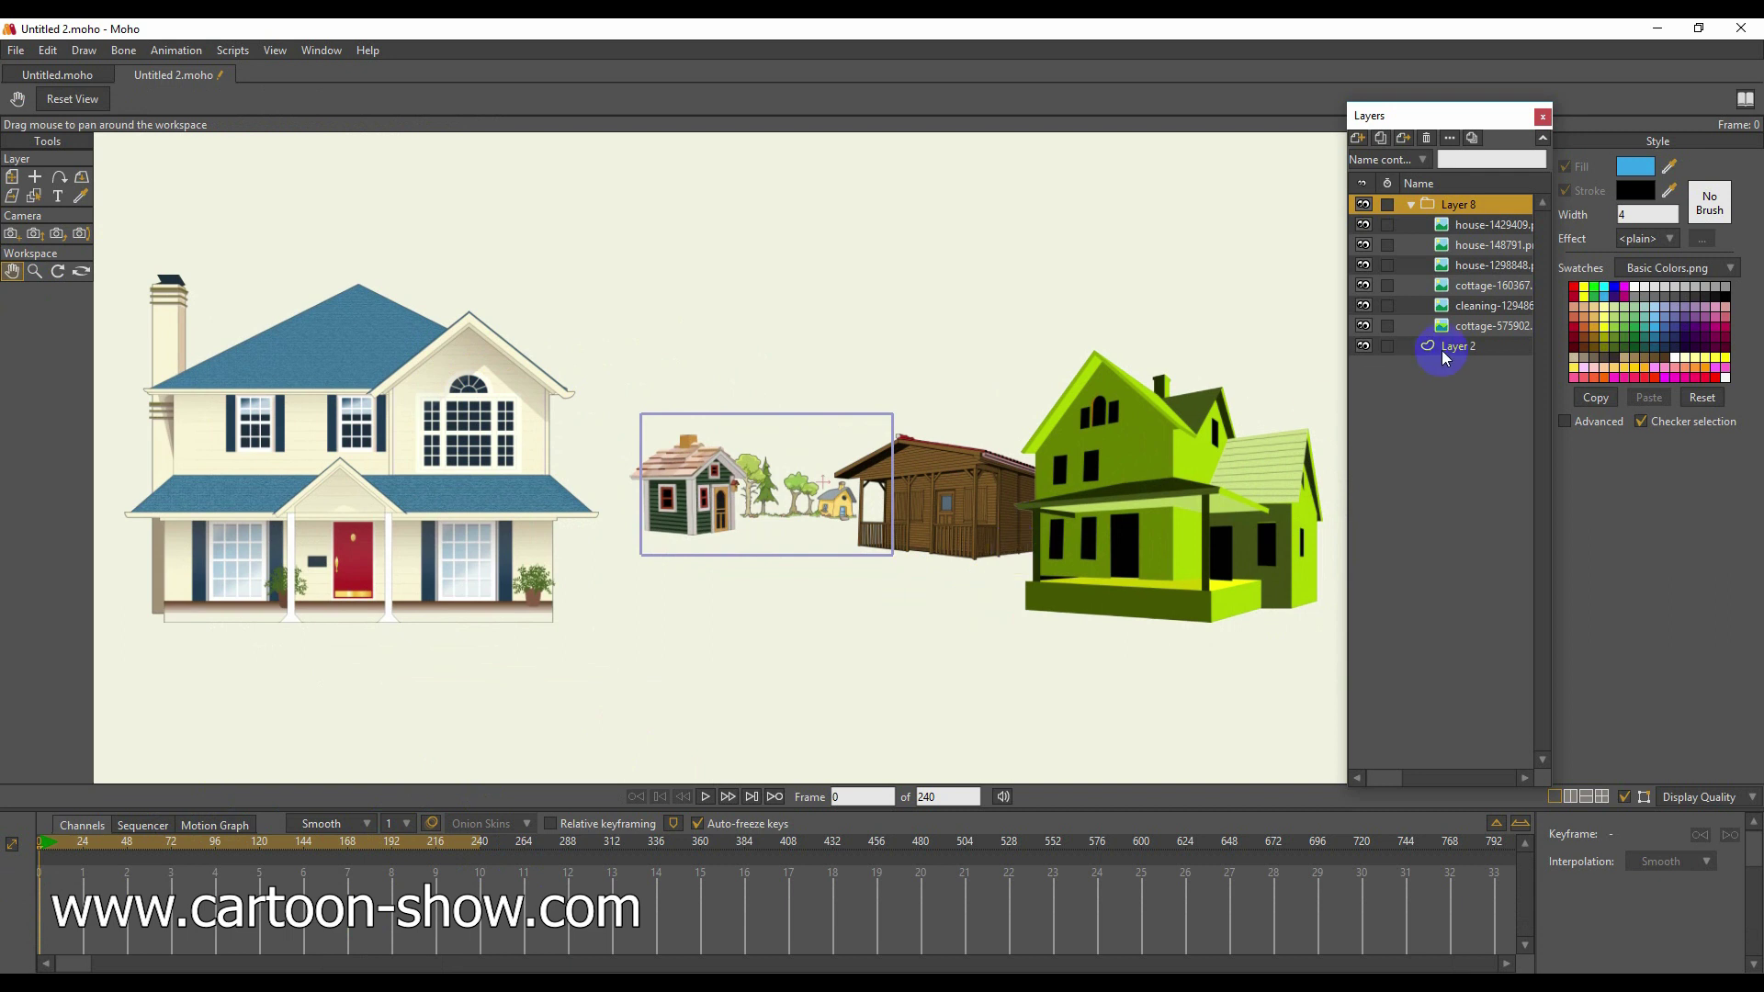
left_click(1443, 357)
left_click(1412, 204)
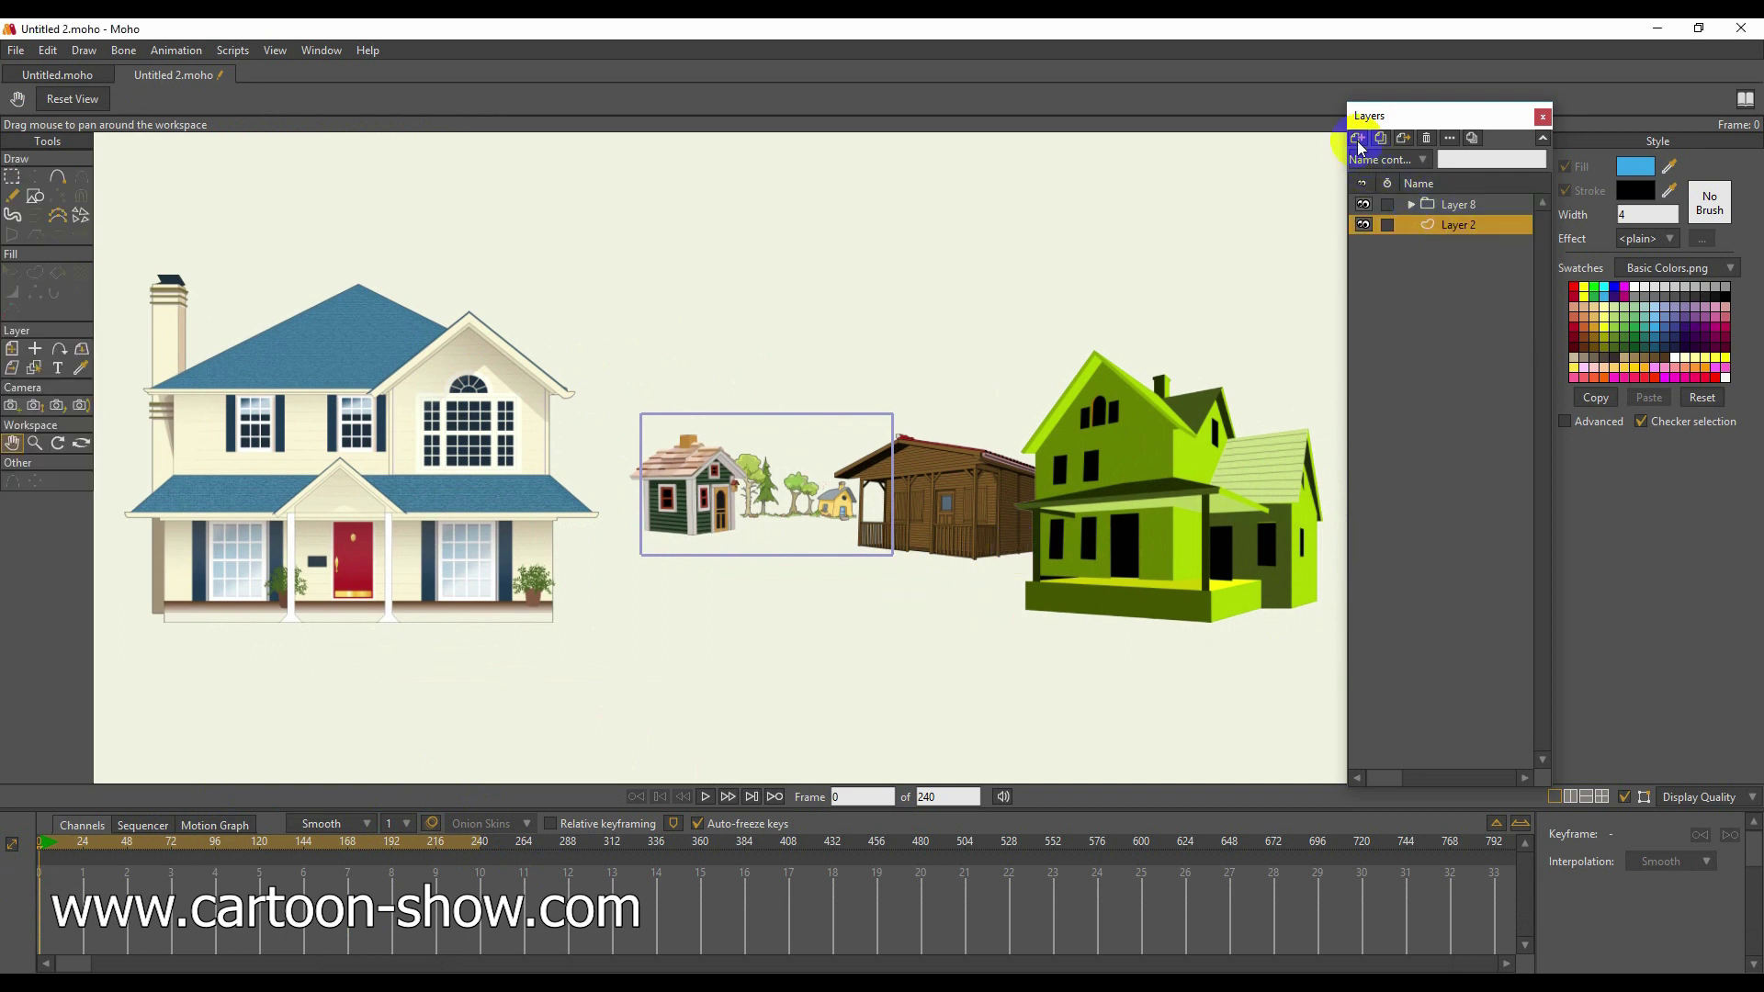
left_click(1641, 204)
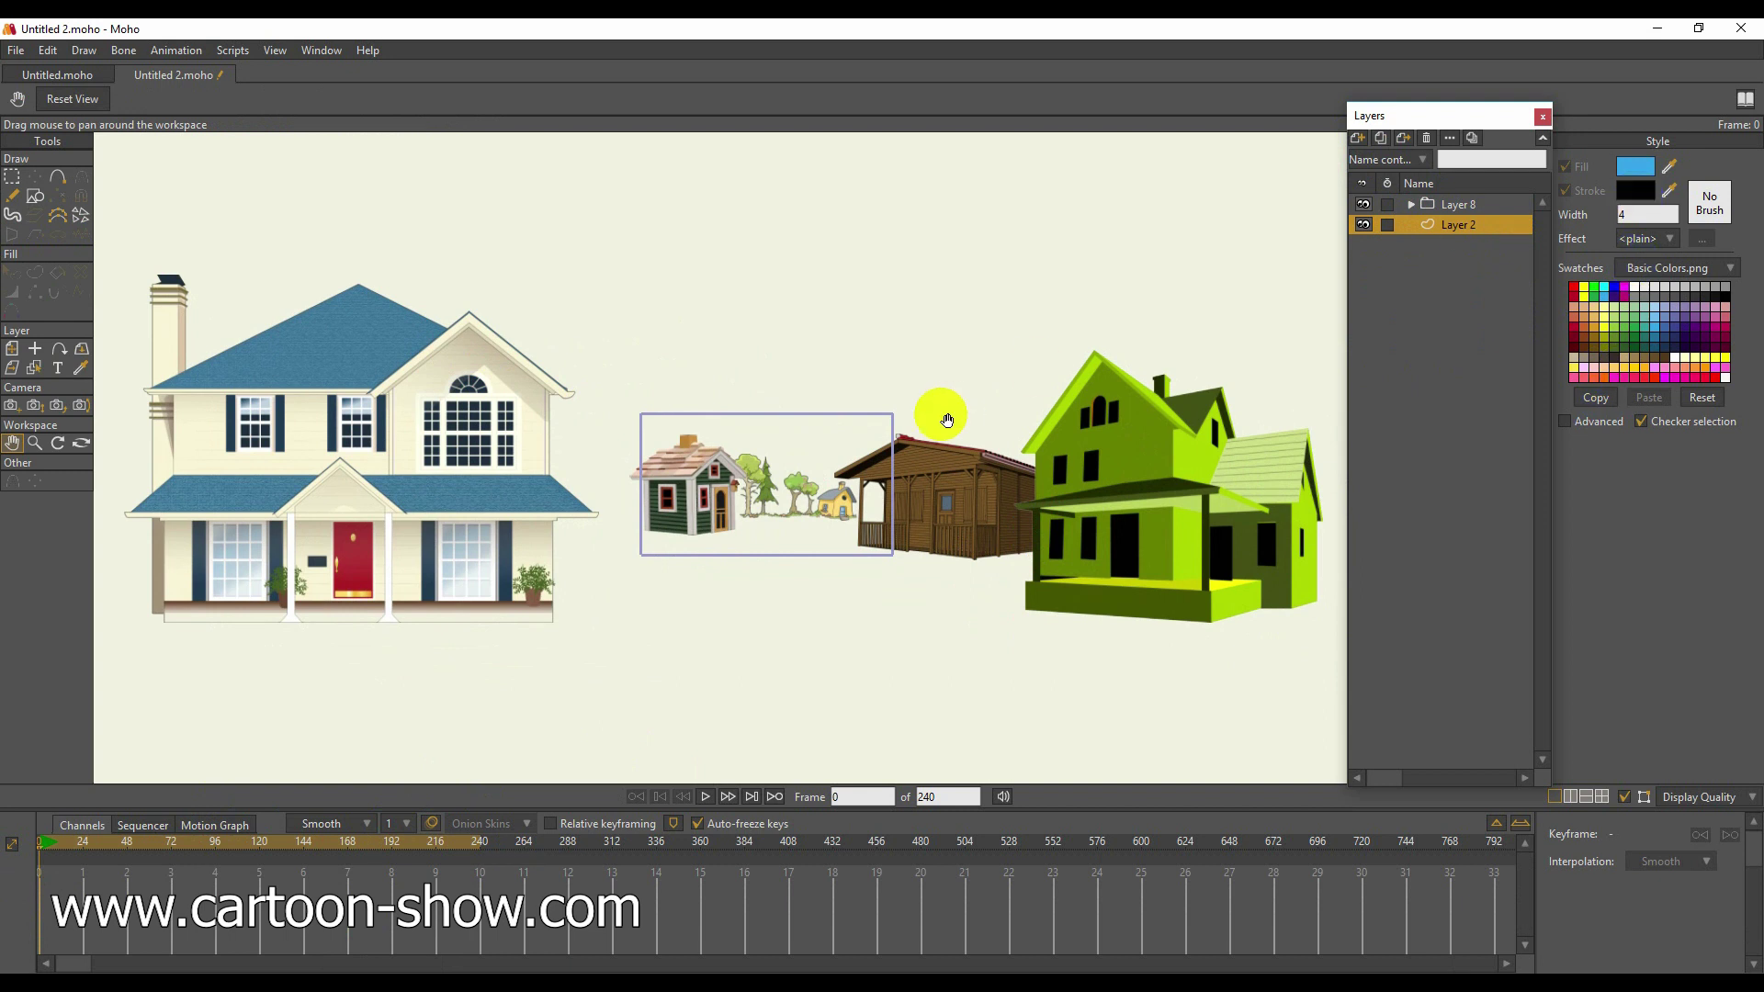
left_click(35, 197)
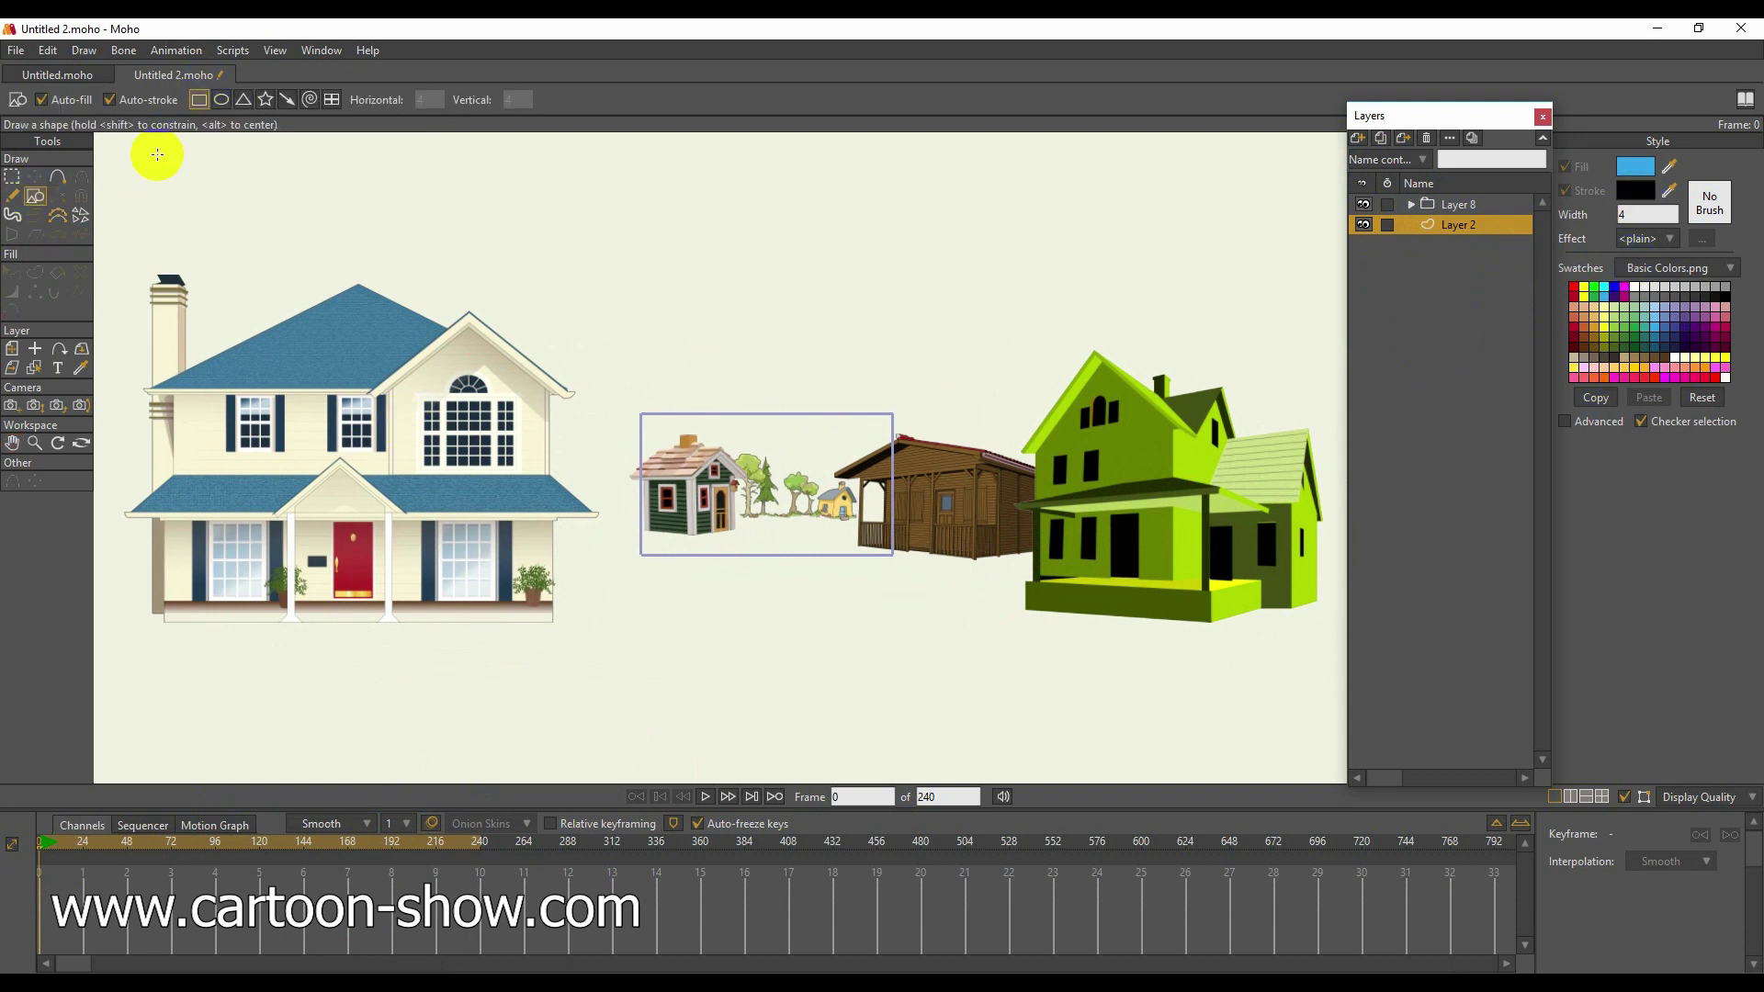
left_click(125, 97)
scroll(819, 257, "down", 2)
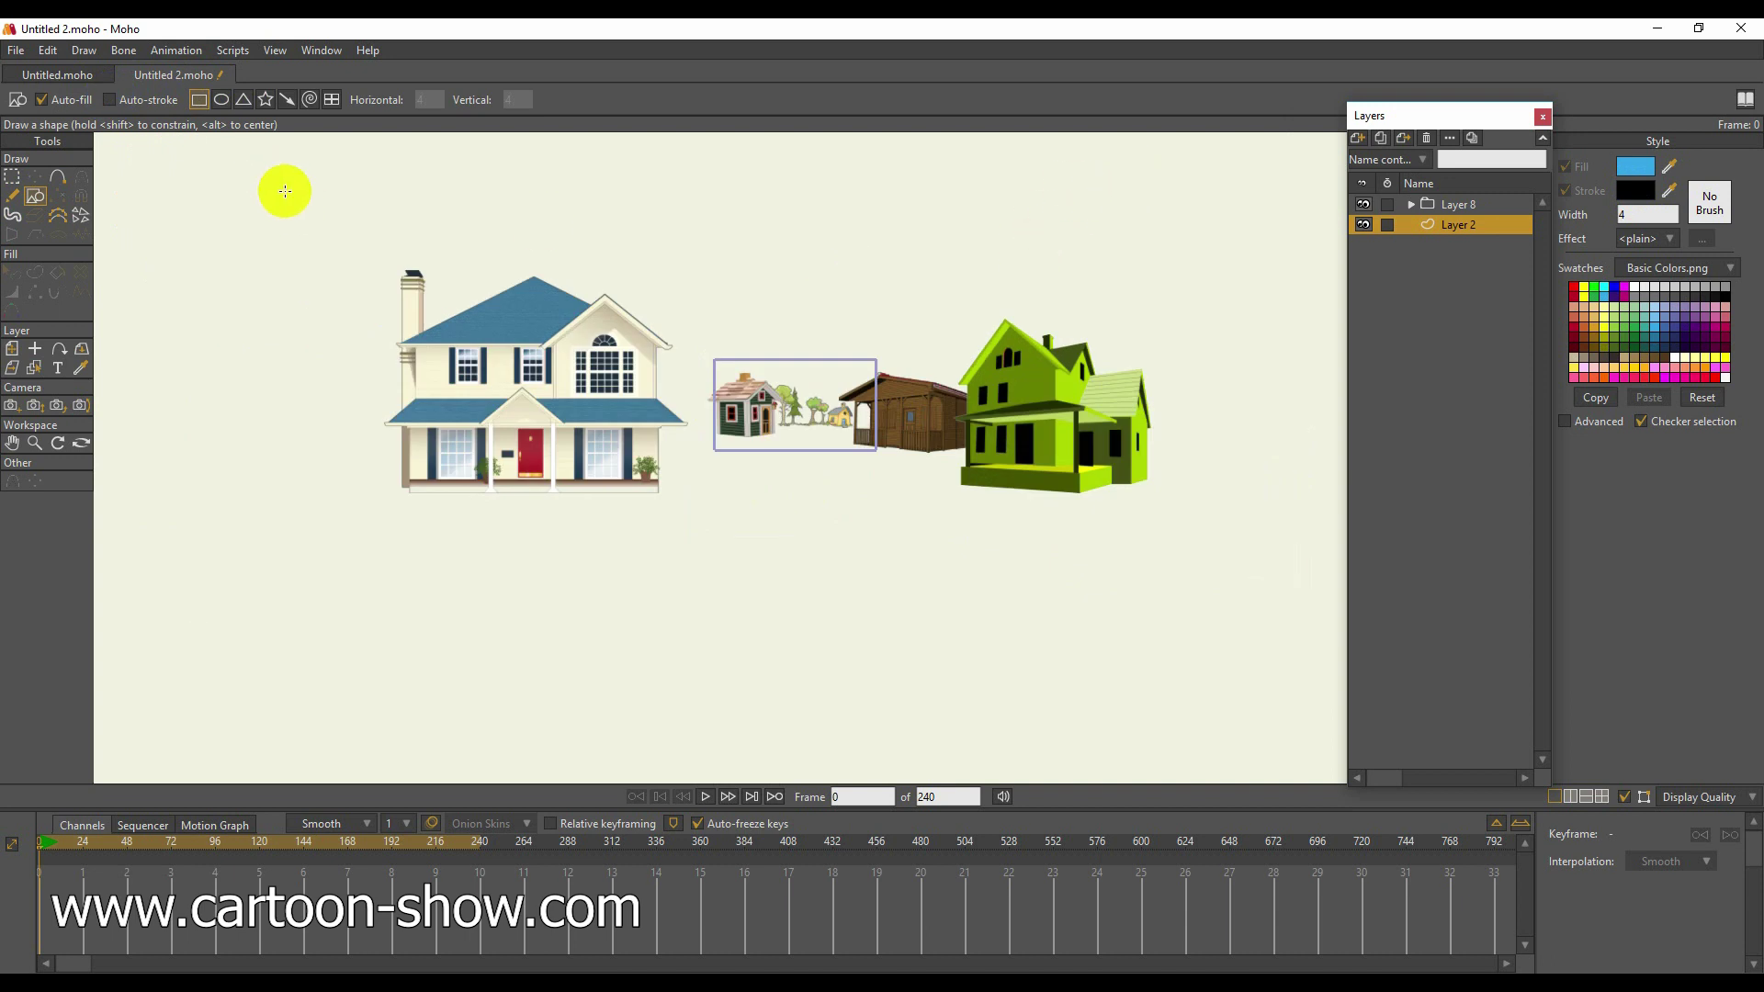
mouse_move(297, 159)
left_mouse_down()
mouse_move(946, 405)
mouse_move(1181, 432)
mouse_move(1327, 413)
mouse_move(1347, 425)
mouse_move(1348, 508)
left_mouse_up()
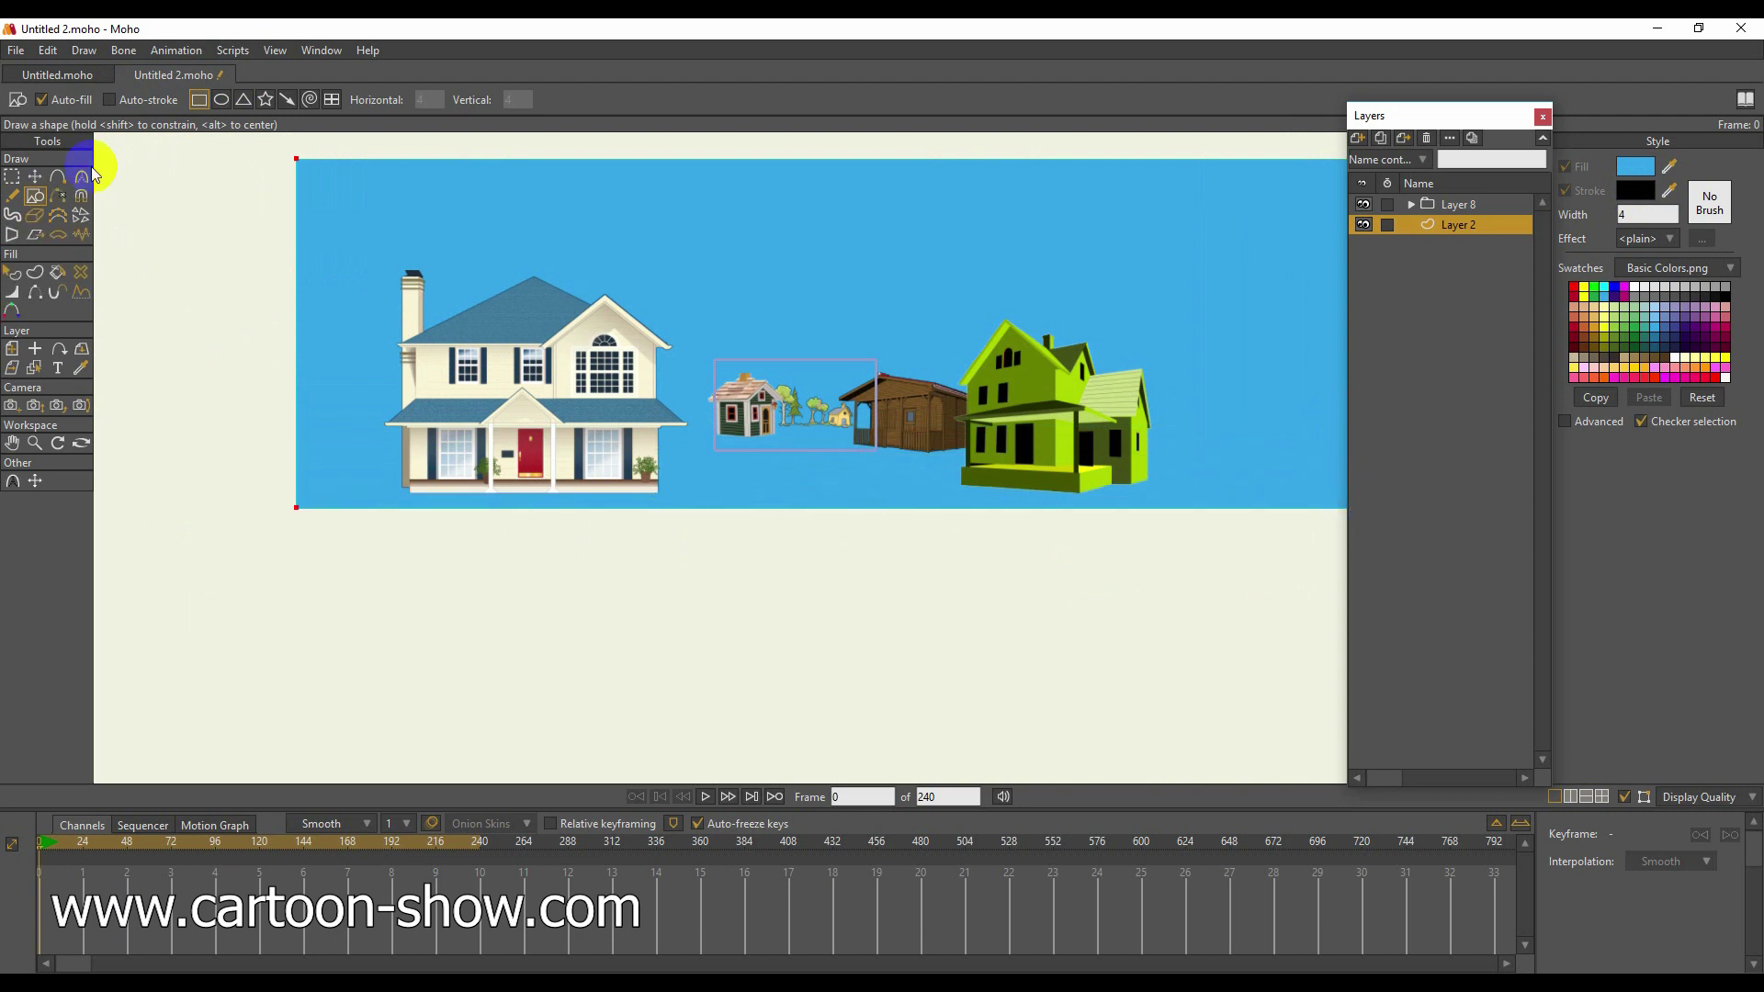
Draw a wide green ground rectangle on Layer 2, overlapping the lower part of the sky and extending below the houses.
left_click(34, 178)
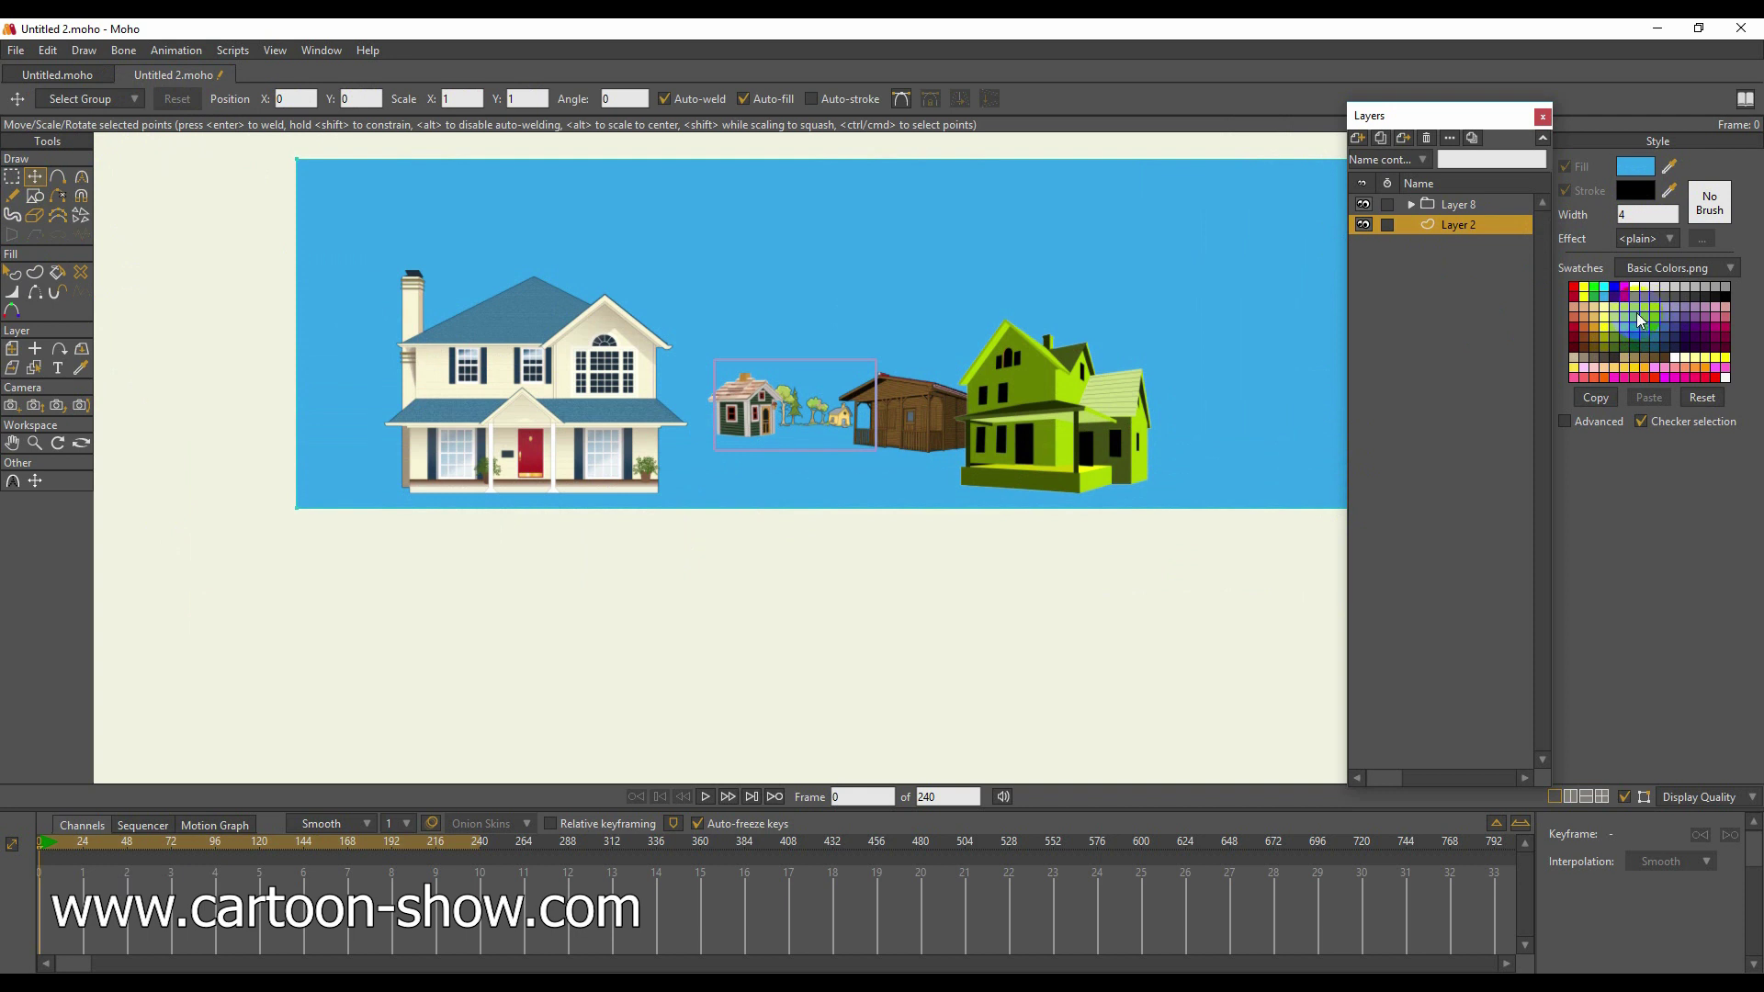
left_click(35, 199)
left_click_drag(262, 401, 325, 429)
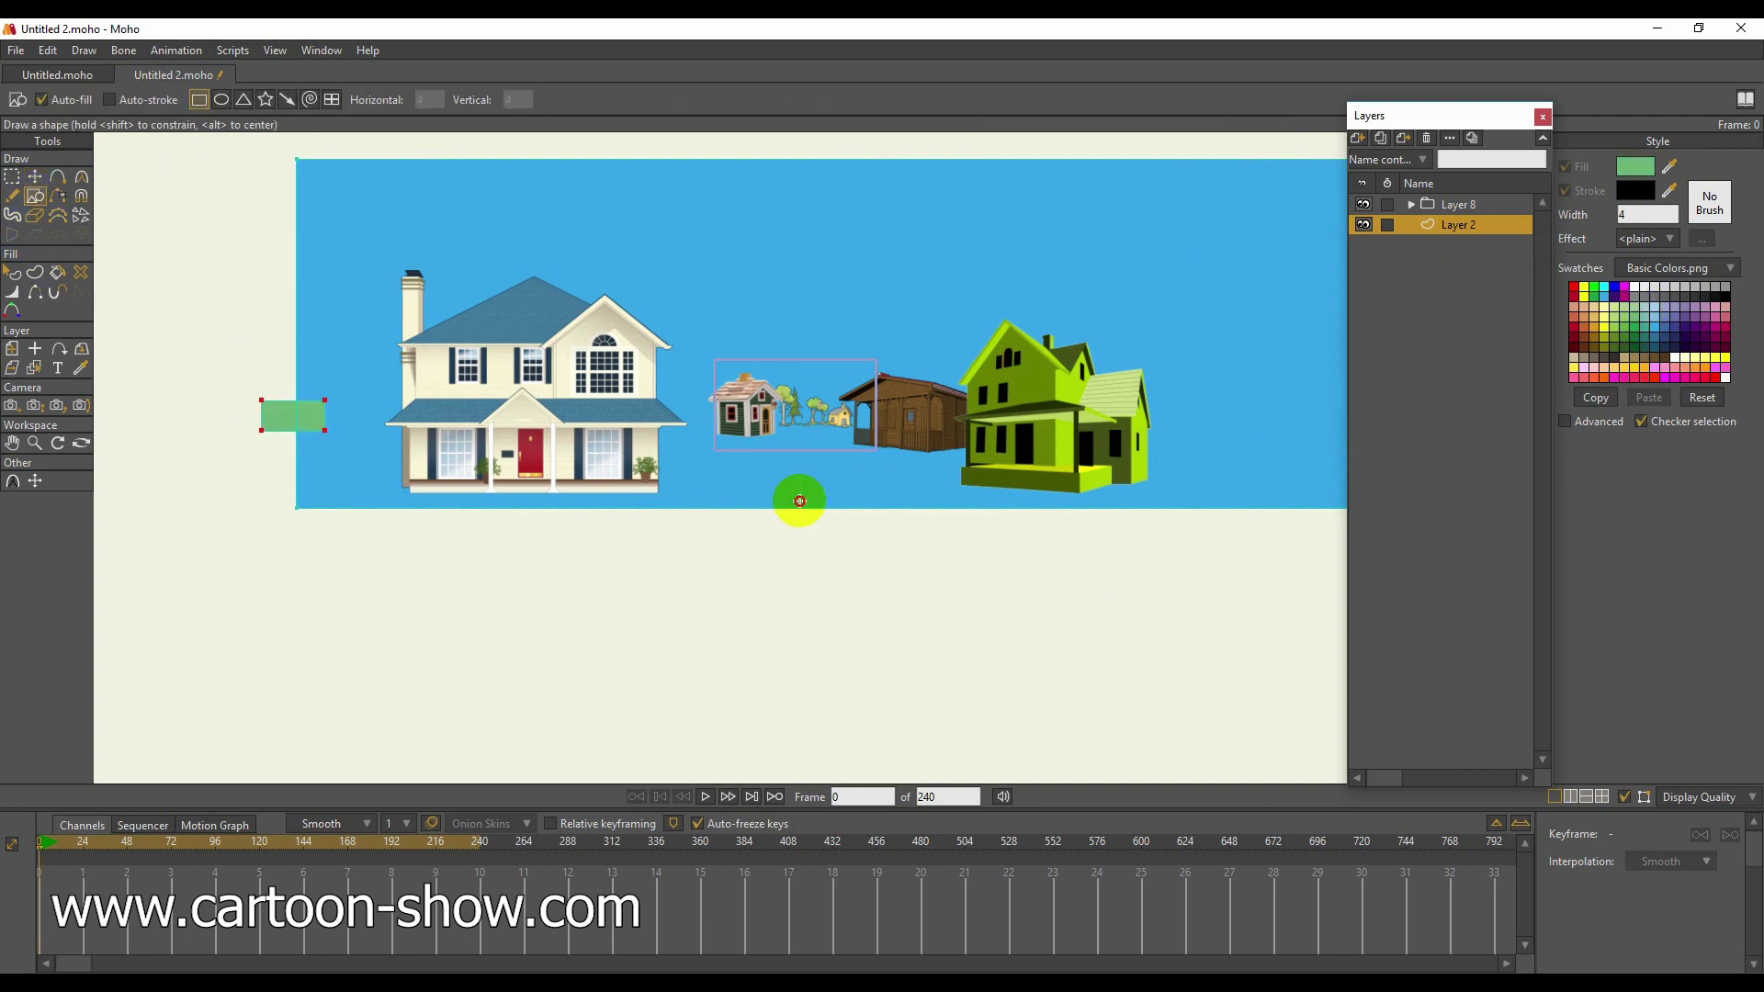
mouse_move(799, 500)
left_mouse_down()
mouse_move(1079, 524)
mouse_move(1530, 638)
left_mouse_up()
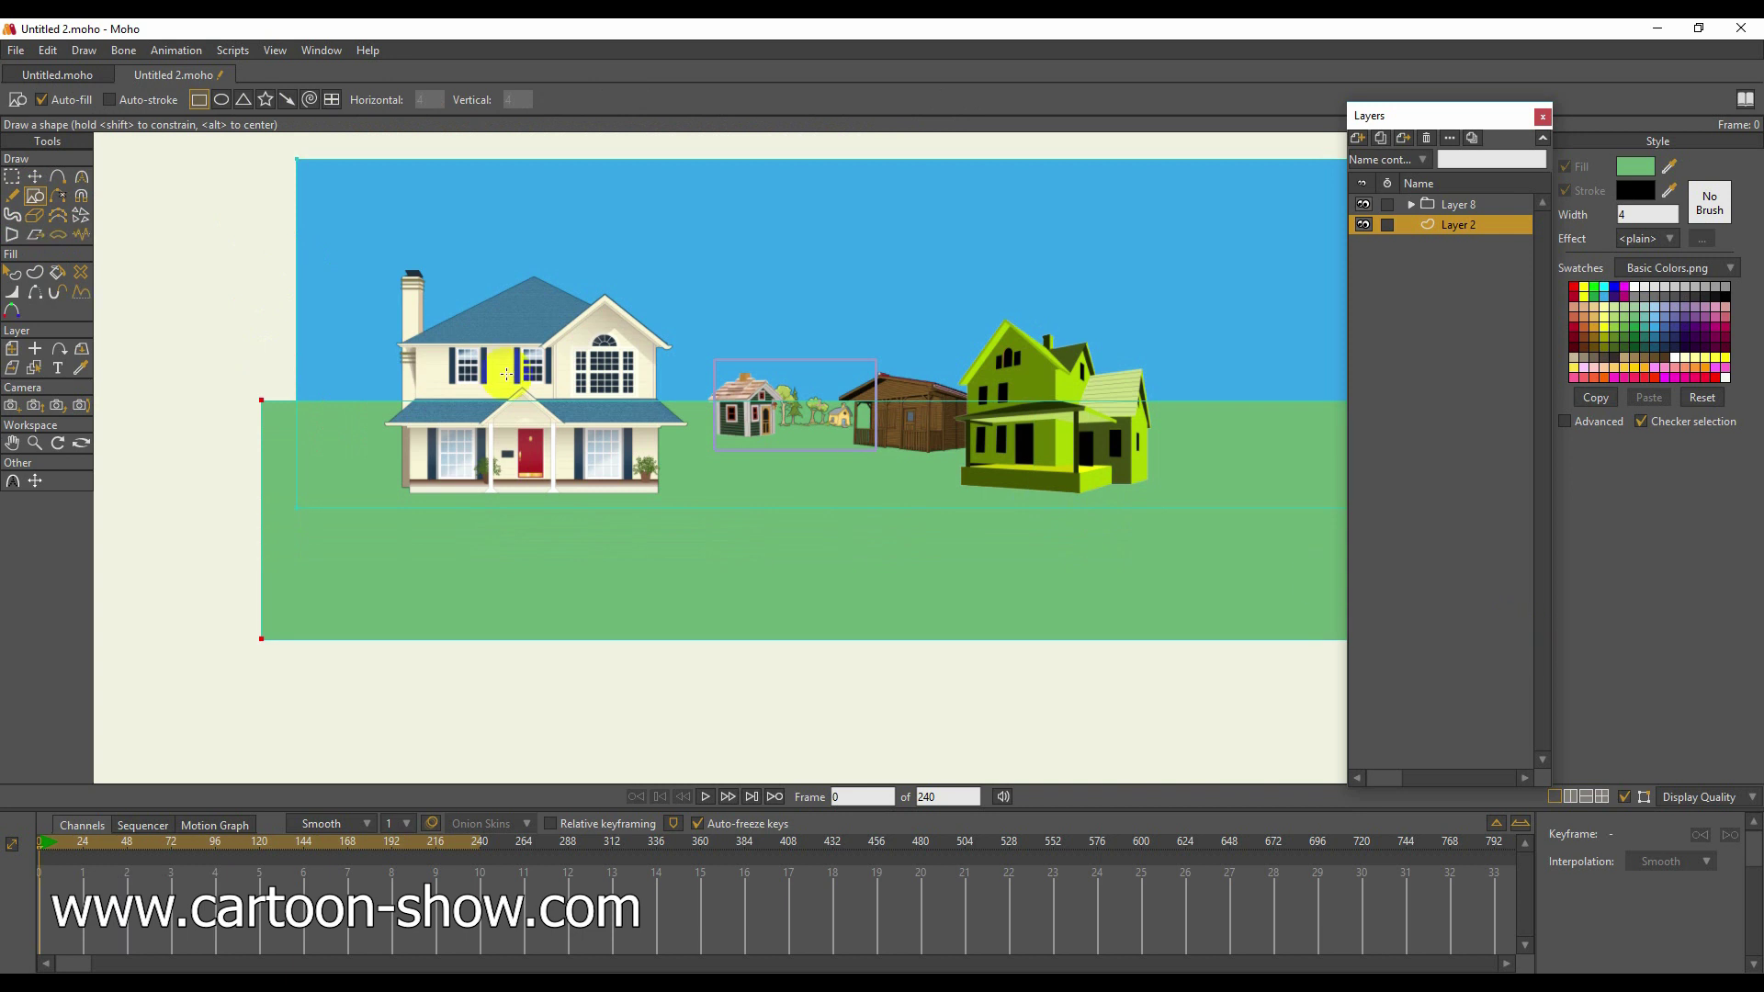
Lower the green ground rectangle slightly so its horizon sits behind the bases of the distant houses.
left_click(34, 176)
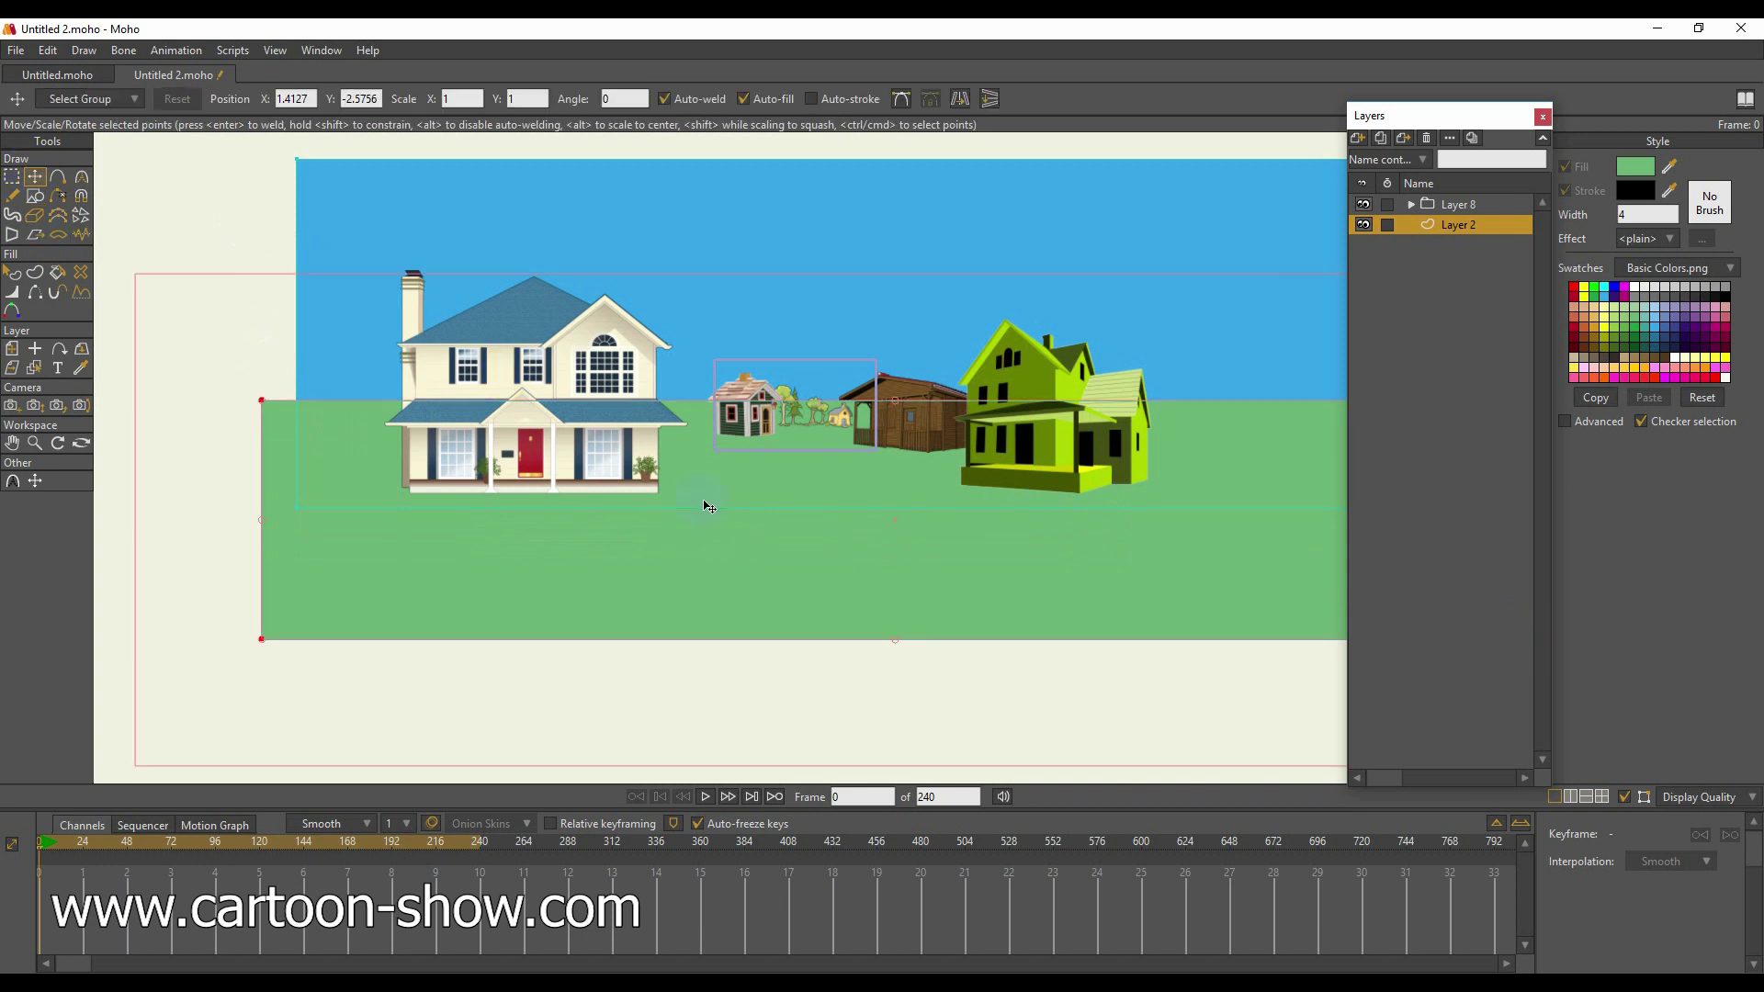
left_click_drag(709, 506, 725, 526)
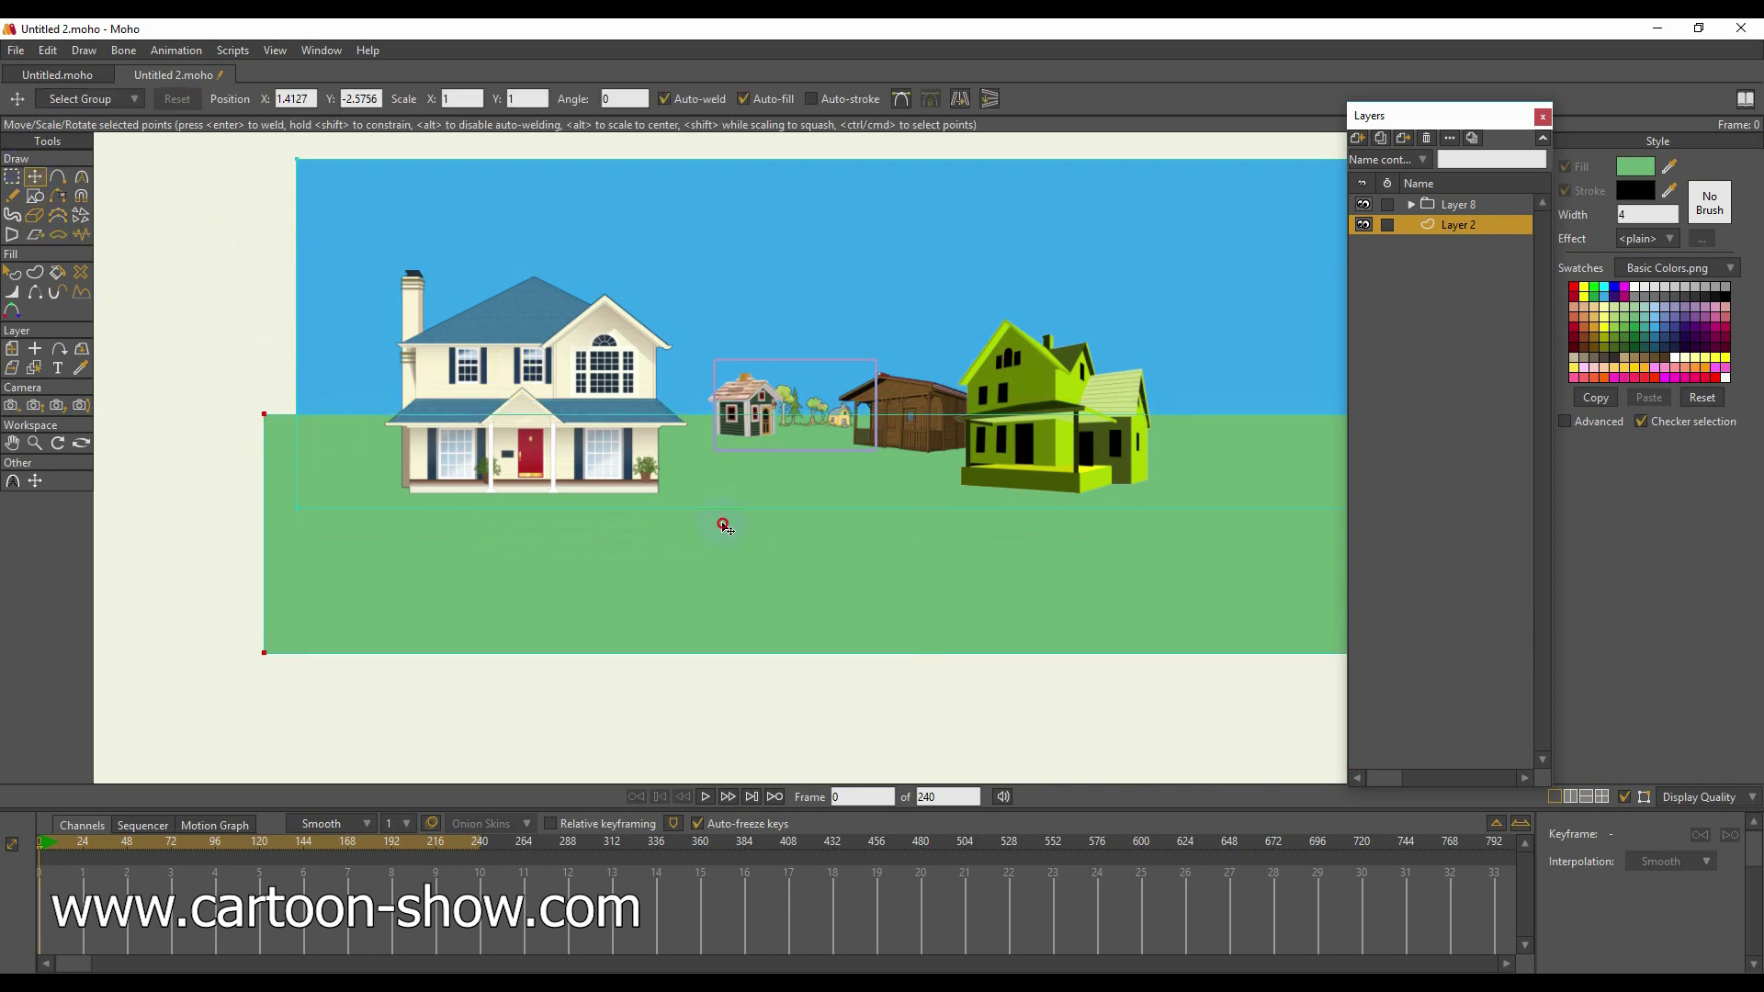
scroll(841, 427, "up", 5)
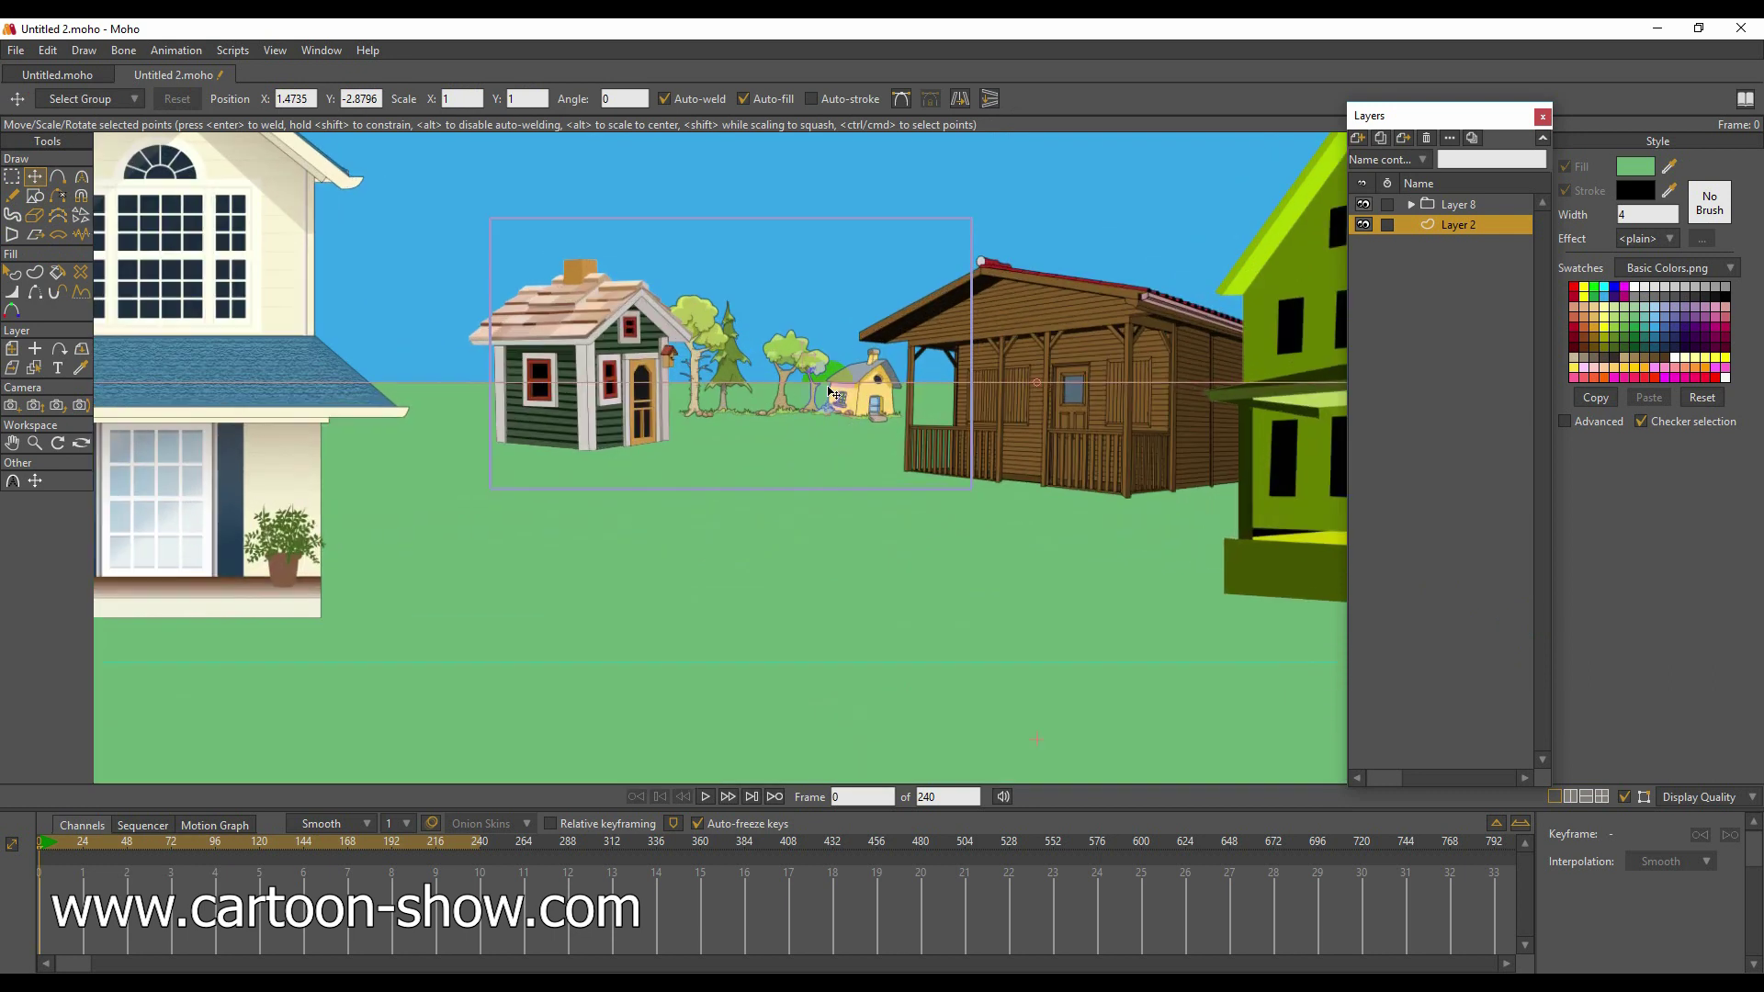
left_click_drag(825, 524, 824, 534)
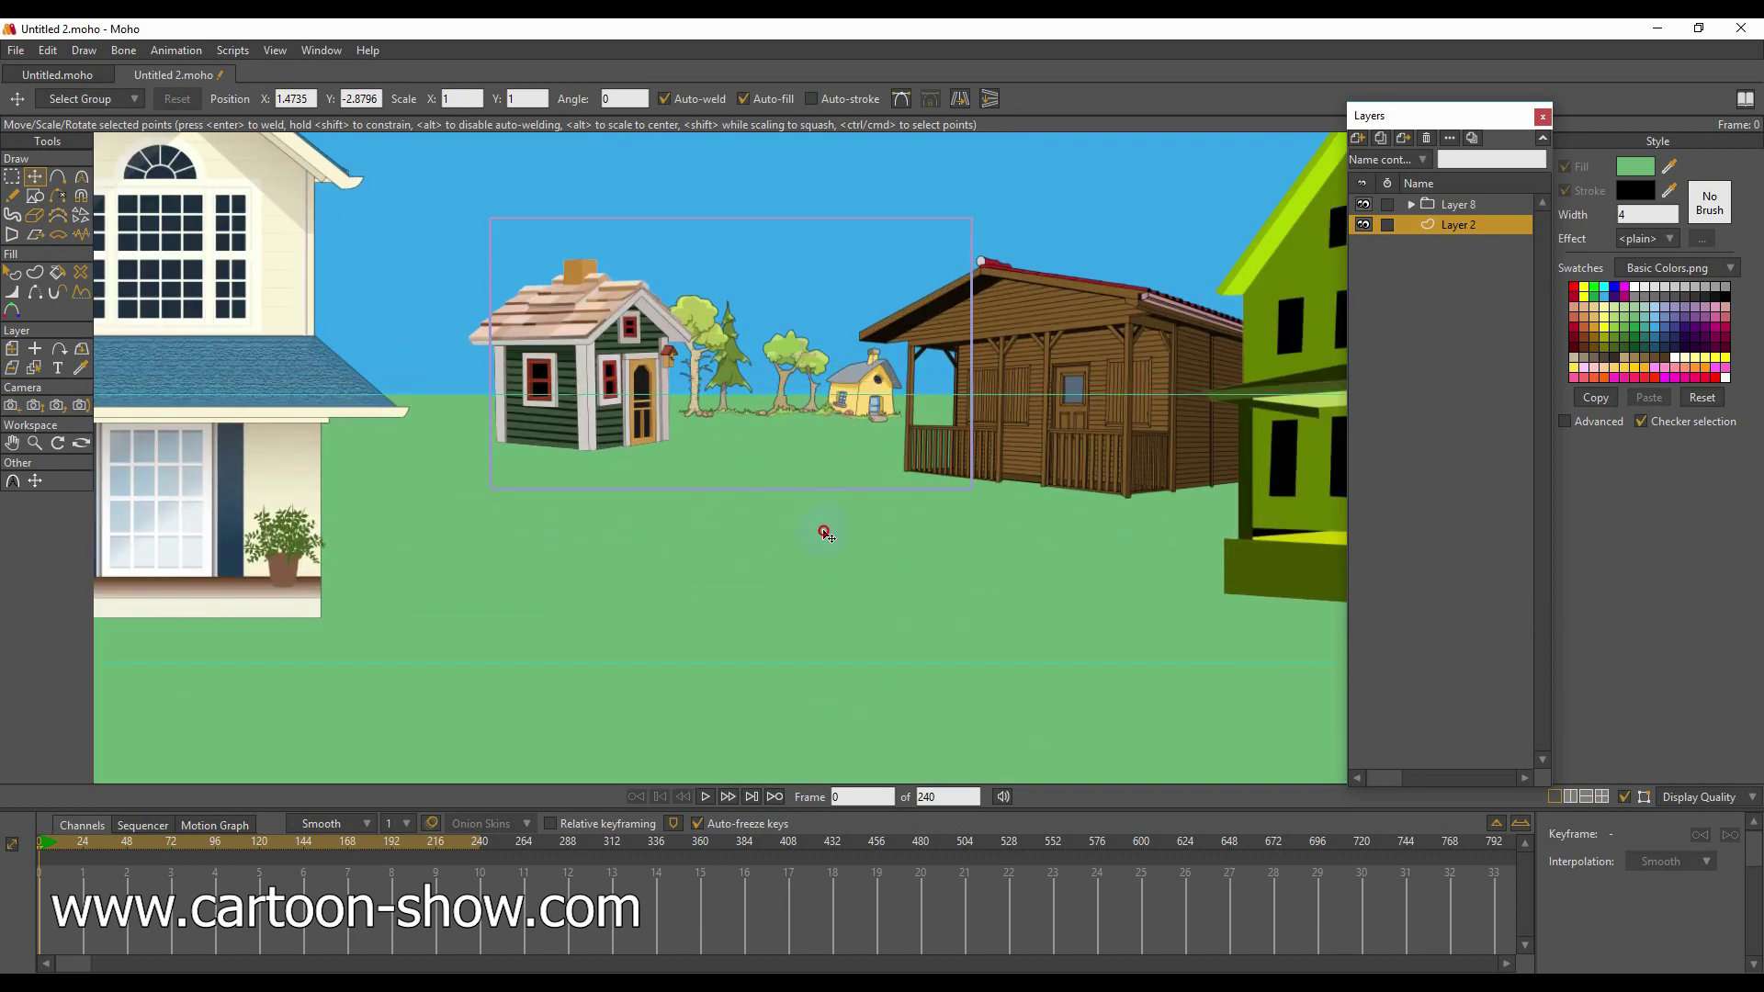
scroll(777, 515, "down", 5)
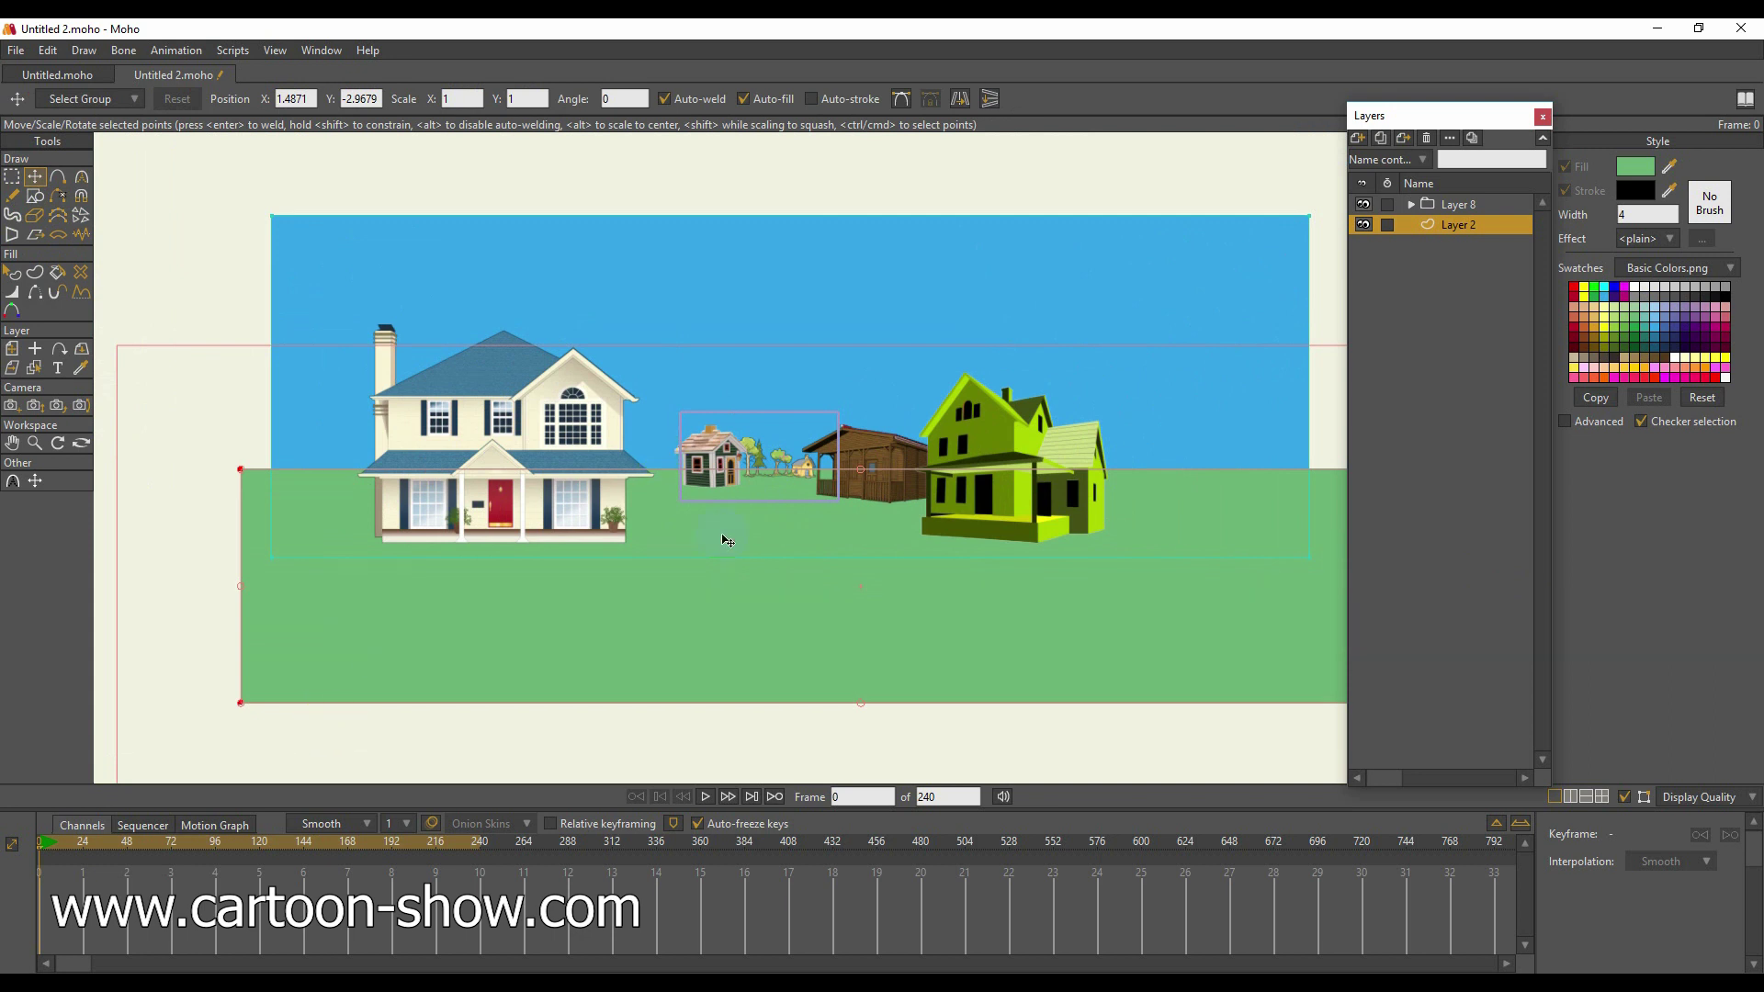
scroll(725, 540, "up", 2)
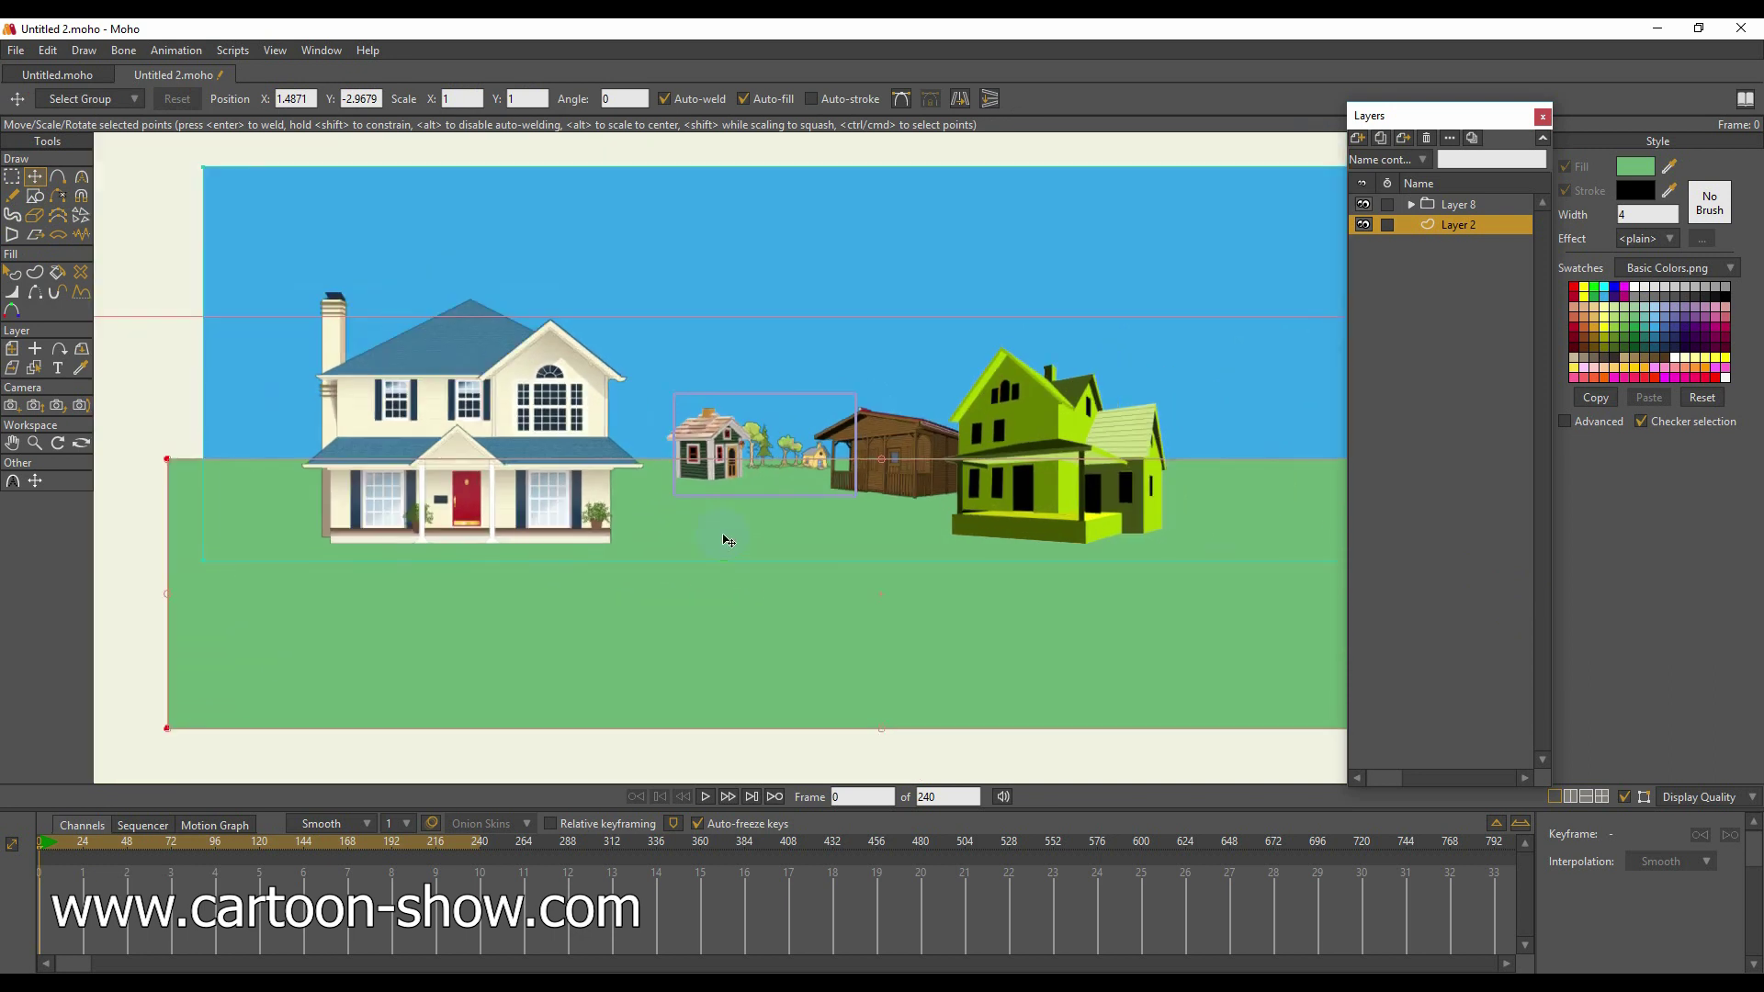
scroll(726, 540, "down", 2)
scroll(726, 540, "up", 1)
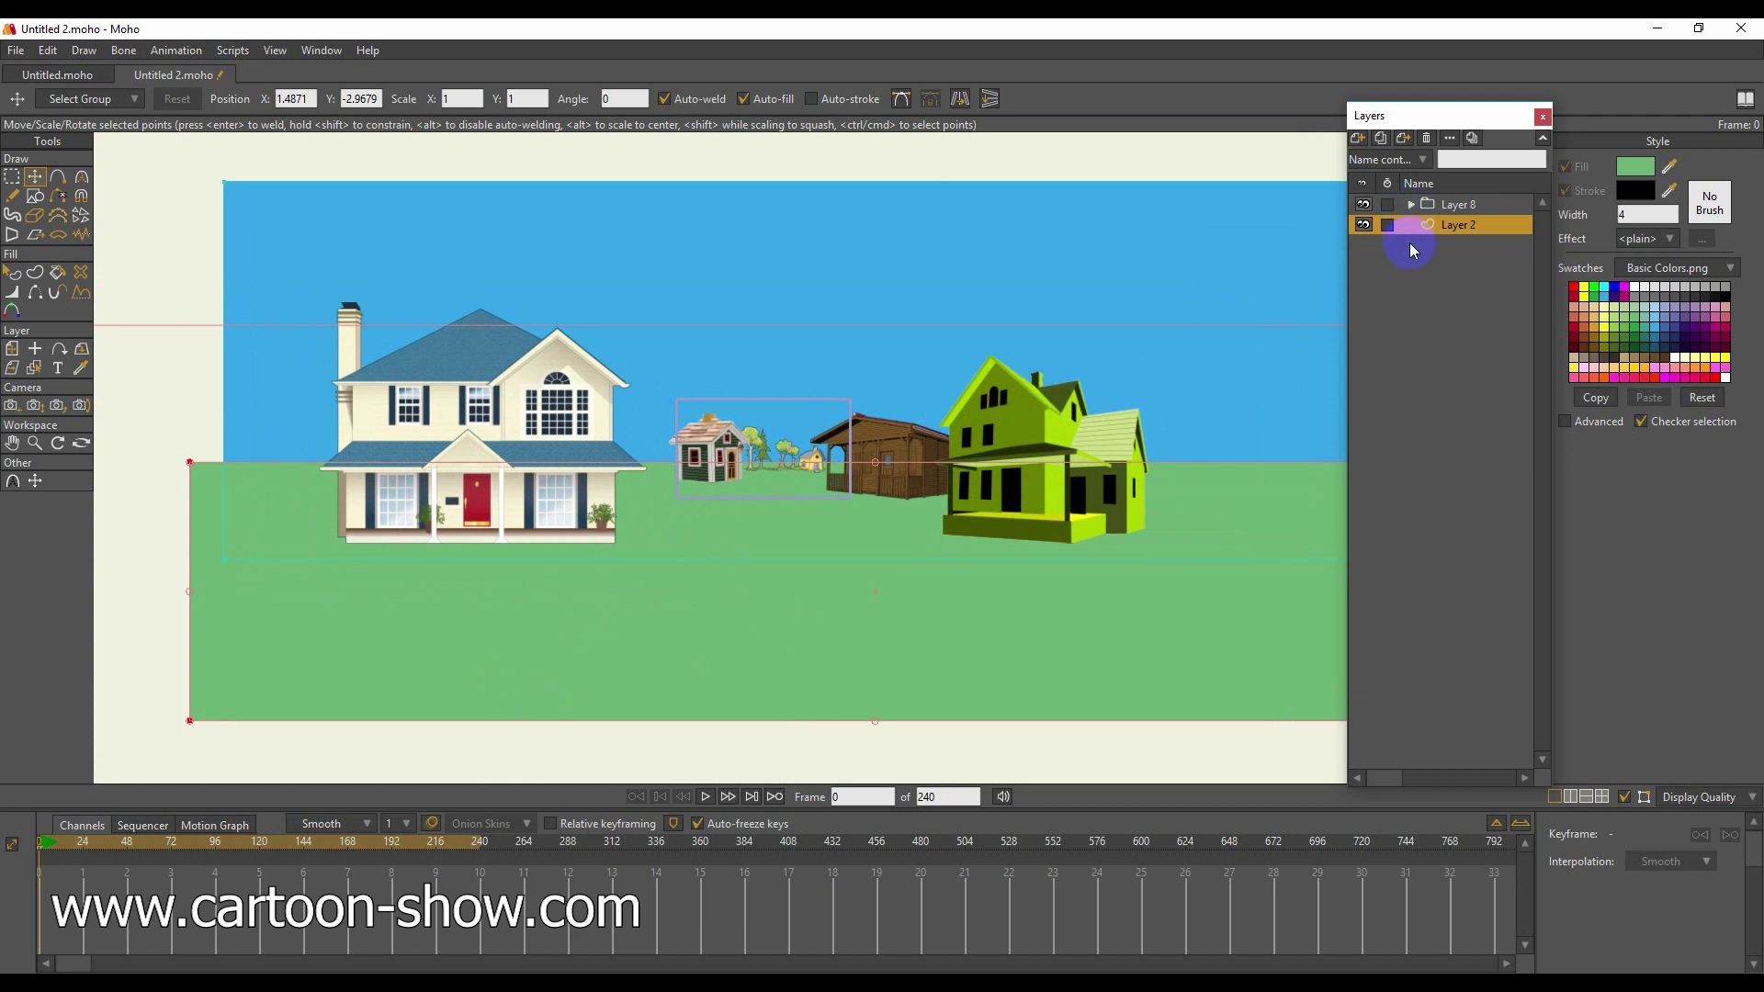
With the Layer 8 group selected, track the camera to about X 4.61 at frame 1 and key its zoom there.
left_click(1433, 211)
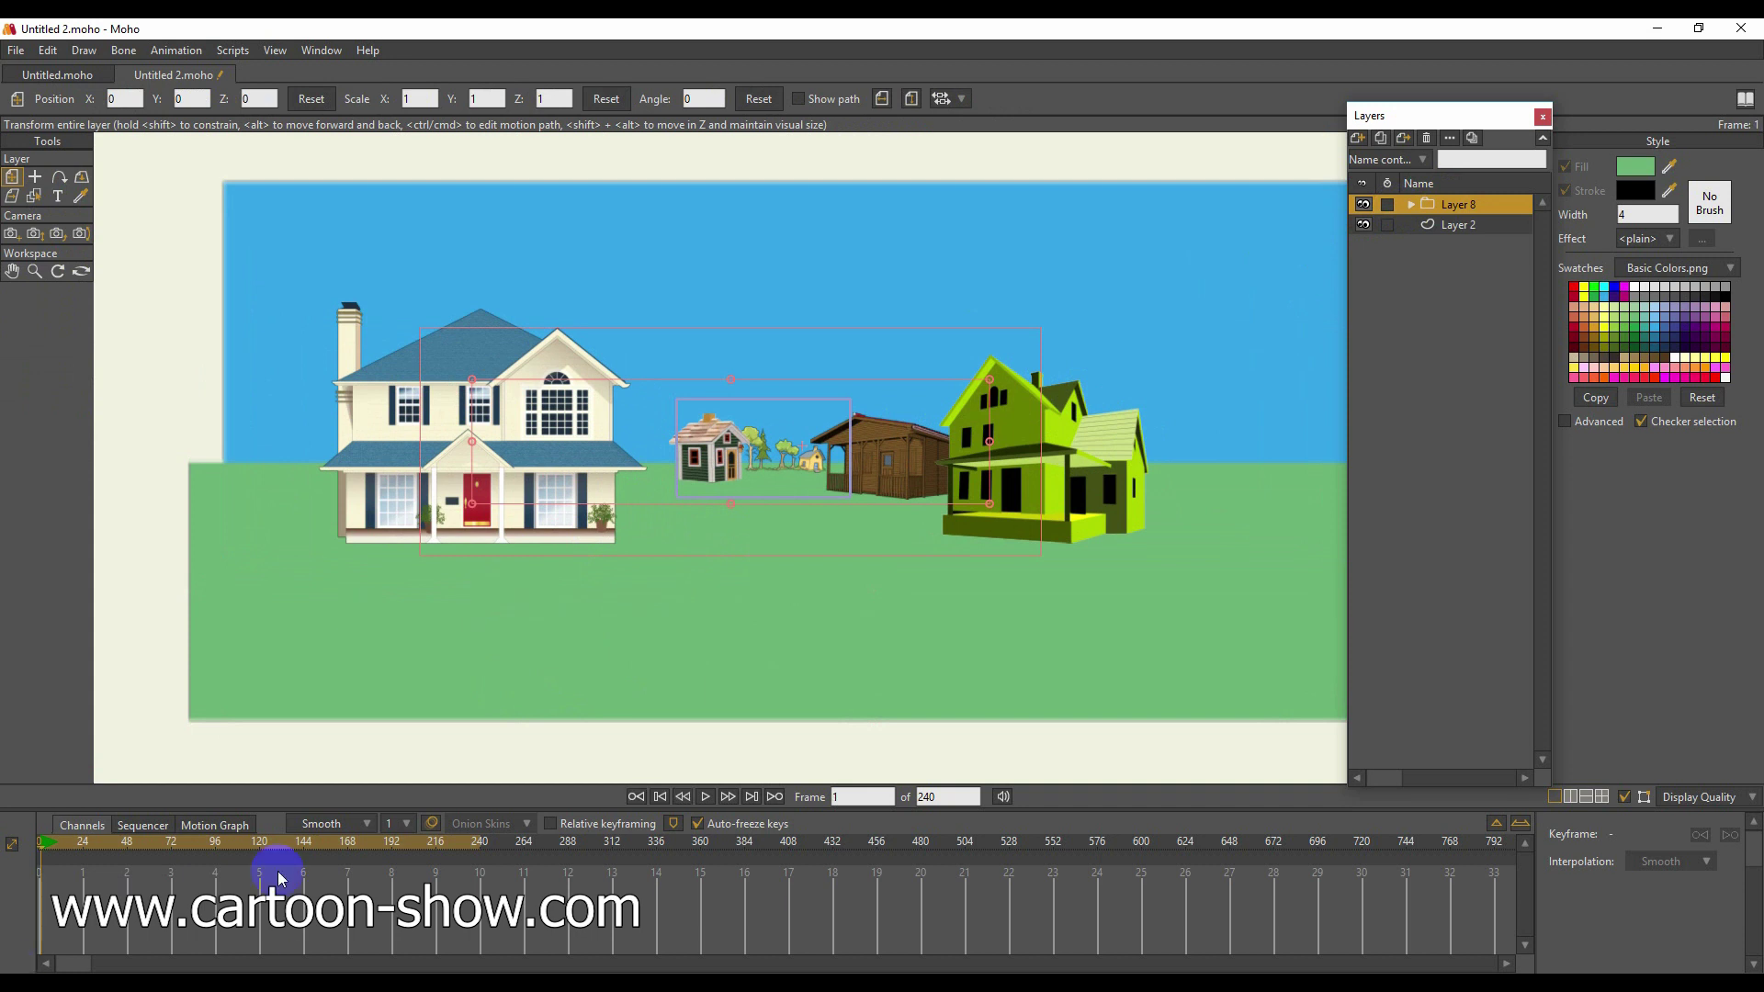
left_click(11, 234)
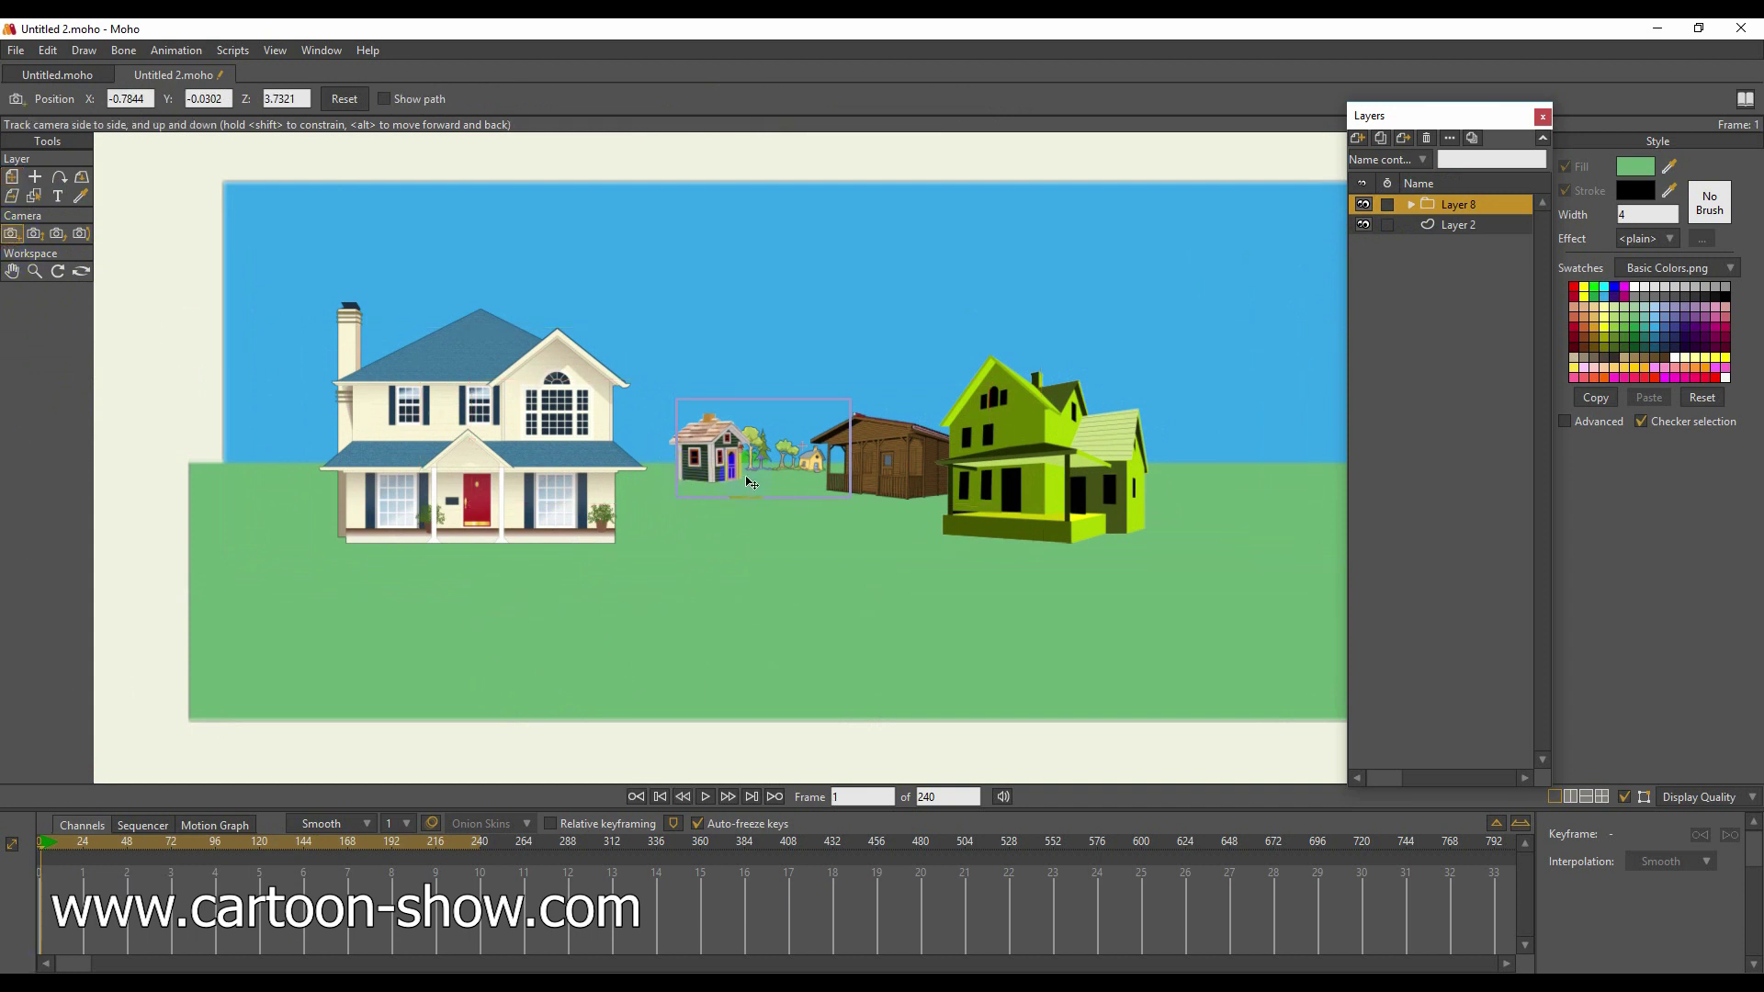
left_click_drag(751, 483, 507, 470)
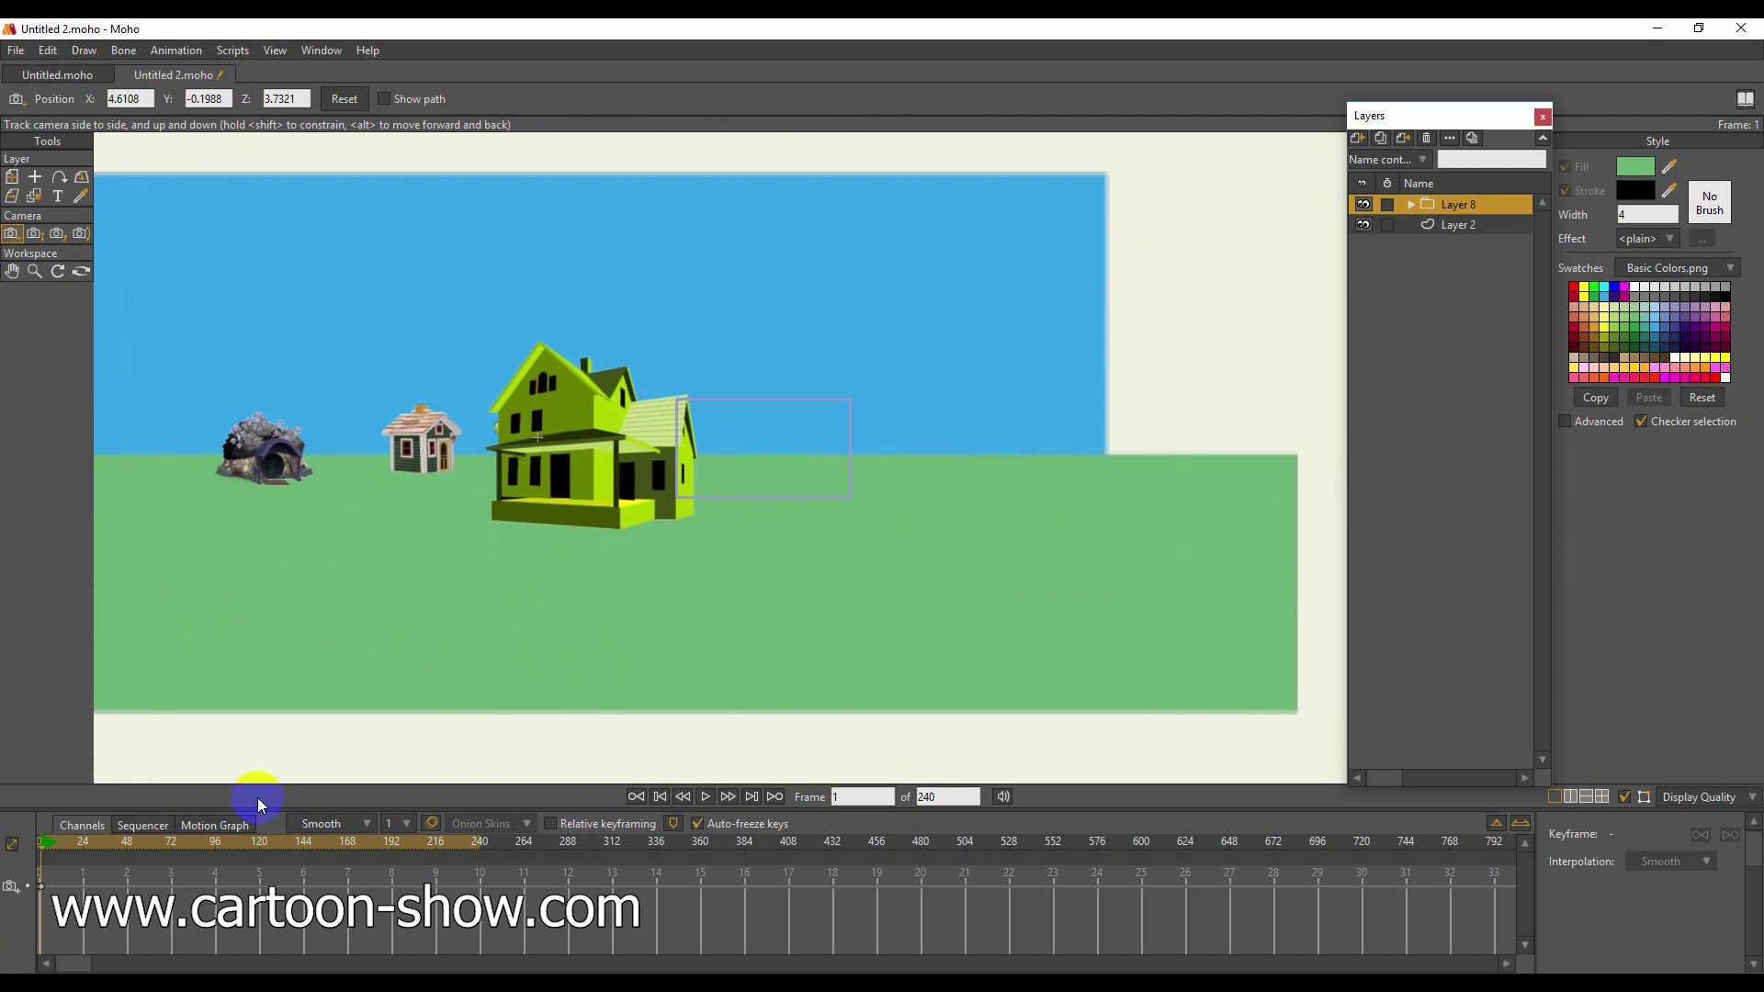
left_click(34, 235)
left_click(85, 888)
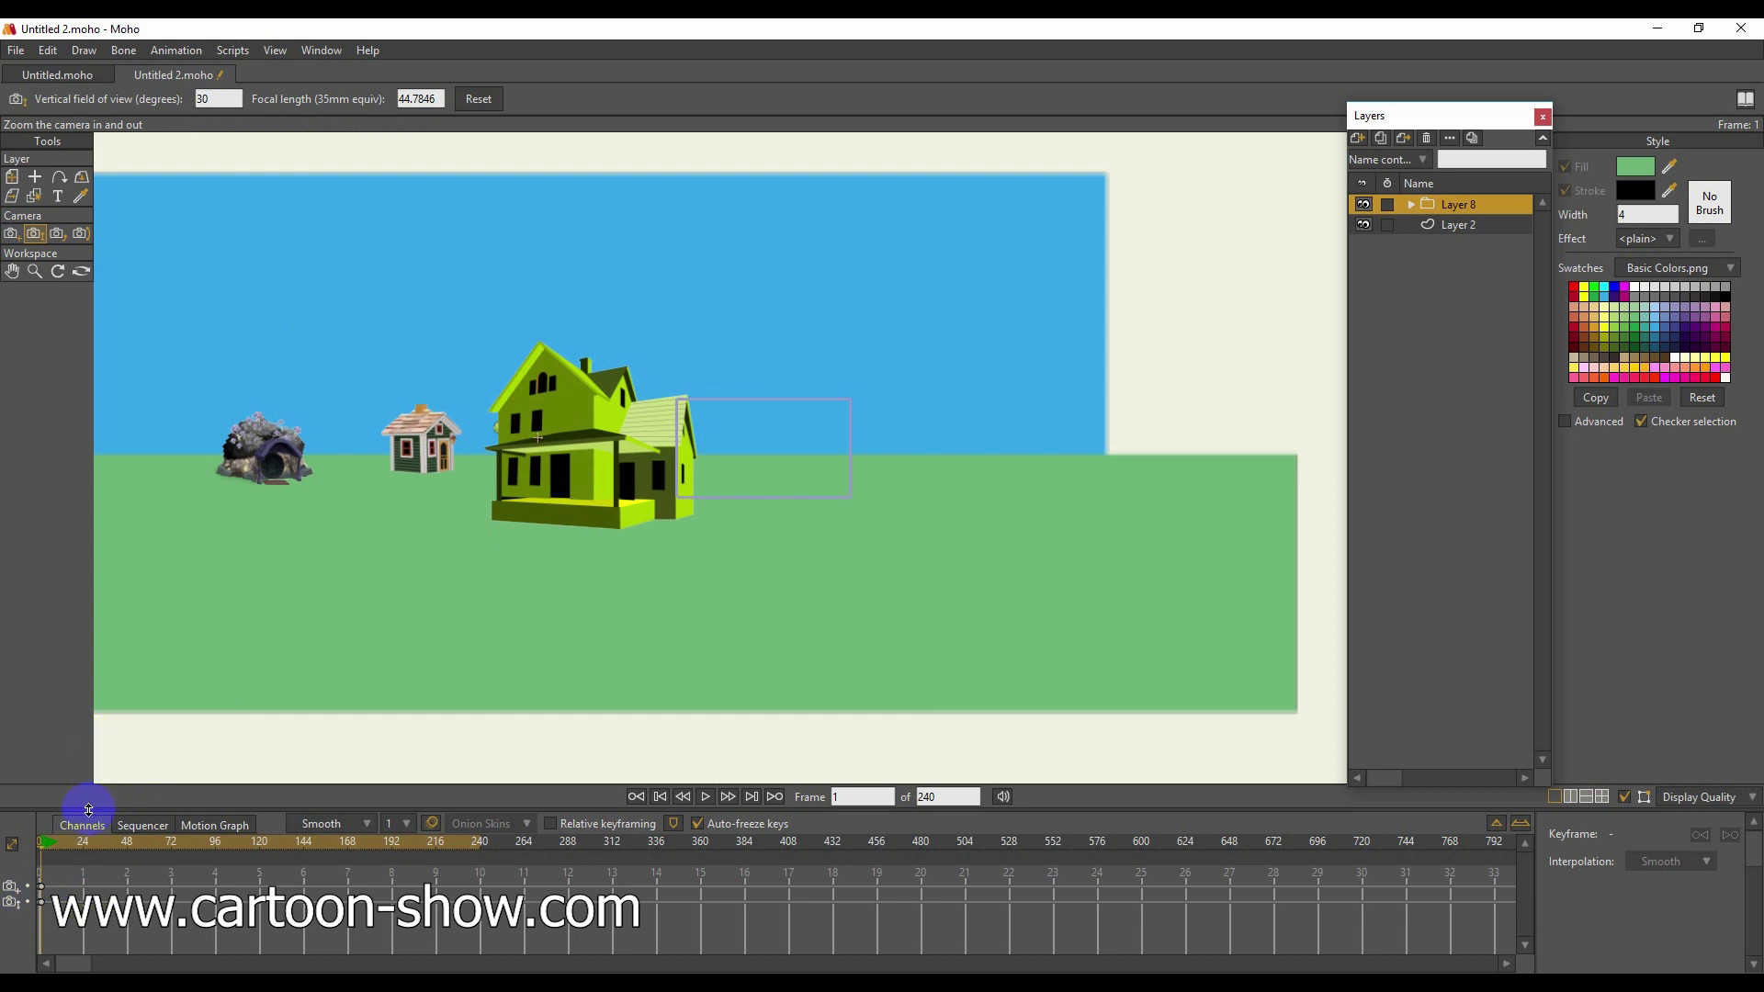
Enlarge the timeline area, shorten the Layers window to clear it, and magnify the timeline's frame scale.
left_click_drag(89, 810, 86, 726)
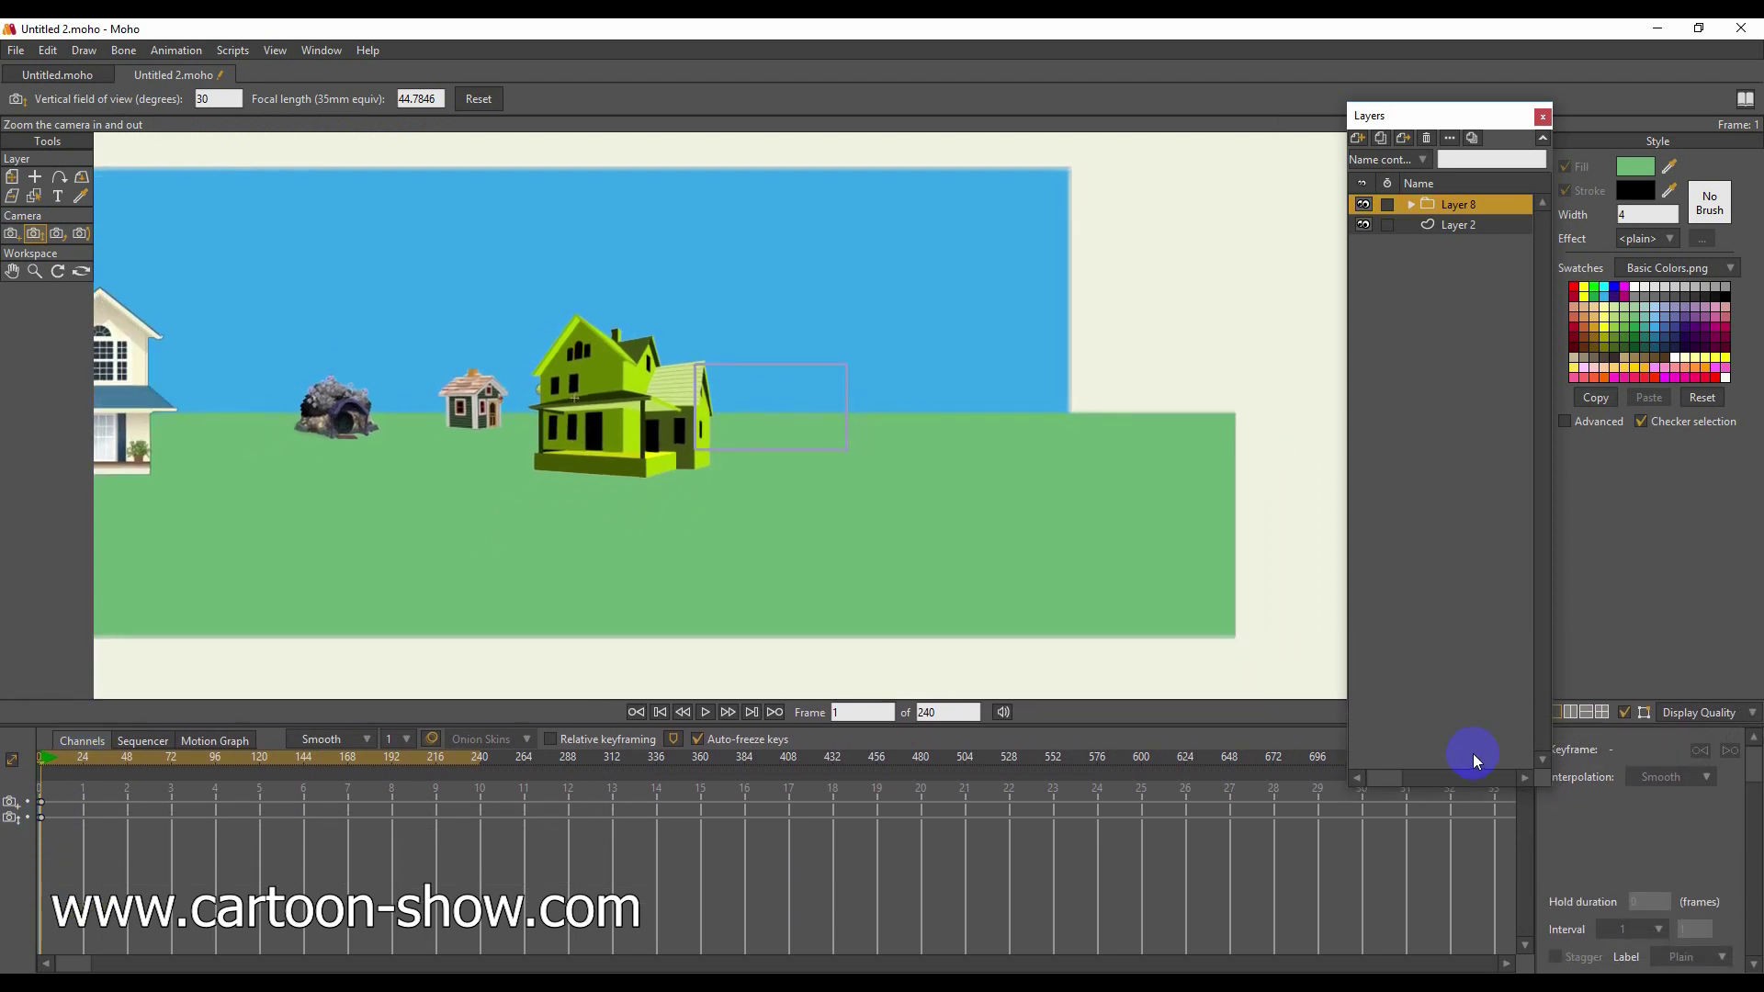
left_click_drag(1493, 790, 1485, 648)
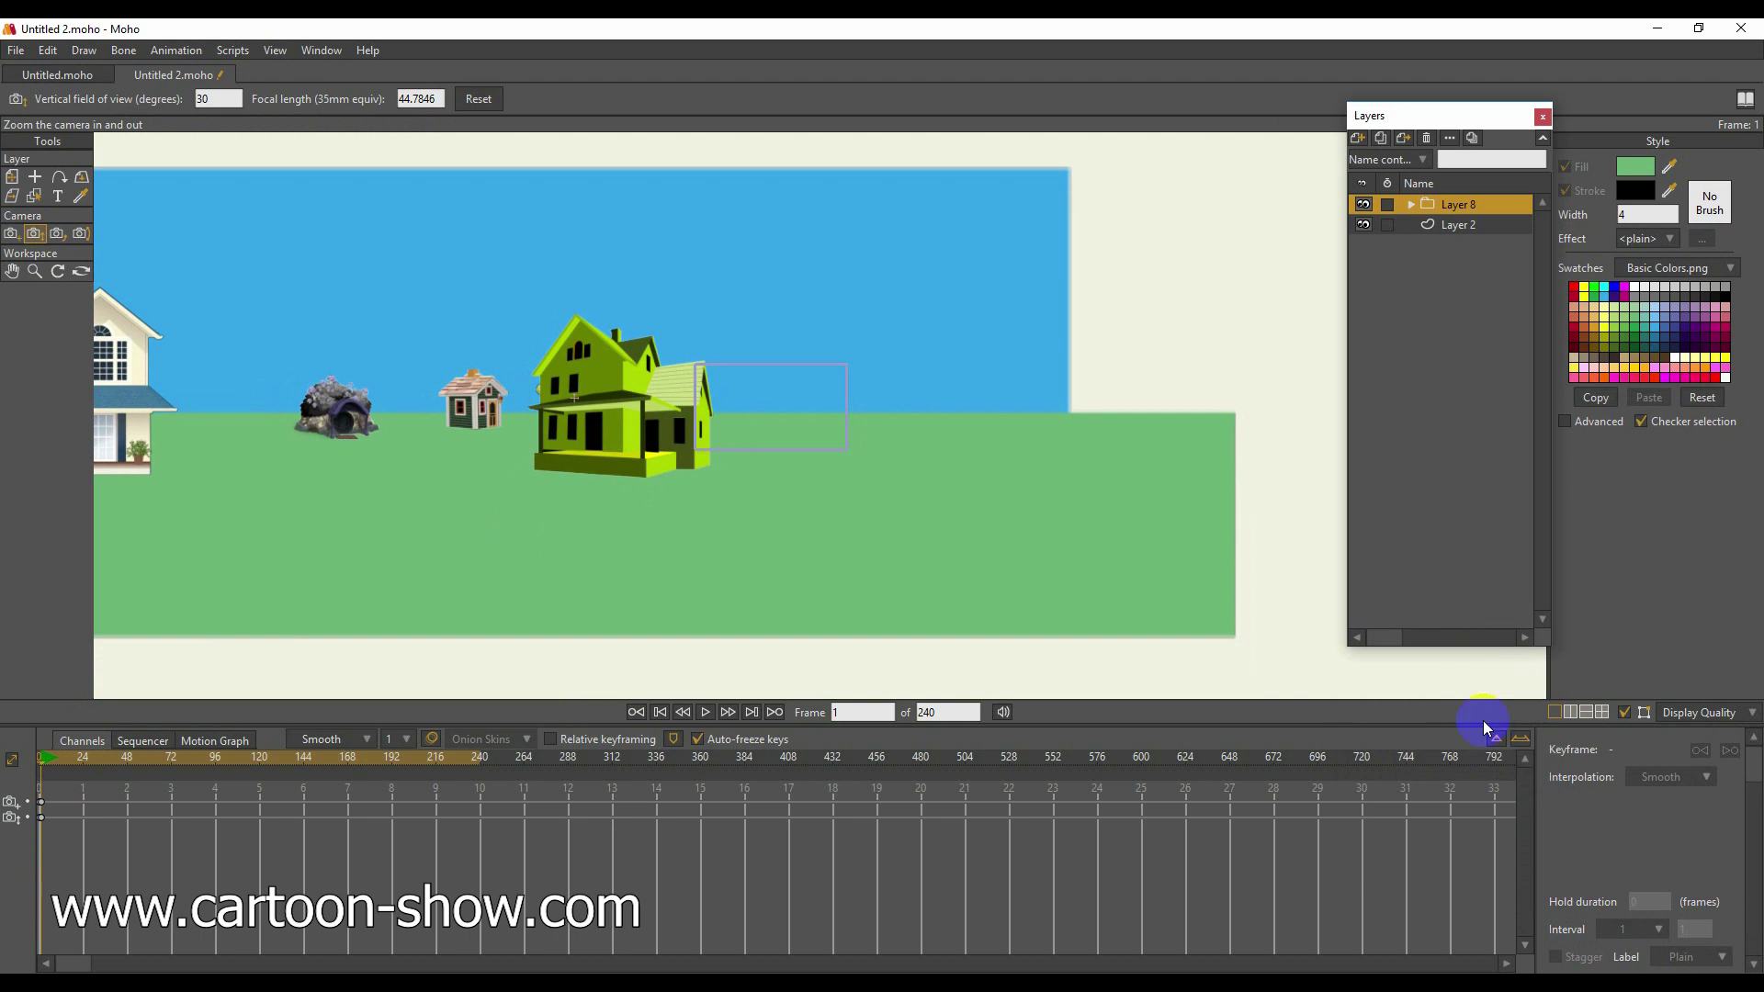
left_click(1520, 740)
left_click(1518, 740)
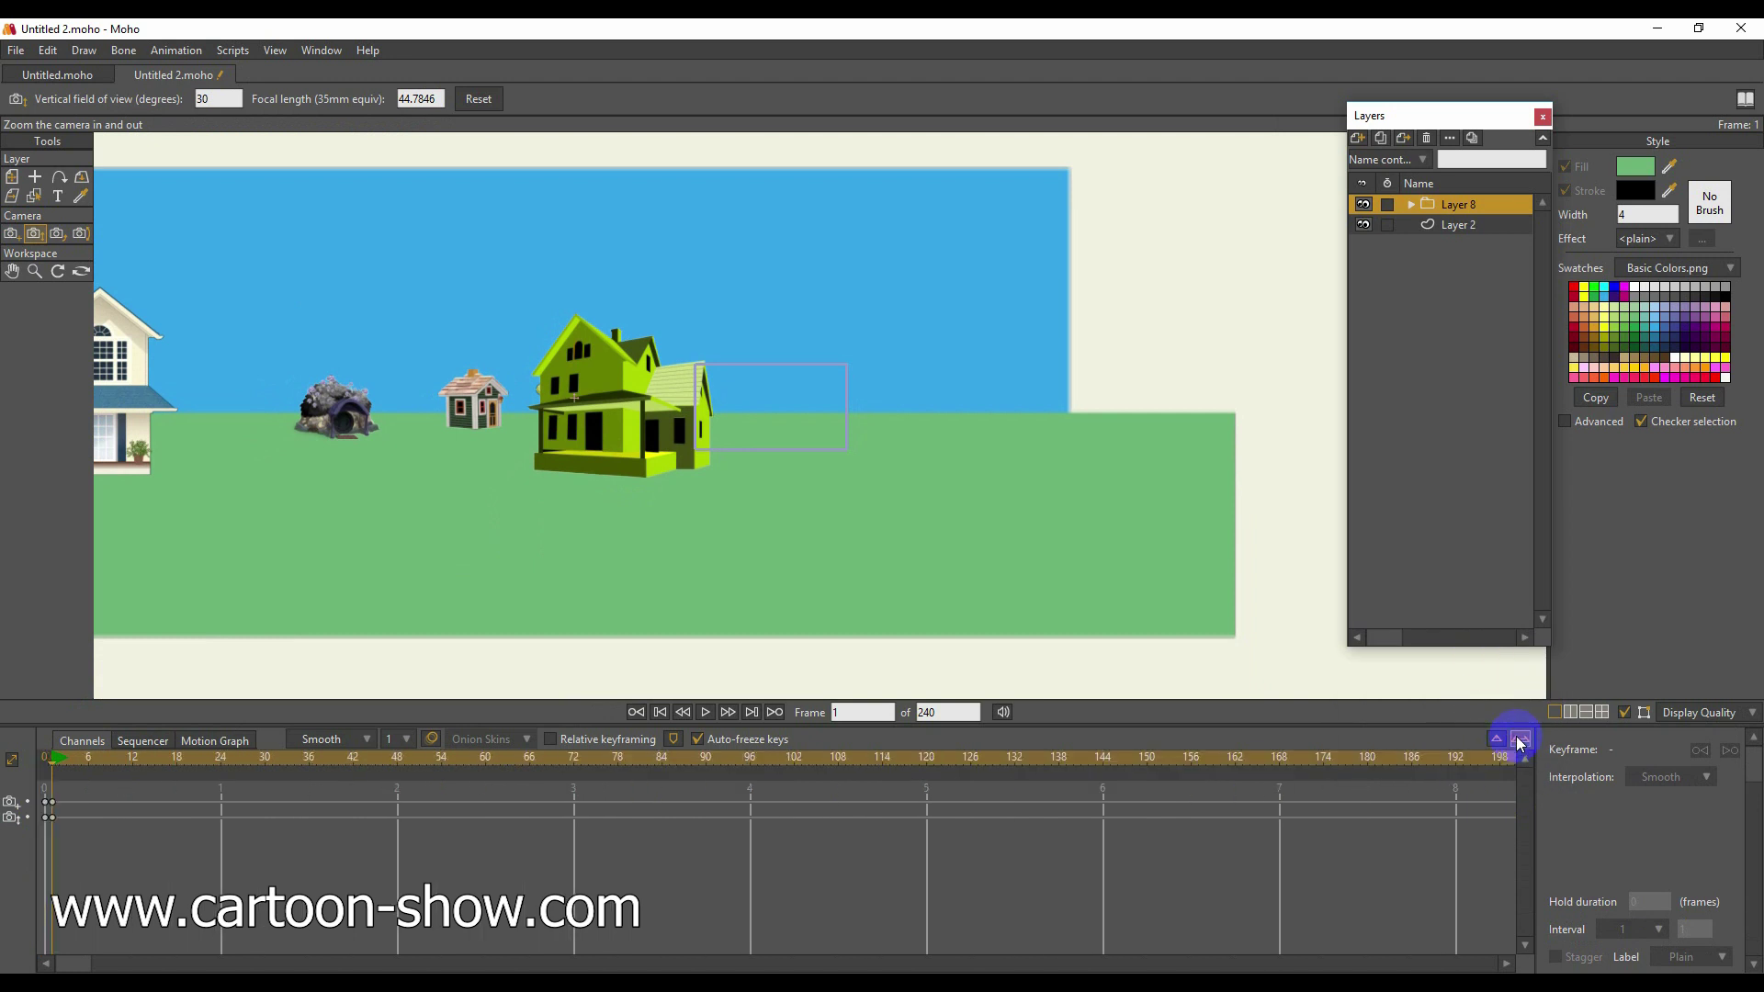
left_click(1513, 740)
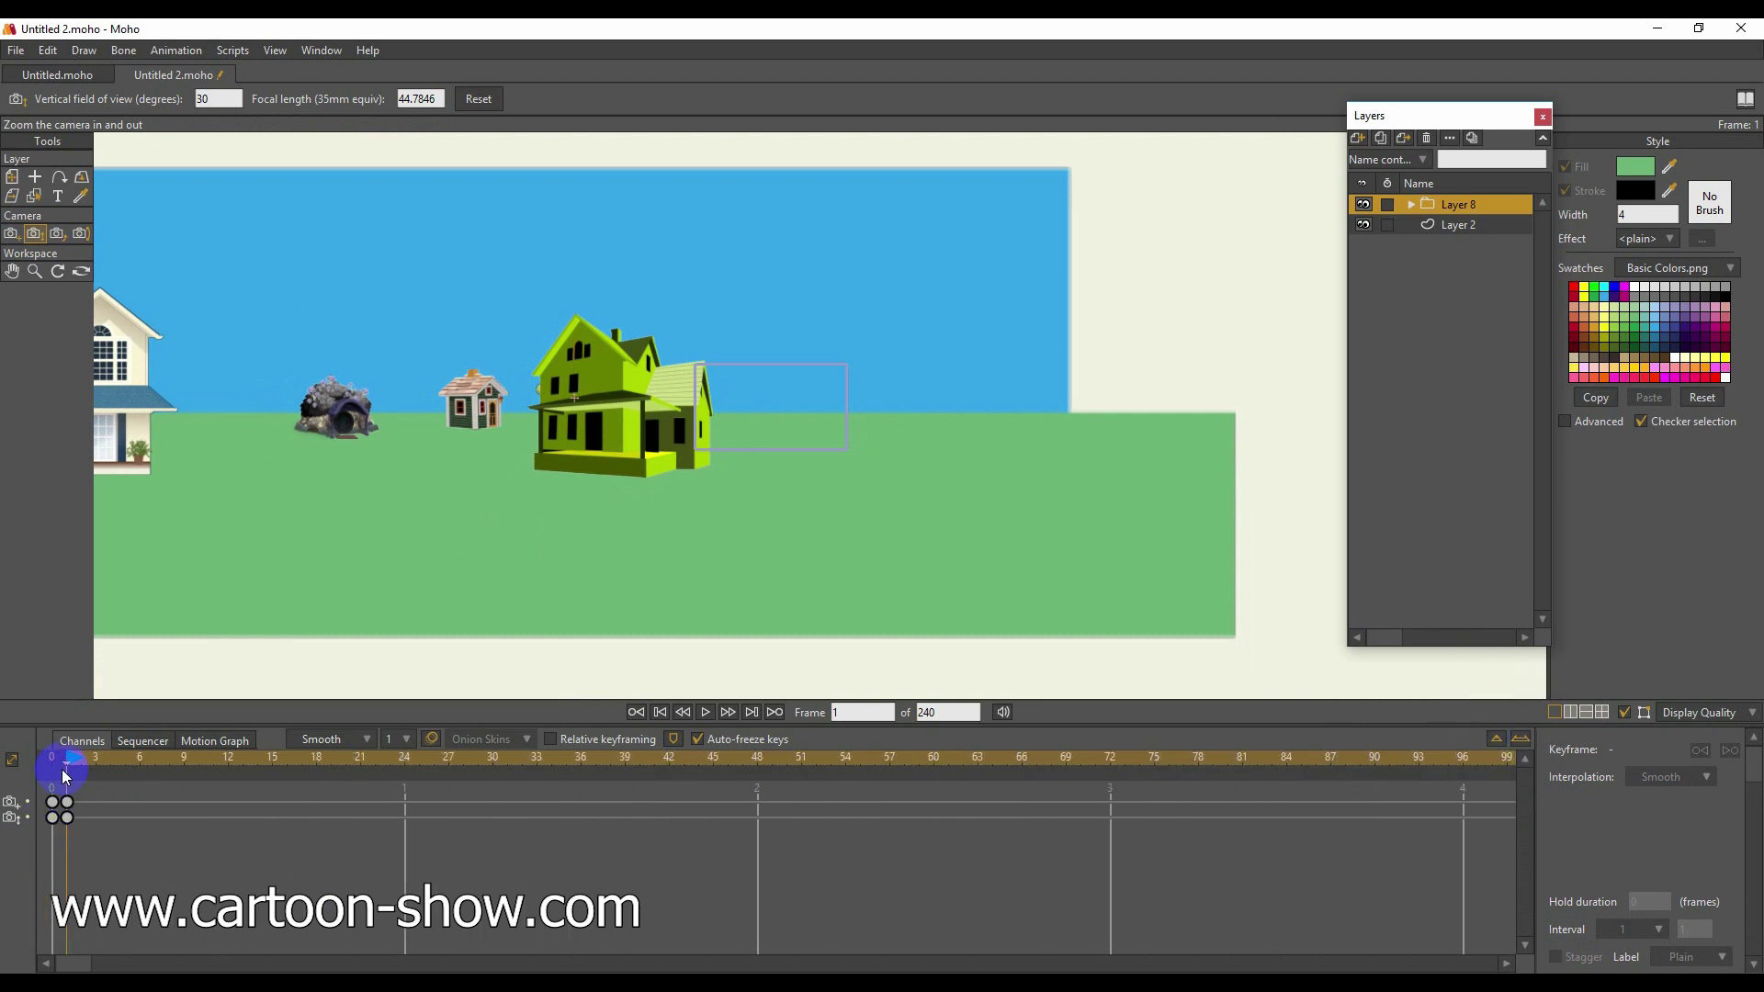
At frame 240, track the camera to about X -8.61 and key the camera zoom at its current field of view.
left_click_drag(67, 770, 1273, 785)
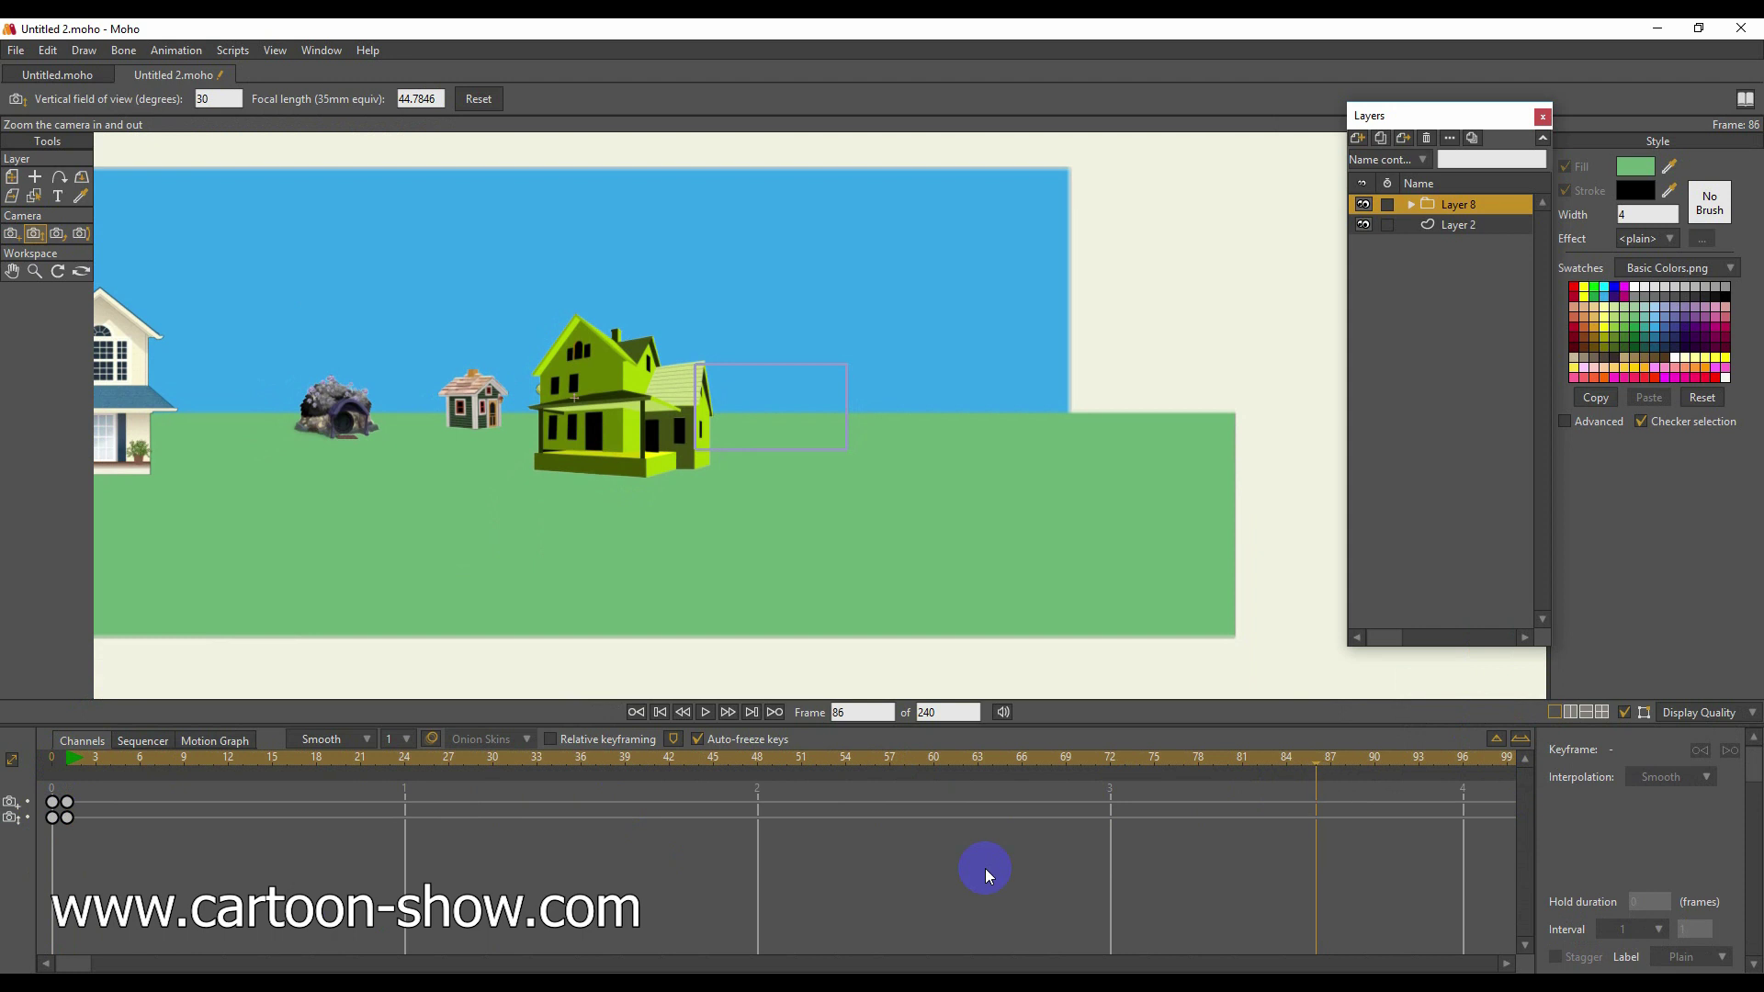
left_click_drag(82, 966, 311, 782)
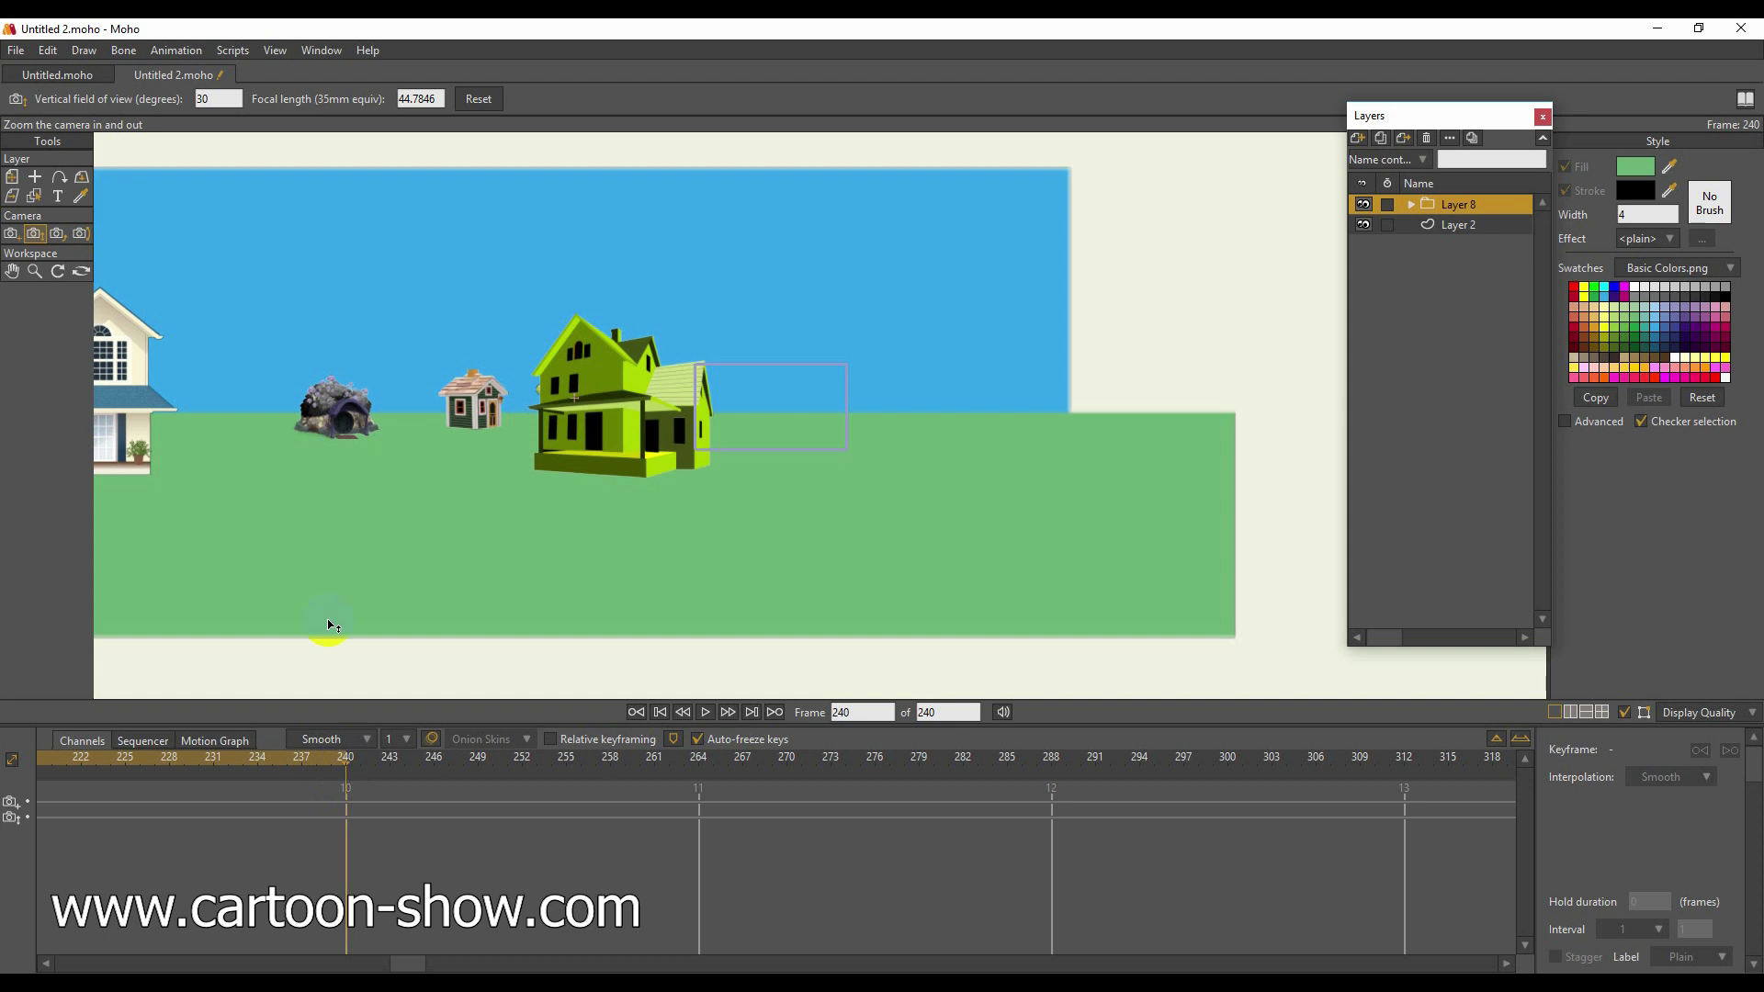
left_click(11, 235)
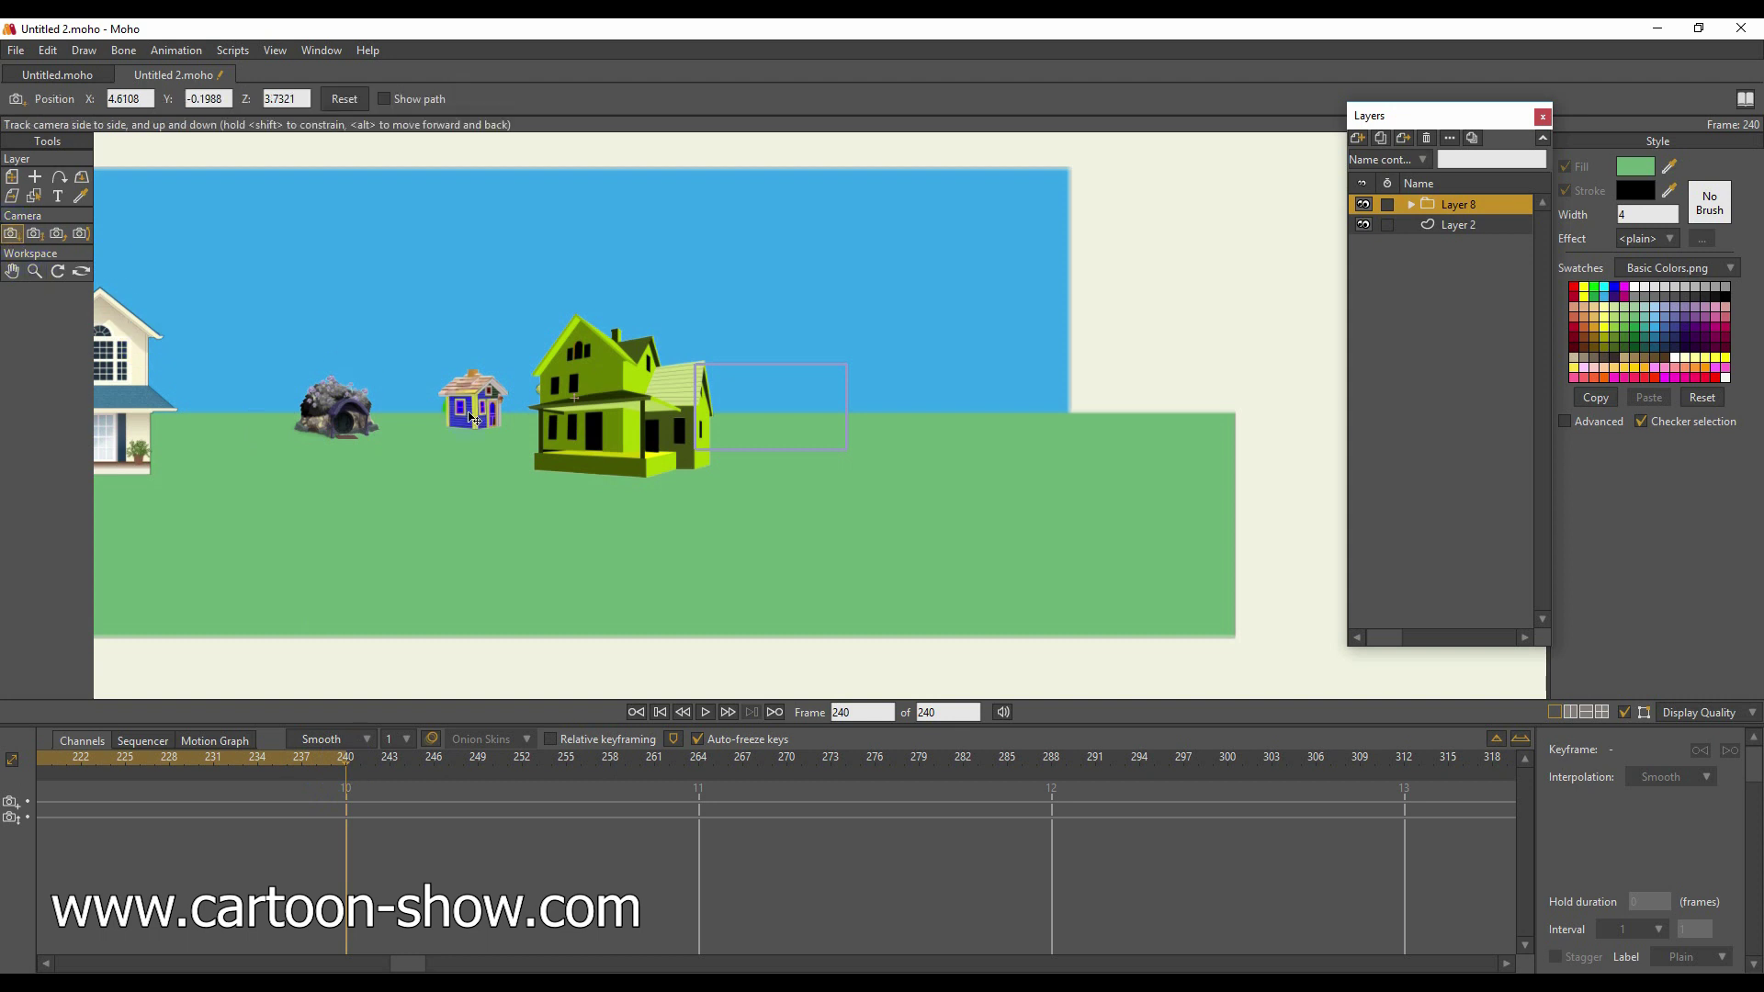
left_click_drag(592, 417, 1254, 410)
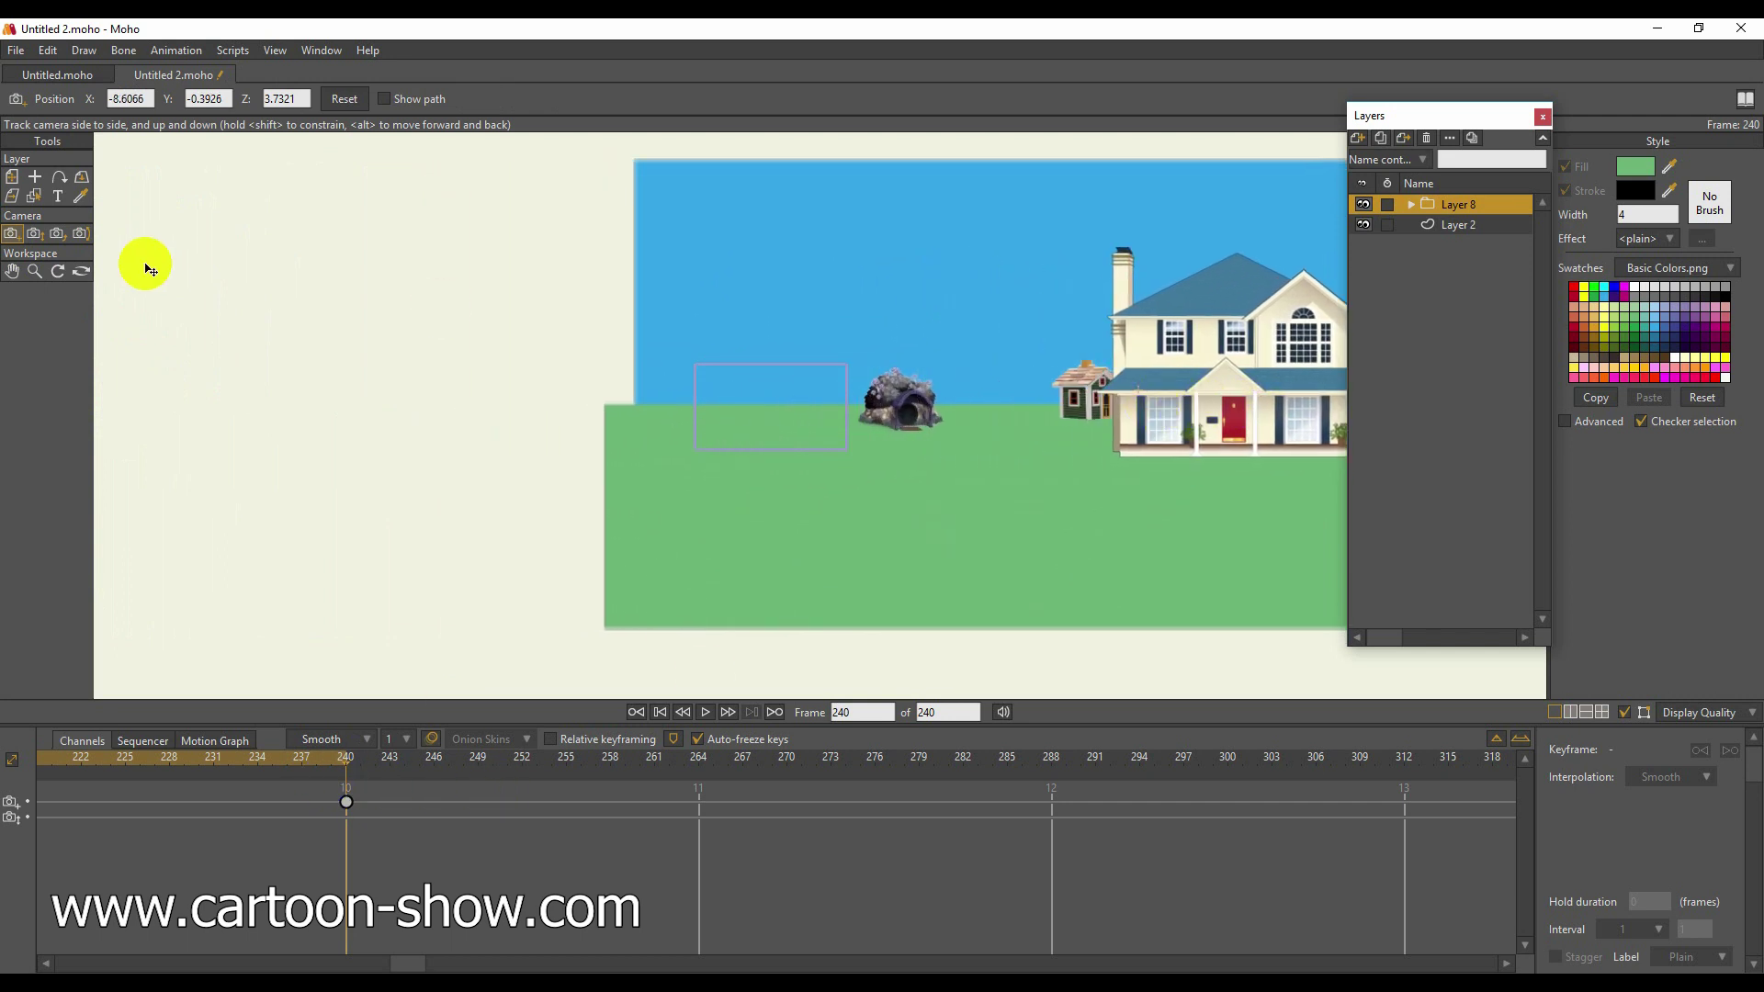
left_click(35, 234)
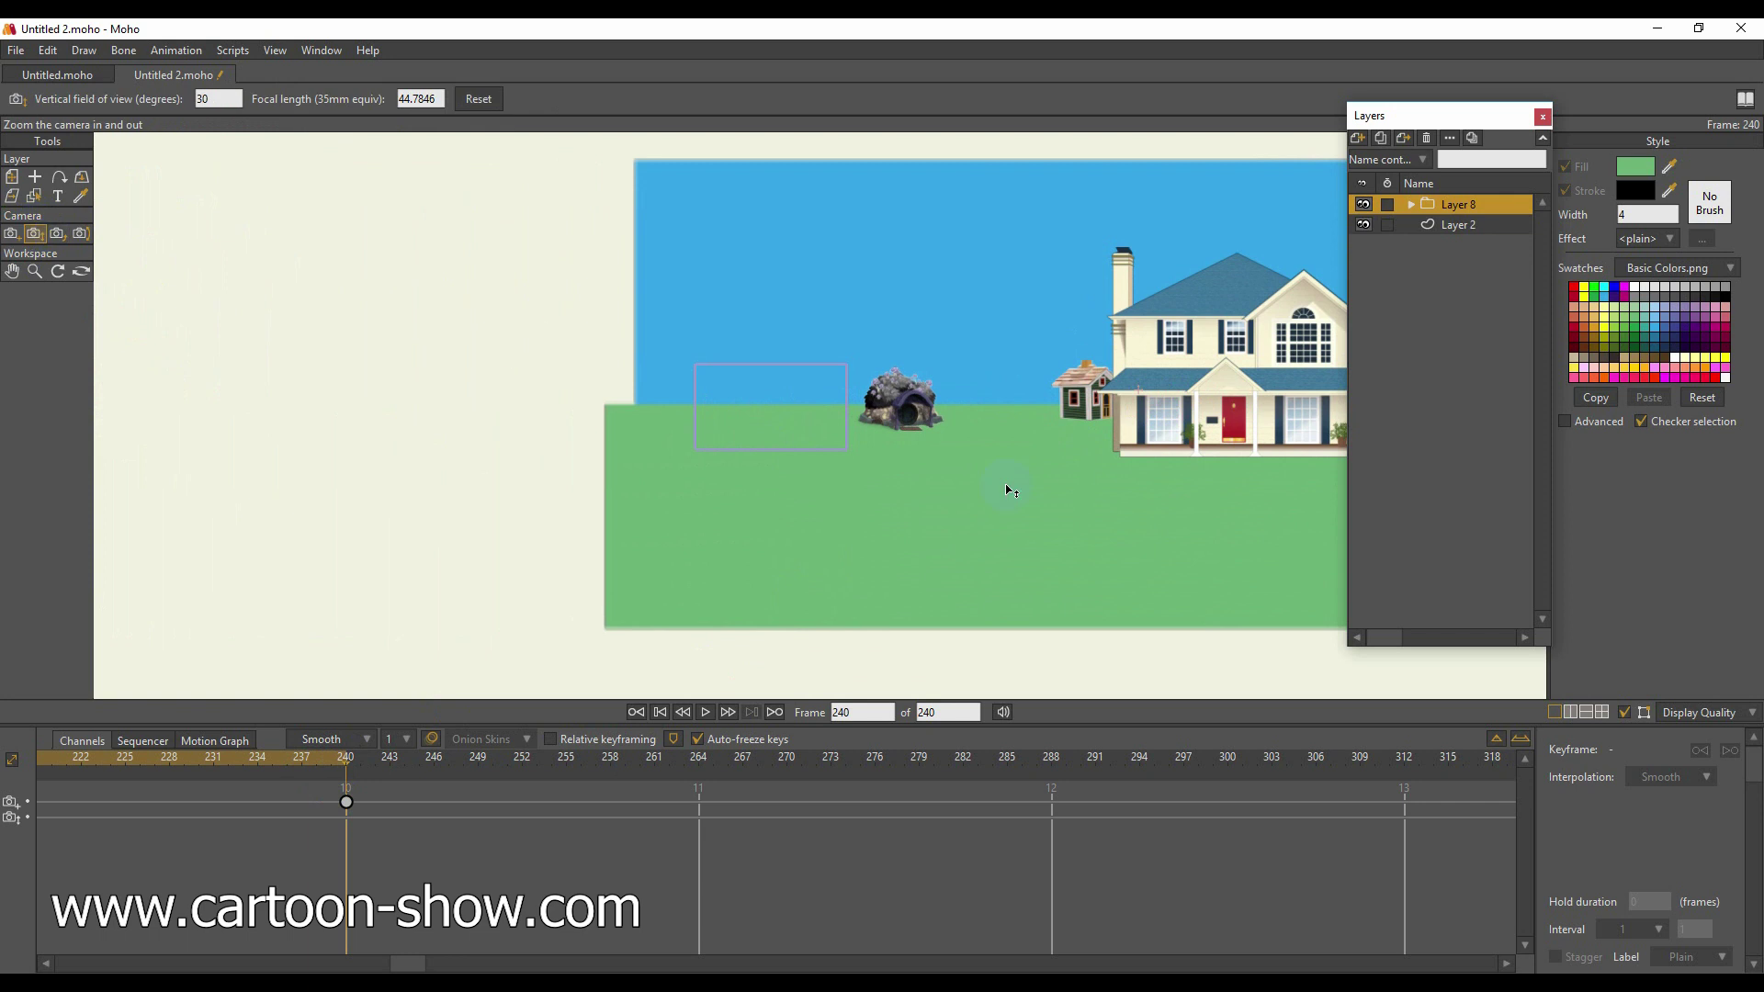
left_click(993, 423)
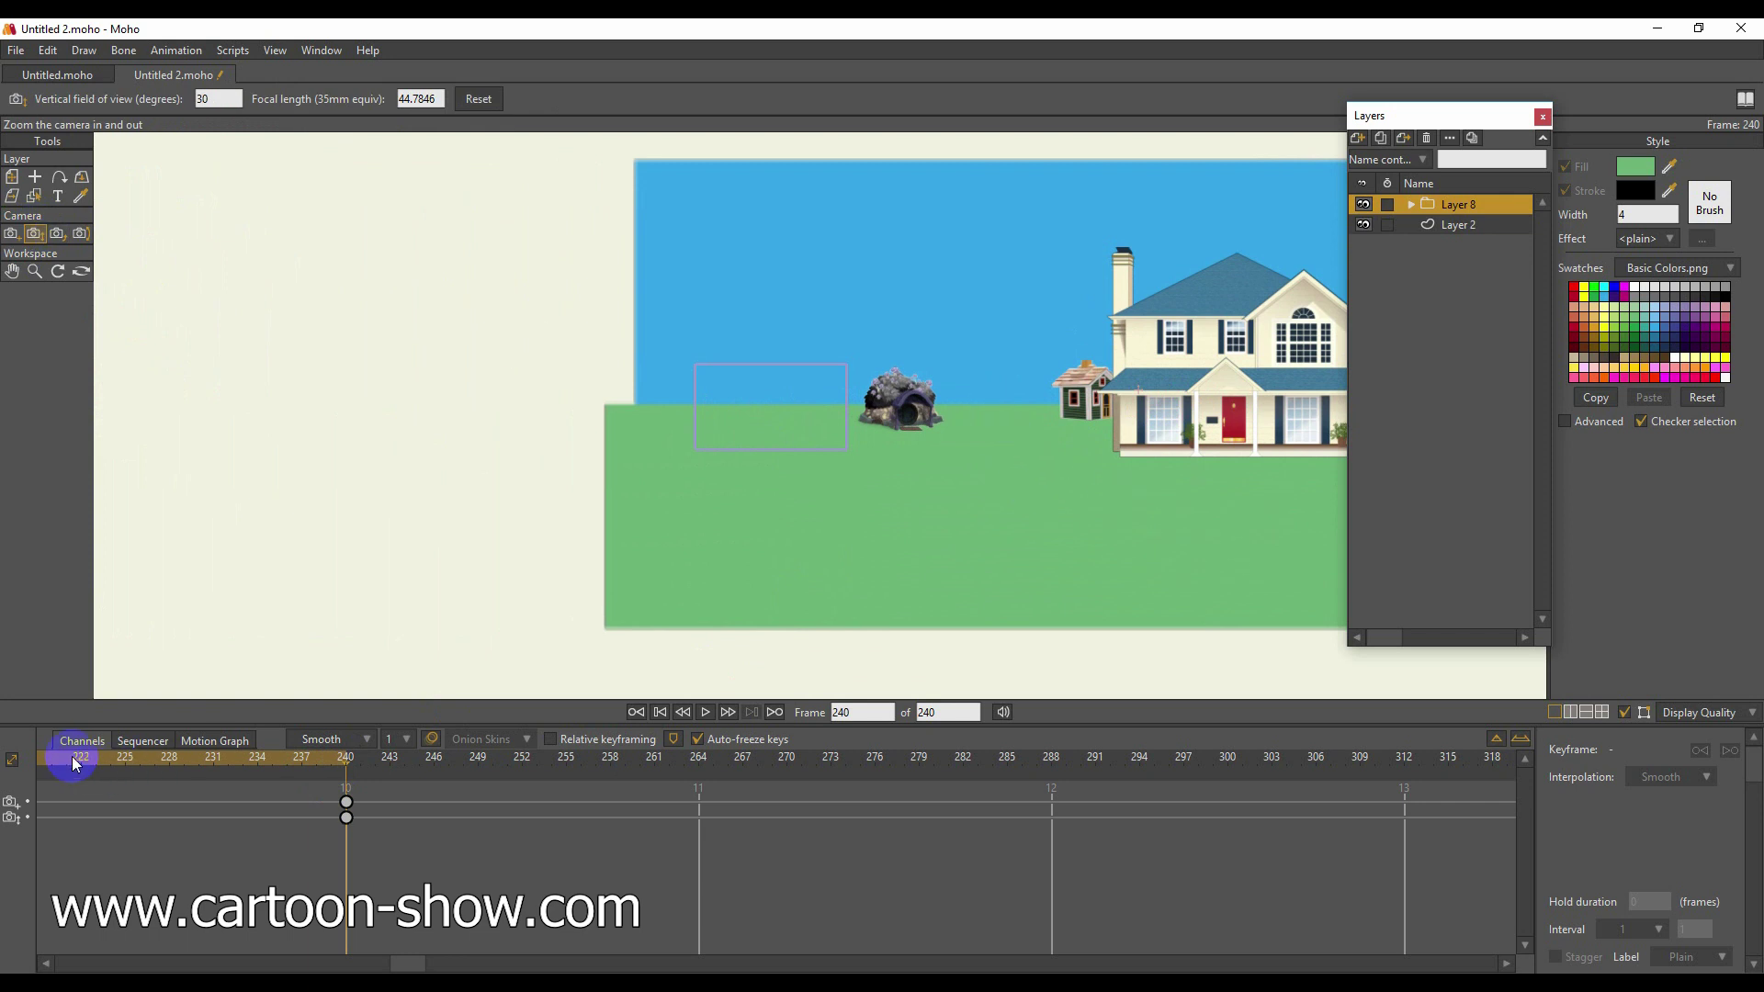
Return to frame 1 and zoom the camera out to a vertical field of view of about 77.9 degrees.
left_click_drag(76, 763, 15, 755)
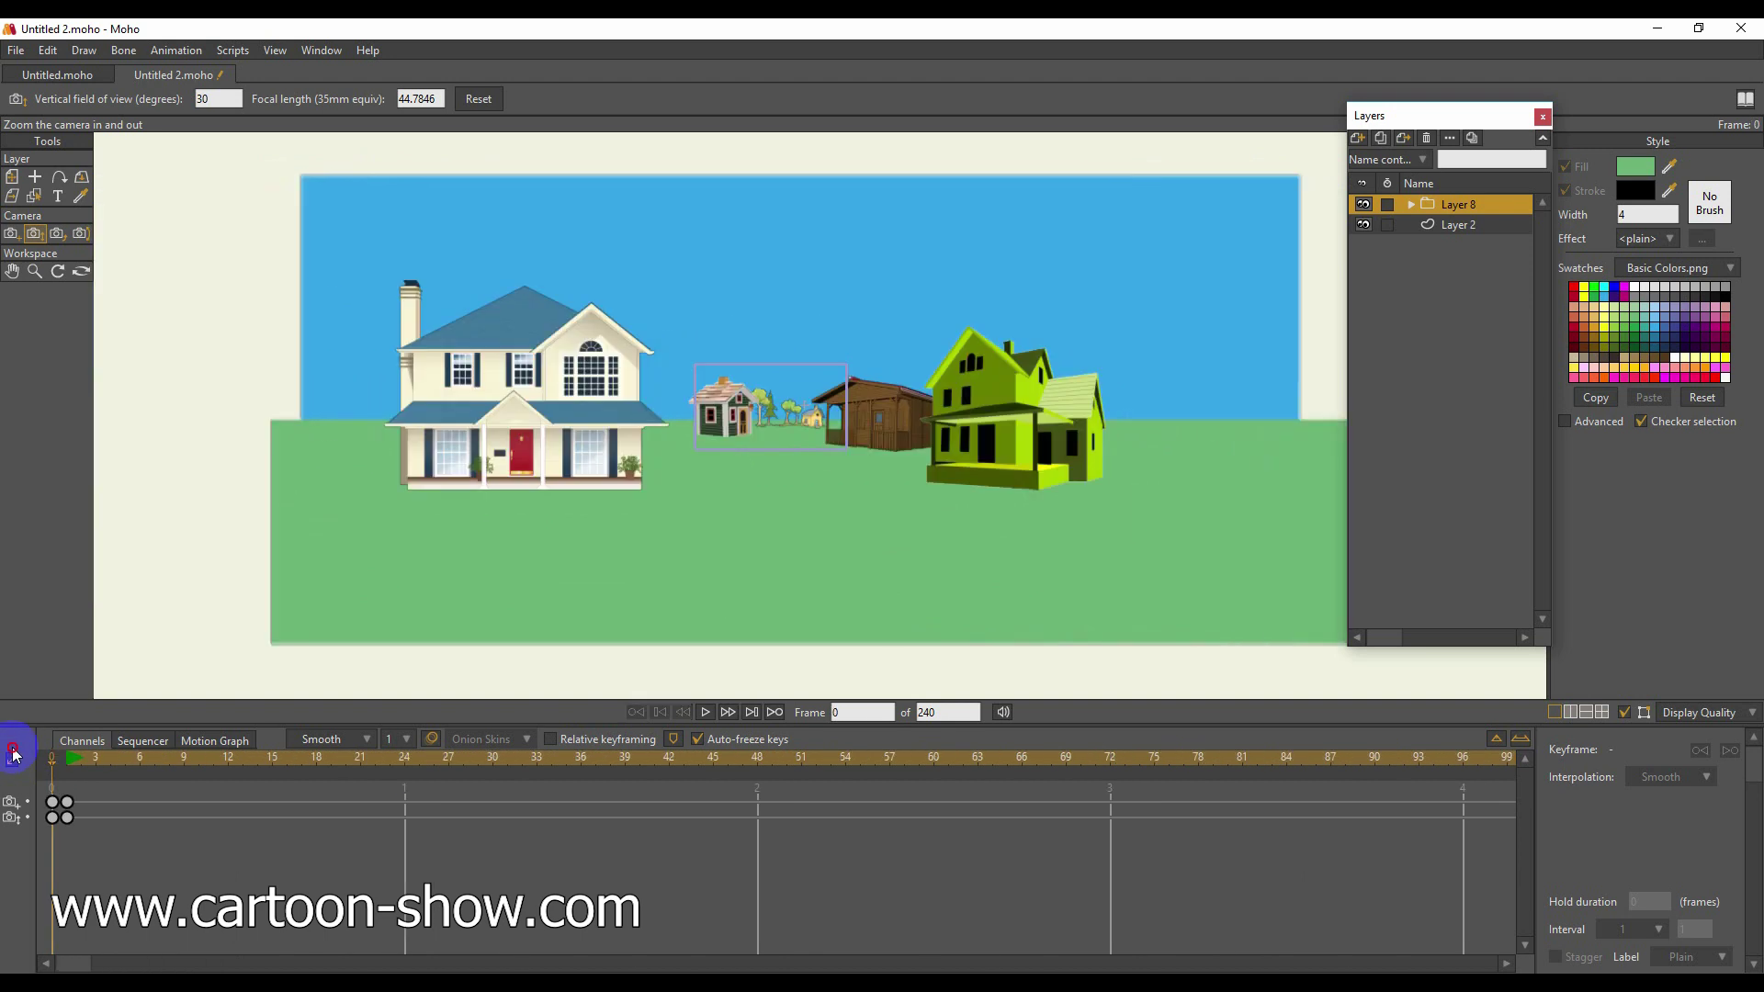
left_click(72, 764)
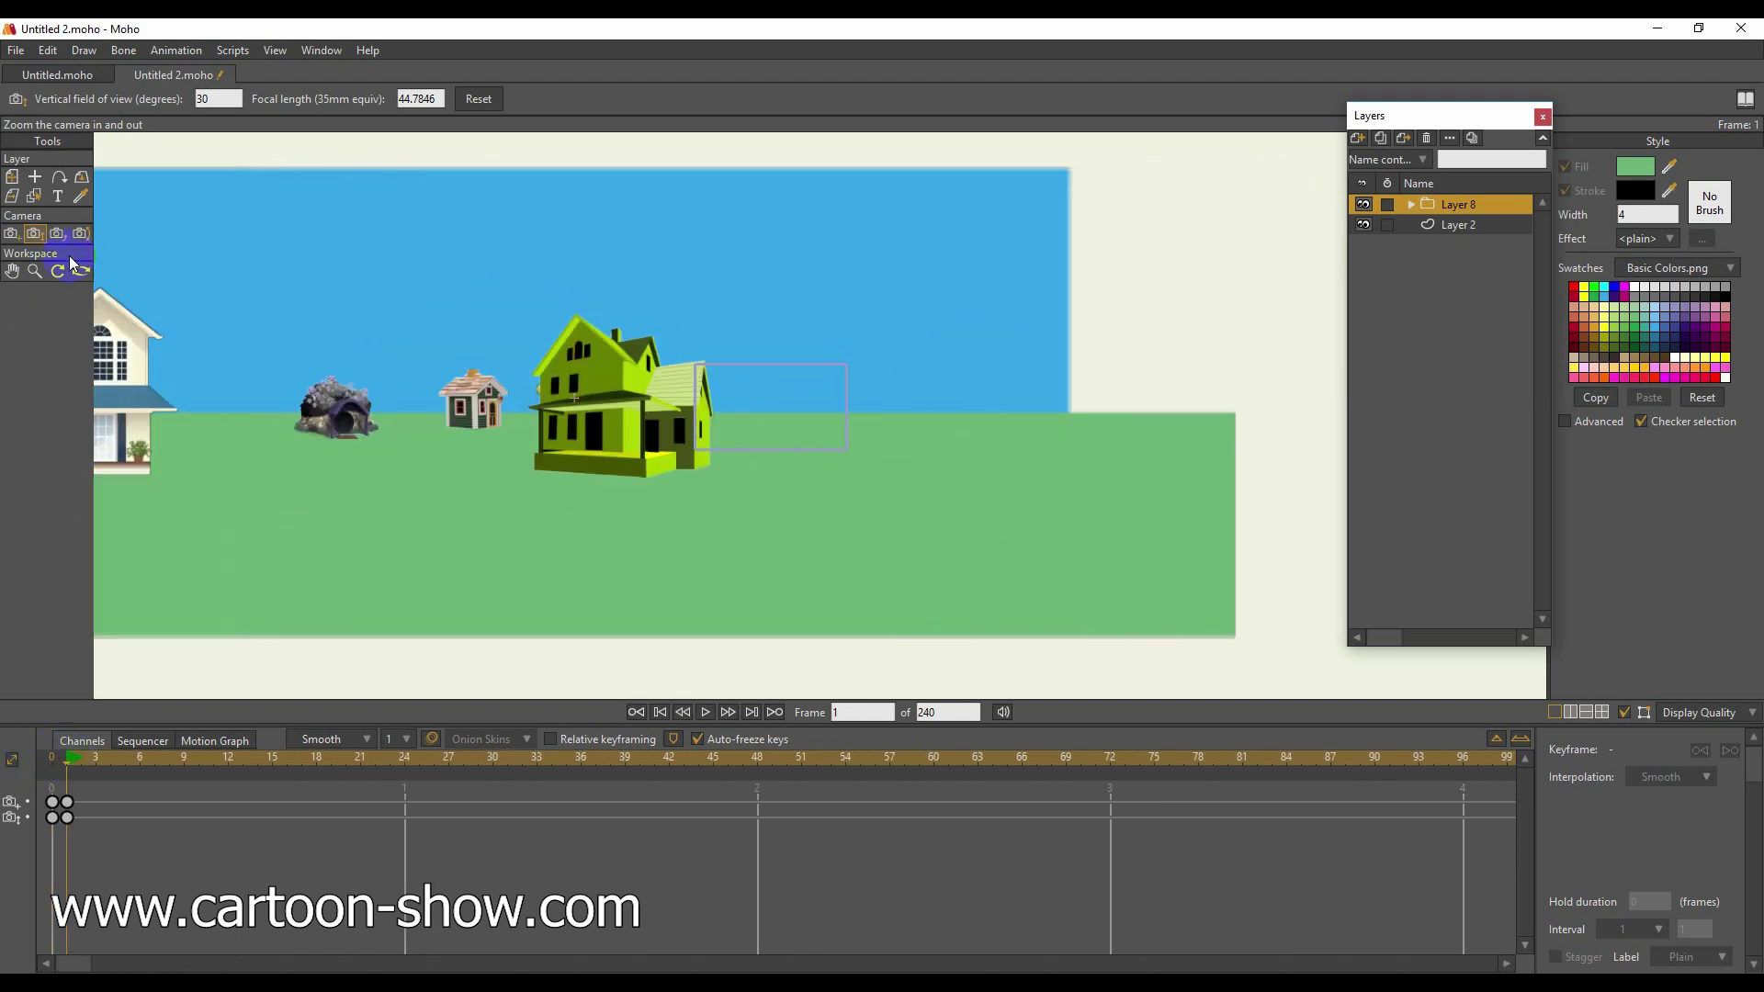
left_click_drag(788, 420, 799, 295)
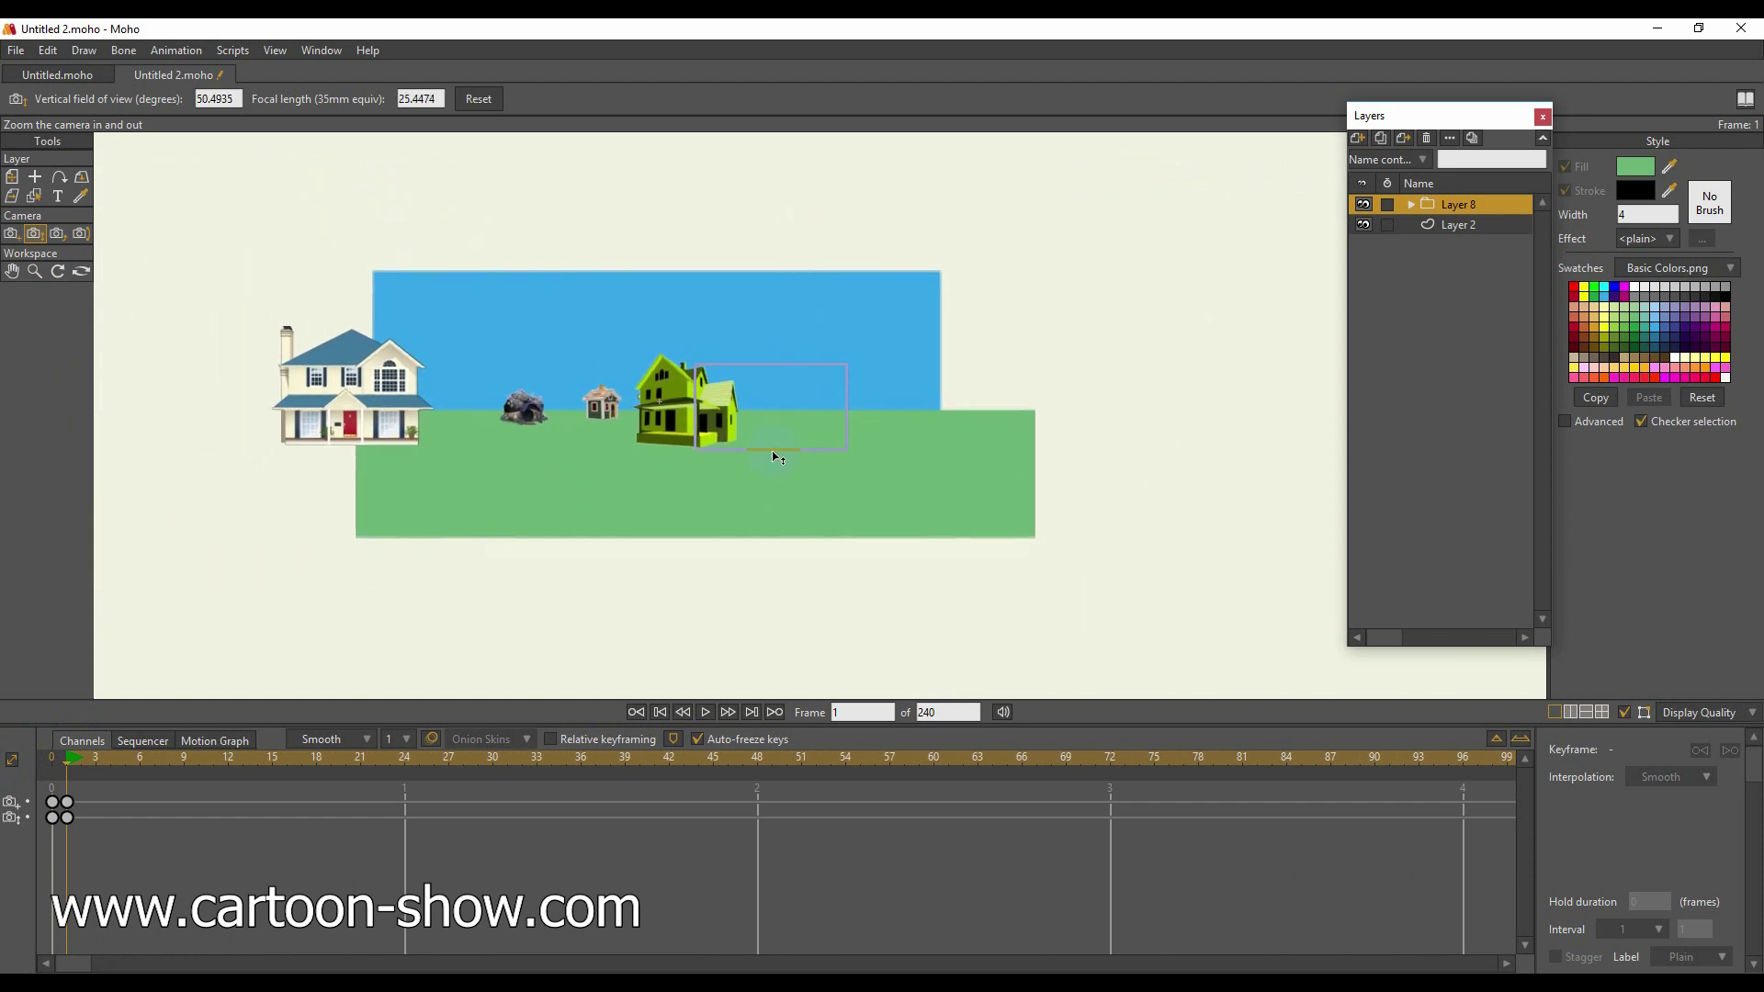
left_click_drag(775, 453, 786, 275)
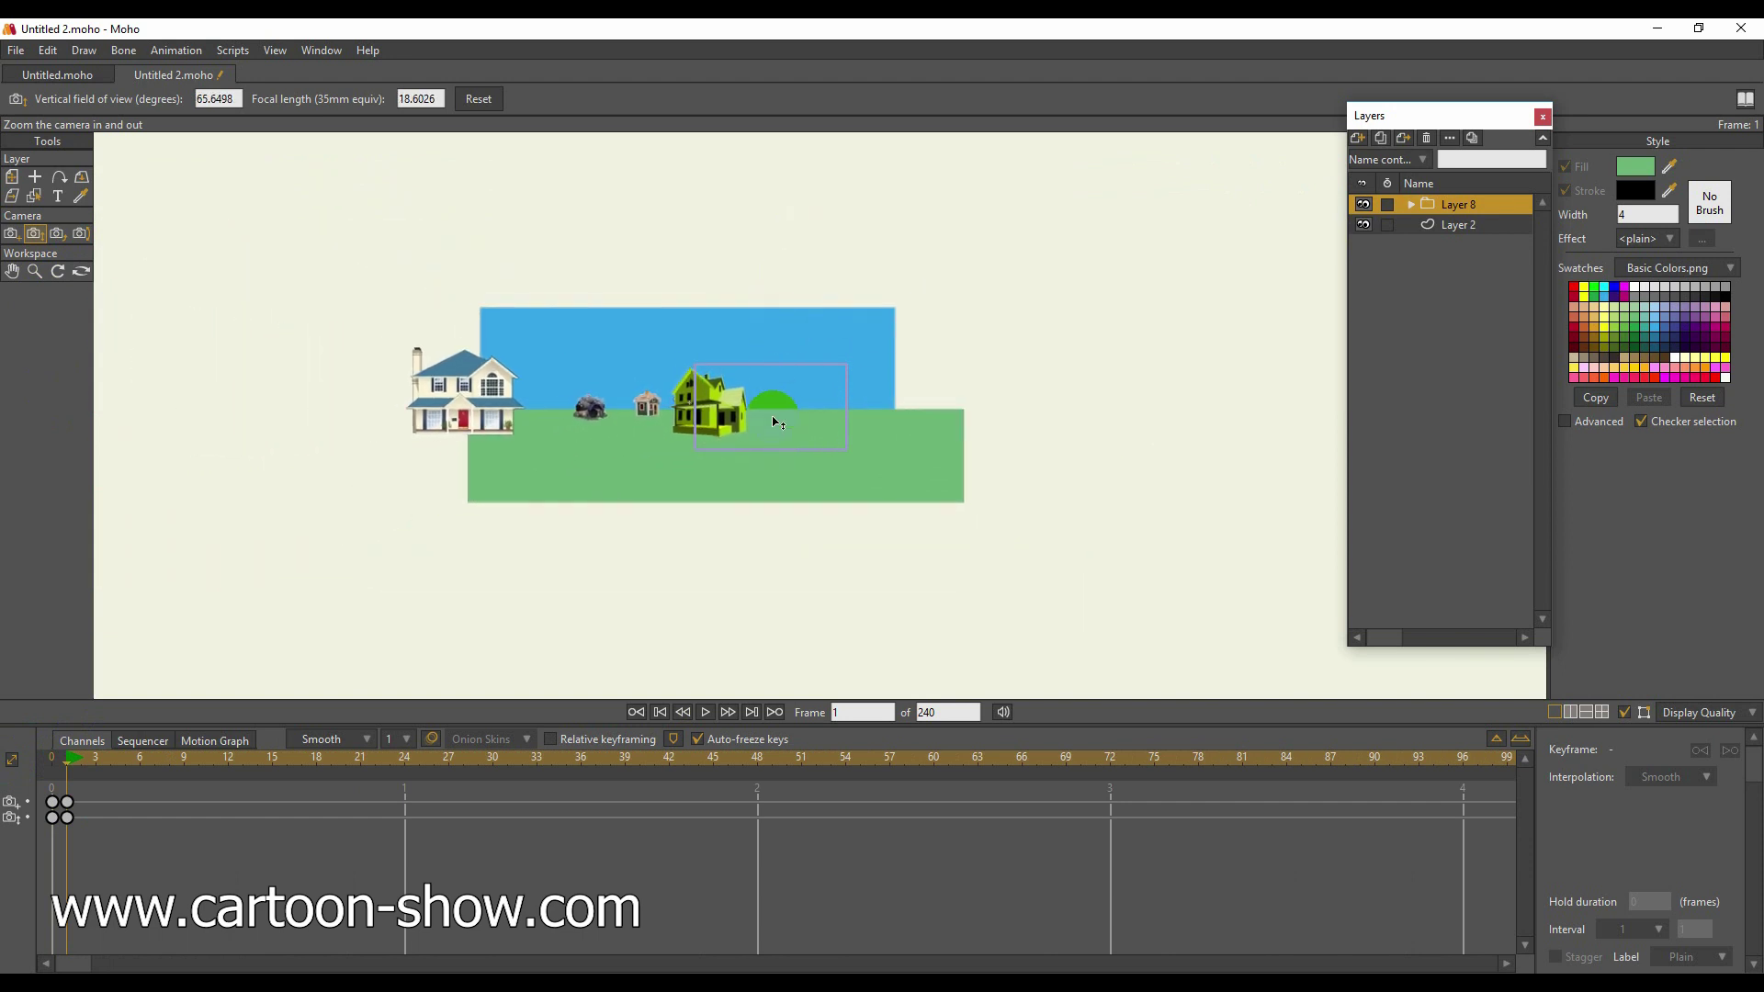
left_click_drag(771, 404, 768, 327)
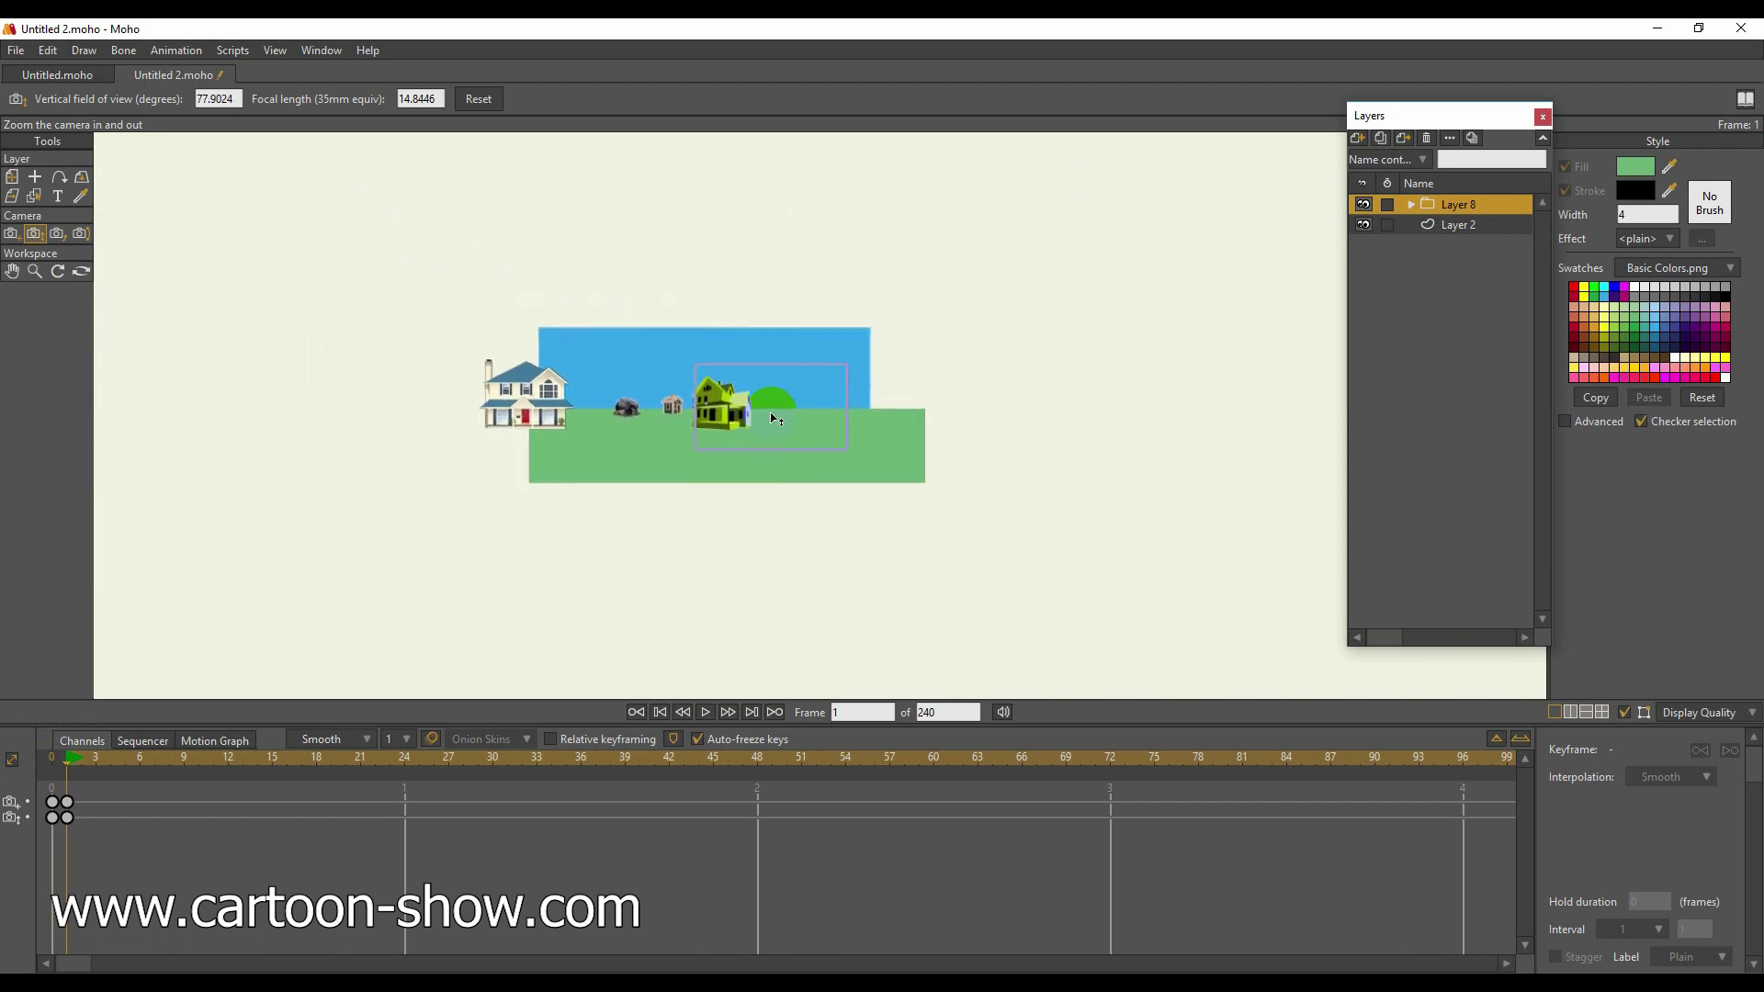
Key the camera's vertical field of view at about 83.3 degrees at frame 1 and about 72.9 degrees at frame 120.
left_click_drag(771, 418, 772, 366)
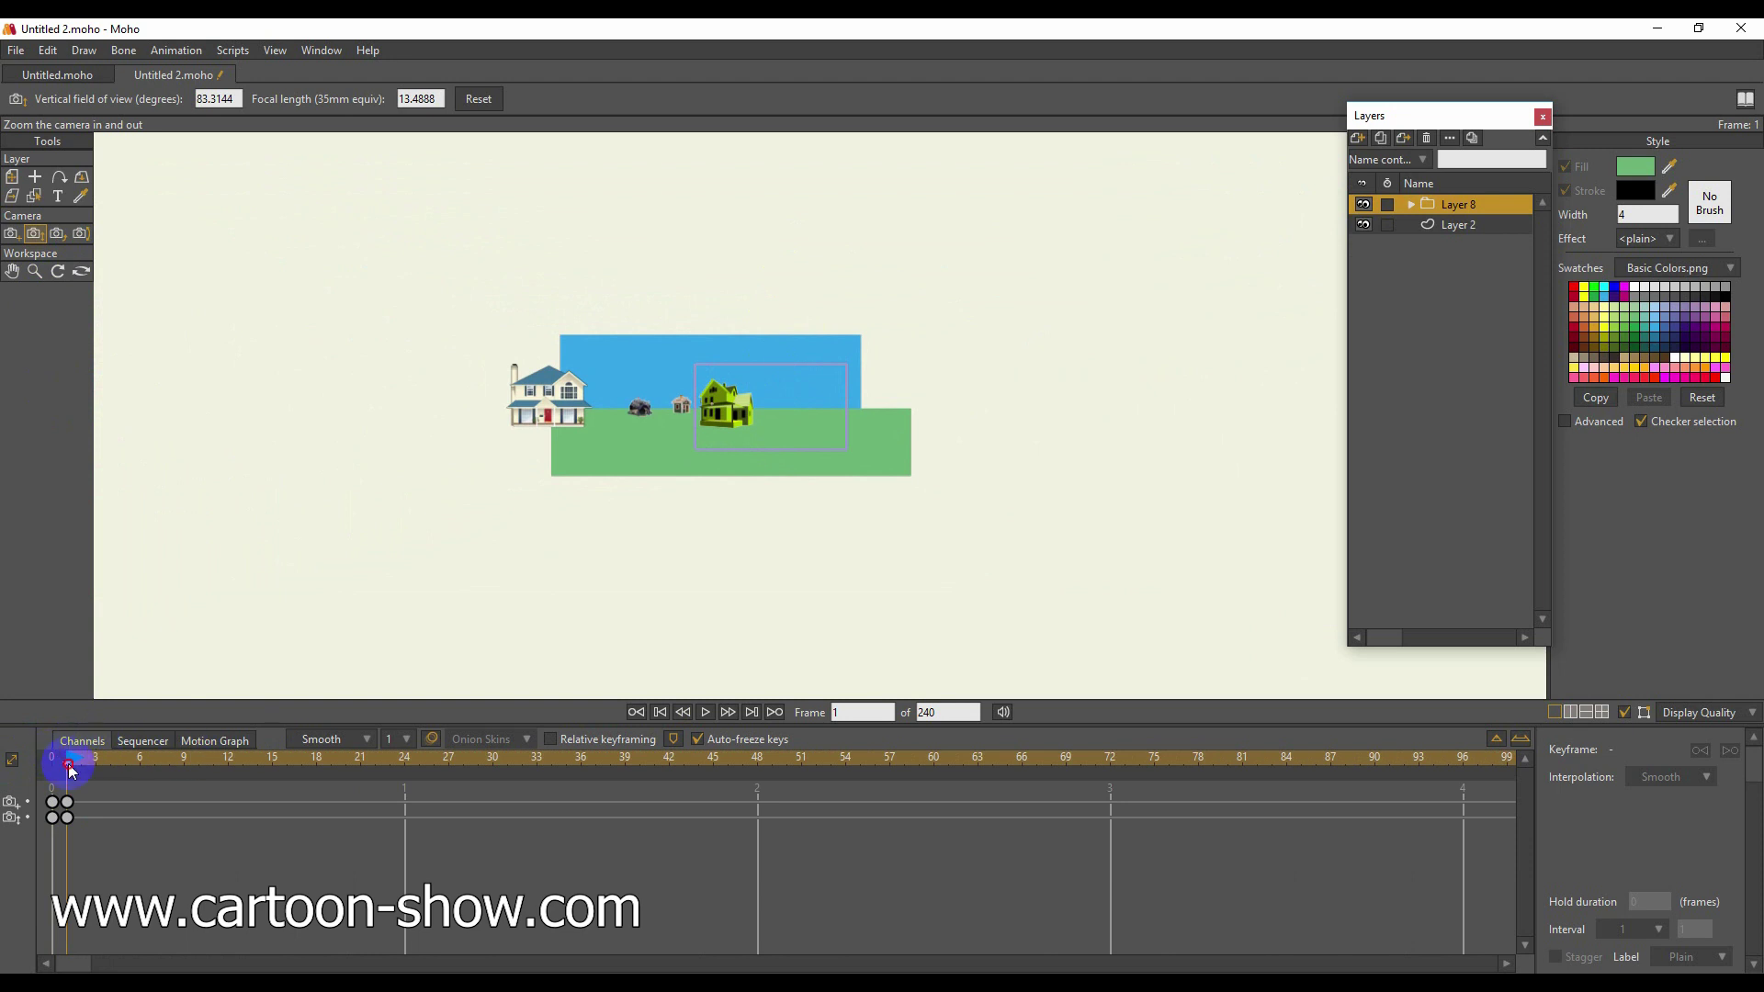
left_click_drag(72, 769, 1435, 775)
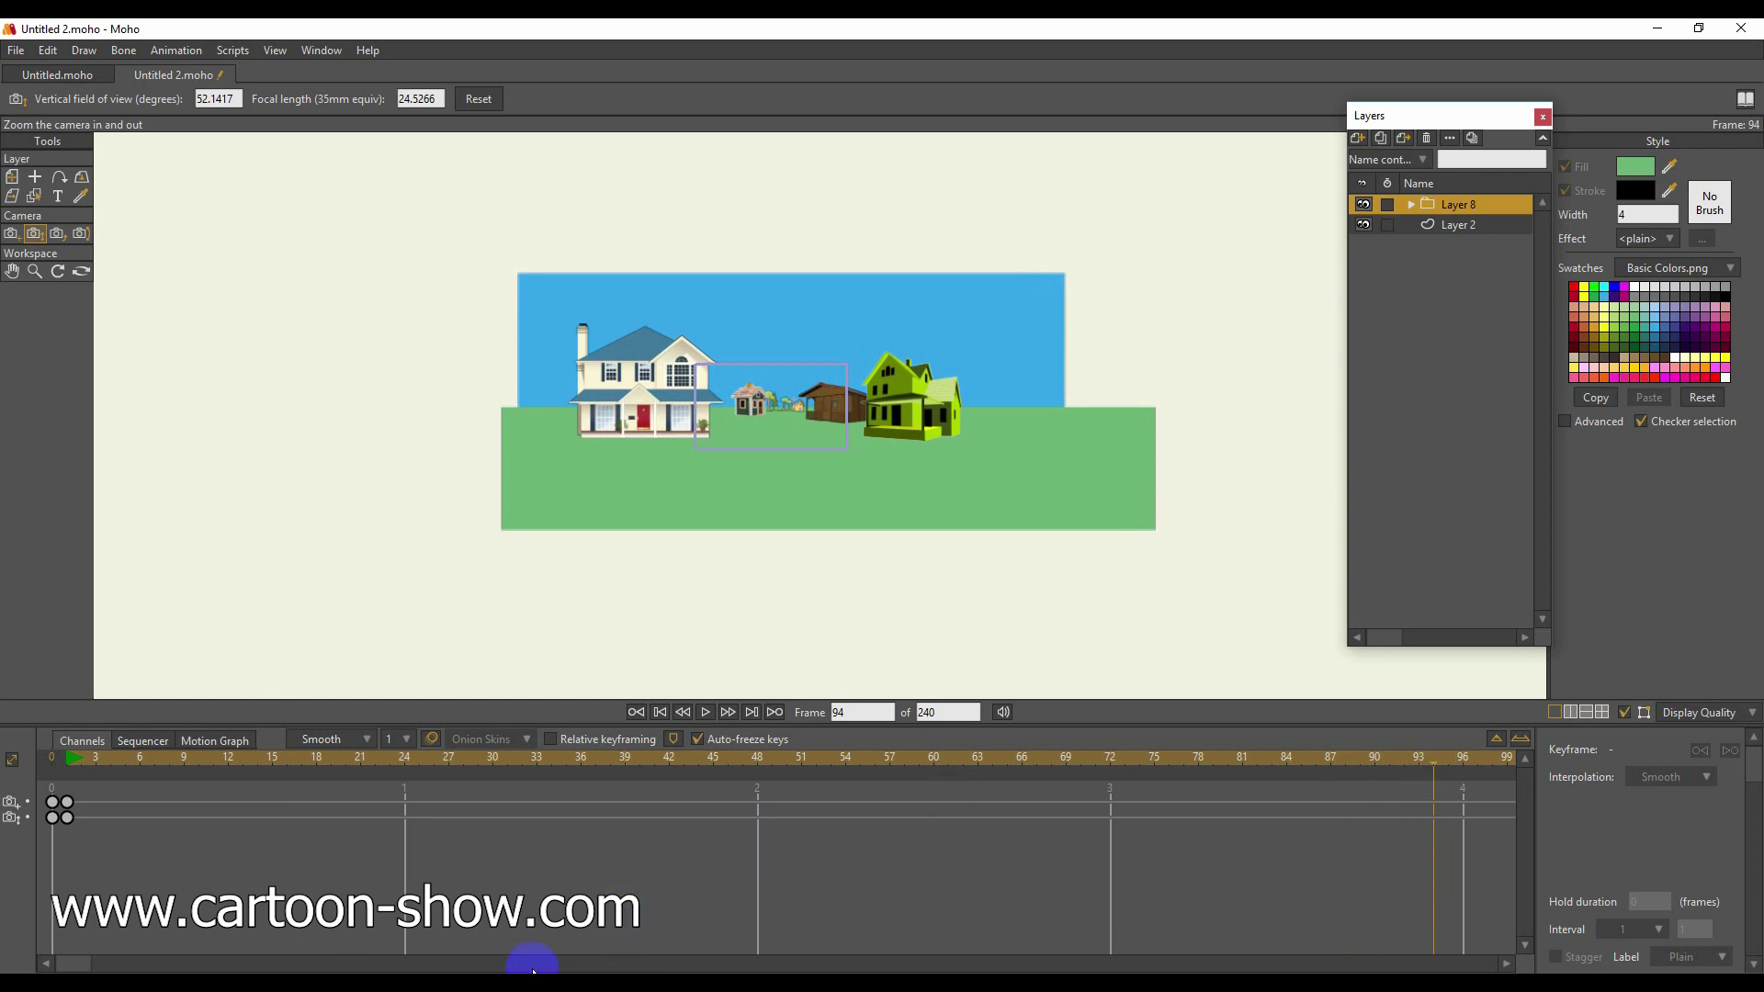
left_click_drag(75, 963, 162, 967)
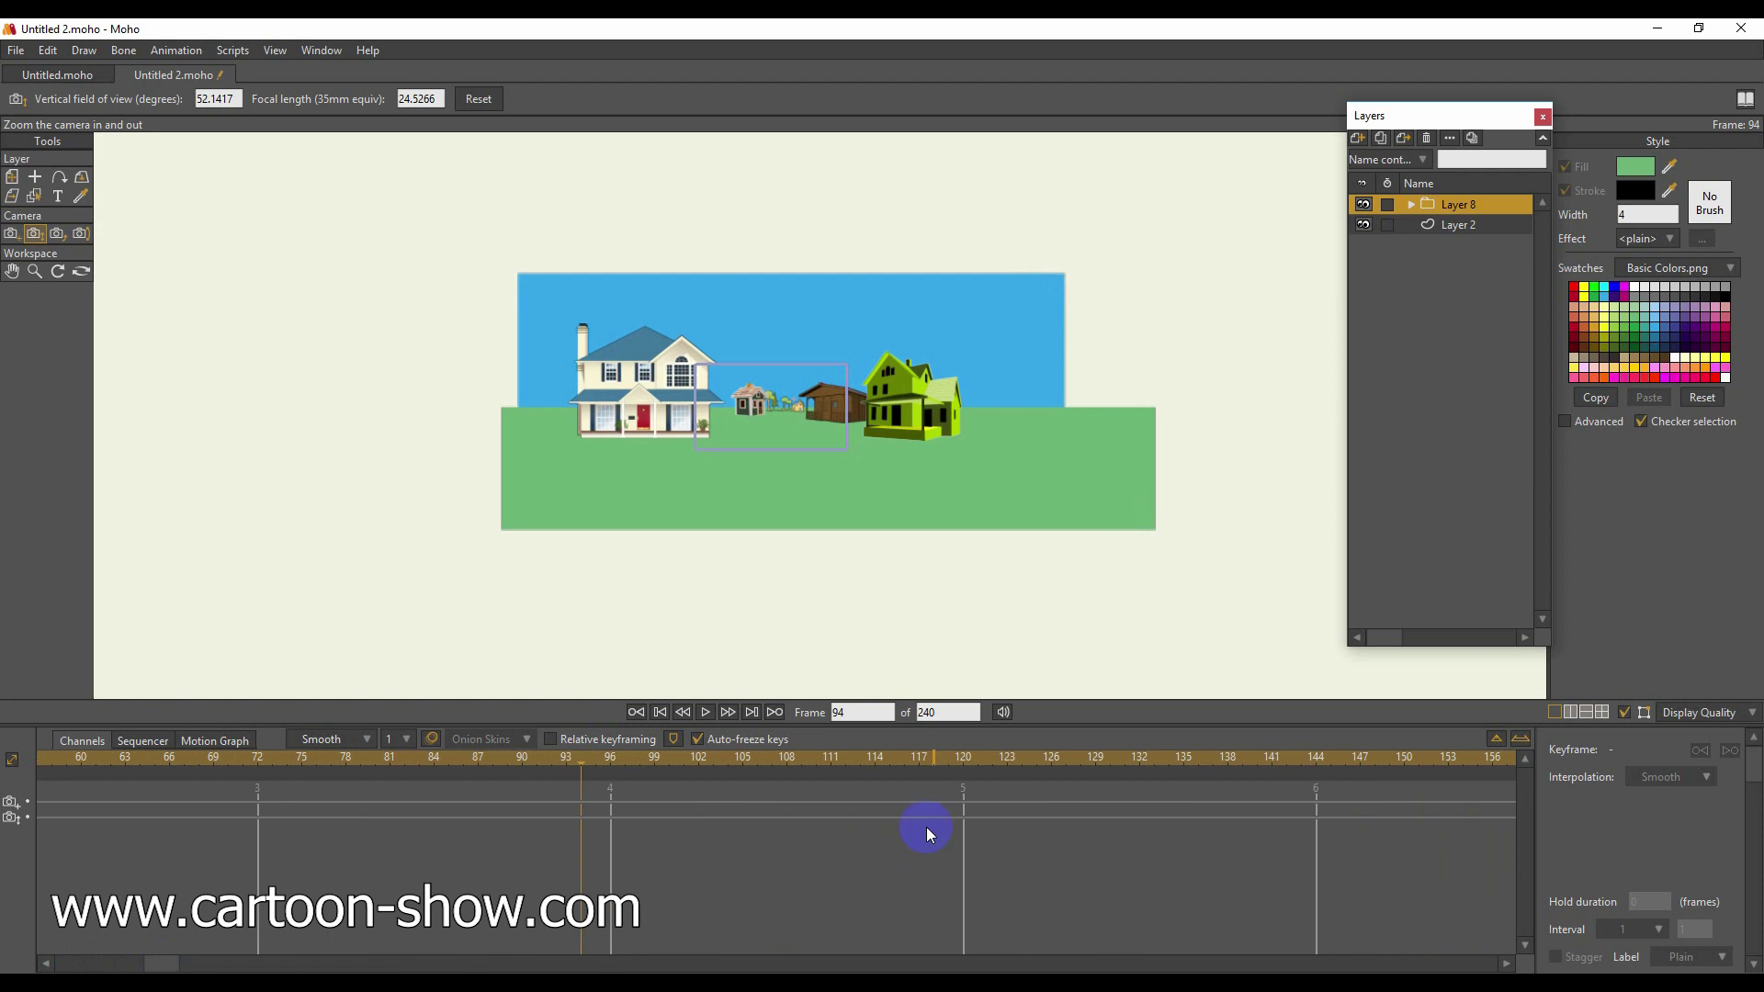
left_click(965, 762)
mouse_move(797, 409)
left_mouse_down()
mouse_move(827, 236)
mouse_move(781, 441)
mouse_move(802, 275)
mouse_move(768, 415)
left_mouse_up()
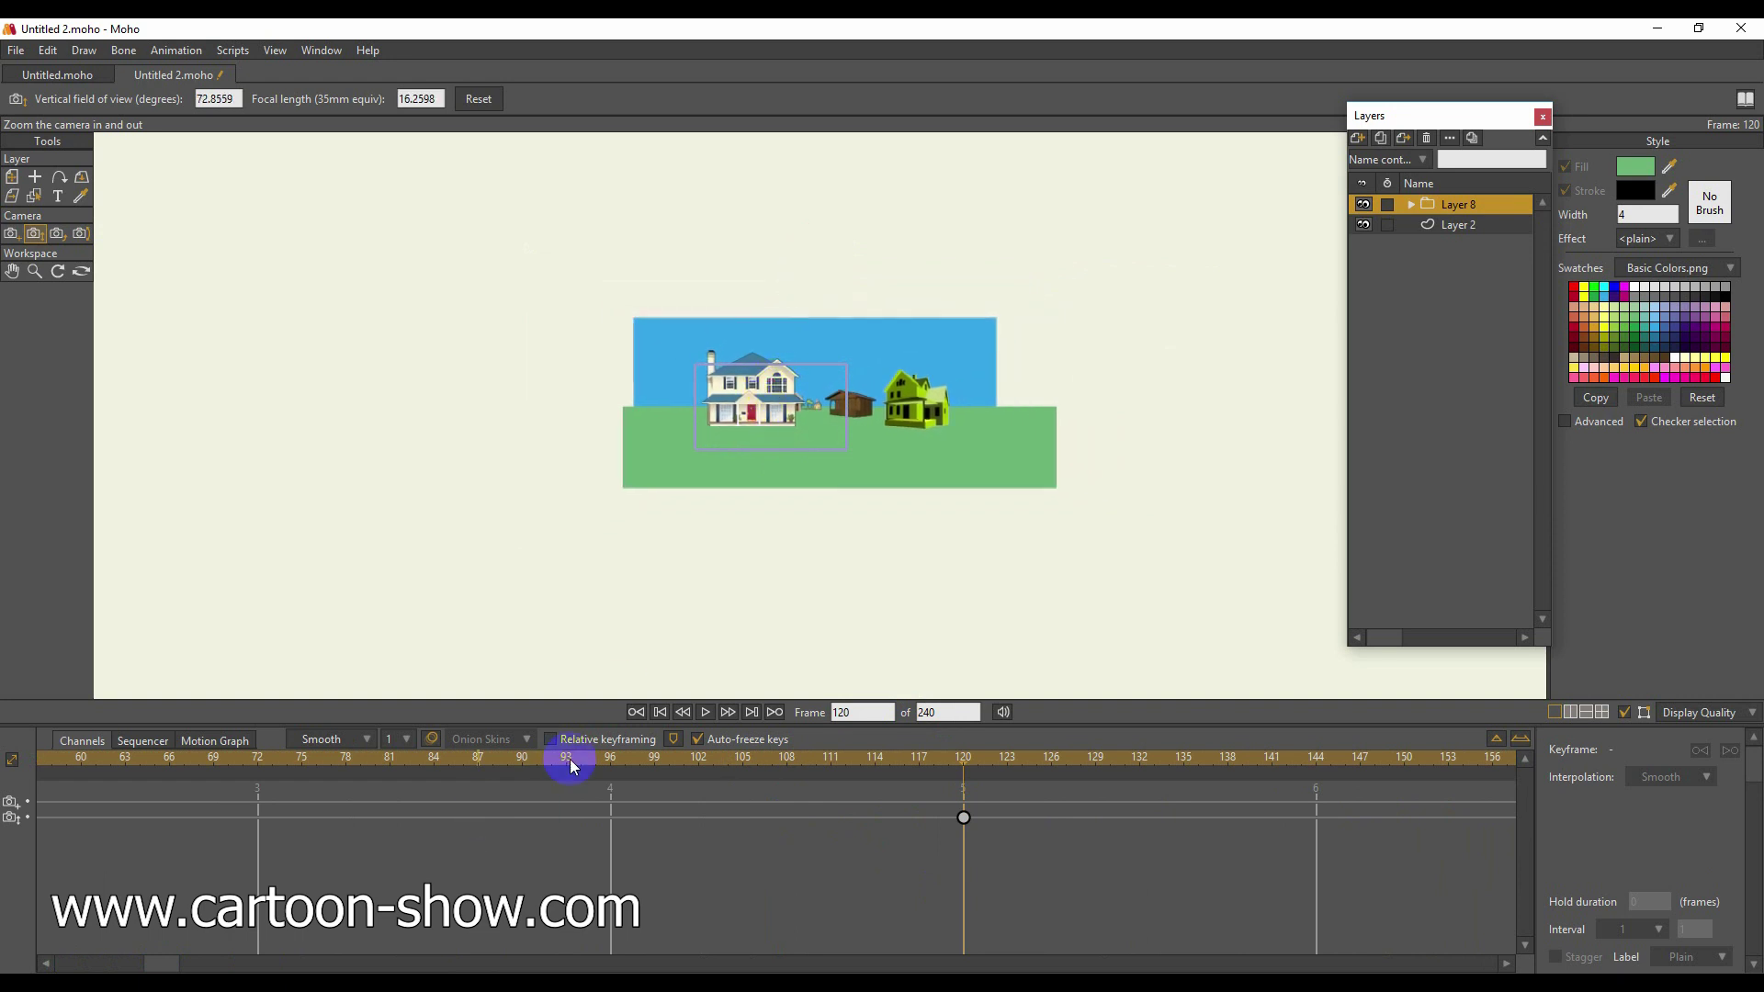
Rewind to frame 0 and adjust the workspace view so the camera frame with the houses and trees fills the canvas.
left_click(717, 692)
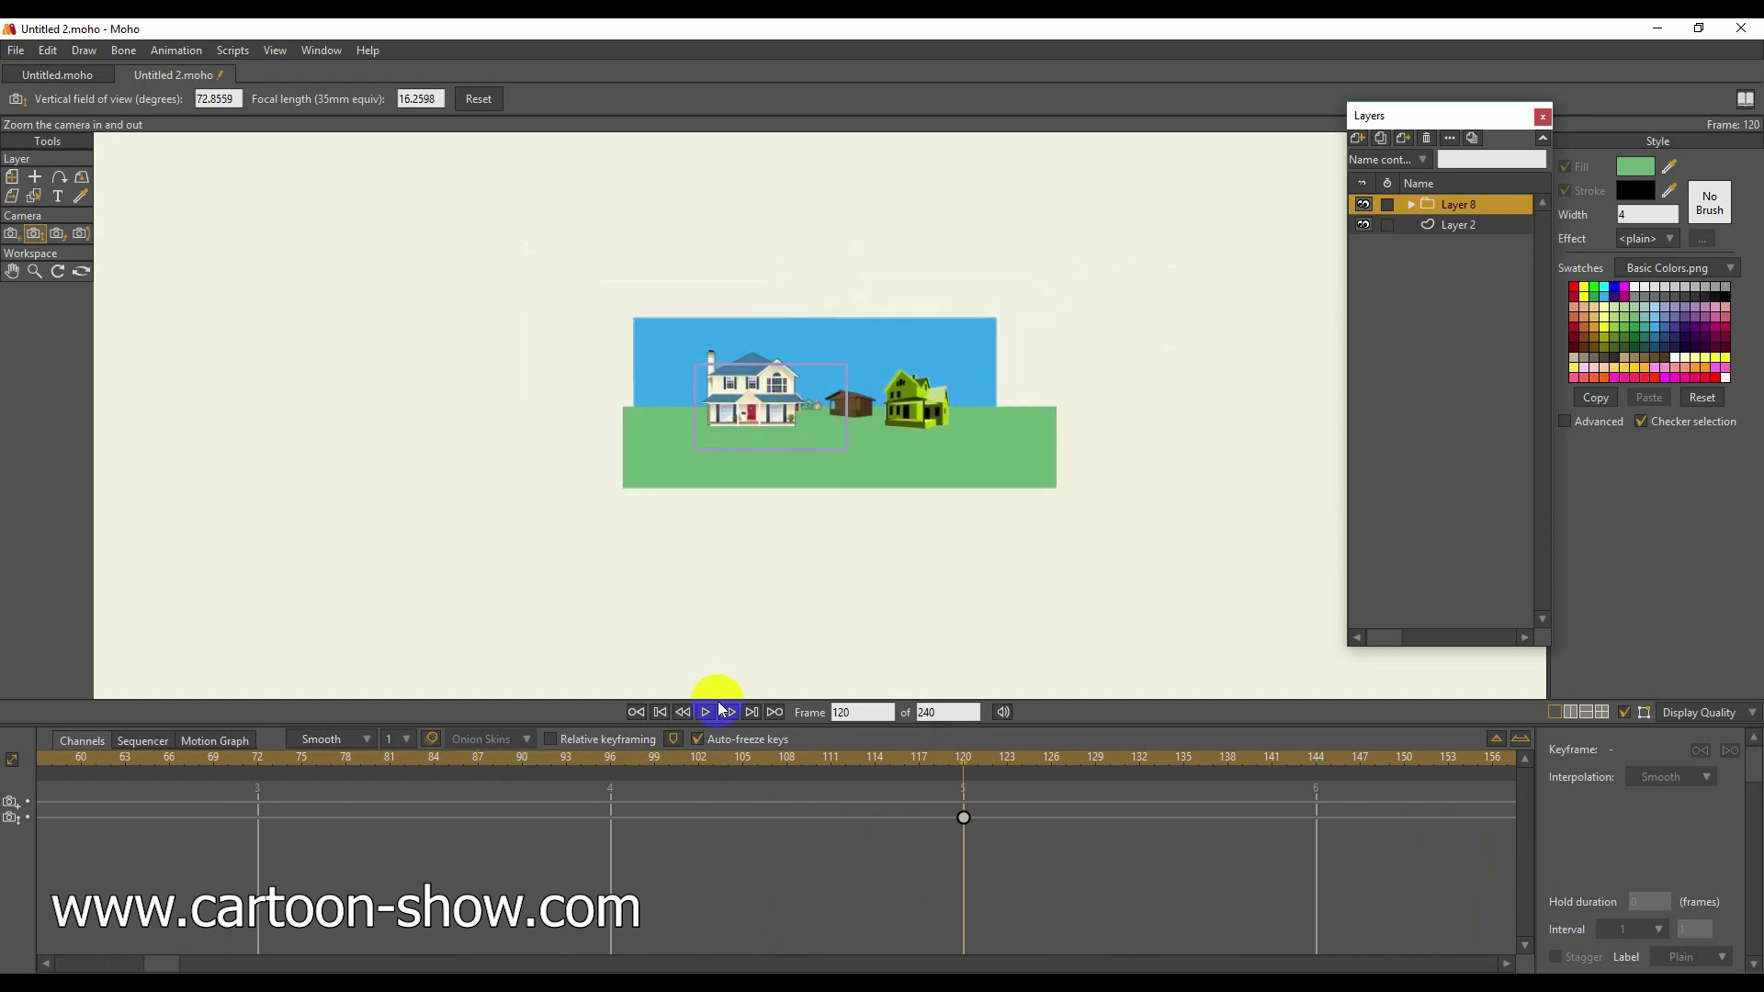
left_click(667, 715)
left_click(667, 718)
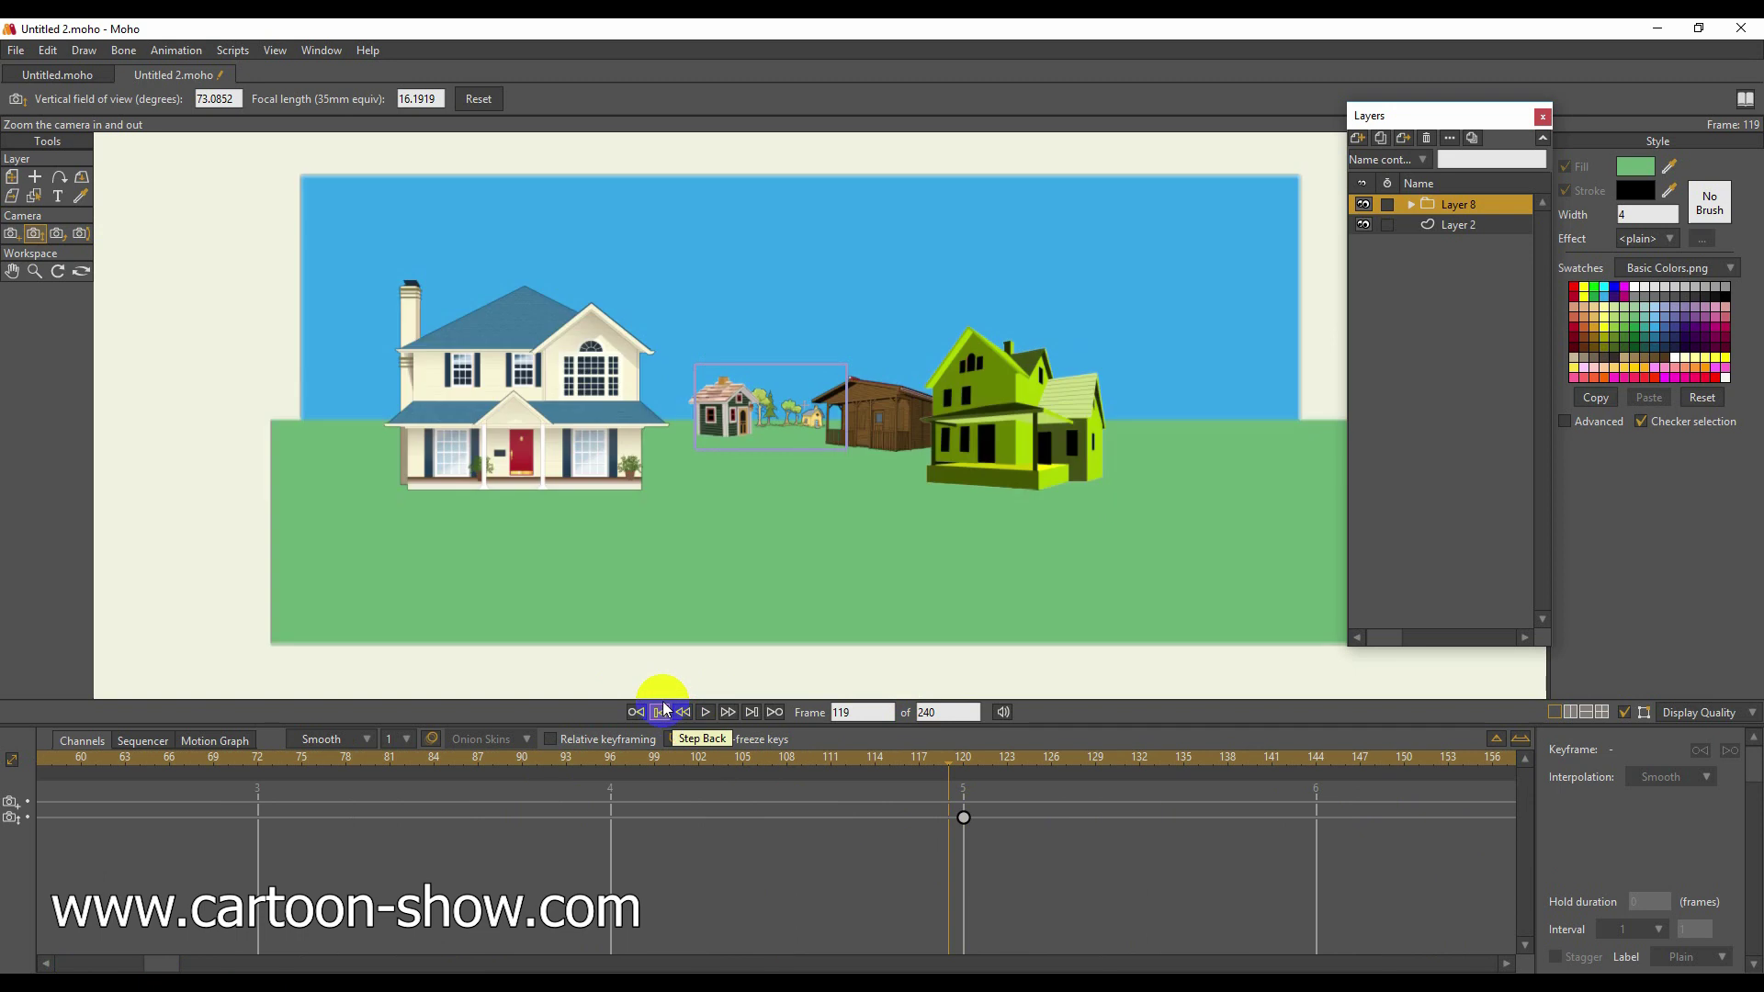
scroll(689, 542, "up", 6)
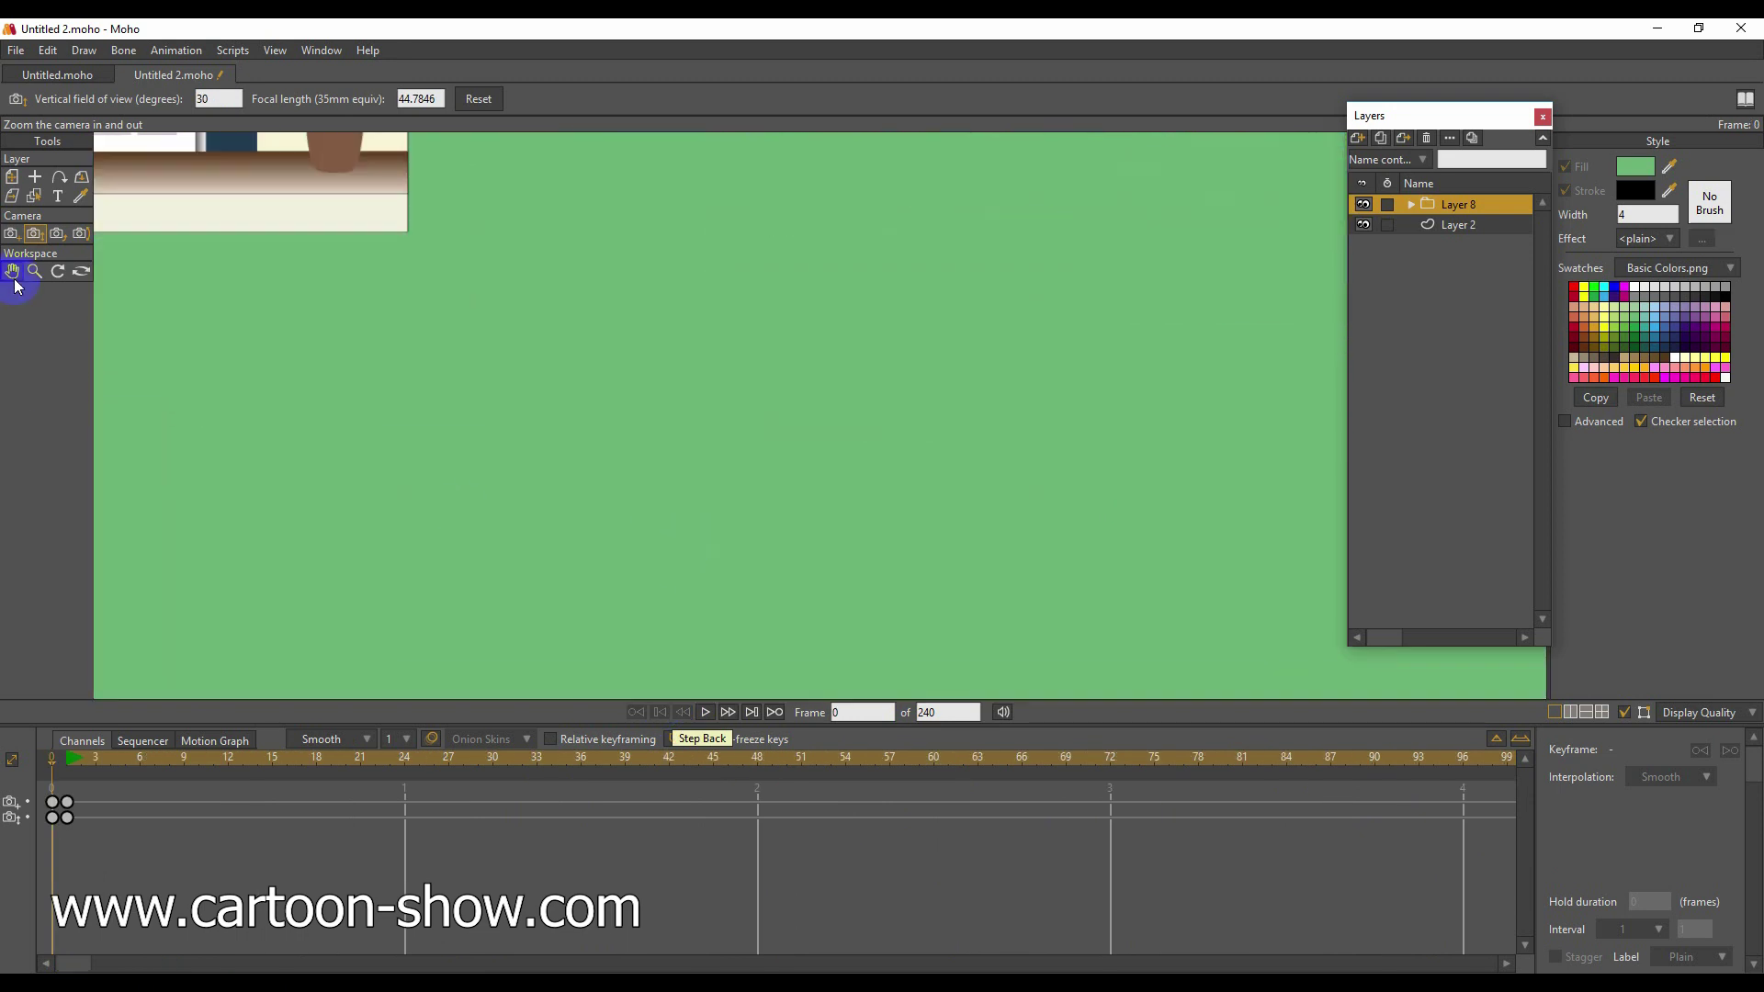
left_click(13, 276)
scroll(460, 658, "down", 8)
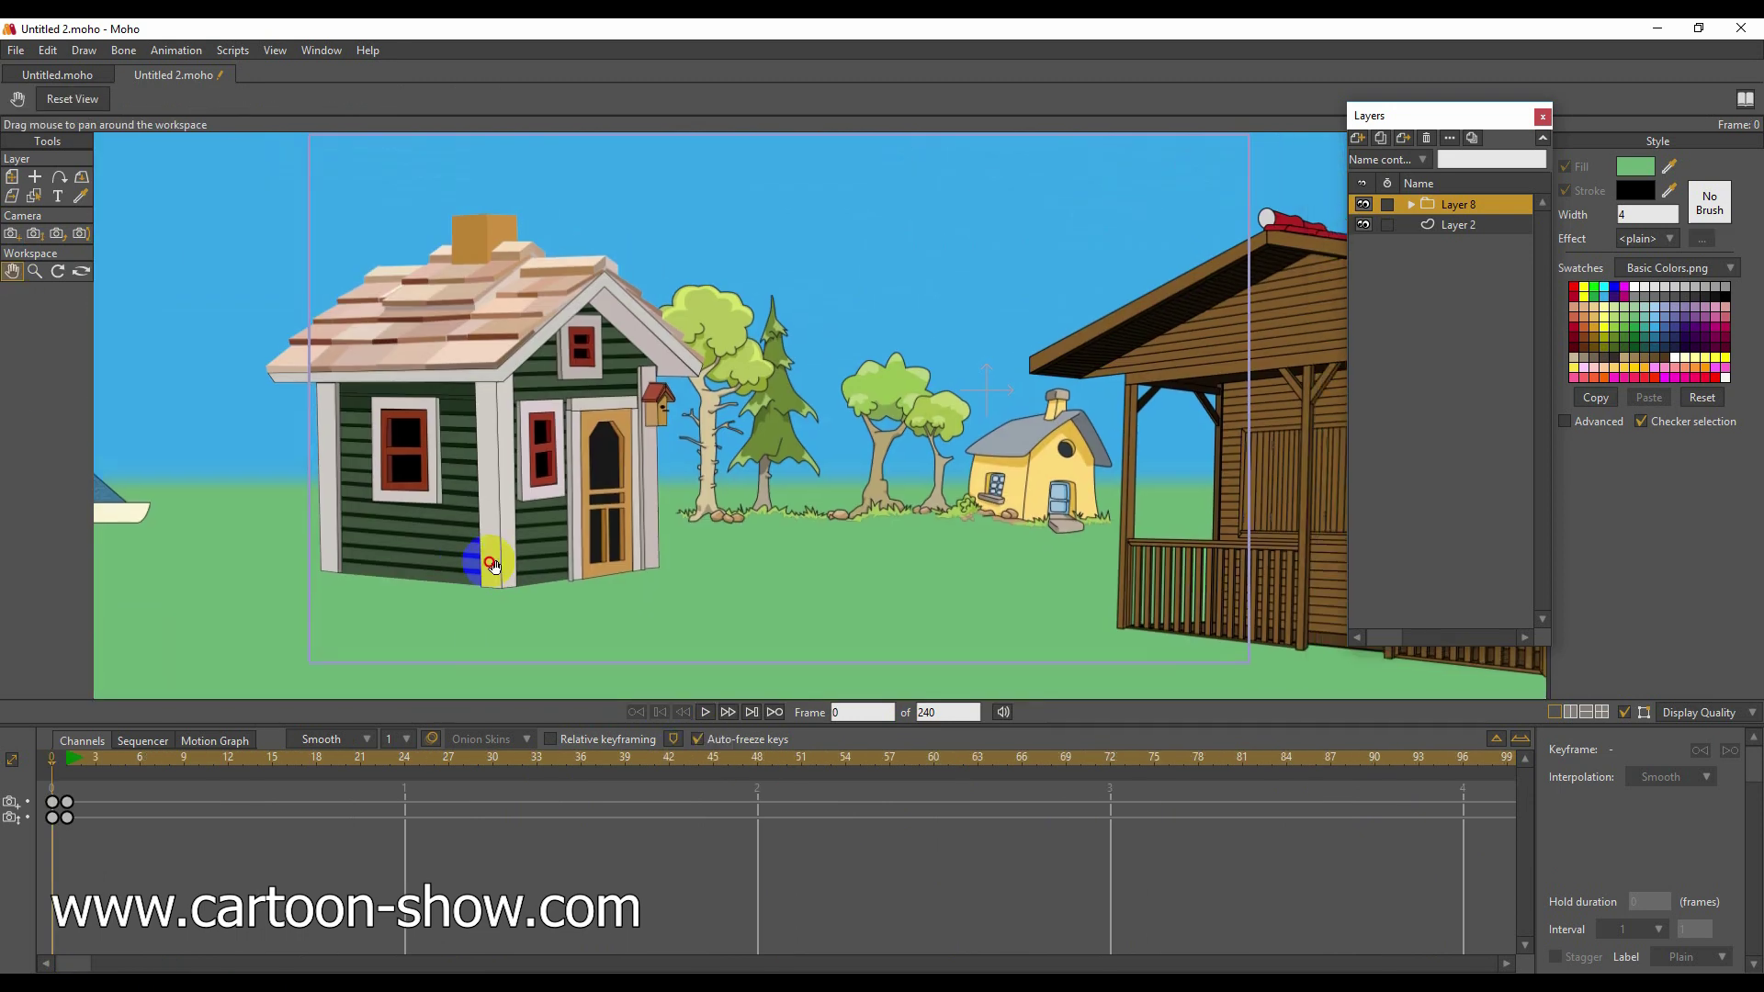
scroll(551, 552, "up", 4)
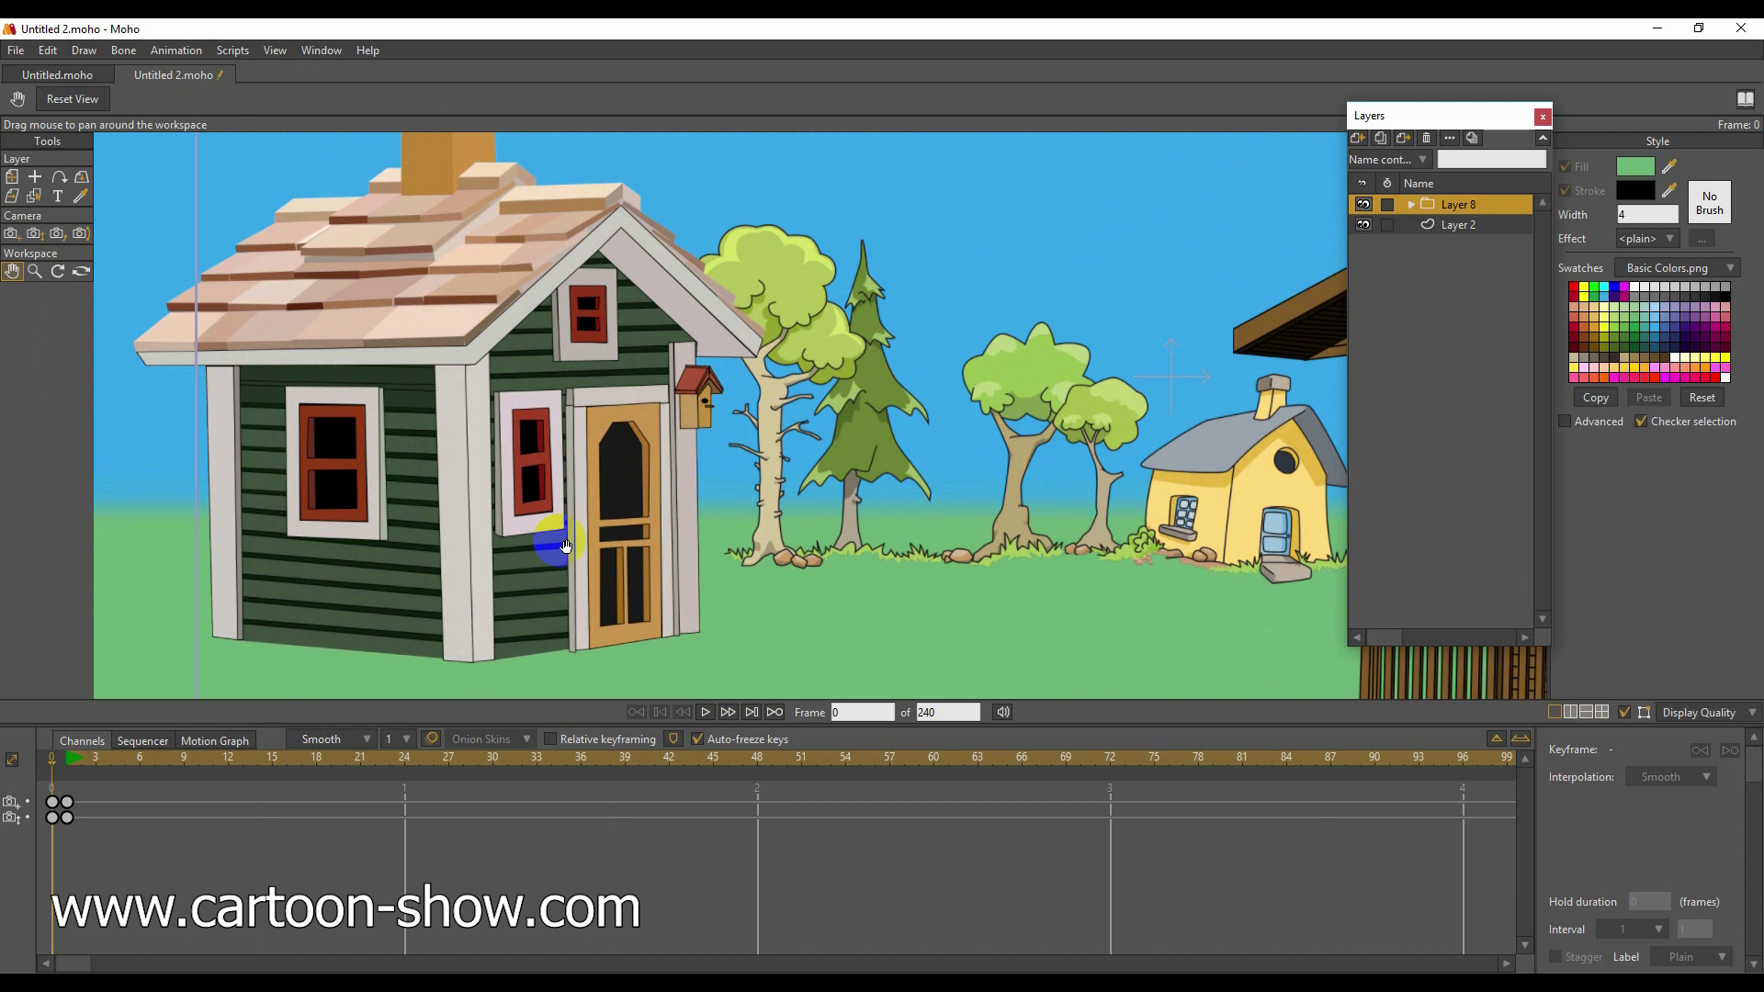
left_click_drag(634, 525, 542, 535)
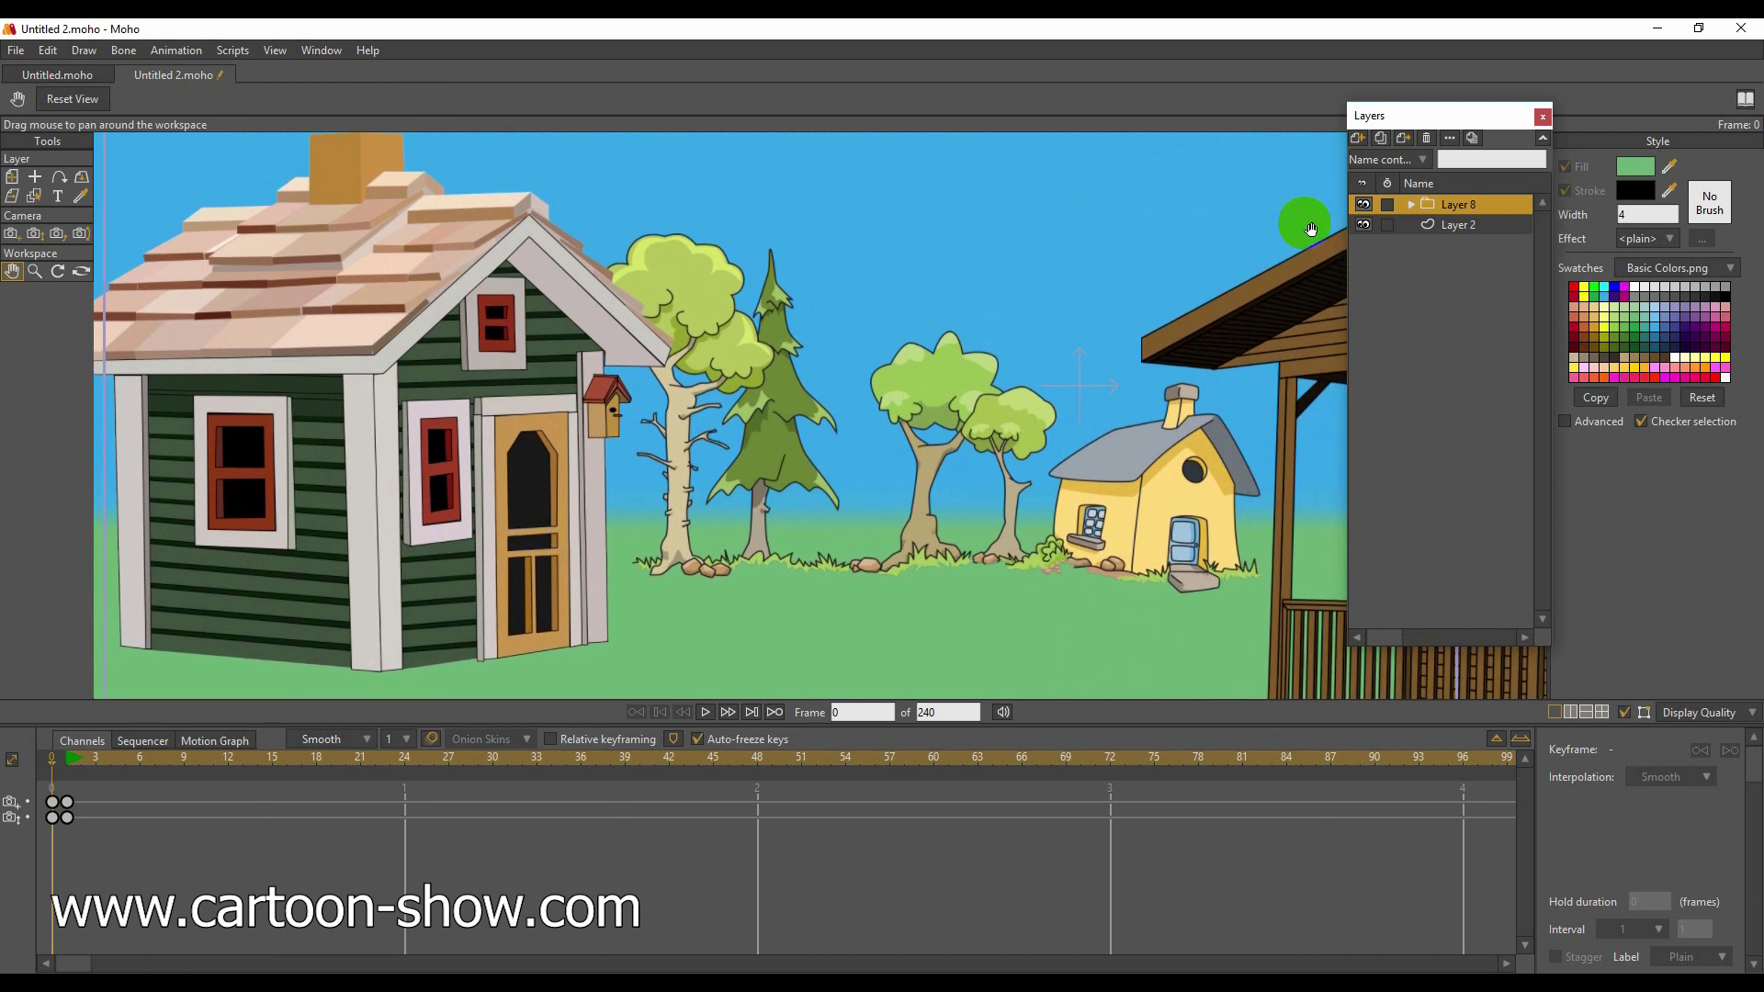
Move the Layers window off the canvas and play the camera animation from frame 0 through frame 240.
left_click_drag(1383, 119, 1622, 171)
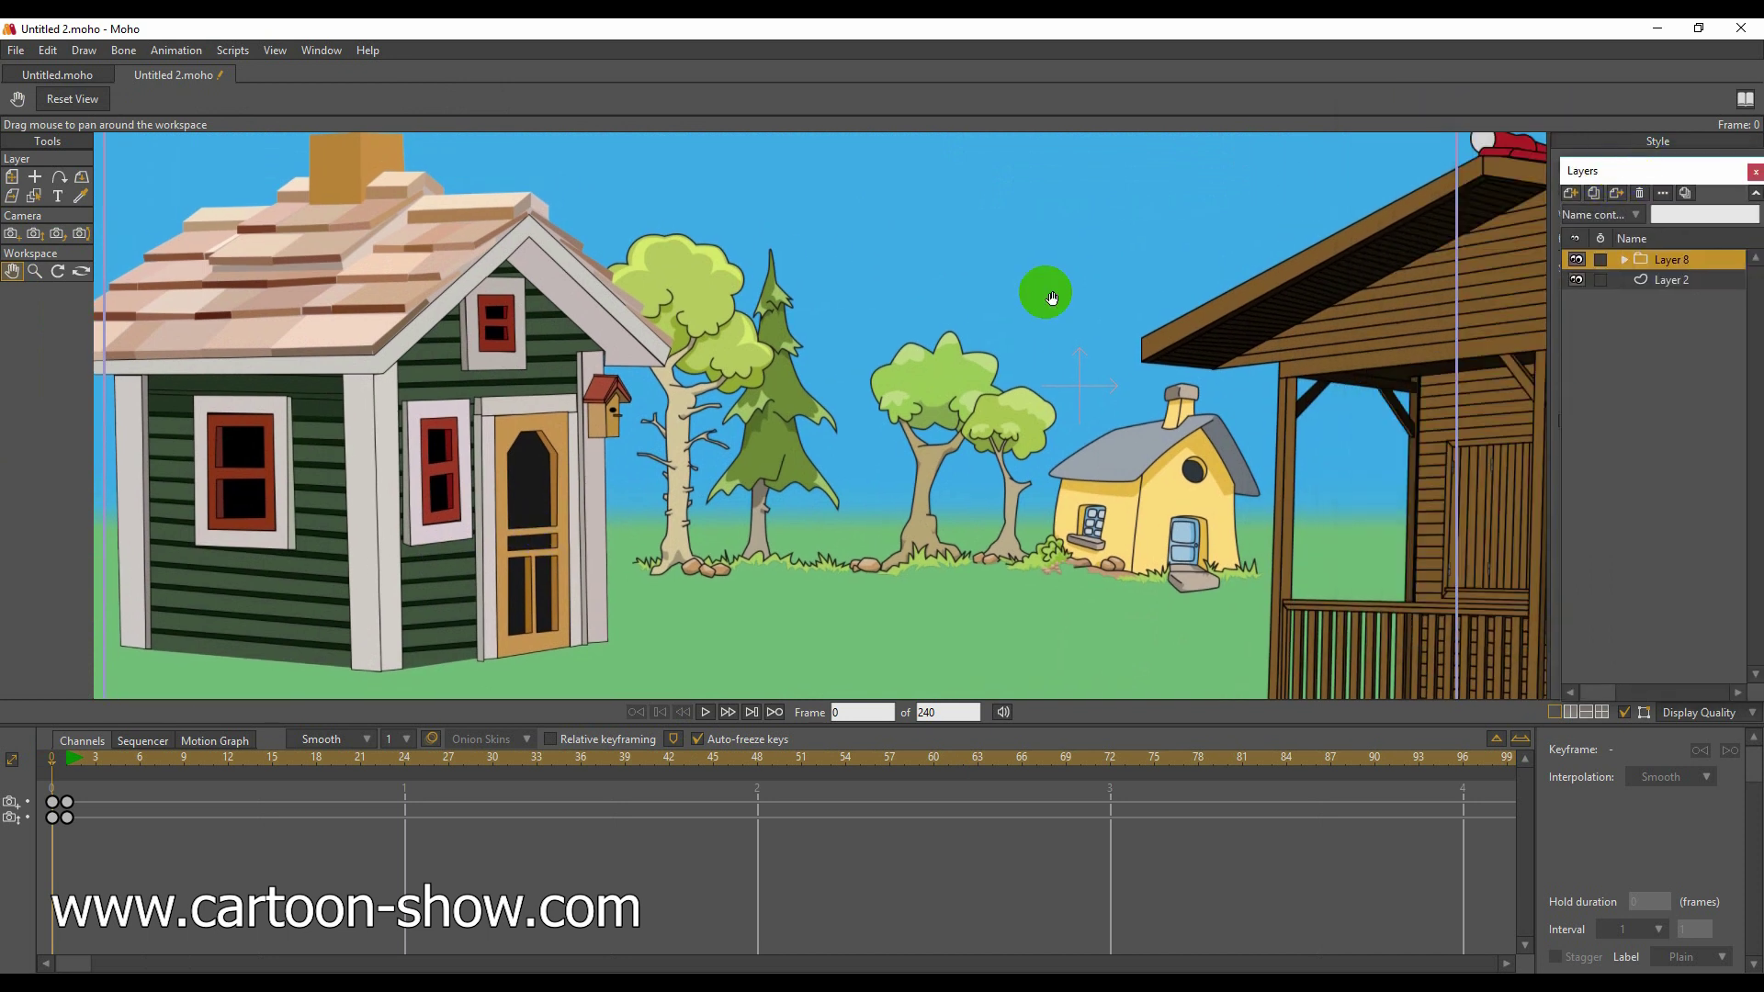
left_click_drag(818, 374, 831, 373)
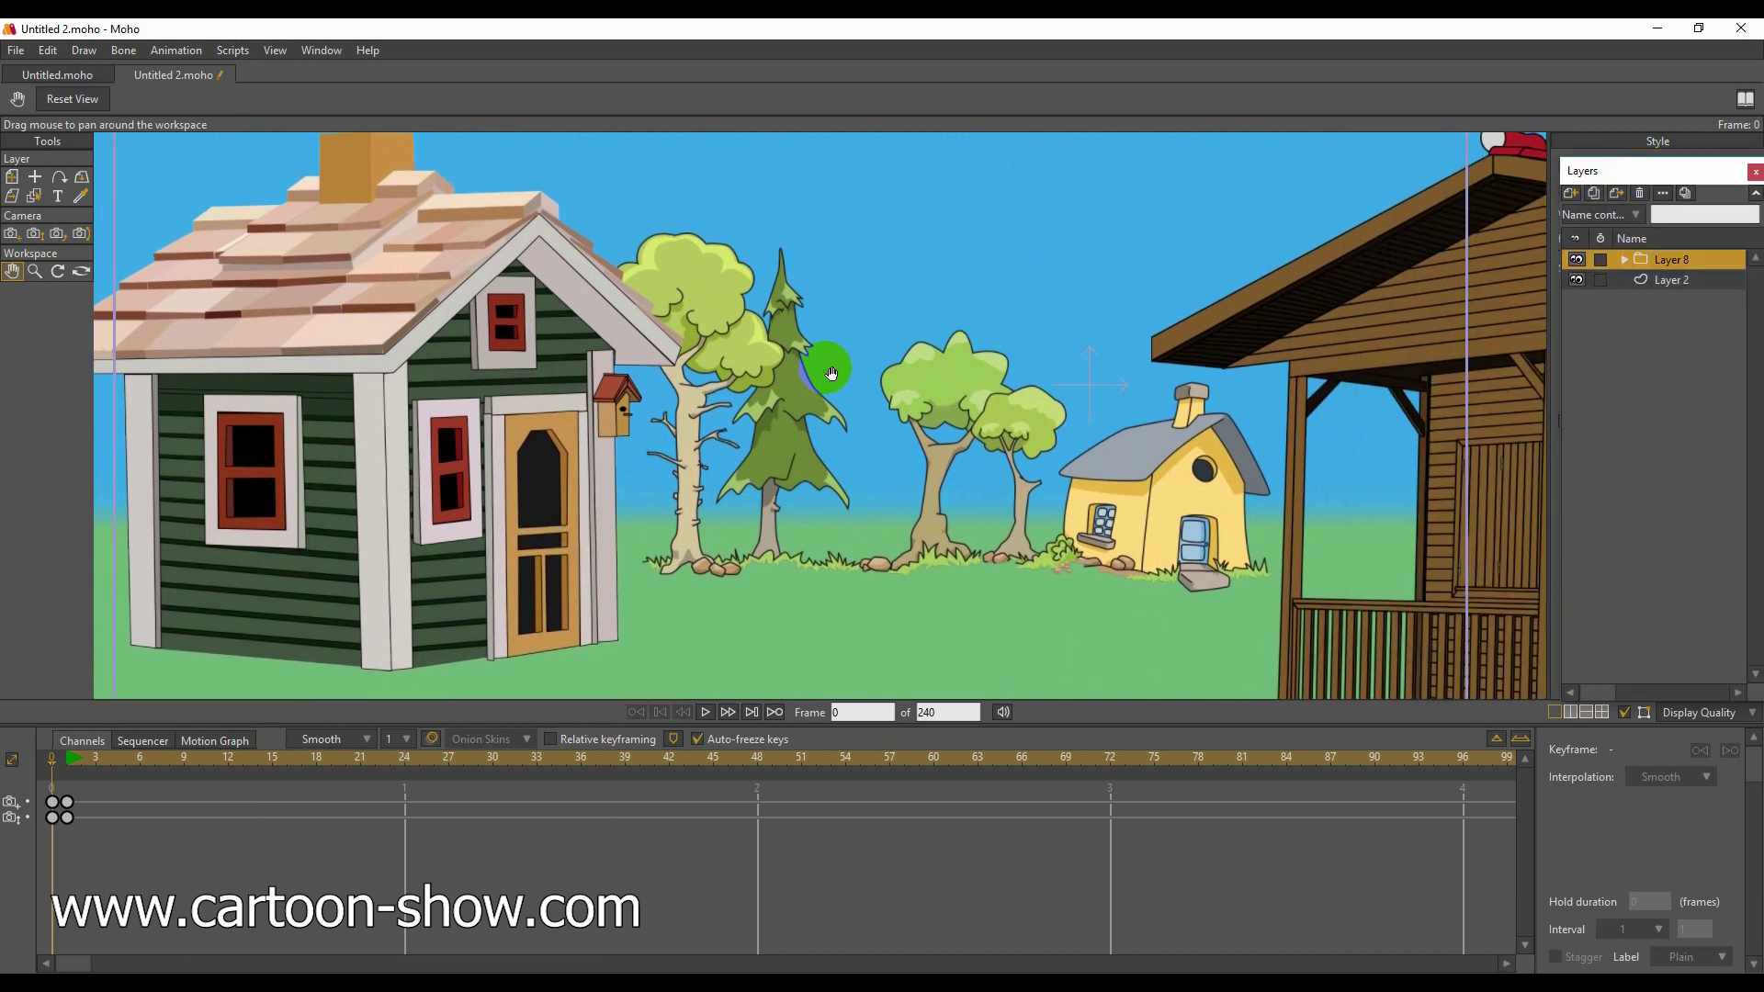
left_click(705, 713)
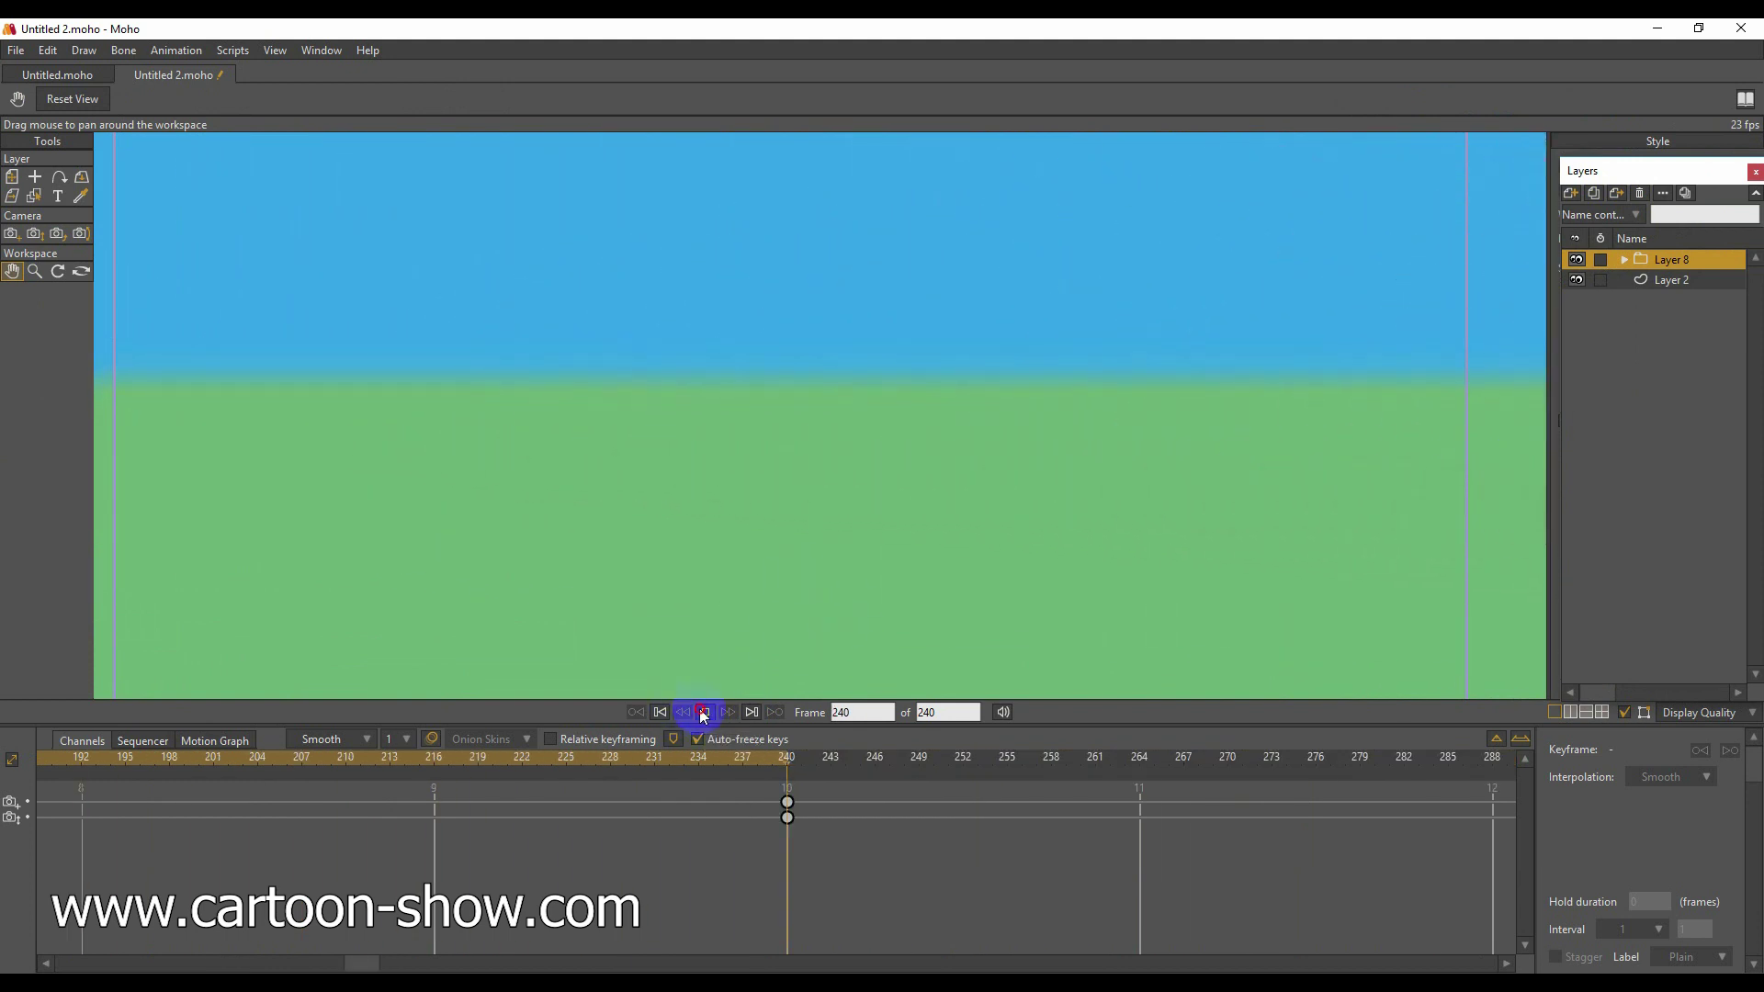
left_click(703, 713)
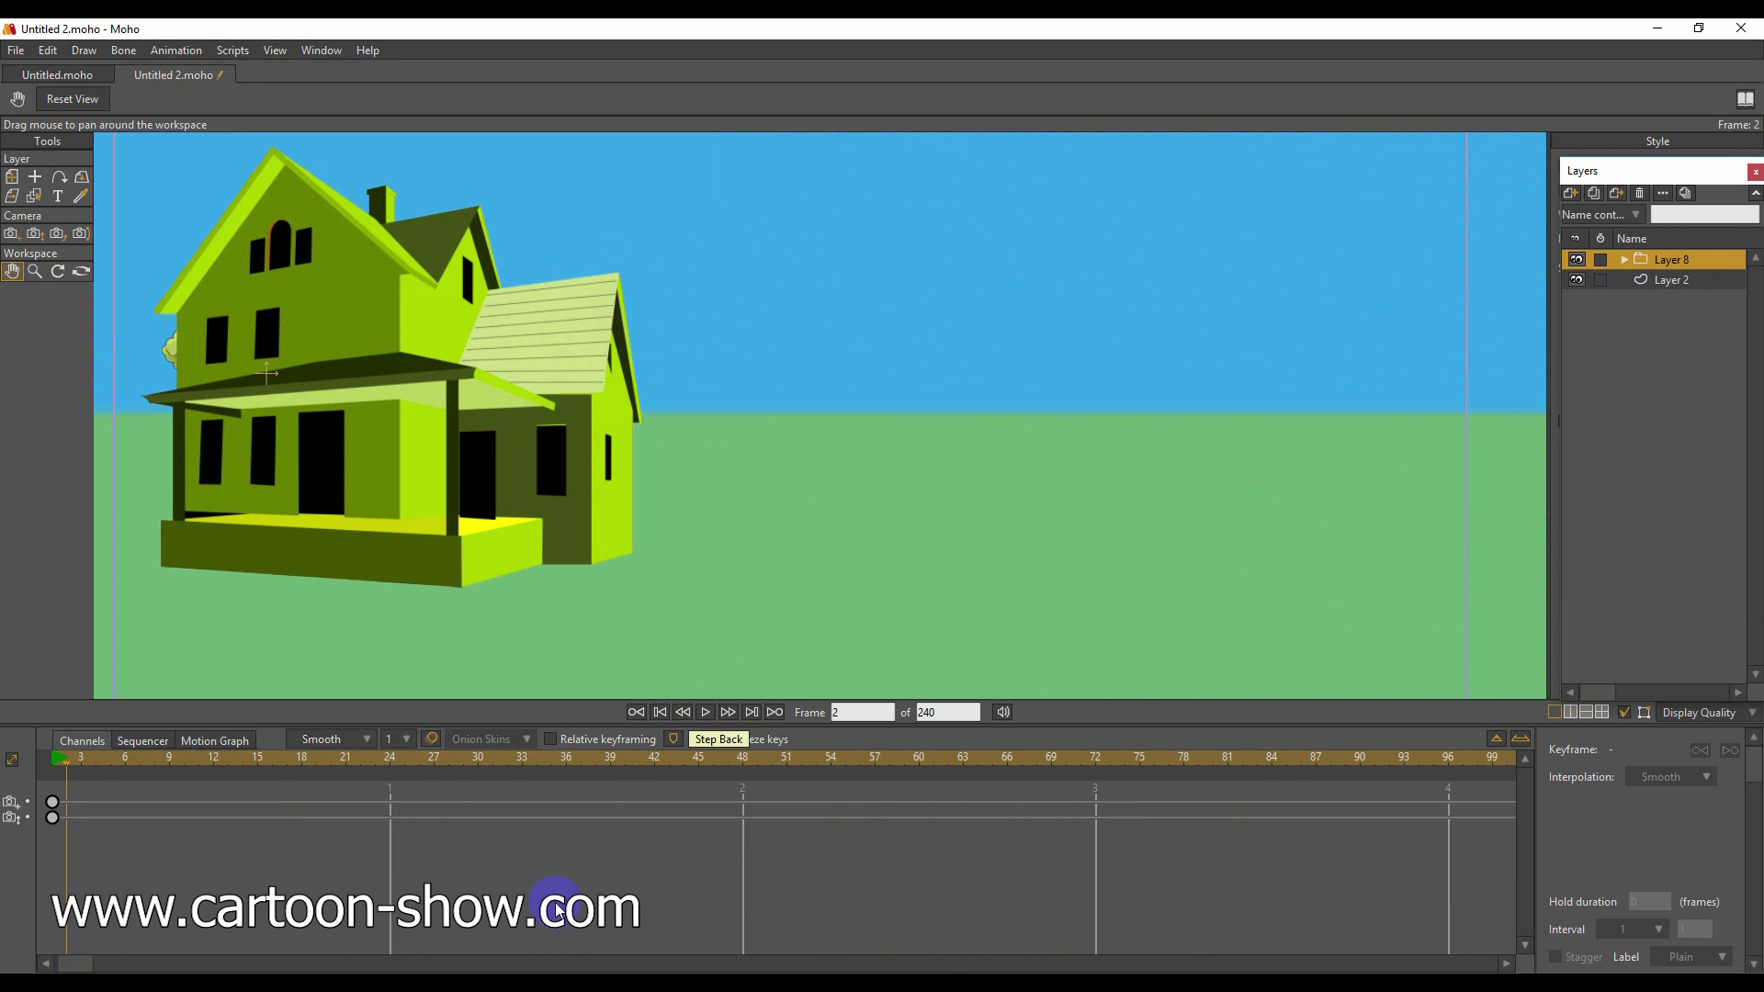
Set the animation's end frame to 700 and move the camera keys at frame 240 to about frame 696.
left_click(956, 713)
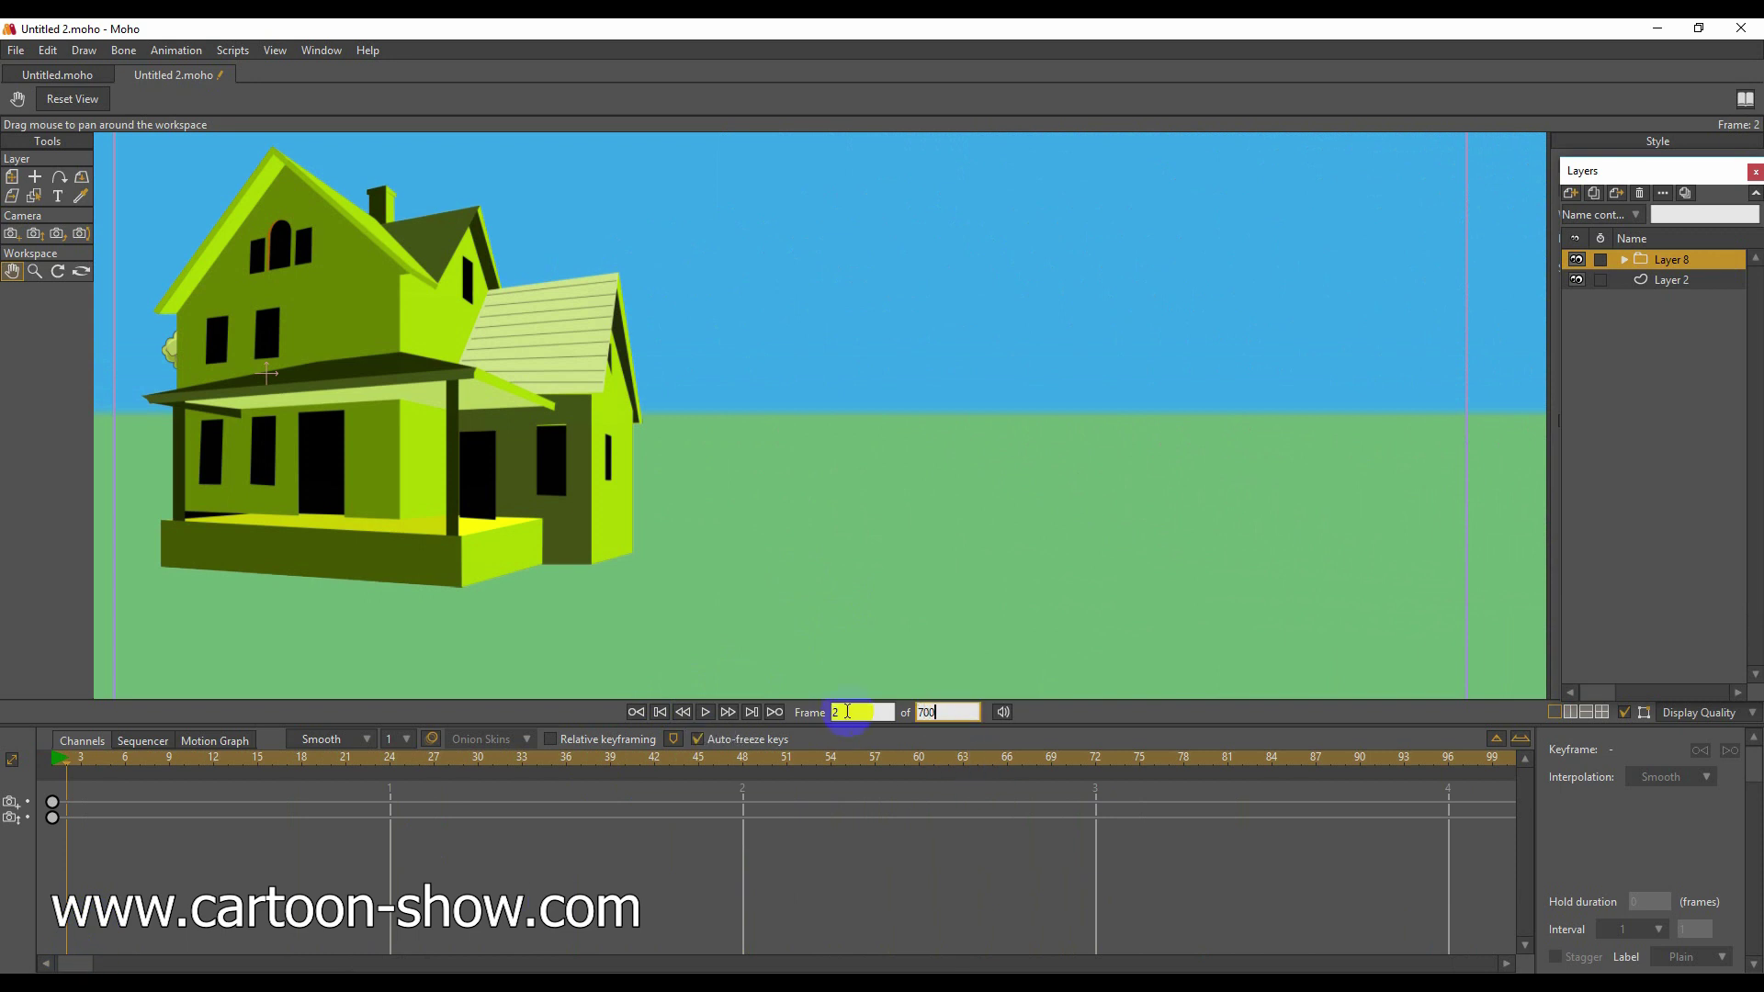
left_click(1496, 744)
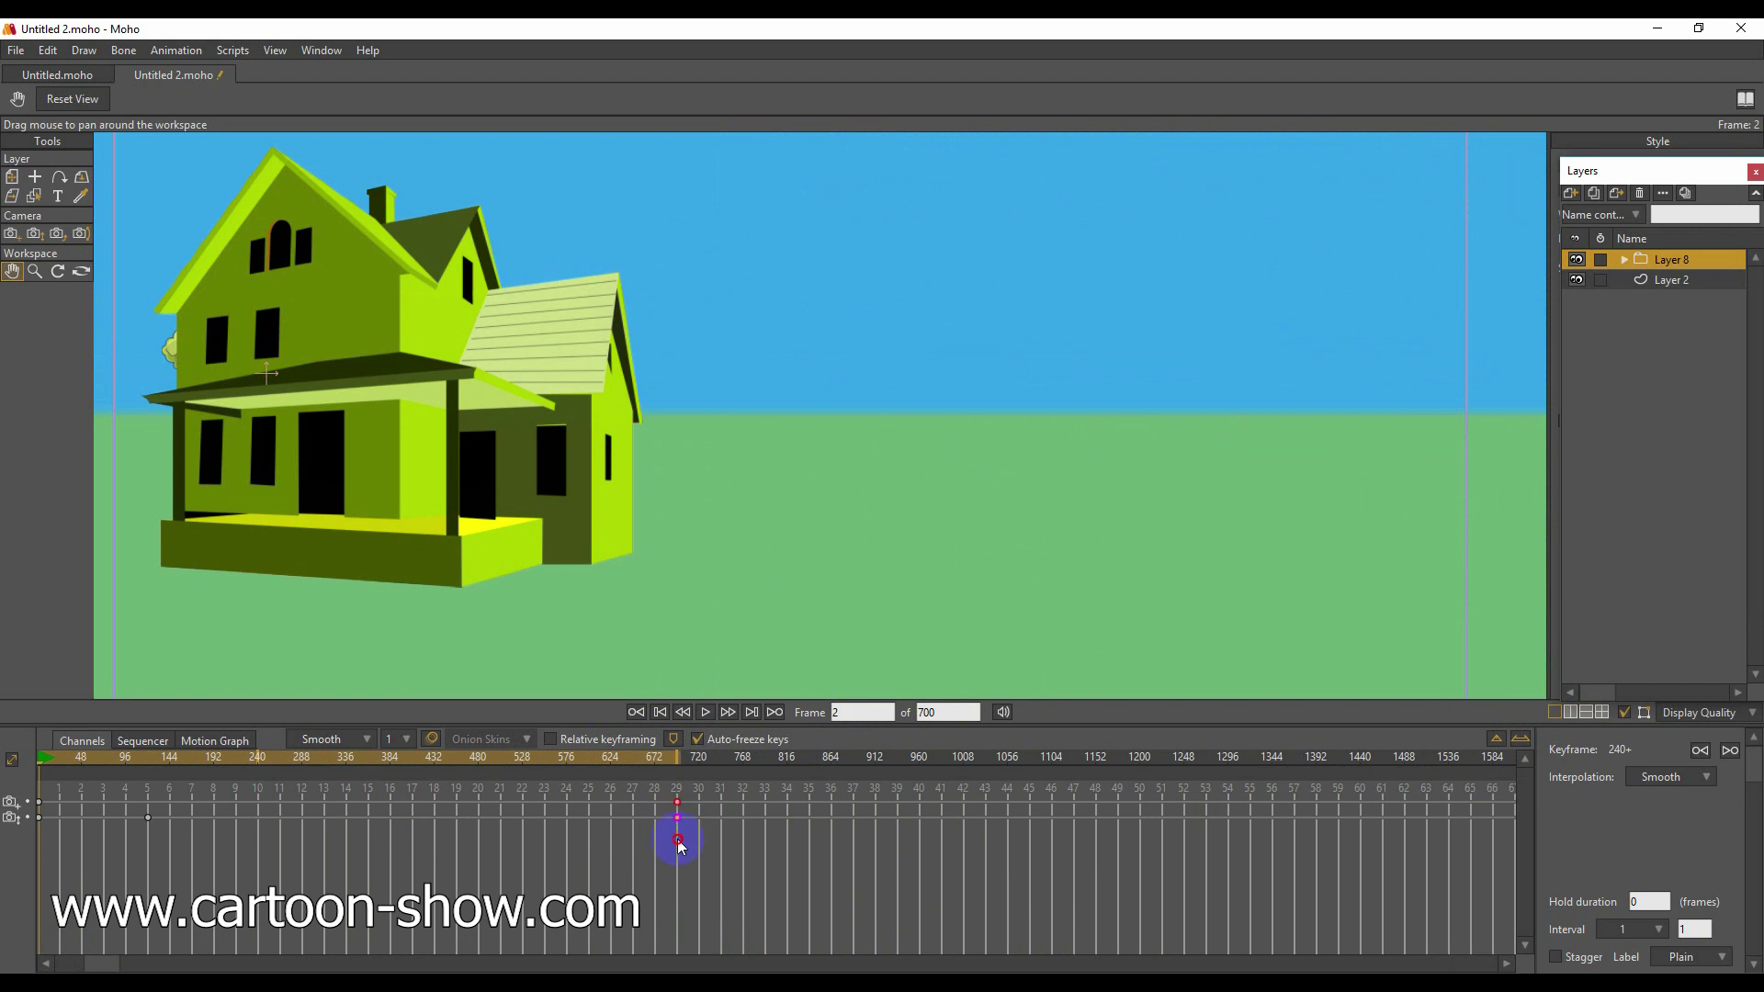
left_click(165, 839)
Move the camera zoom key at frame 120 to frame 358 on the timeline.
left_click_drag(153, 819, 151, 818)
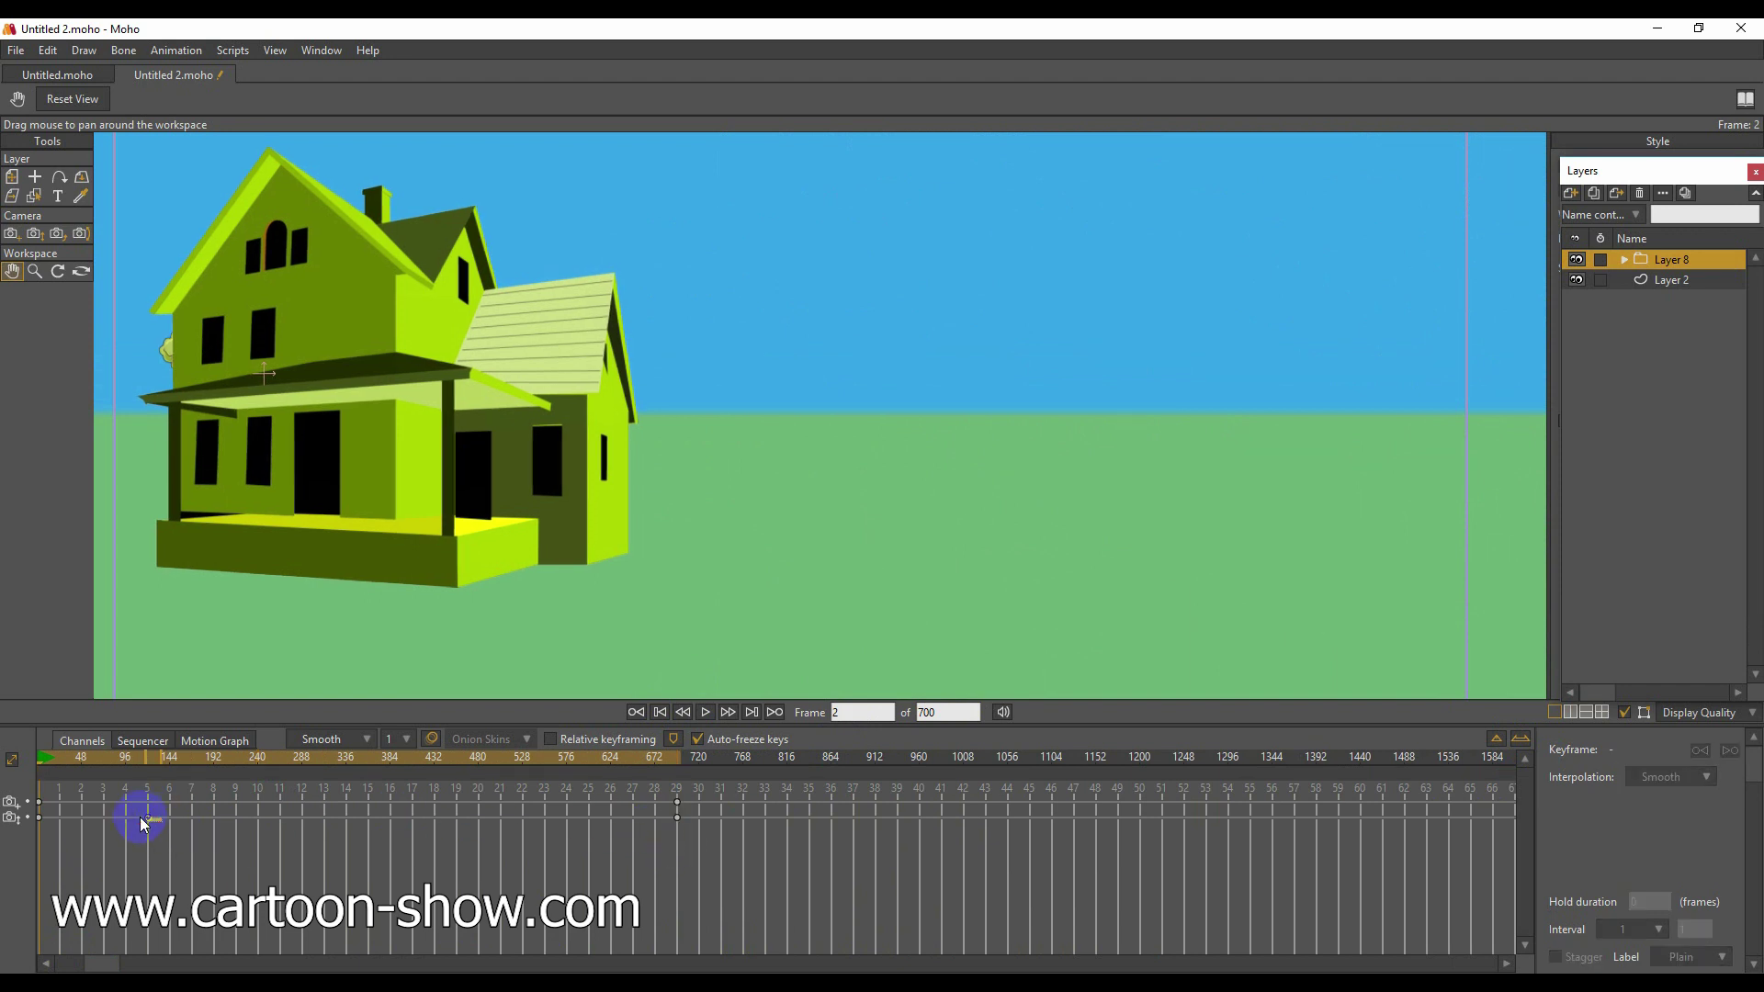
left_click(149, 819)
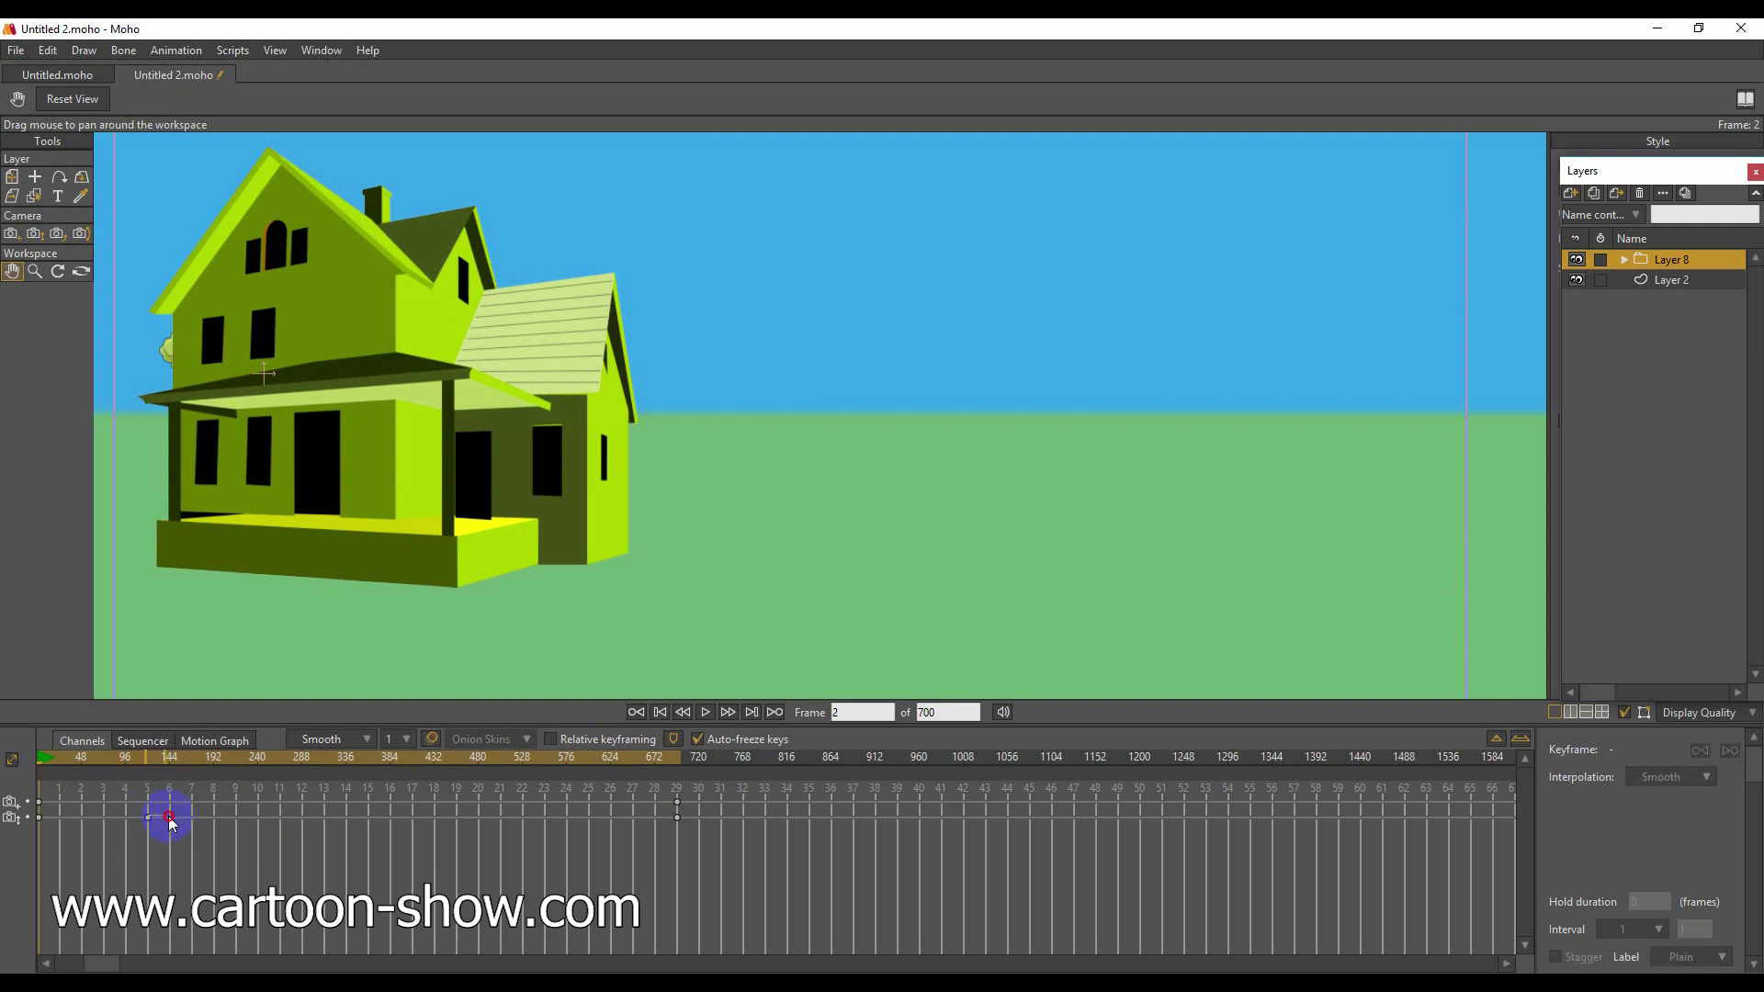
left_click(1521, 739)
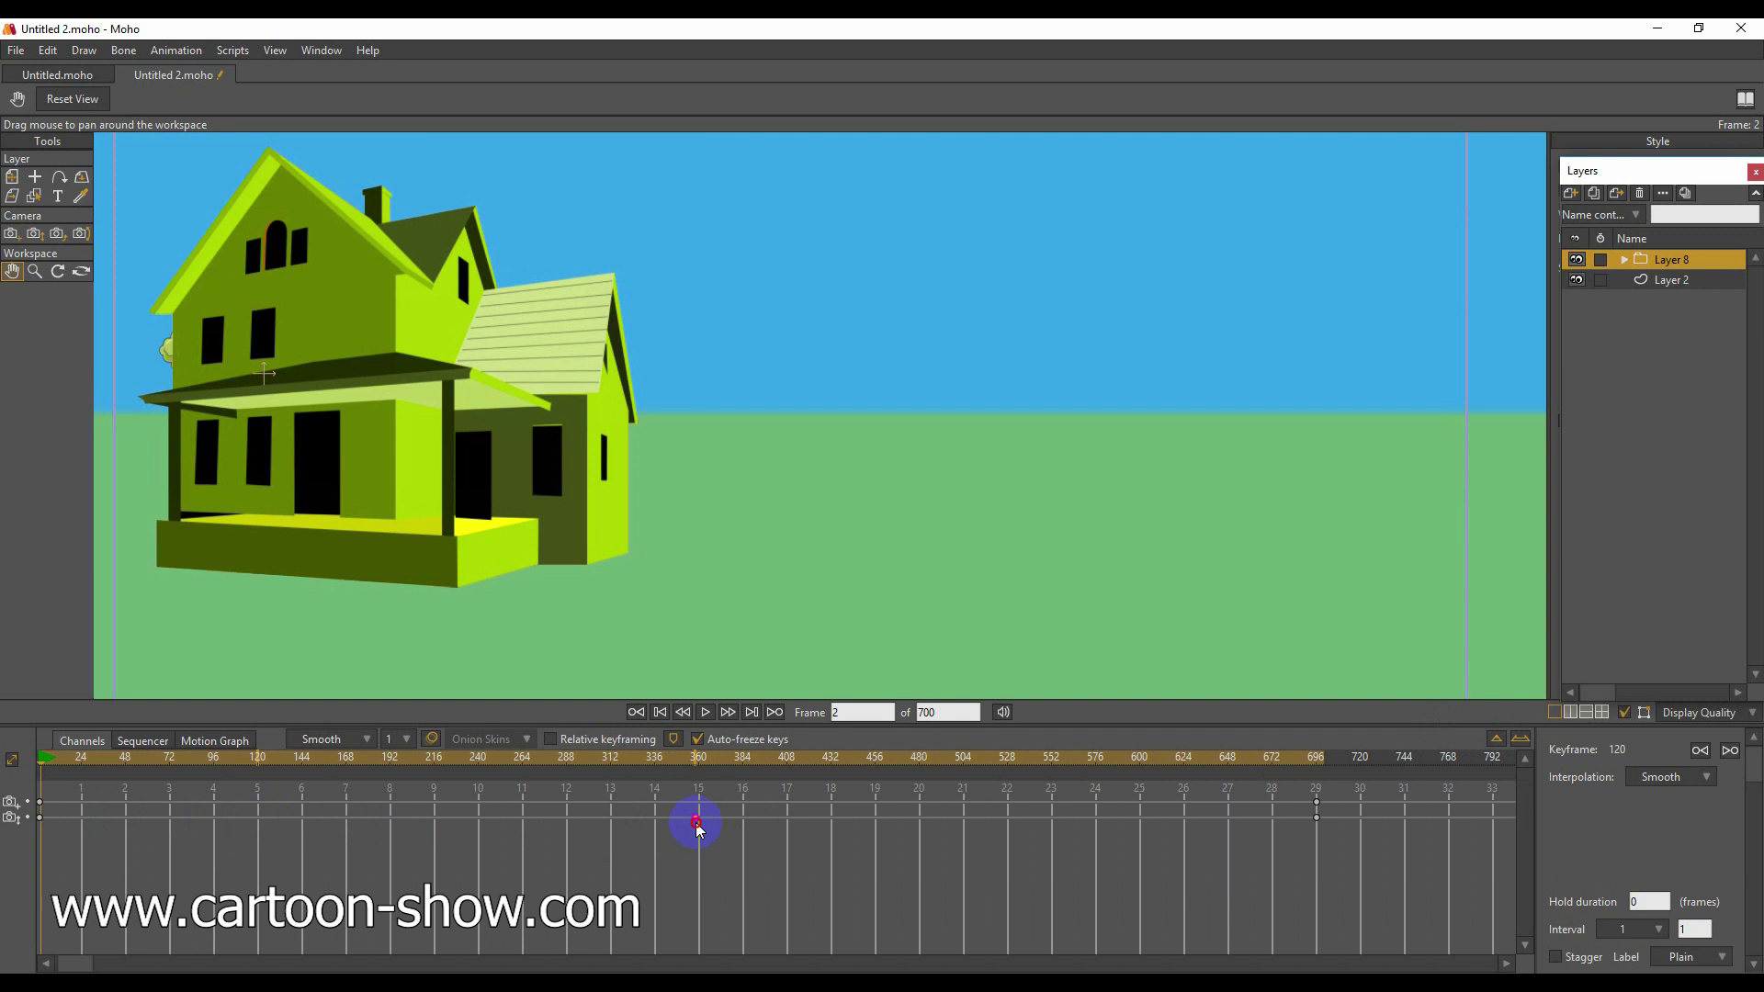
Play the retimed animation from frame 0 and stop it near frame 364 to review the camera move.
left_click(660, 713)
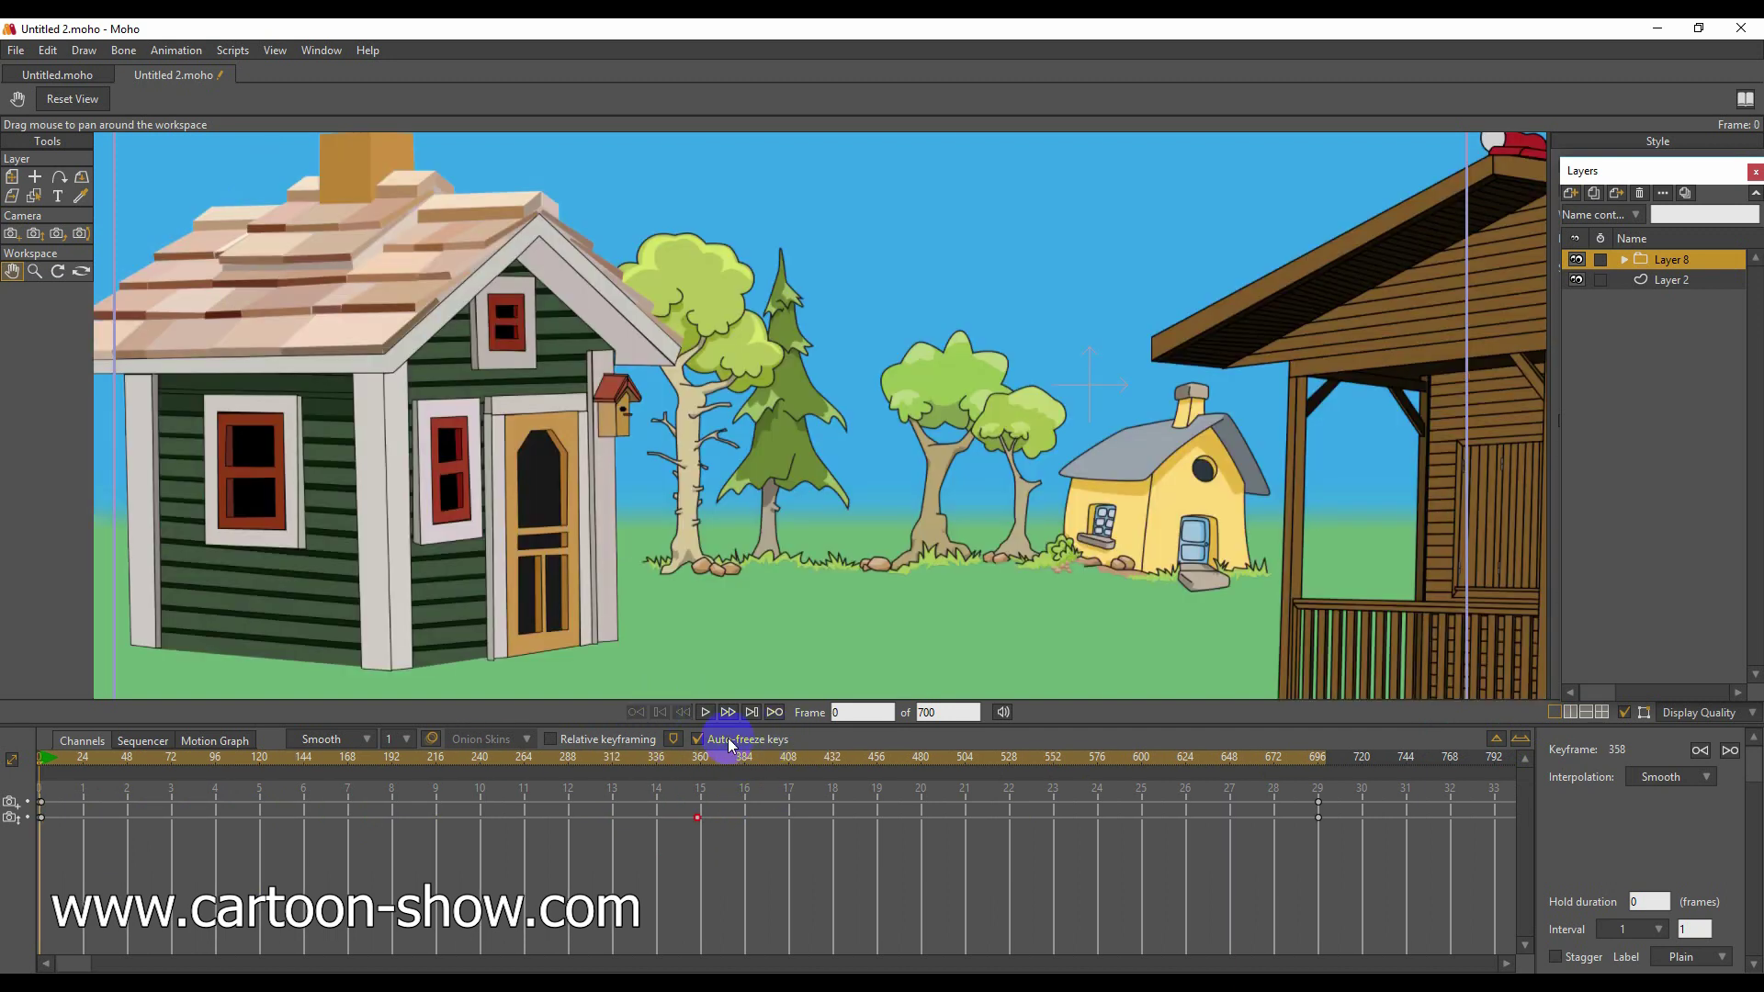
left_click(706, 712)
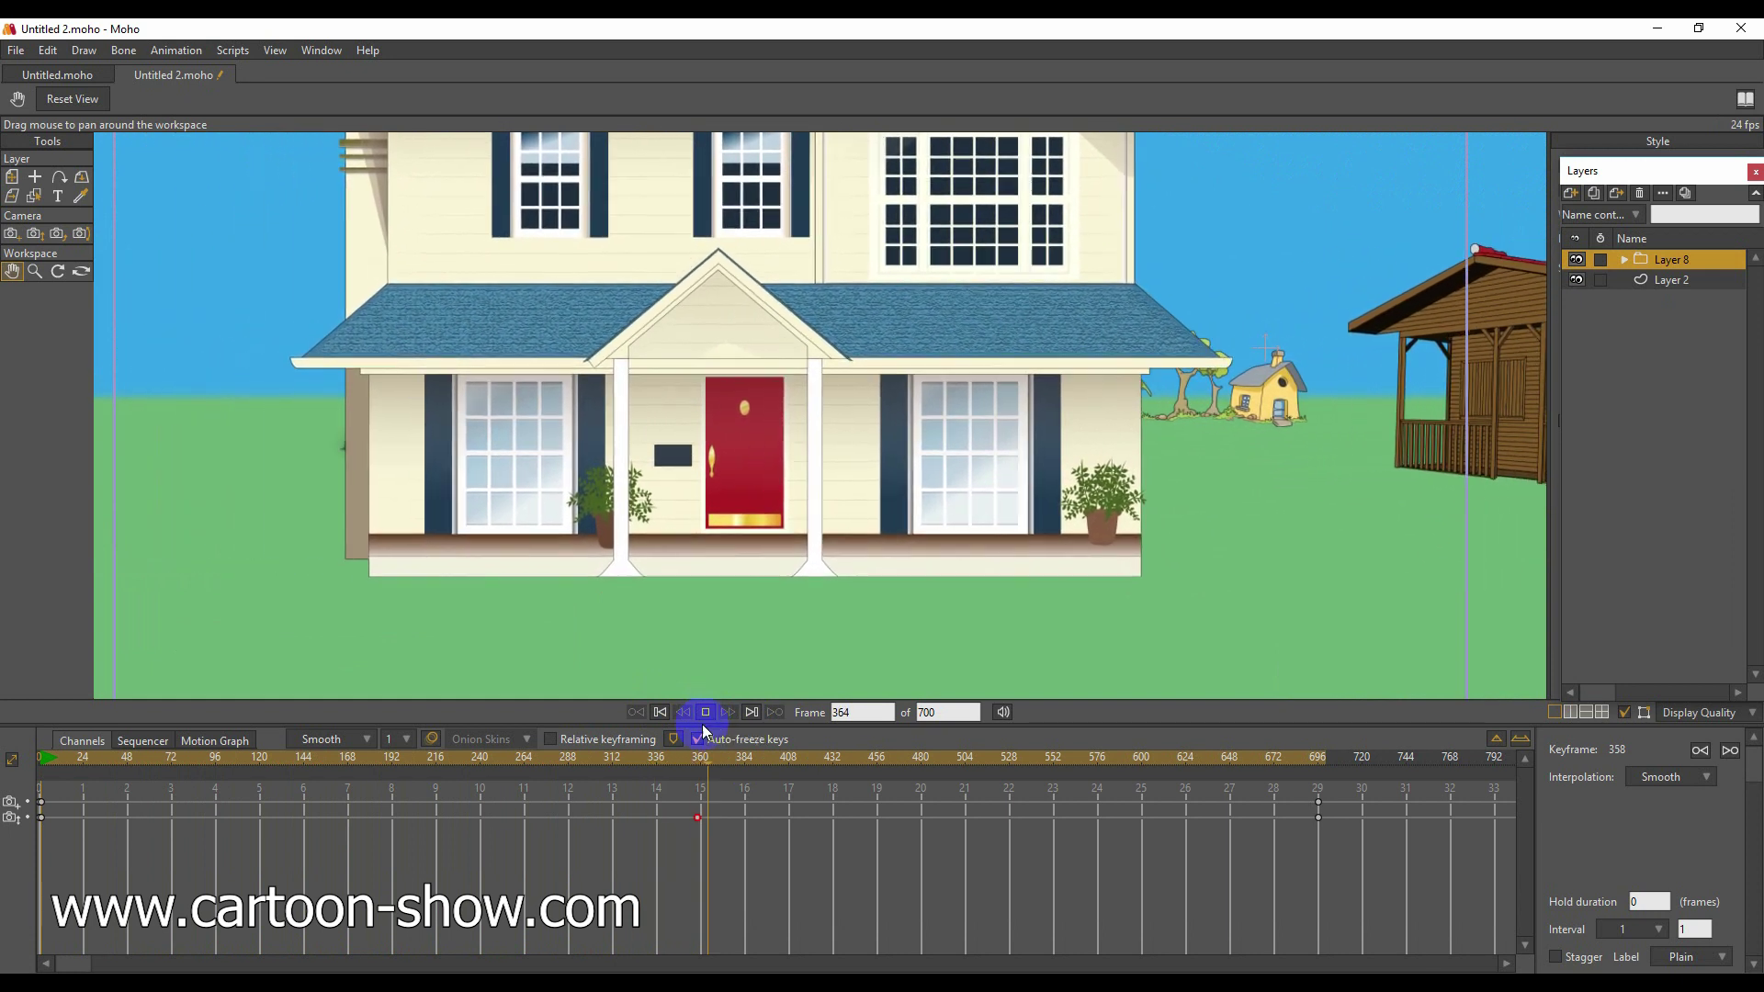
left_click(706, 711)
At frame 359, tilt the camera slightly, roll it to about -0.51, and pan it towards the brown cabin and green house.
left_click(700, 756)
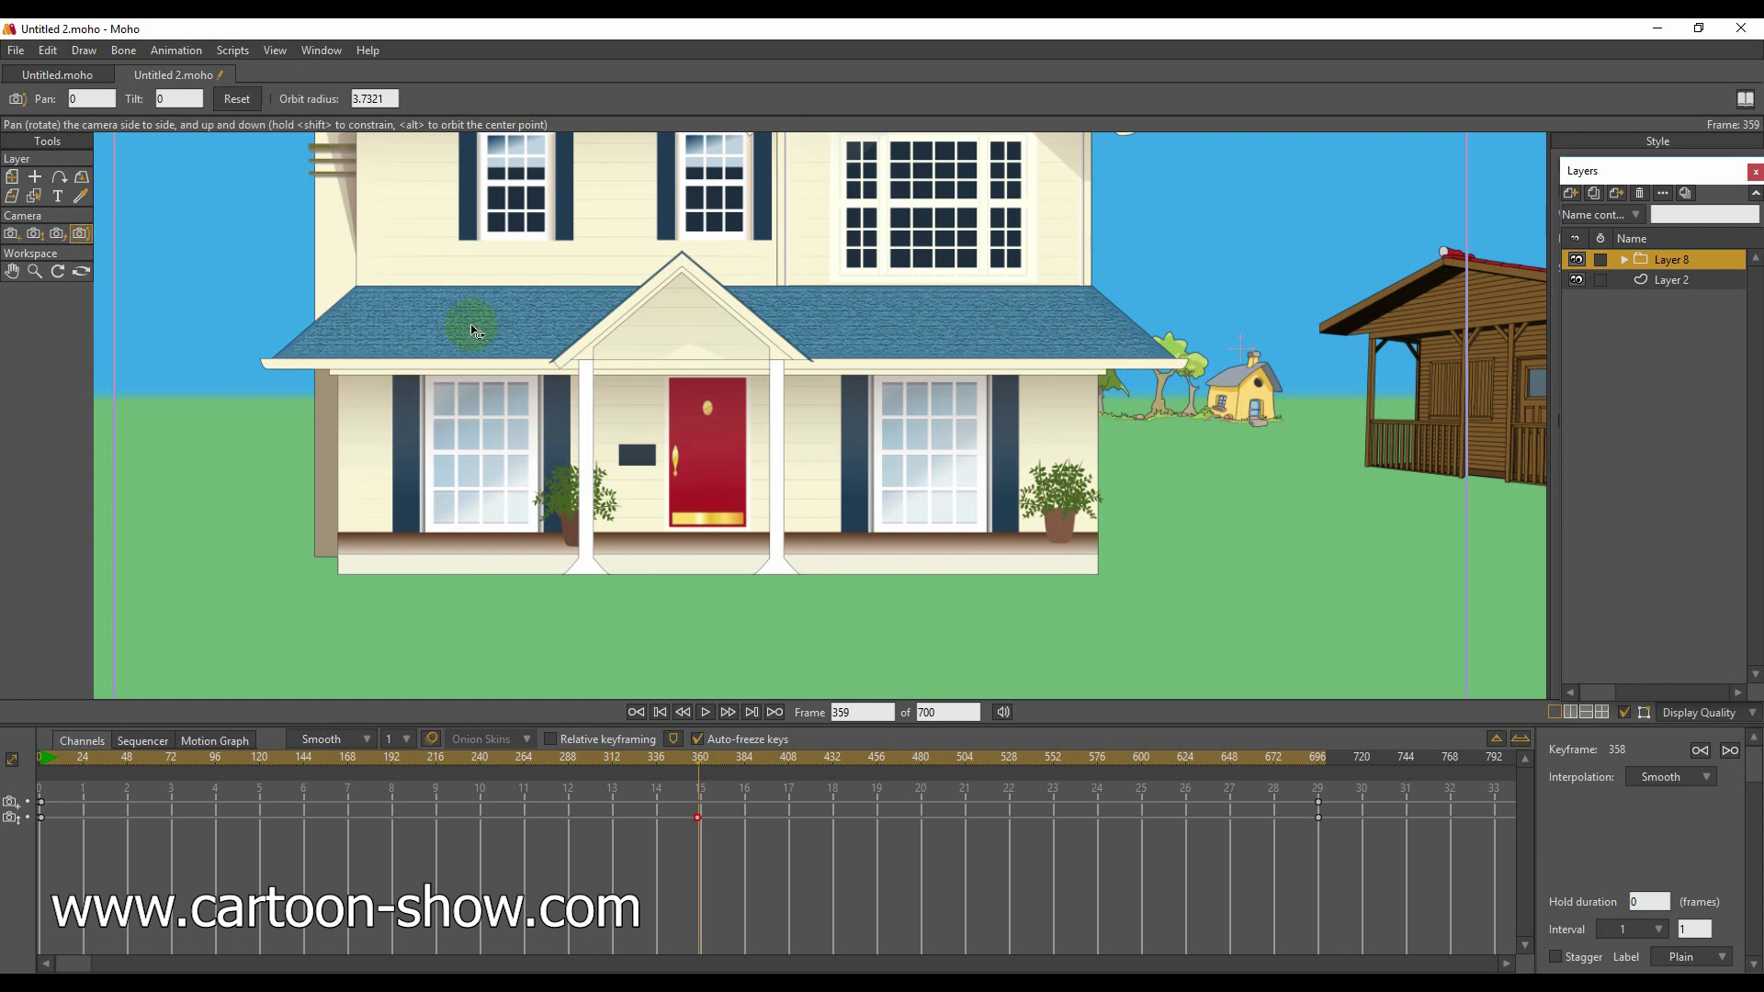
mouse_move(540, 315)
left_mouse_down()
mouse_move(542, 340)
mouse_move(540, 321)
left_mouse_up()
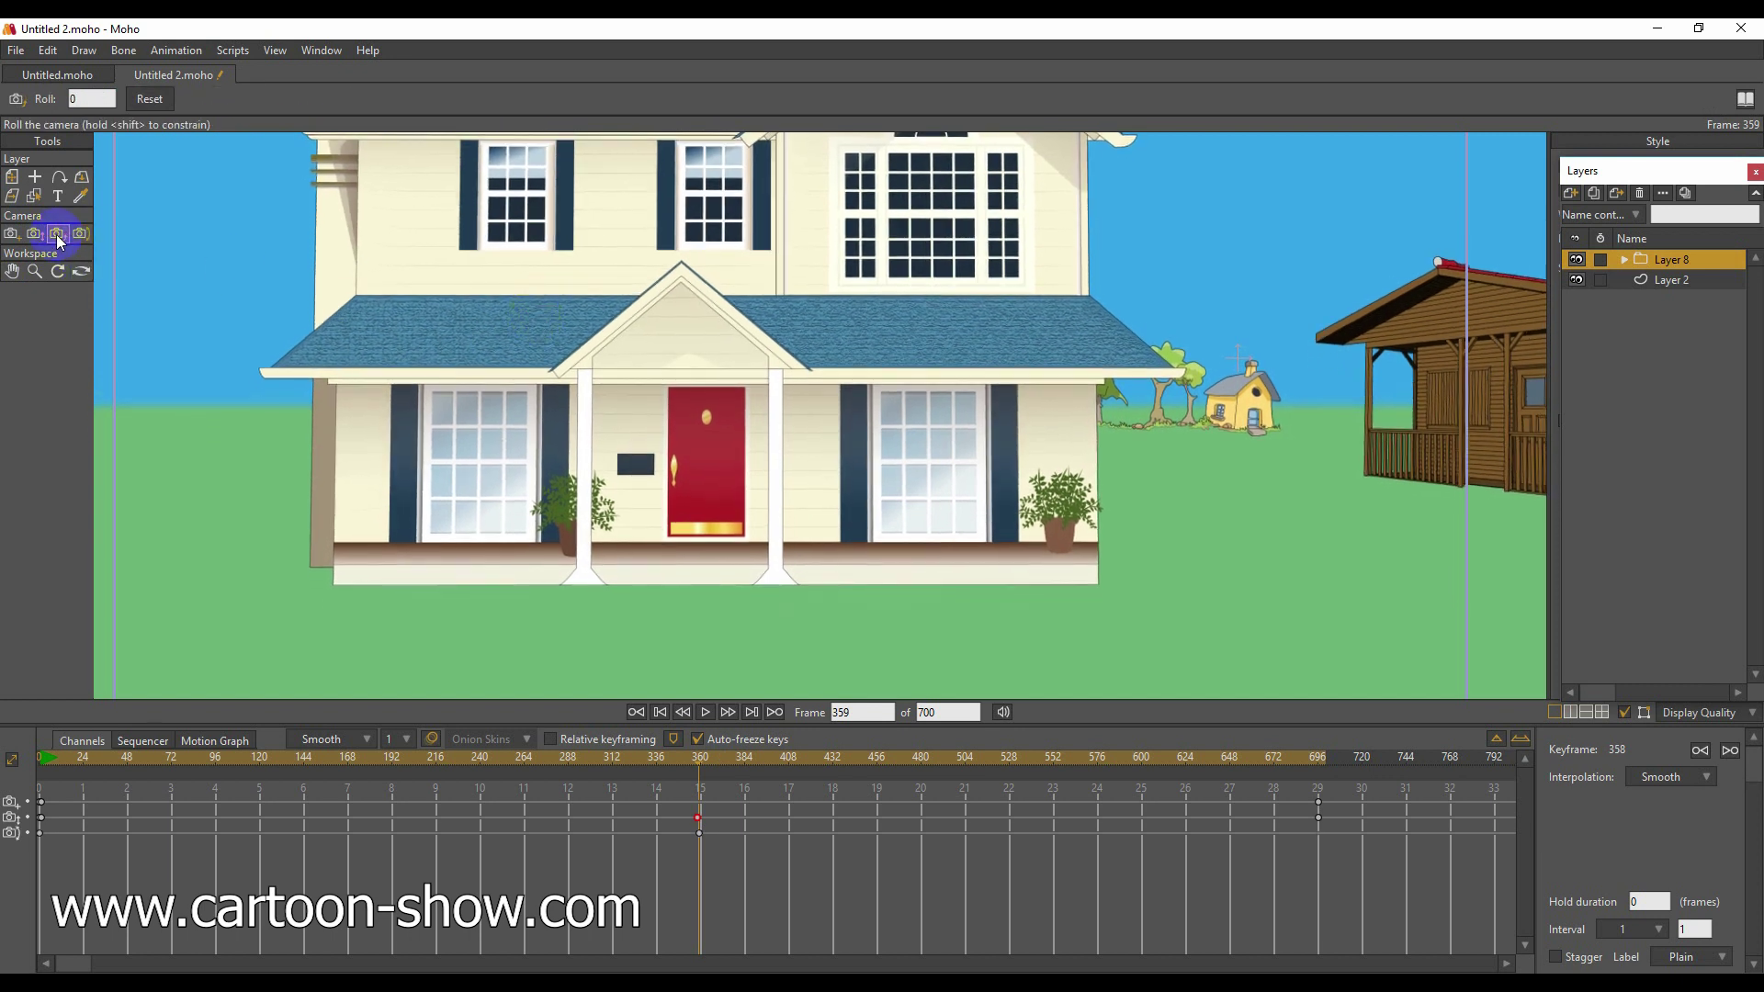
mouse_move(832, 452)
left_mouse_down()
mouse_move(808, 445)
mouse_move(829, 446)
left_mouse_up()
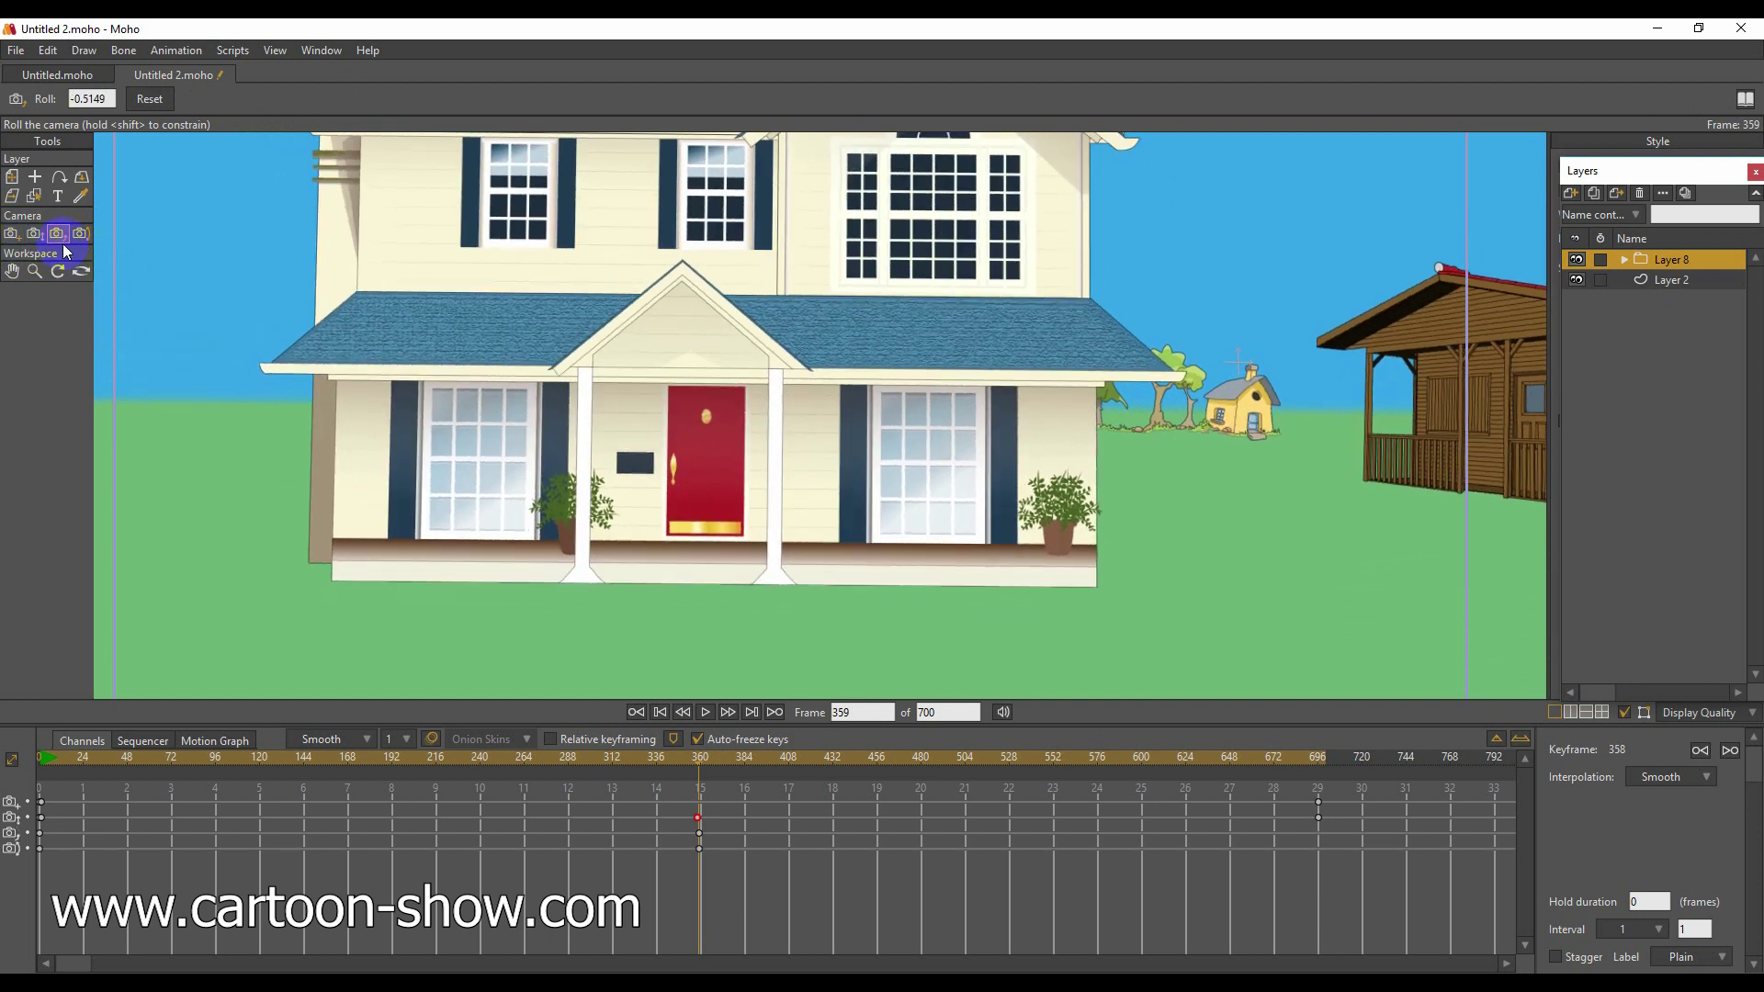
left_click_drag(928, 413, 805, 429)
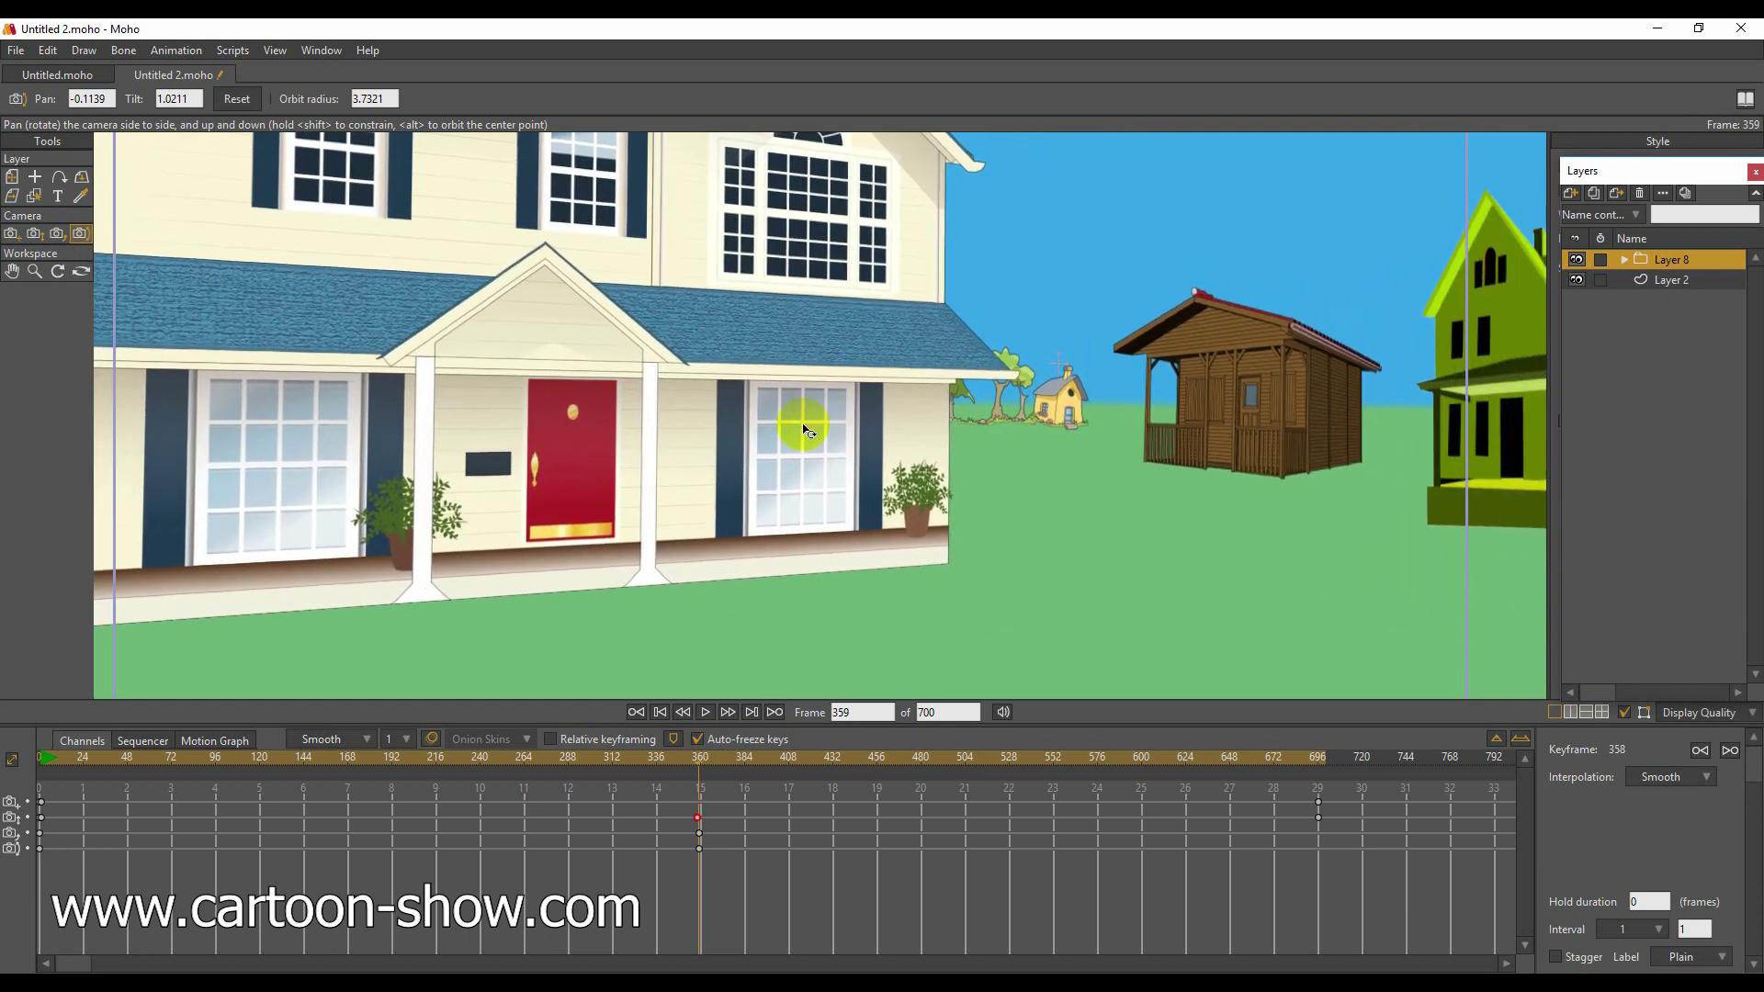
Play the animation from frame 0 to review the added camera pan, tilt and roll.
left_click_drag(373, 766, 41, 758)
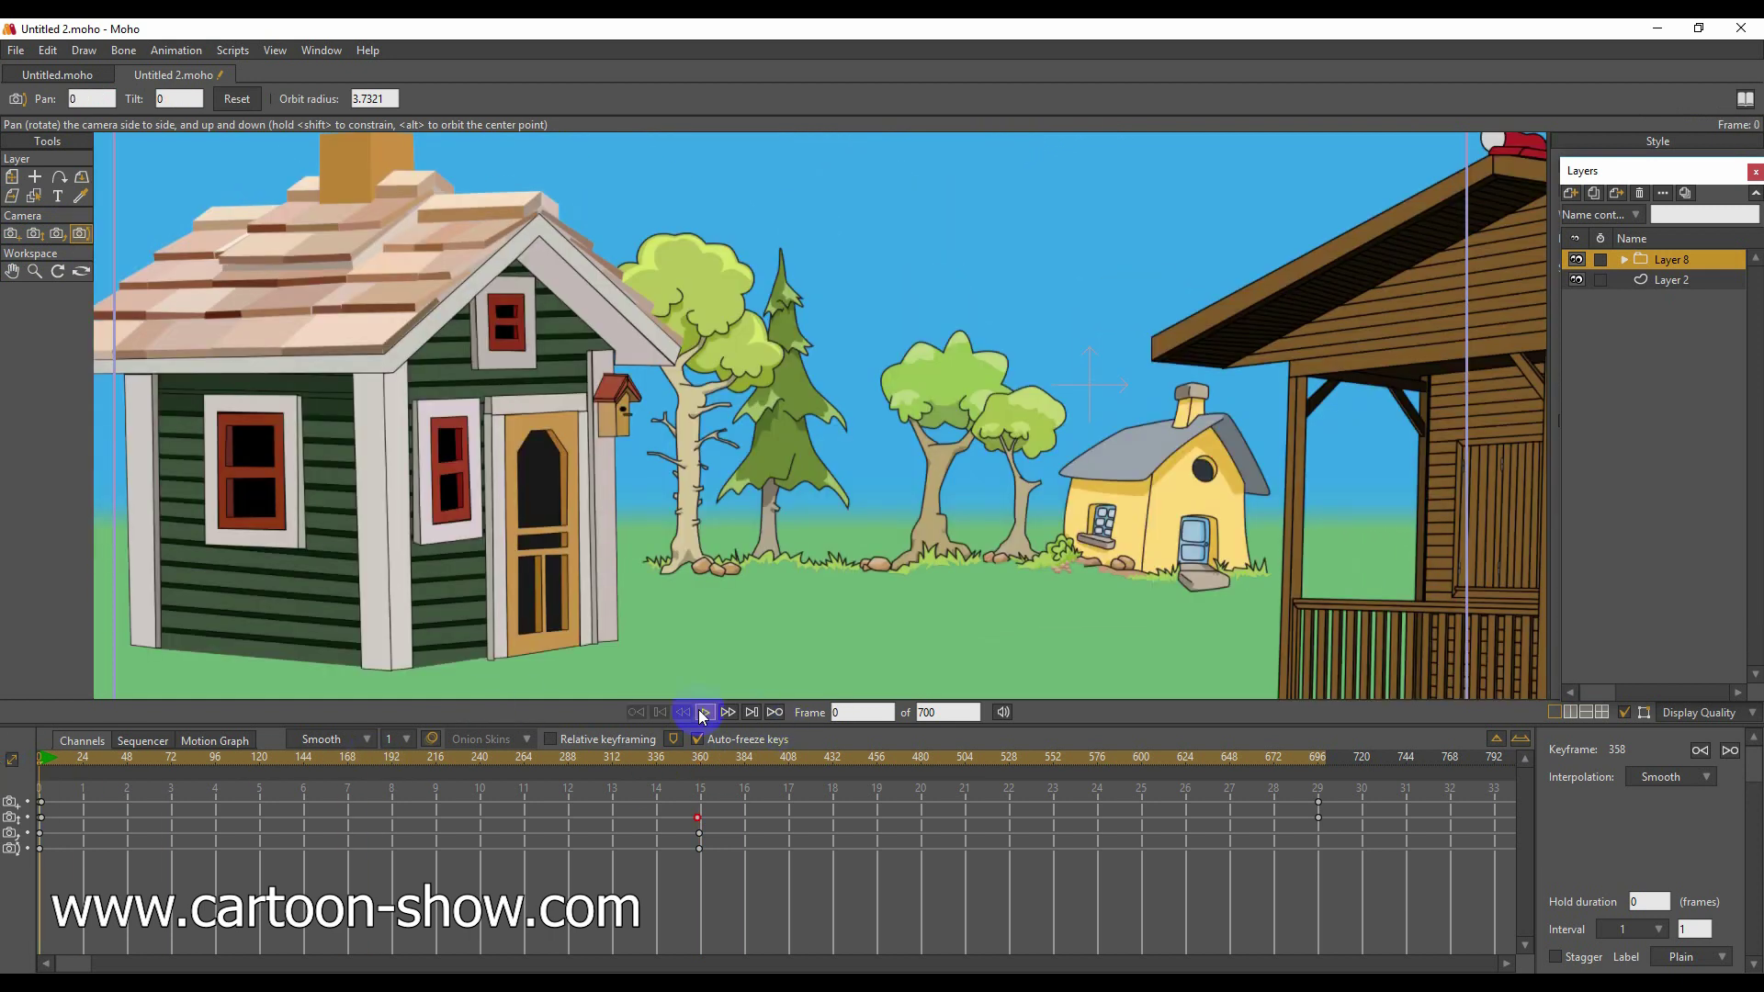
left_click(703, 713)
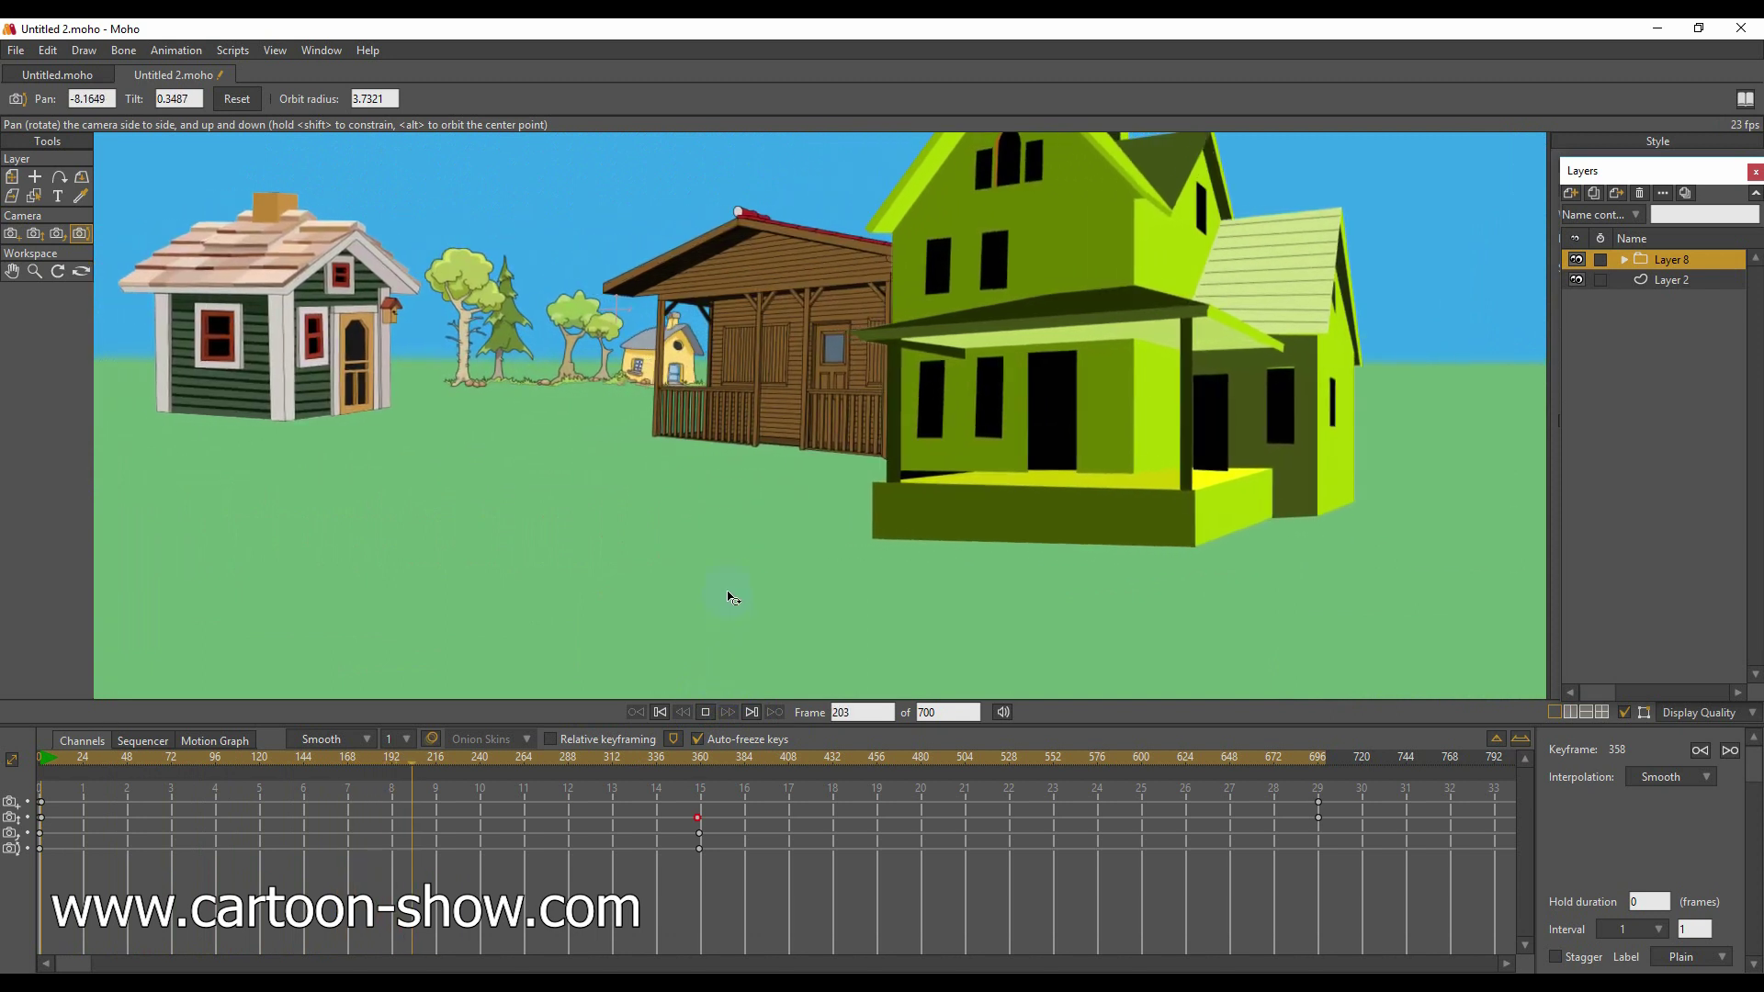
left_click(12, 271)
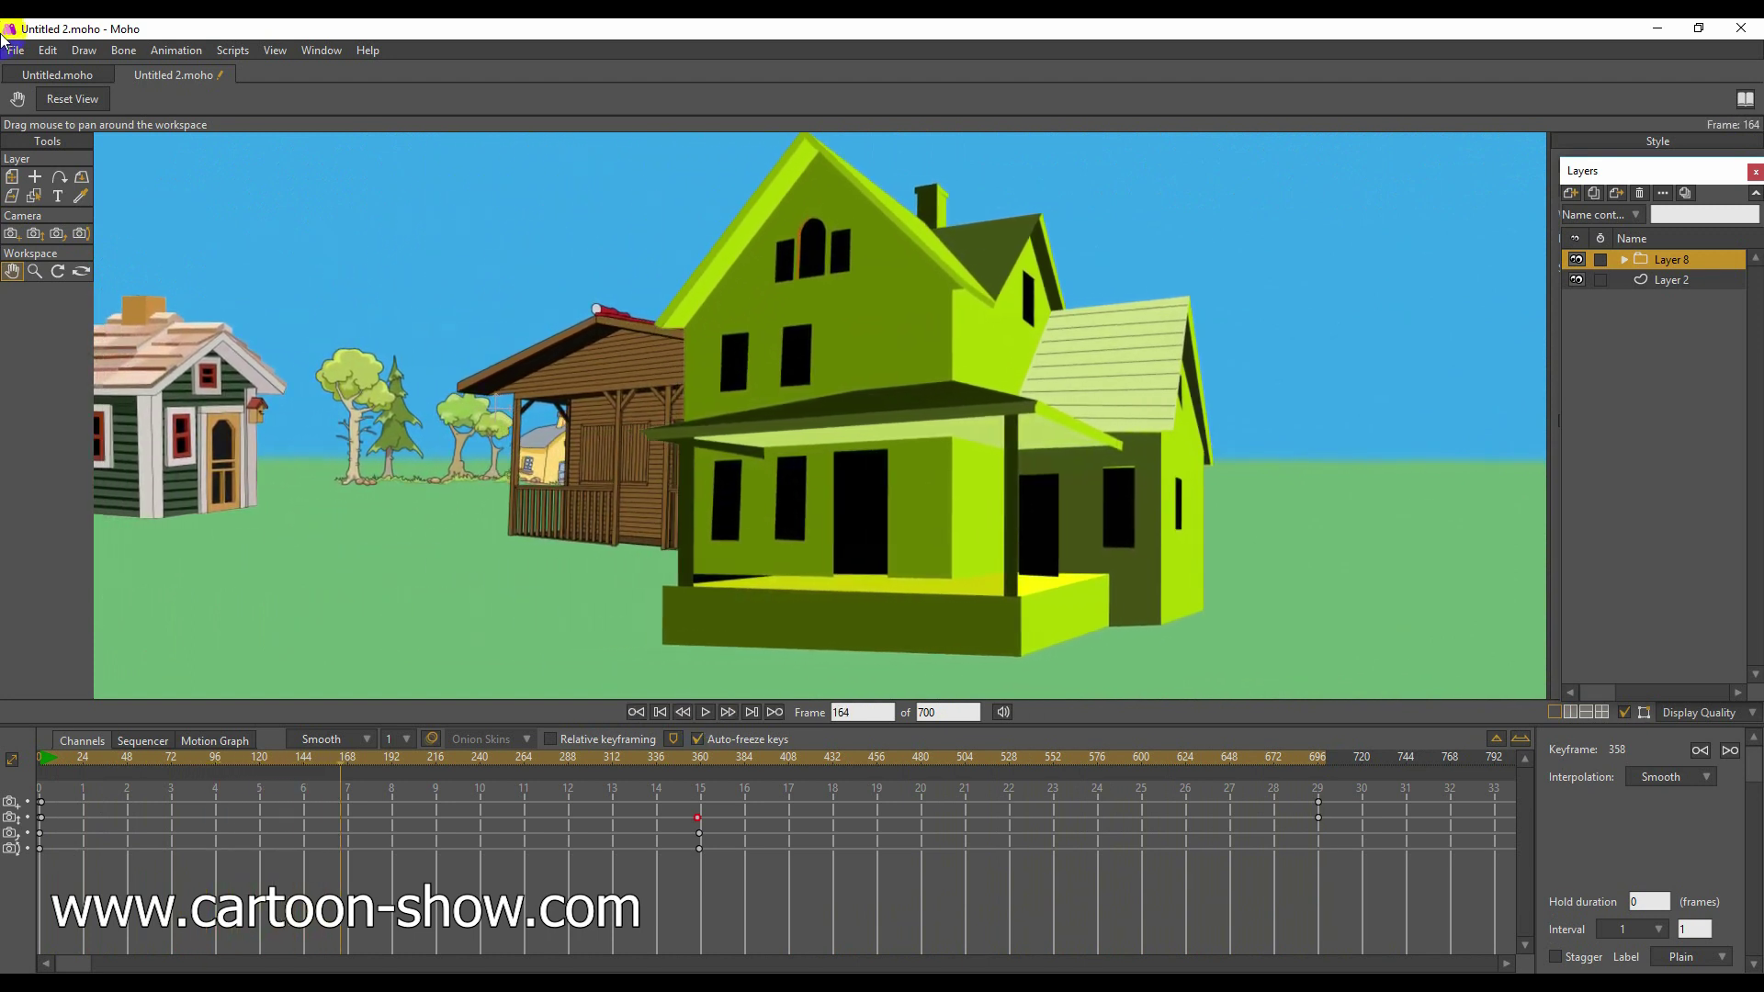
Save the project as Untitled 2.moho in the New folder directory inside Downloads.
left_click(17, 55)
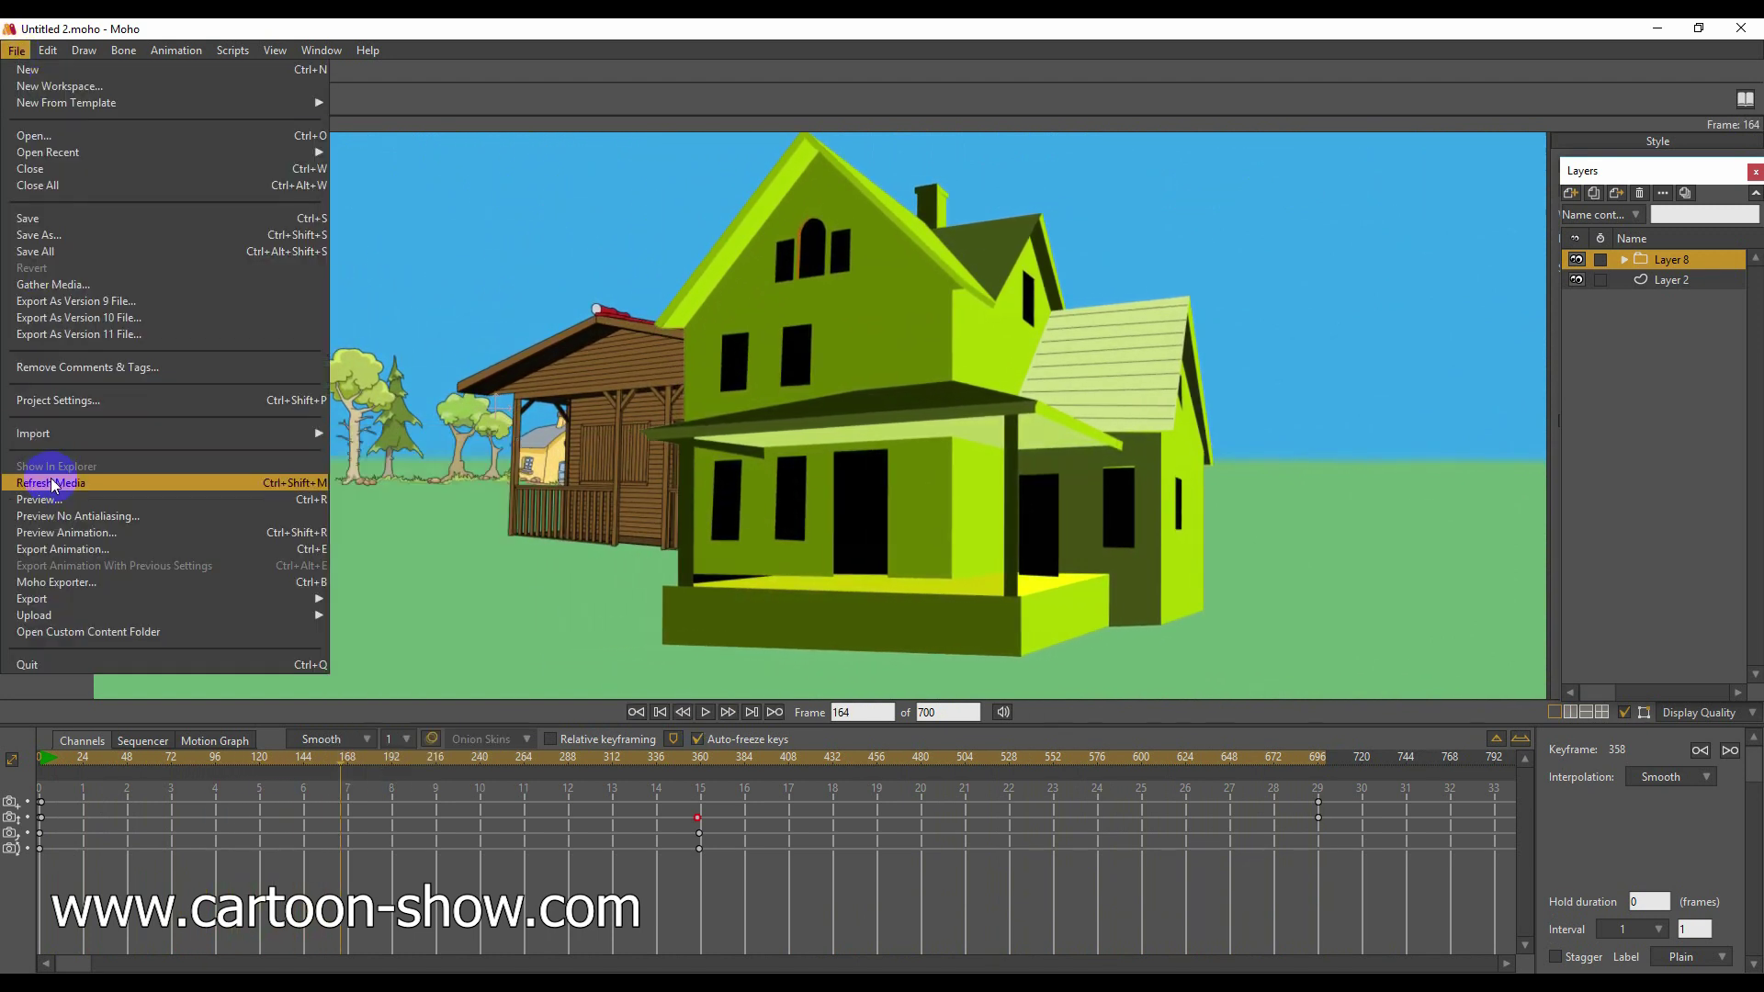
left_click(41, 235)
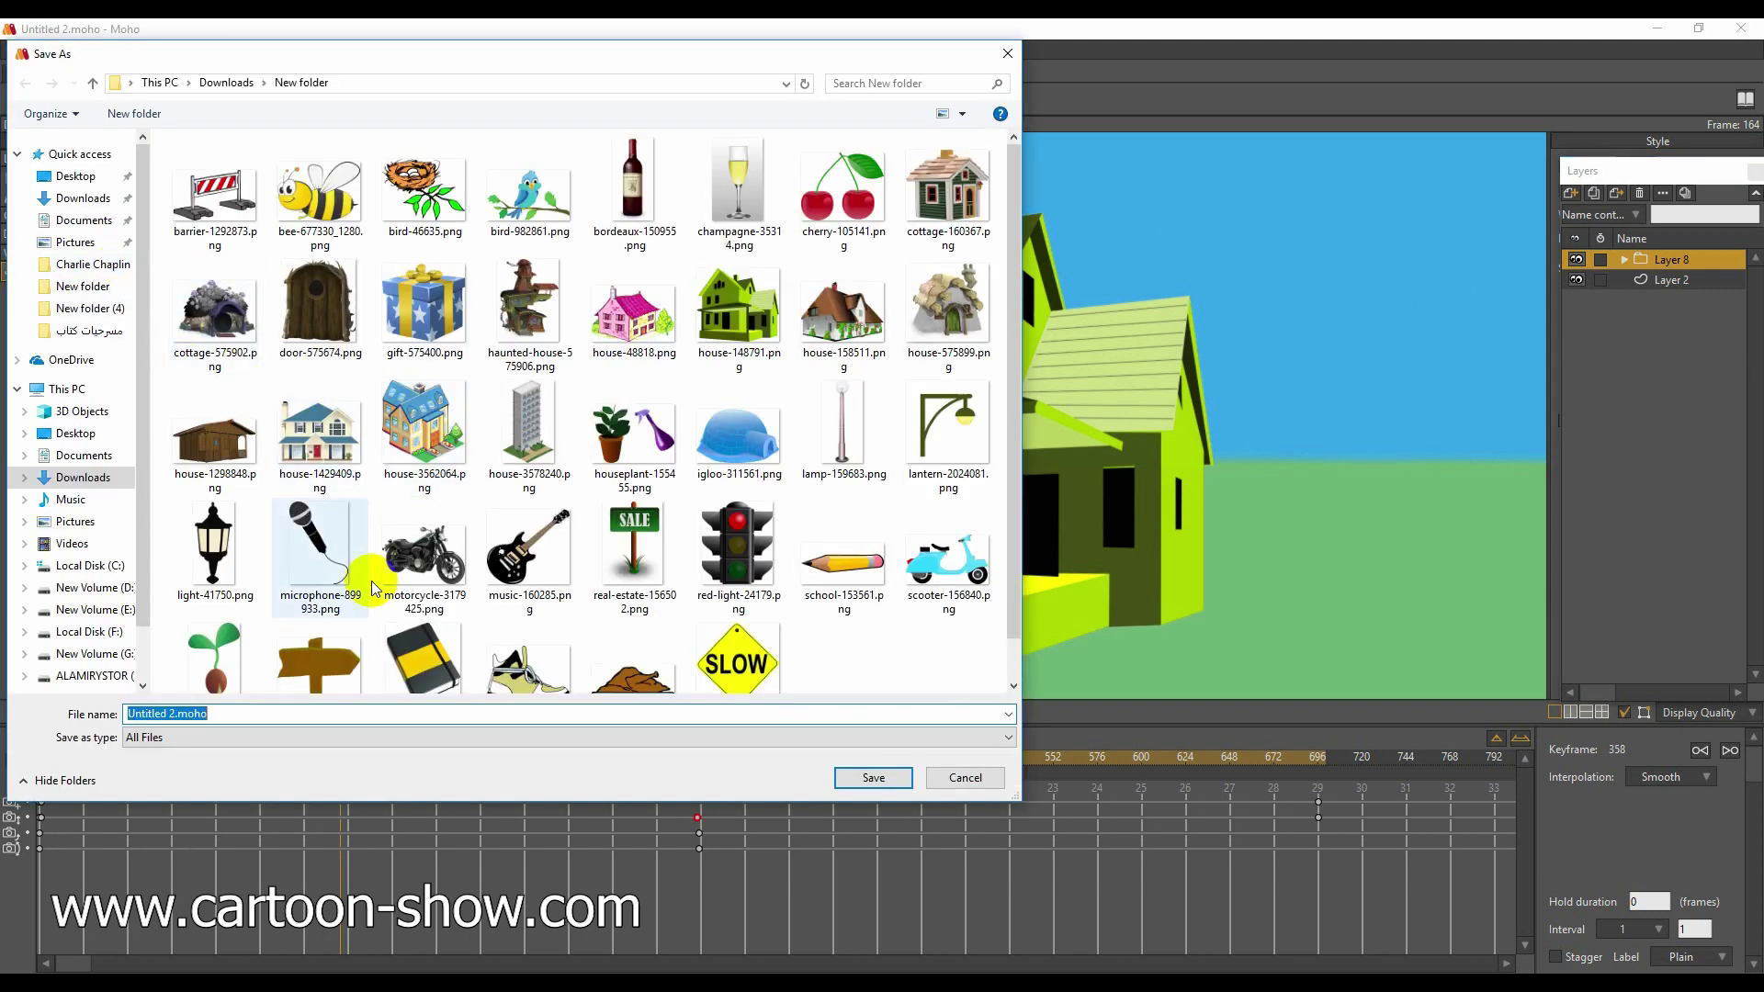
left_click(873, 778)
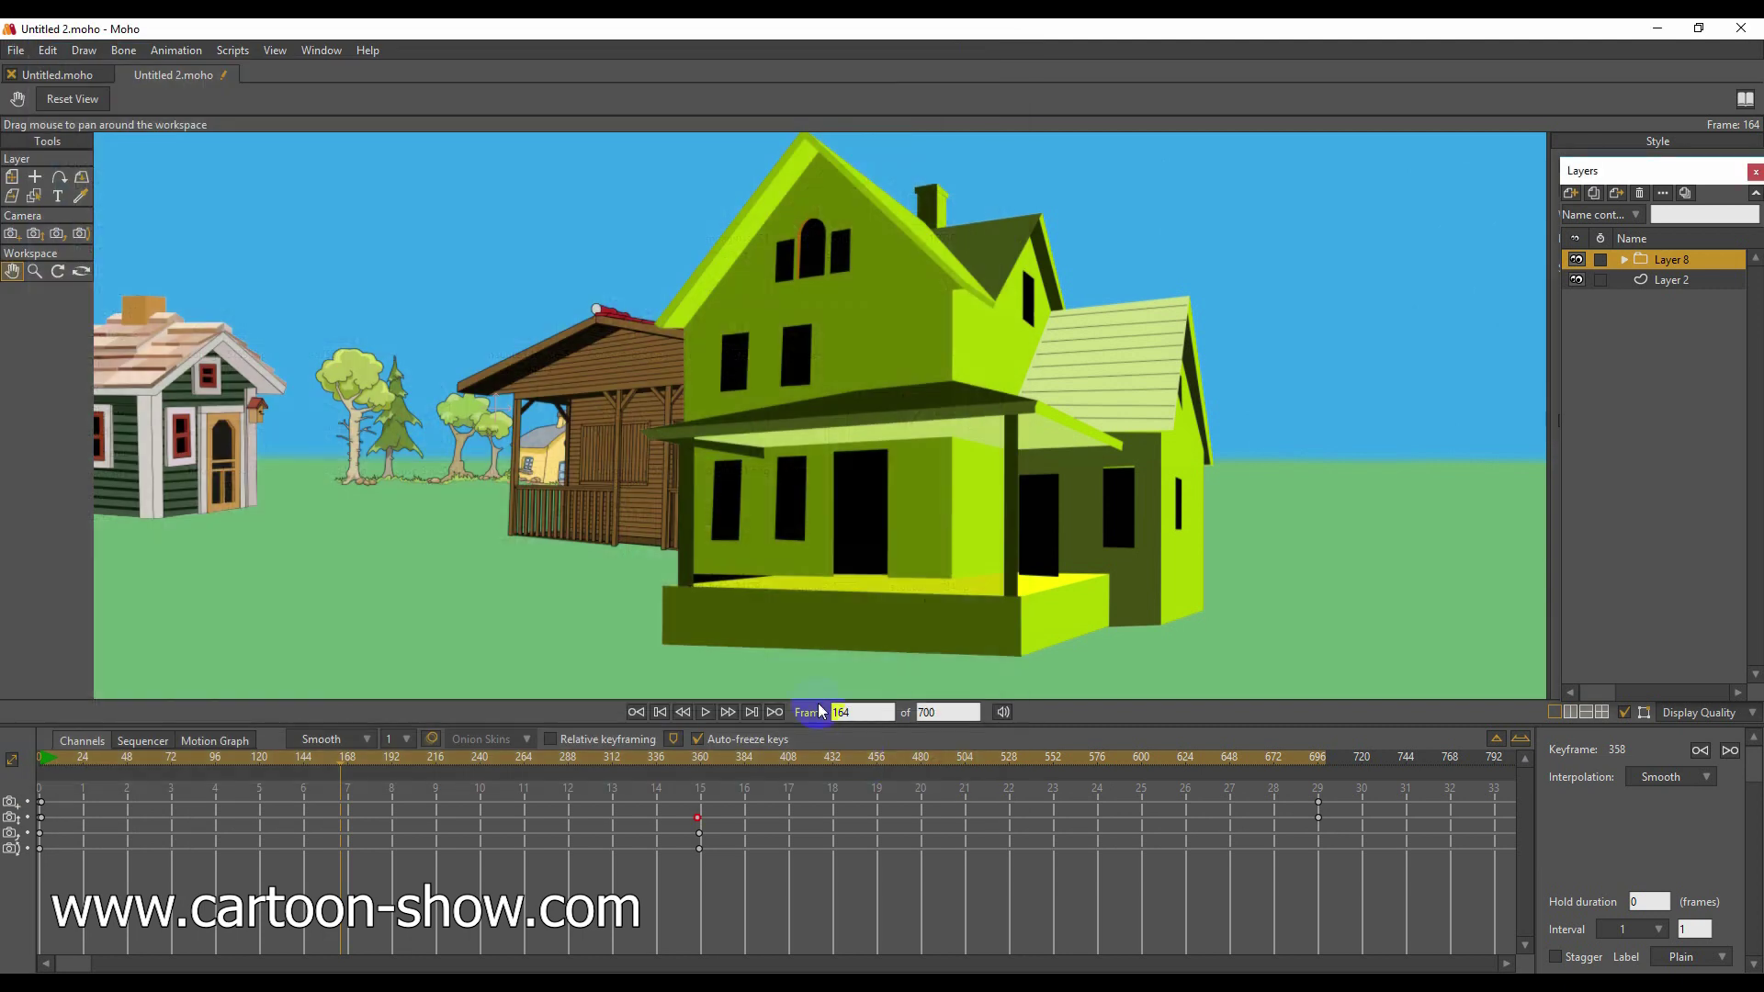
Open Moho Exporter to prepare the Untitled 2 project for MP4 export.
left_click(14, 50)
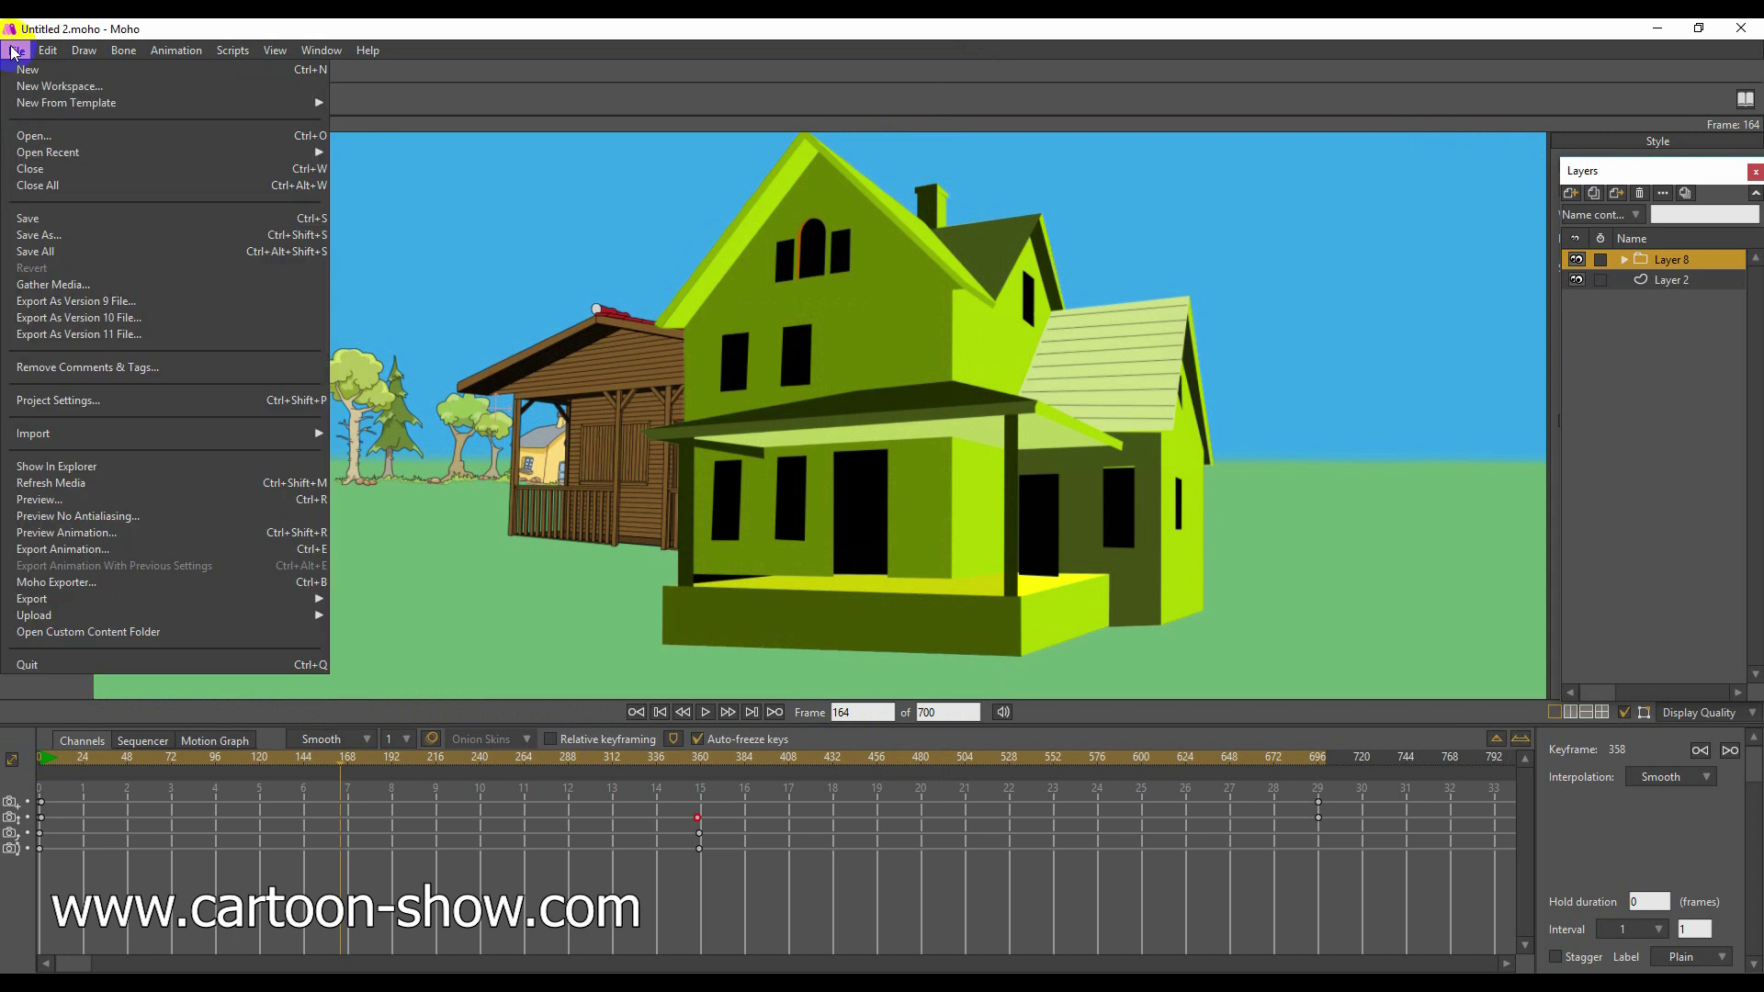
mouse_move(46, 598)
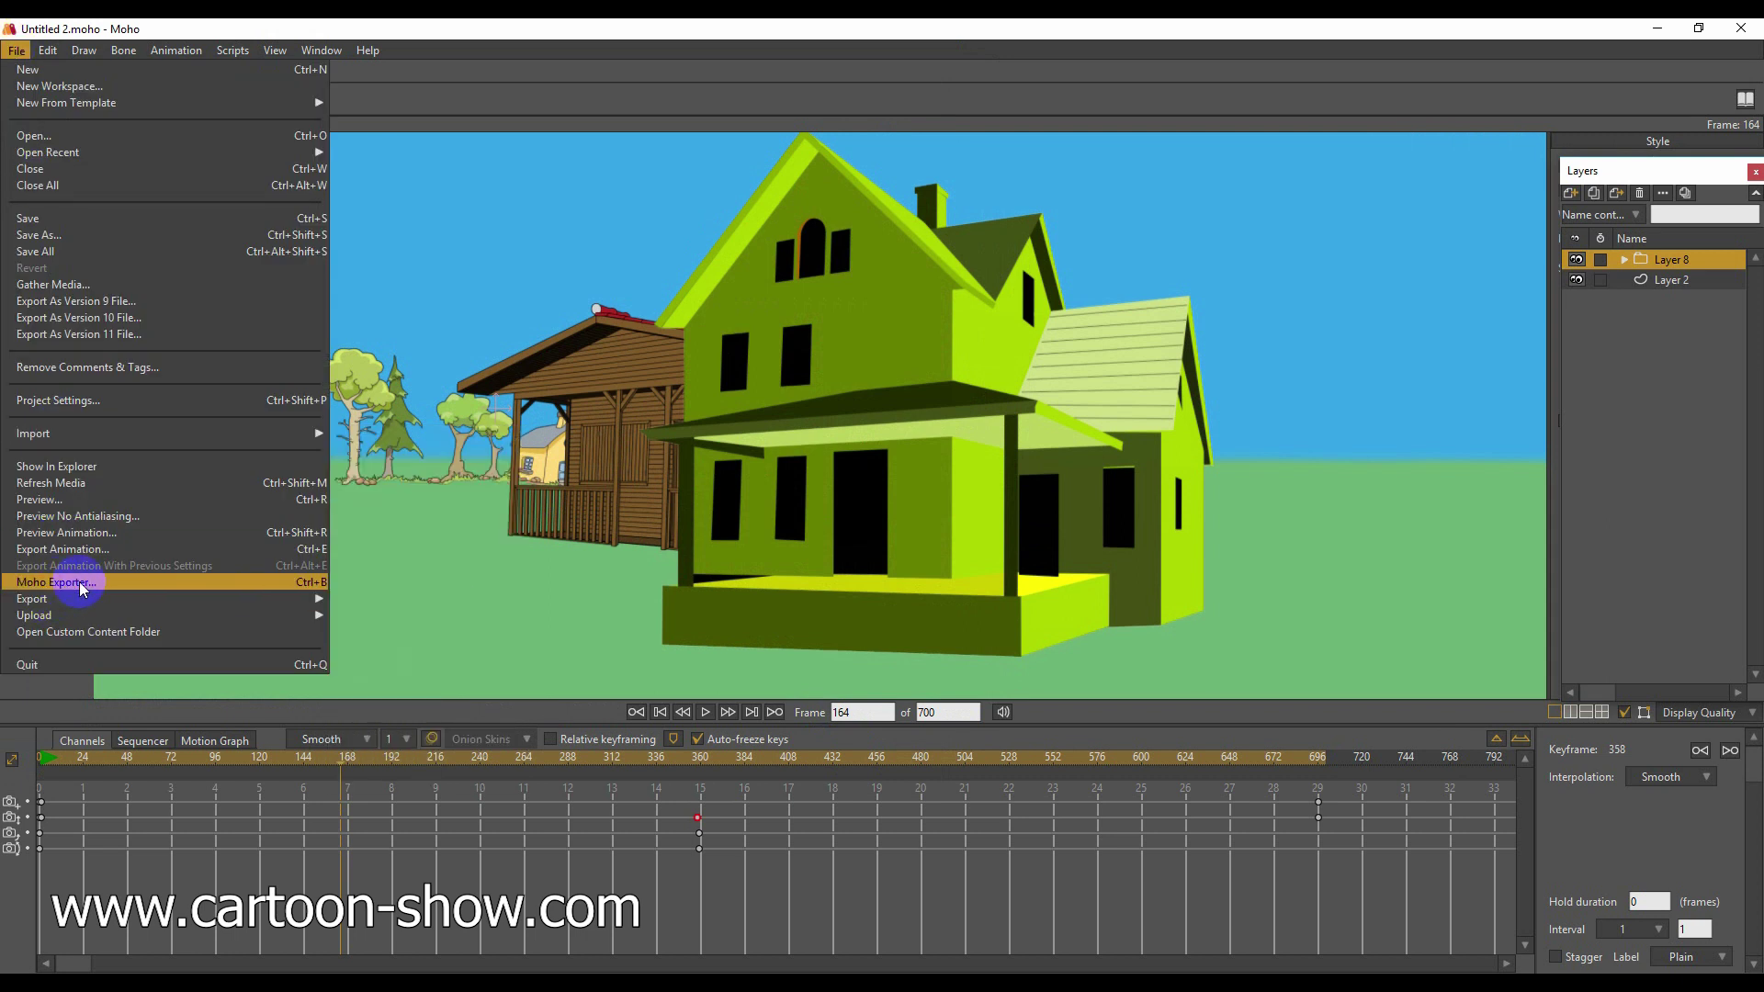
left_click(79, 584)
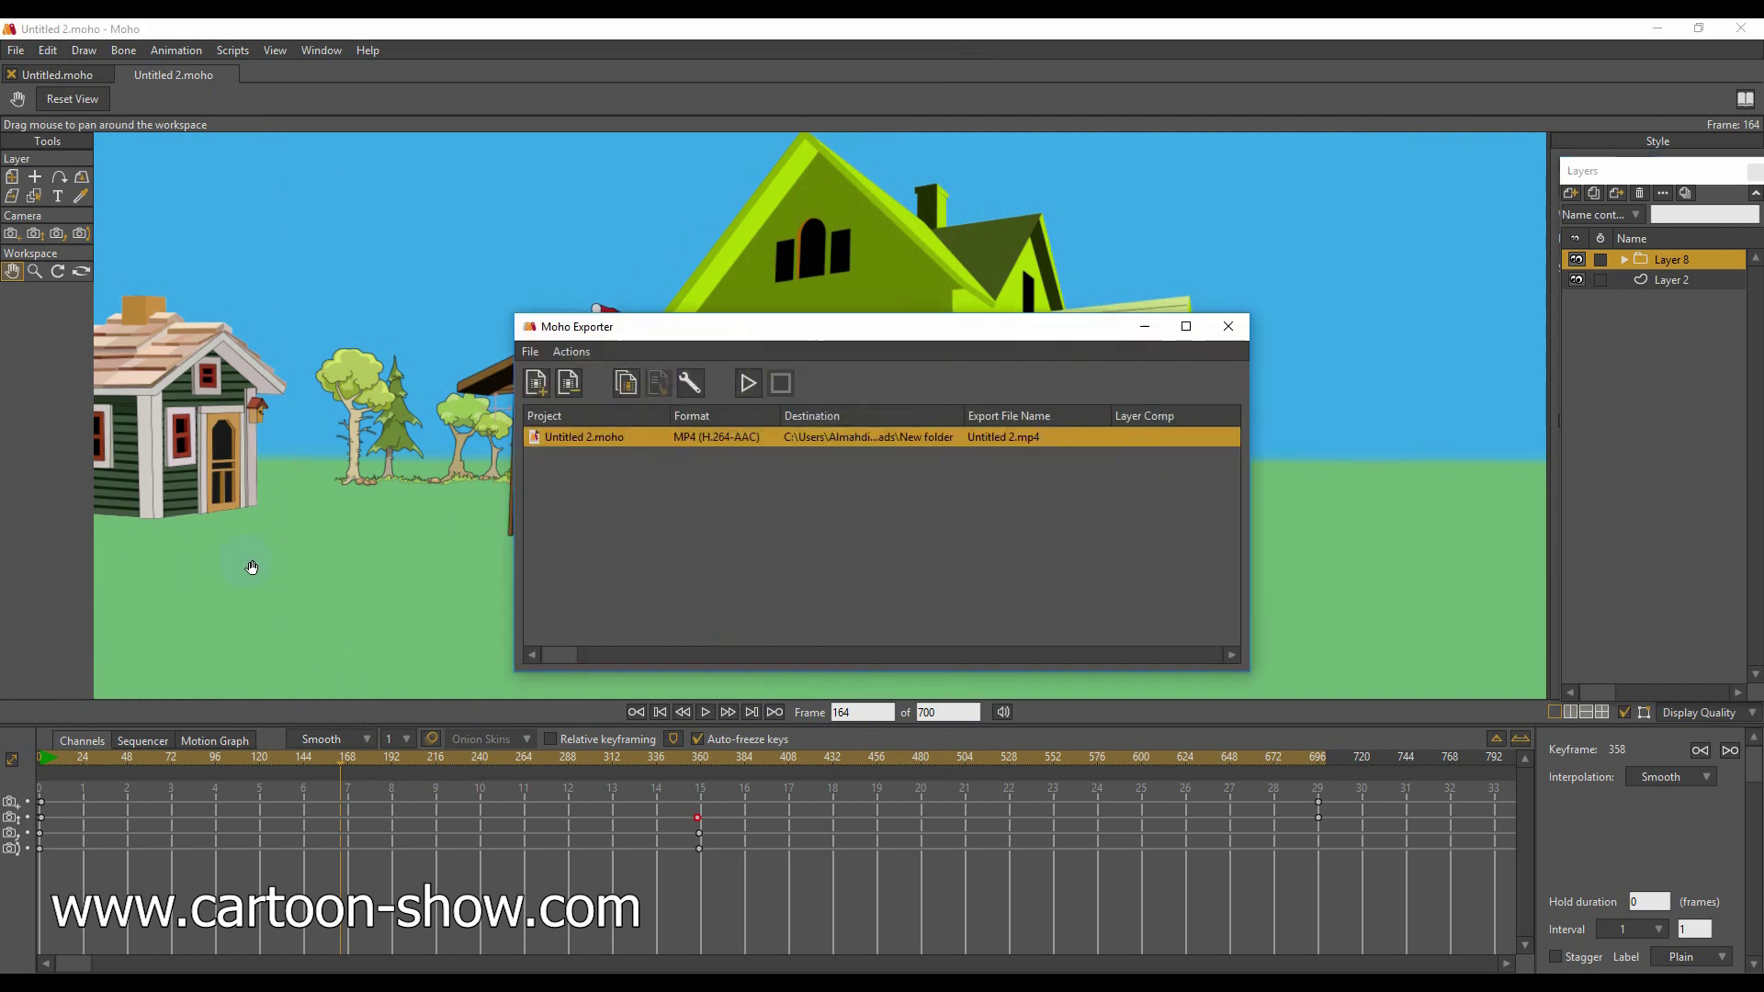